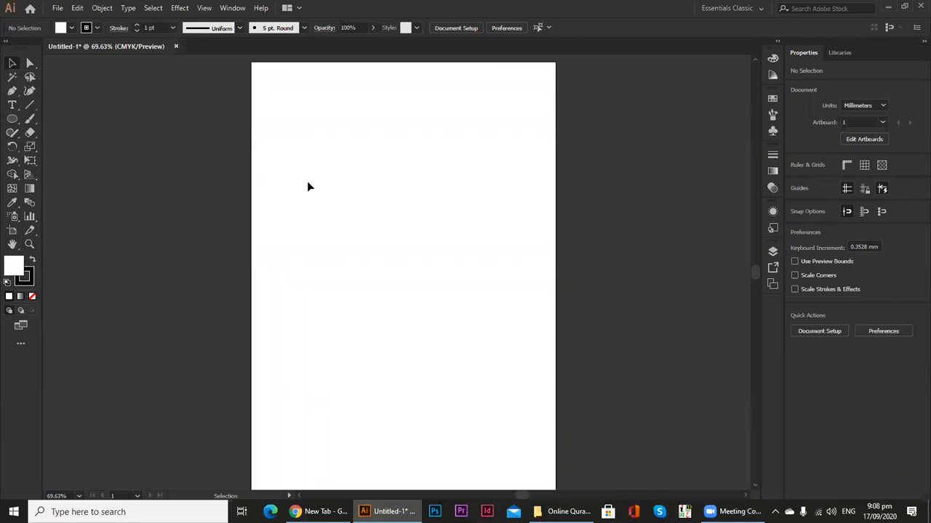
Draw a circle about 74 mm in diameter in the upper part of the artboard
left_click(382, 237, "ctrl+alt")
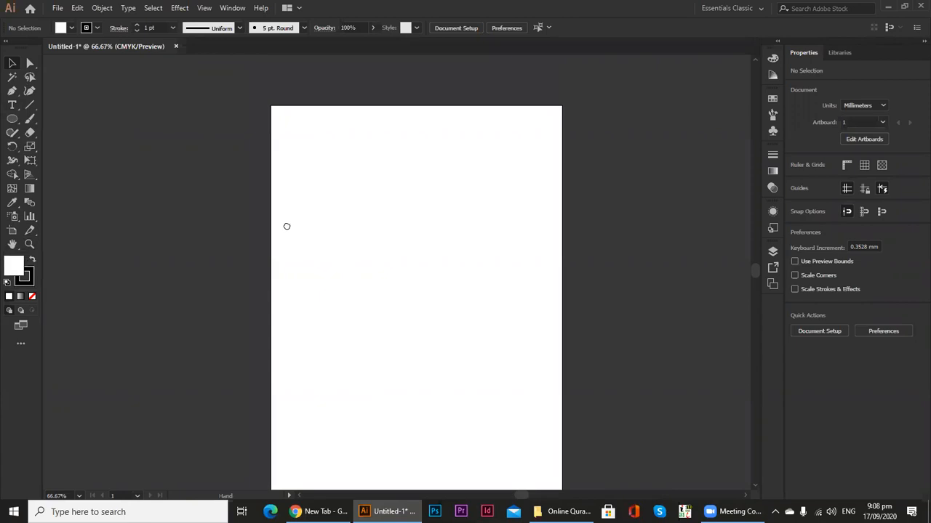
left_click_drag(287, 226, 371, 227)
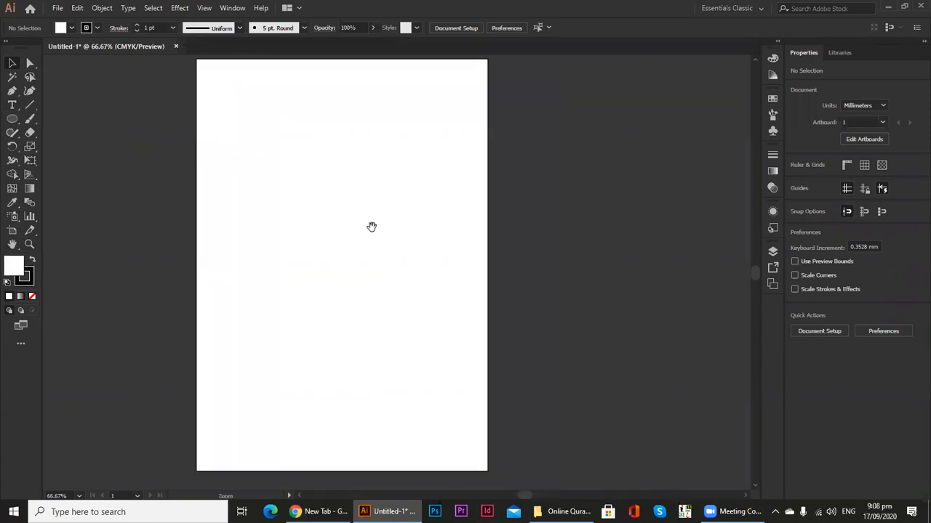
left_click(371, 226)
left_click(13, 118)
left_click_drag(339, 231, 363, 309)
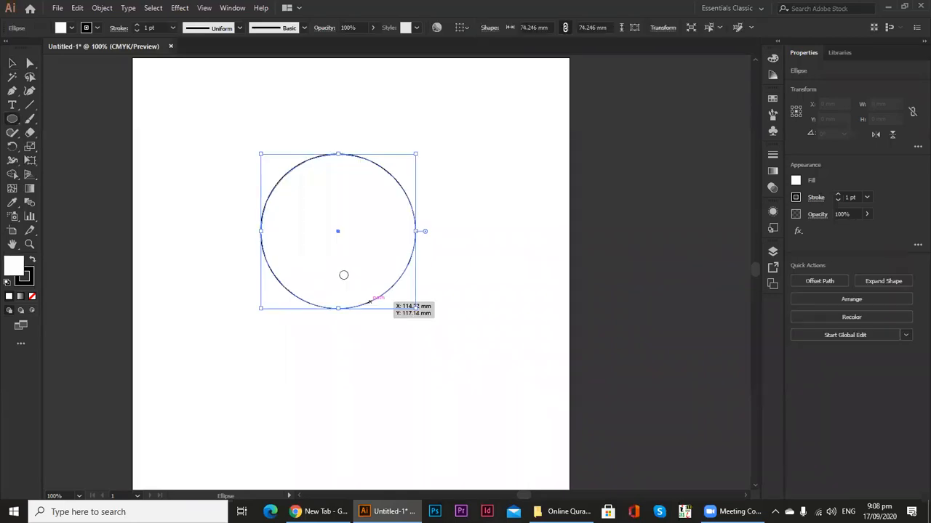
Fill the circle with dark gray 3d3d3d and remove its stroke
double_click(13, 266)
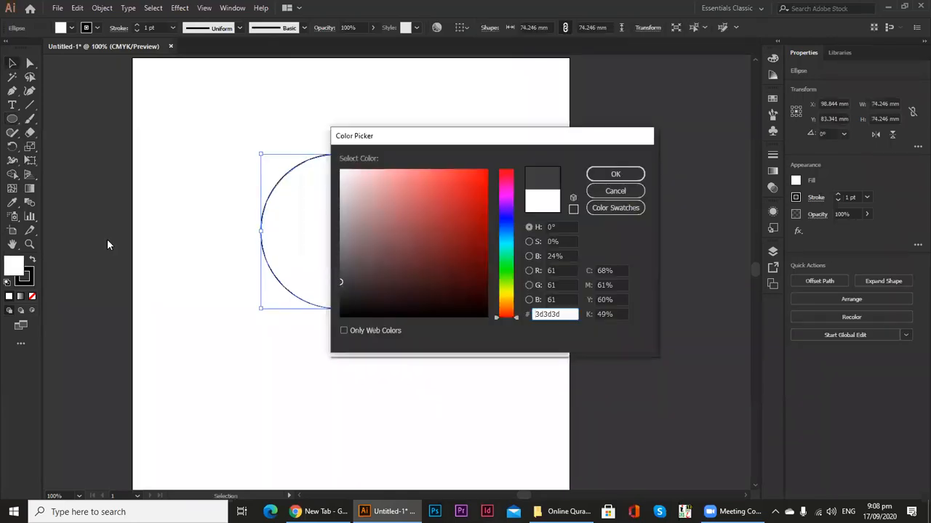
left_click(617, 174)
key("x")
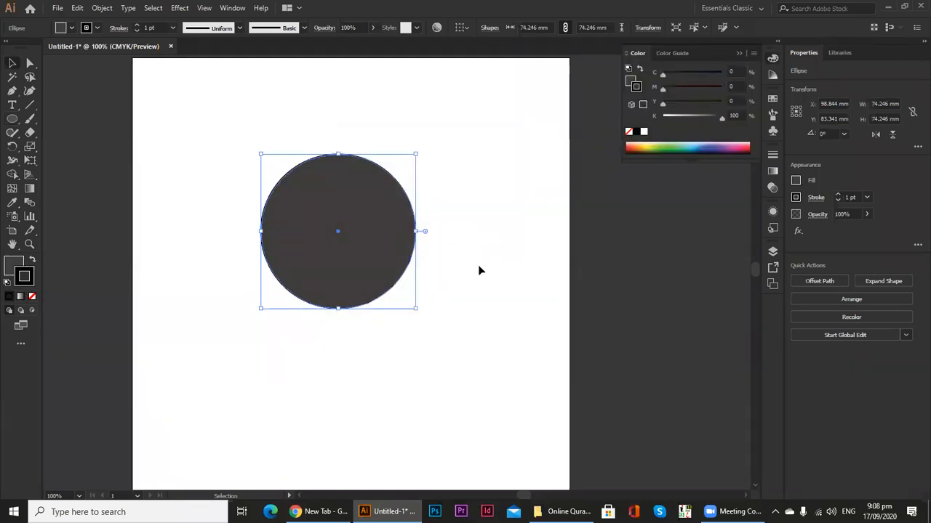
key("slash")
left_click(405, 291)
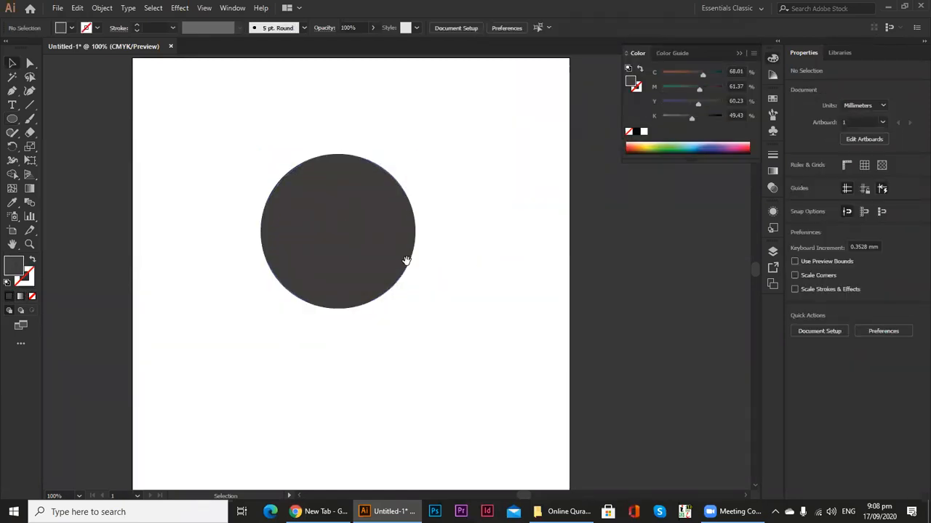
Draw a small circle about 4.75 mm in diameter from the center of the dark disc
key("ctrl+equal")
left_click_drag(417, 258, 401, 214)
left_click_drag(404, 260, 313, 294)
key("ctrl+minus")
left_click(13, 119)
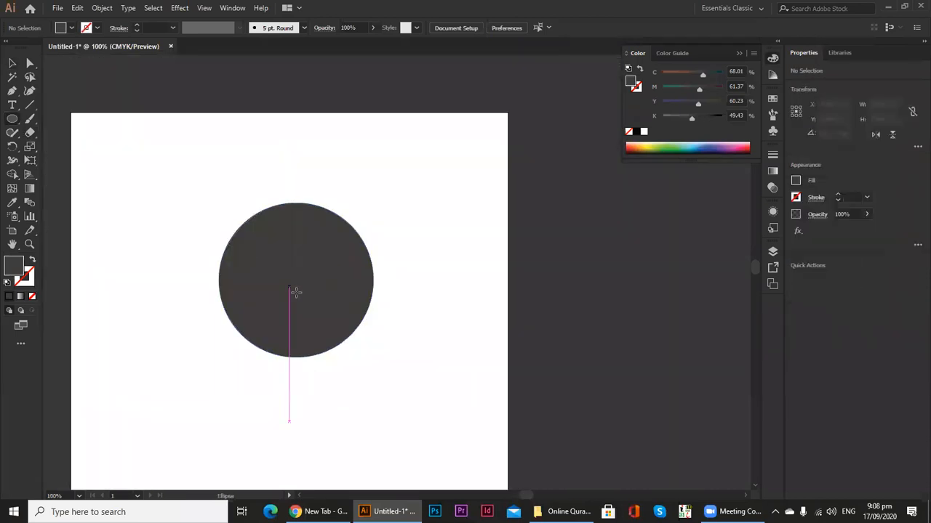
key("ctrl+equal")
key("ctrl+equal")
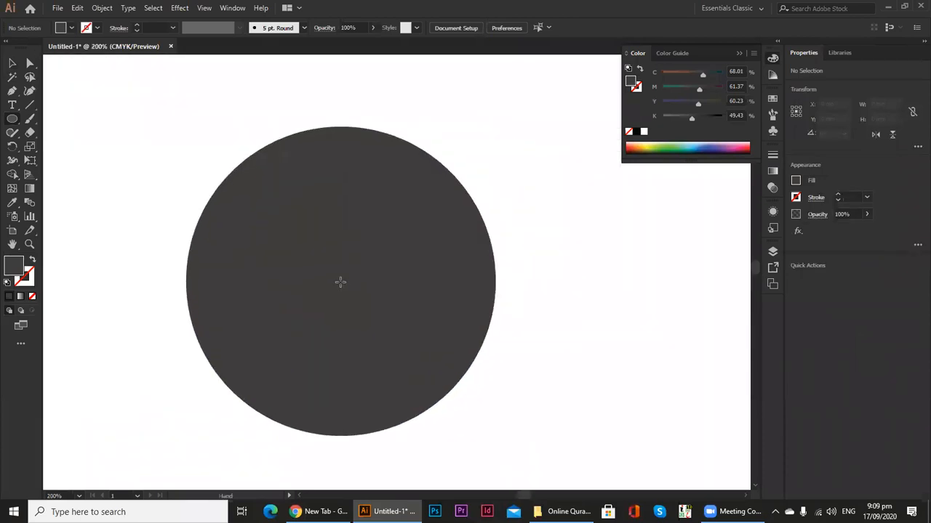
left_click_drag(340, 282, 353, 293)
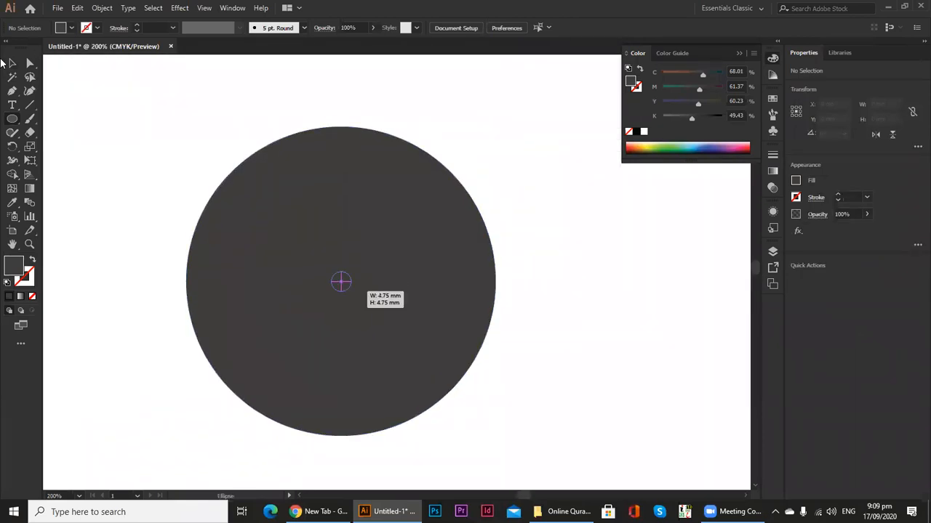
left_click(11, 66)
Fill the small center circle with a radial gradient from light orange in the middle to red-orange at the edge
left_click(20, 300)
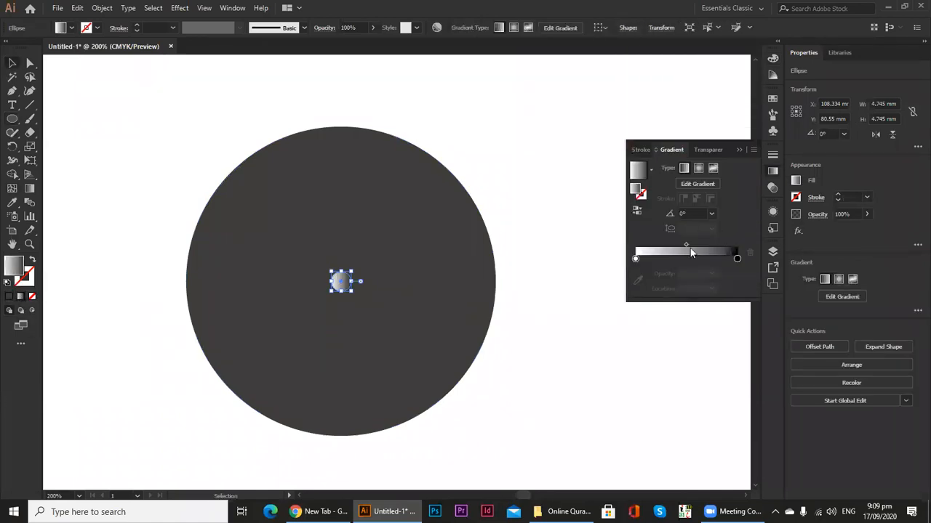
left_click(697, 168)
left_click(635, 258)
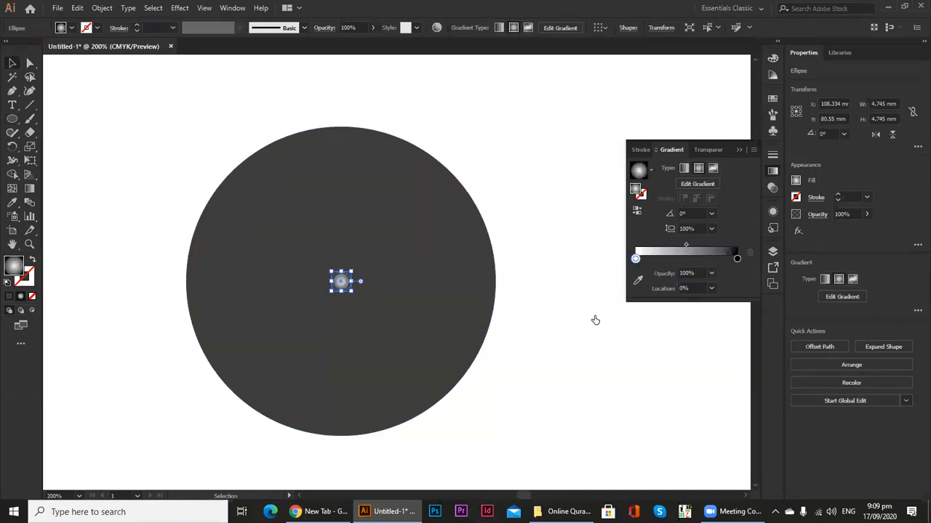
left_click(701, 295)
double_click(736, 259)
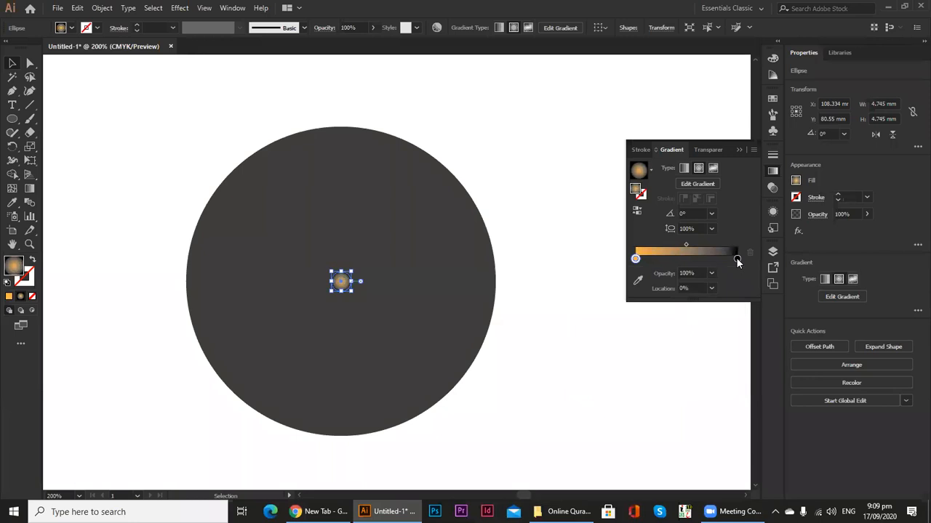
left_click(678, 296)
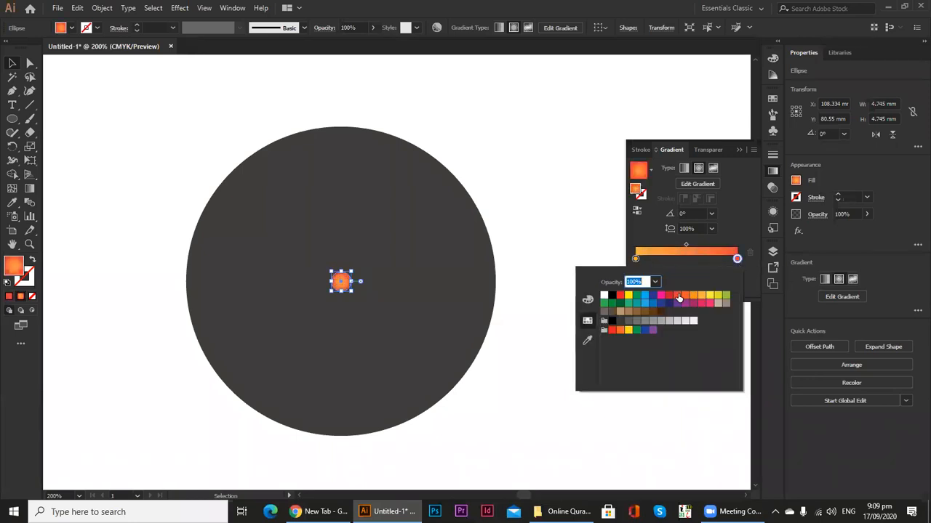
left_click(514, 229)
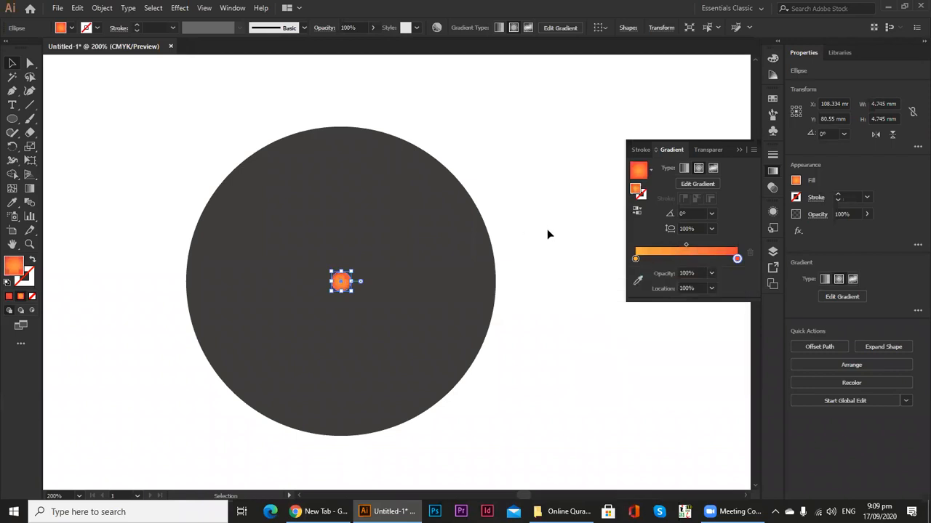
left_click(543, 237)
Draw a vertical line about 31 mm long from near the disc's upper edge to its center and swap the line's fill and stroke
left_click_drag(448, 308, 434, 324)
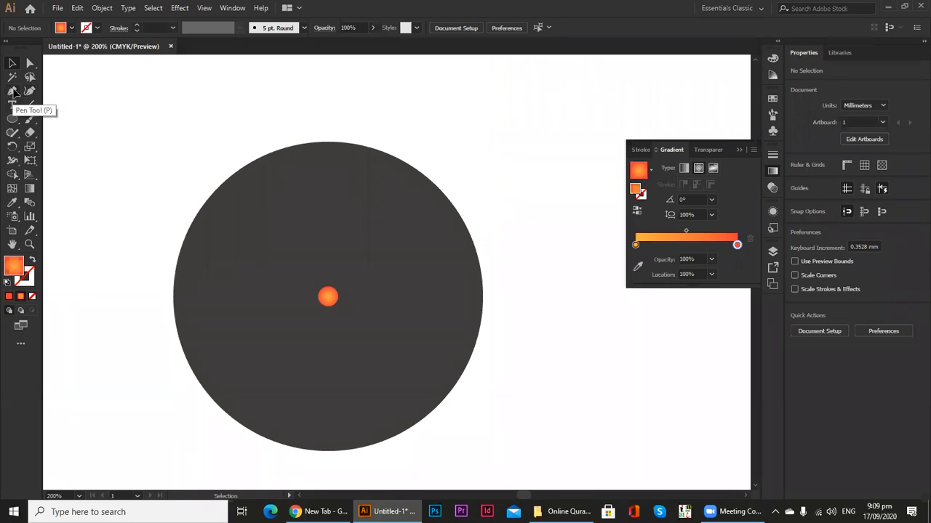
left_click(13, 92)
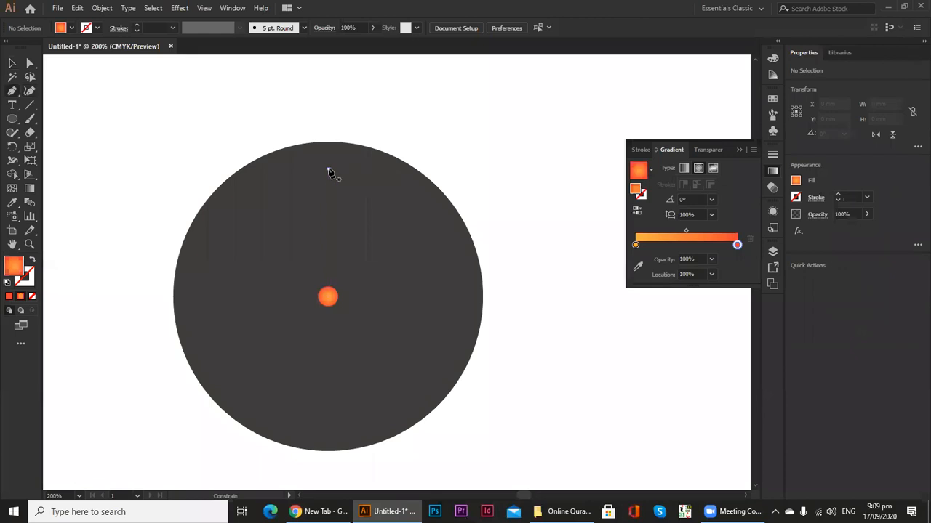
left_click(328, 171)
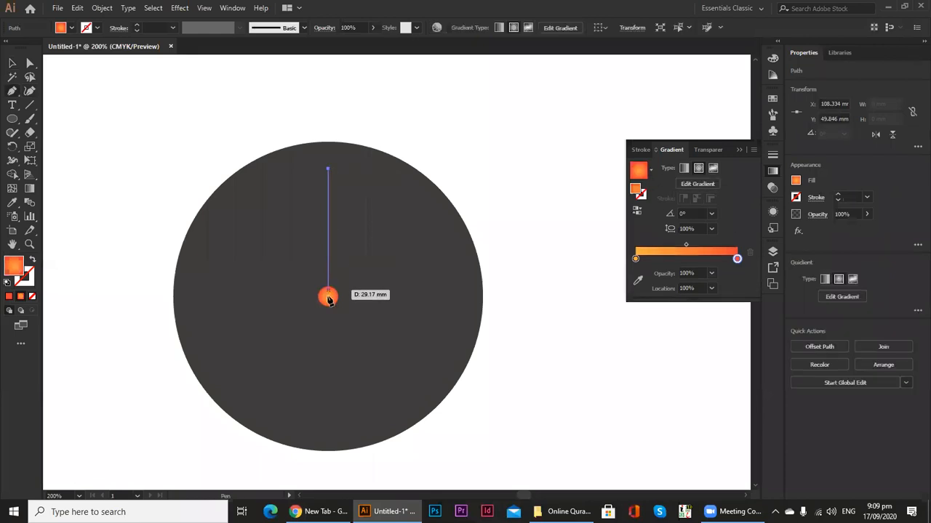
left_click(328, 296)
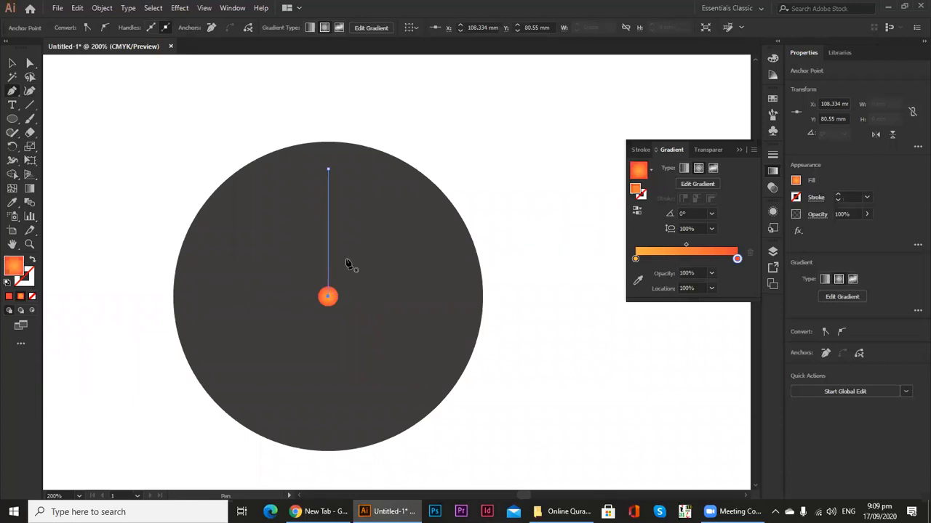
left_click(12, 63)
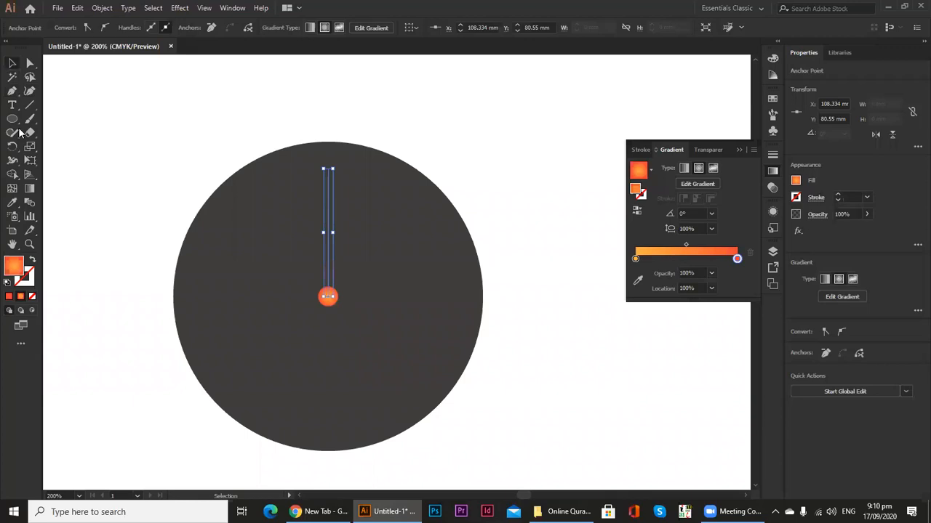
left_click(32, 259)
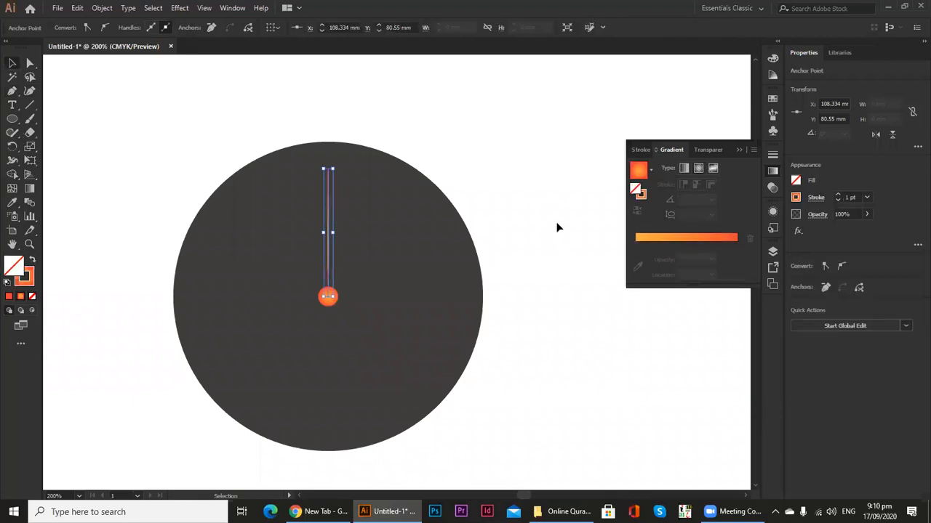
left_click(556, 228)
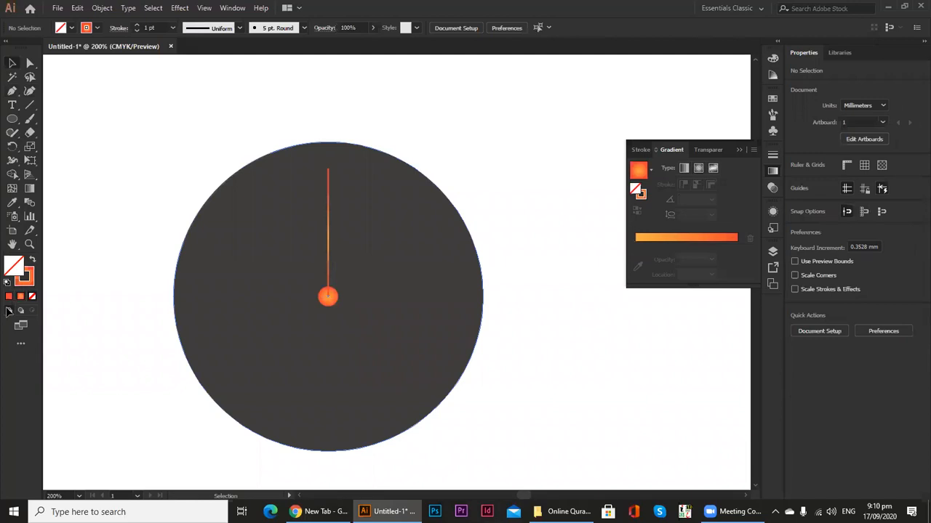
Give the vertical line a solid orange f7a706 stroke with a weight of 5 pt
left_click(328, 238)
left_click(9, 297)
double_click(29, 281)
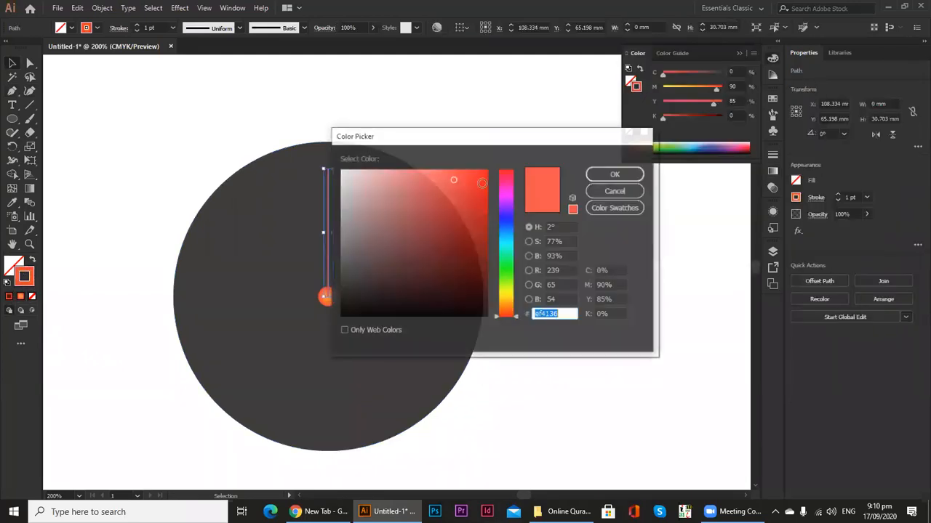
type("f7a706")
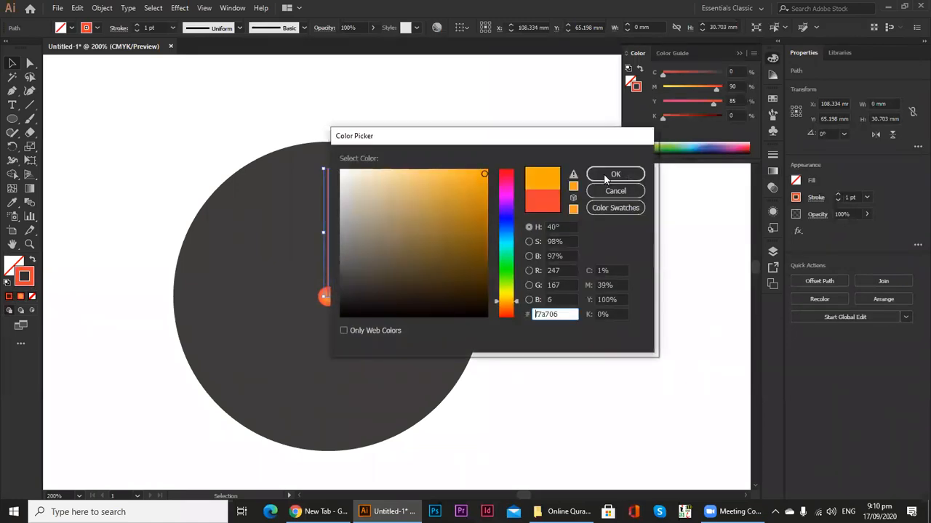
left_click(615, 175)
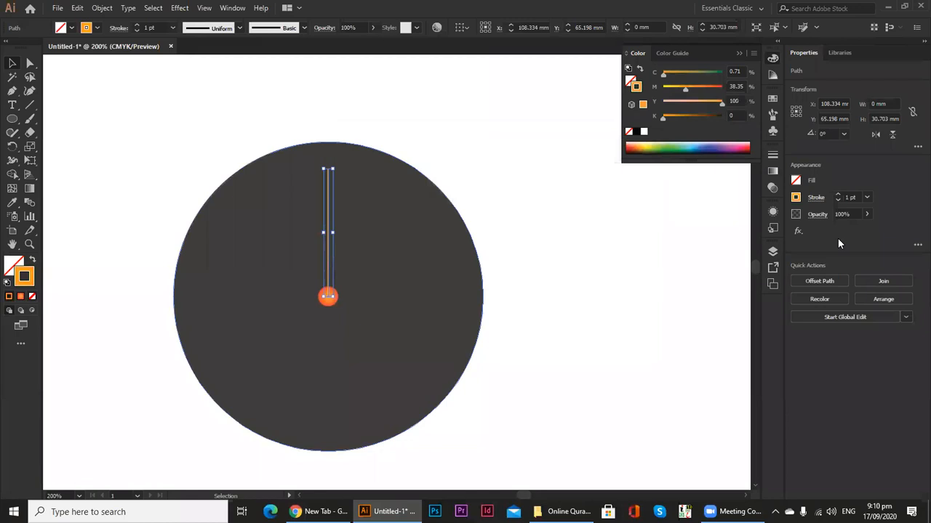
scroll(845, 199, "up", 4)
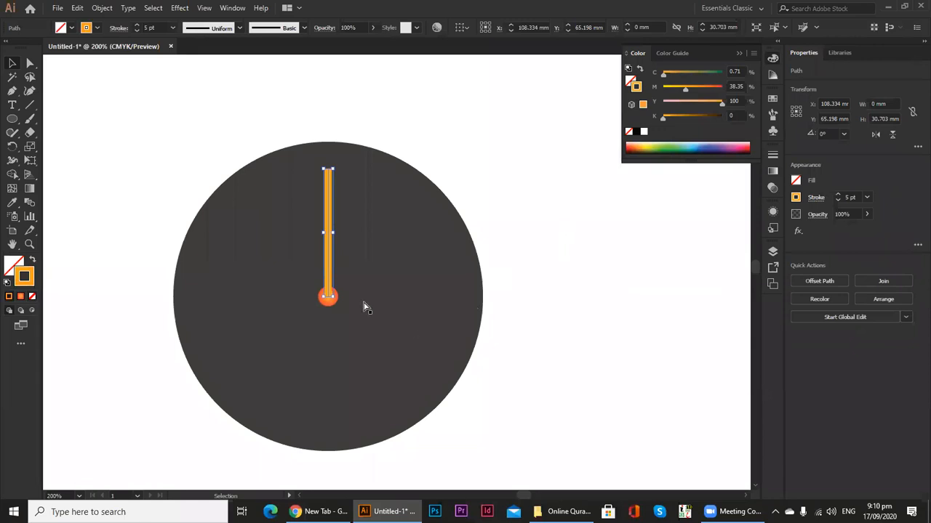
key("ctrl+shift+a")
Place a copy of the orange line to the right of the disc, at about X 169.6 mm, Y 66.5 mm
scroll(375, 247, "down", 1)
left_click_drag(303, 218, 545, 227)
left_click(543, 224)
left_click(516, 239, "ctrl")
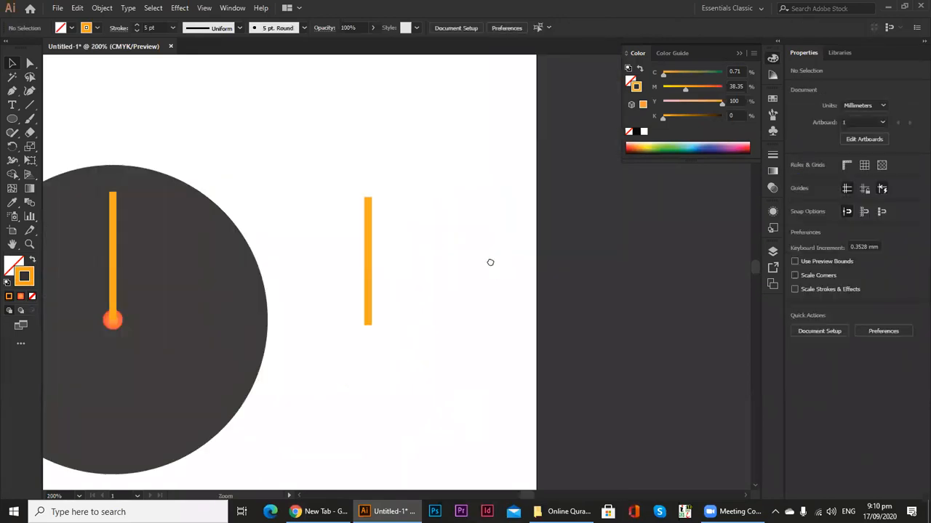
left_click(426, 268, "ctrl")
left_click(338, 290)
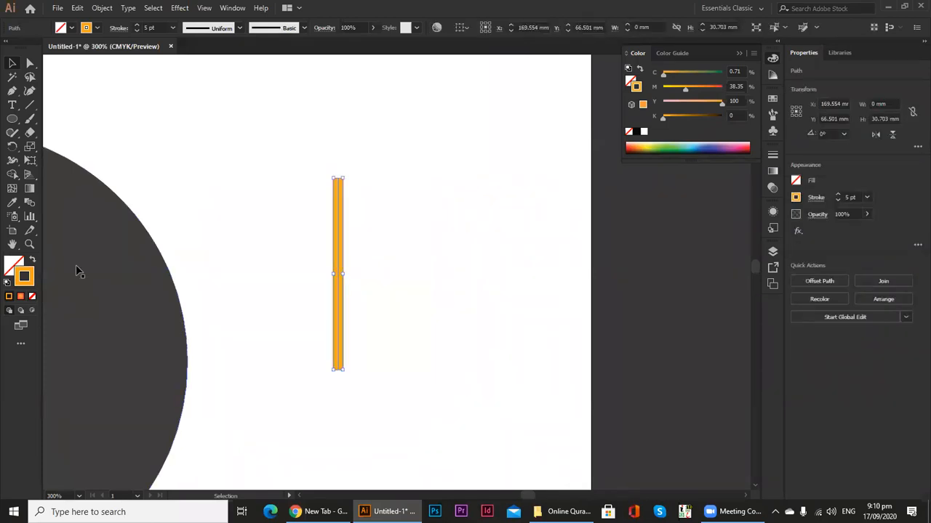
key("a")
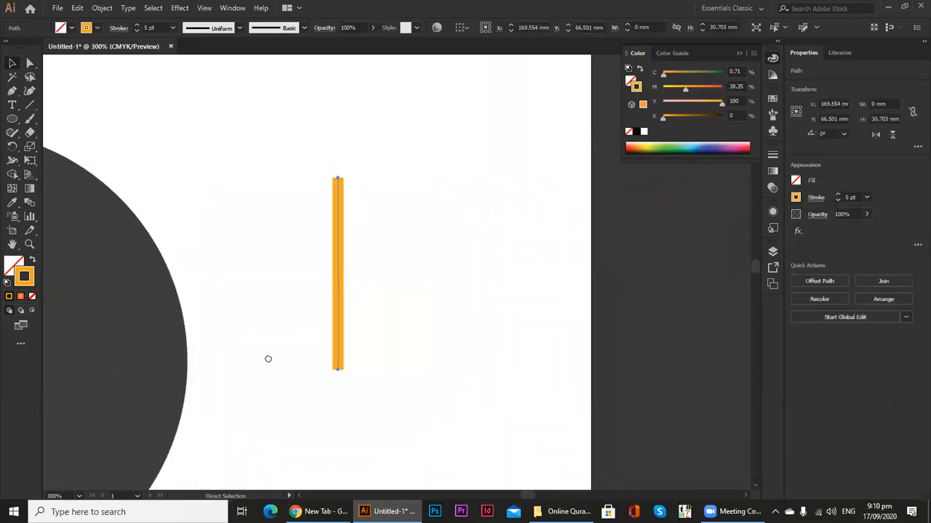
key("ctrl+minus")
key("ctrl+minus")
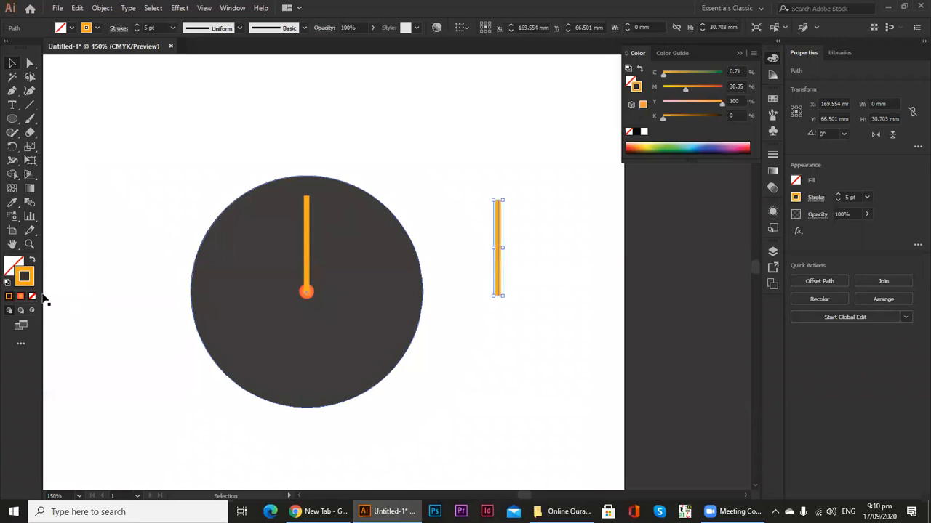
Add an orange outline with a 4 pt weight around the large dark disc
left_click(8, 297)
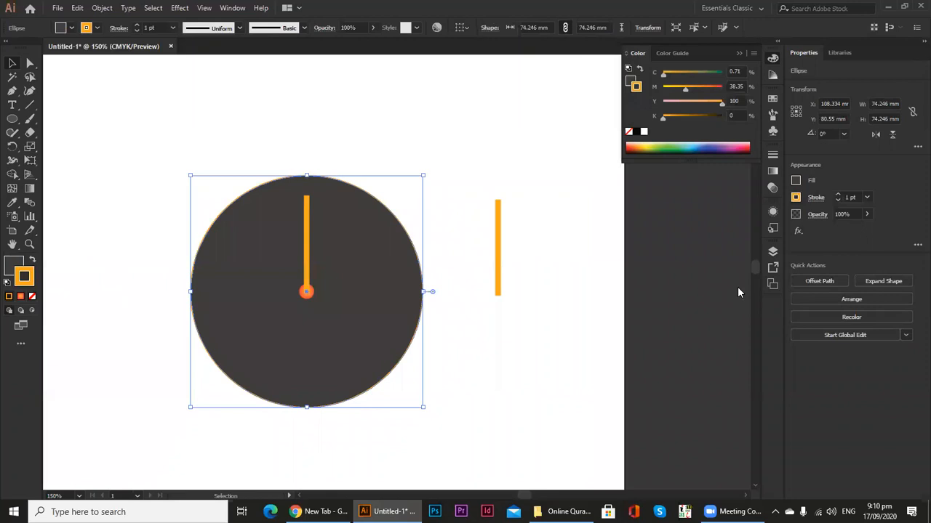
left_click(837, 195)
left_click(838, 195)
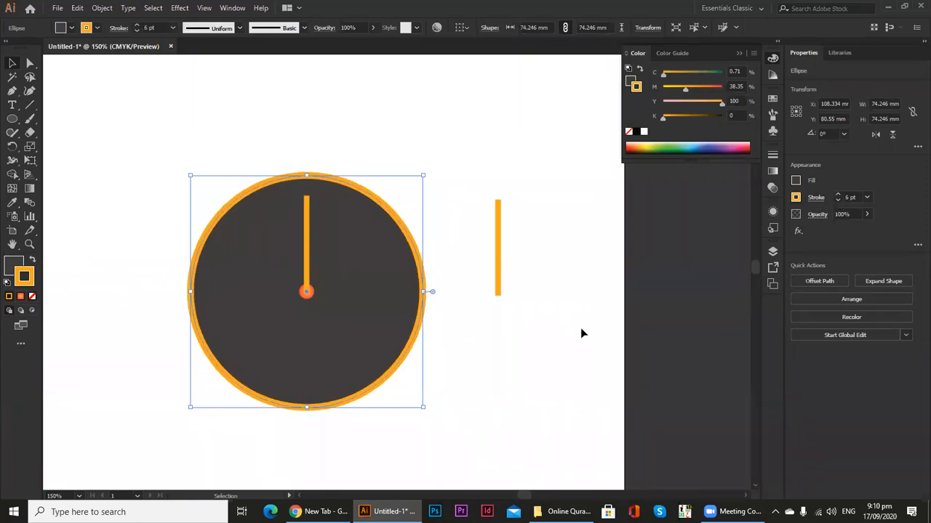
left_click(415, 224)
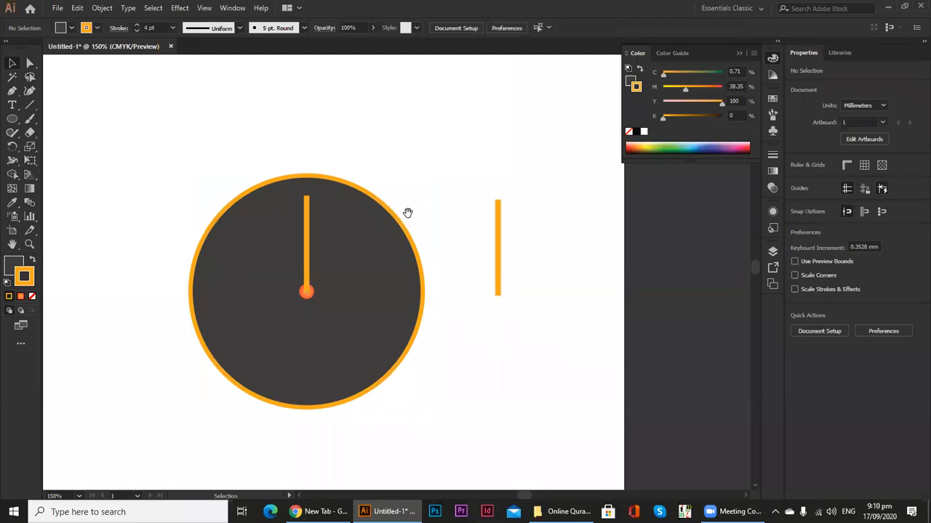
Select the copied orange line beside the disc and close the group chat window covering it
scroll(434, 257, "up", 2)
scroll(435, 256, "down", 3)
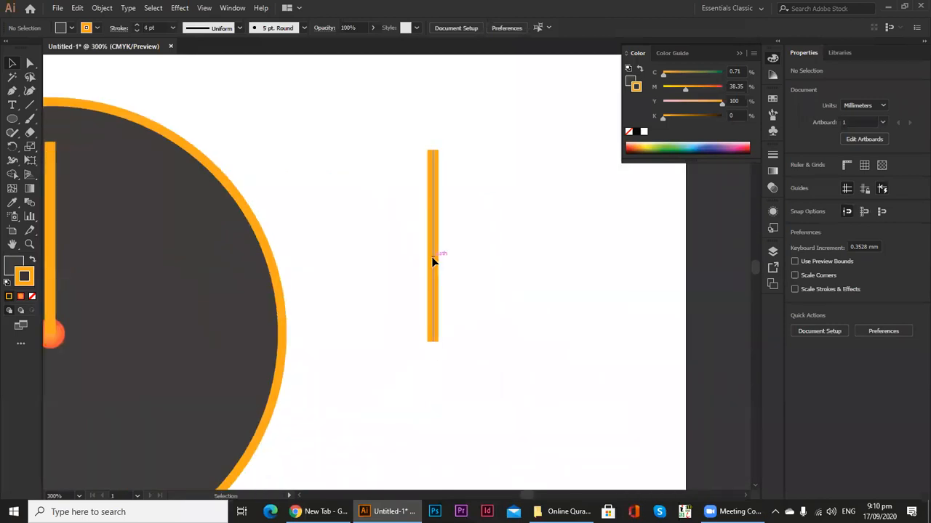
left_click(431, 256)
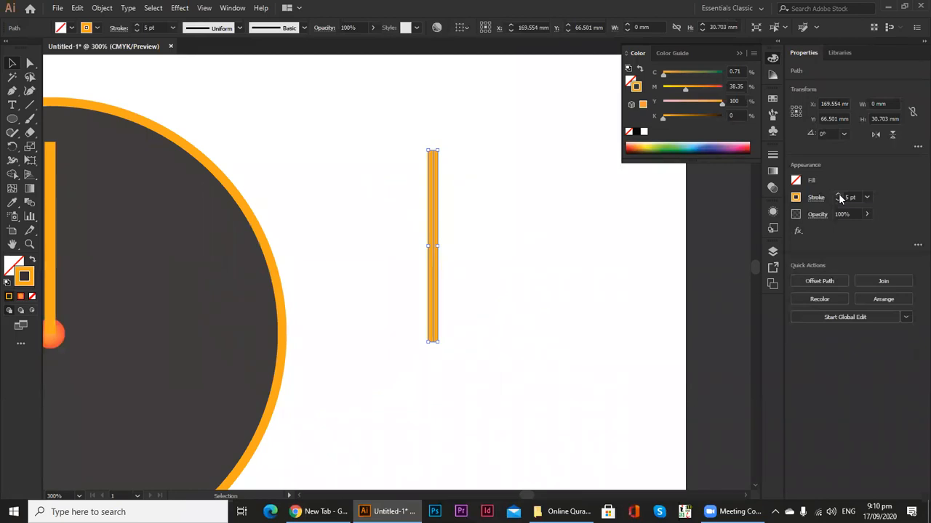
key("super+plus")
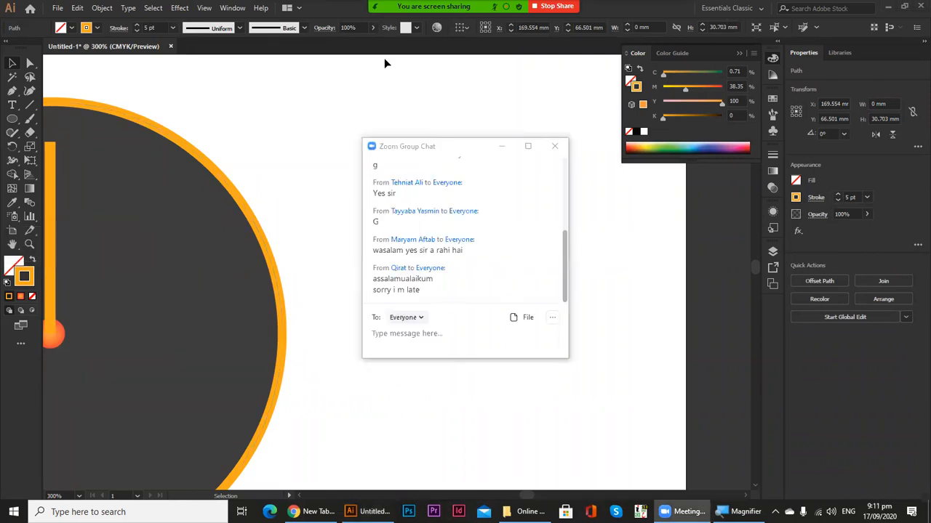
left_click(555, 147)
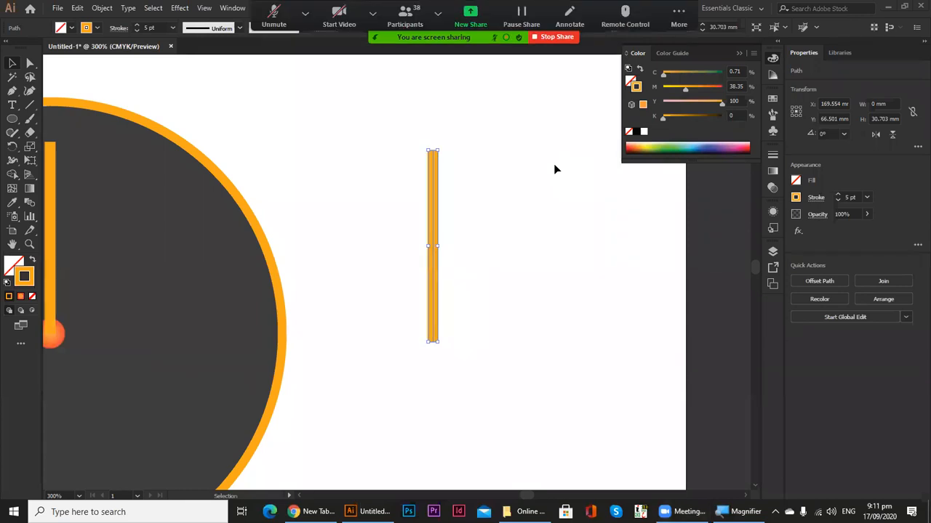
key("super+plus")
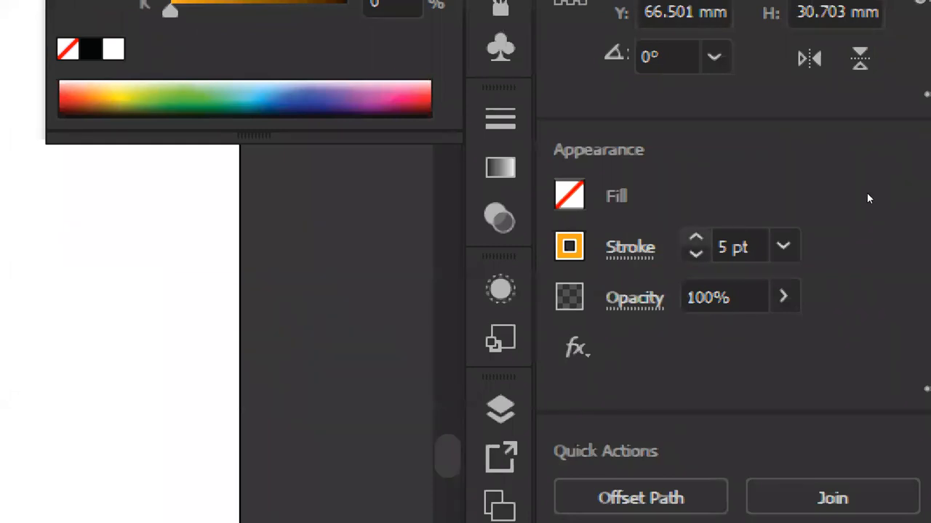
Try a stroke weight of 200 pt on the copied orange line and undo the change
left_click(783, 245)
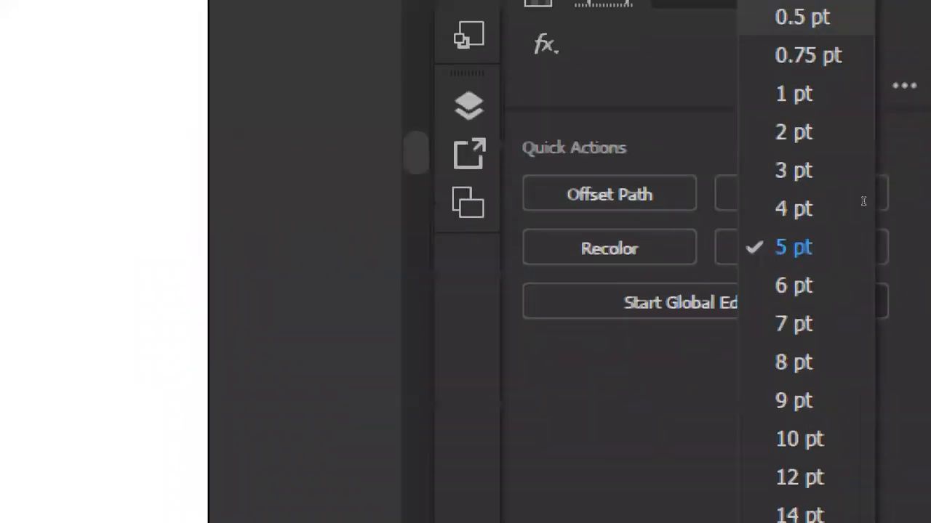
key("Escape")
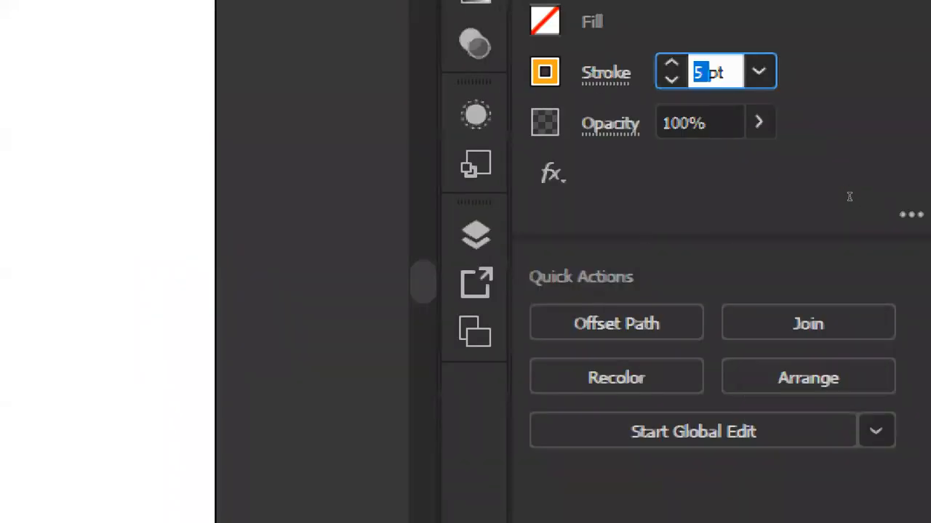
type("1")
key("BackSpace")
type("200")
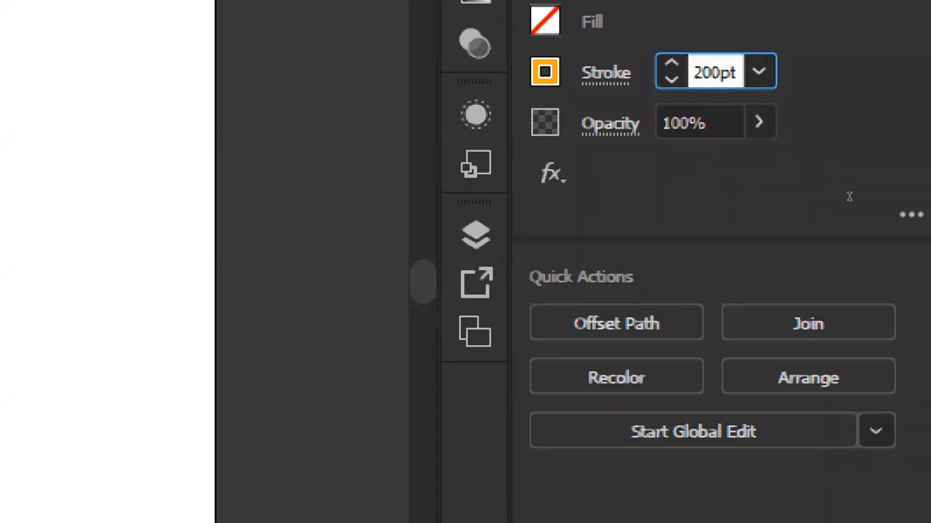
key("Return")
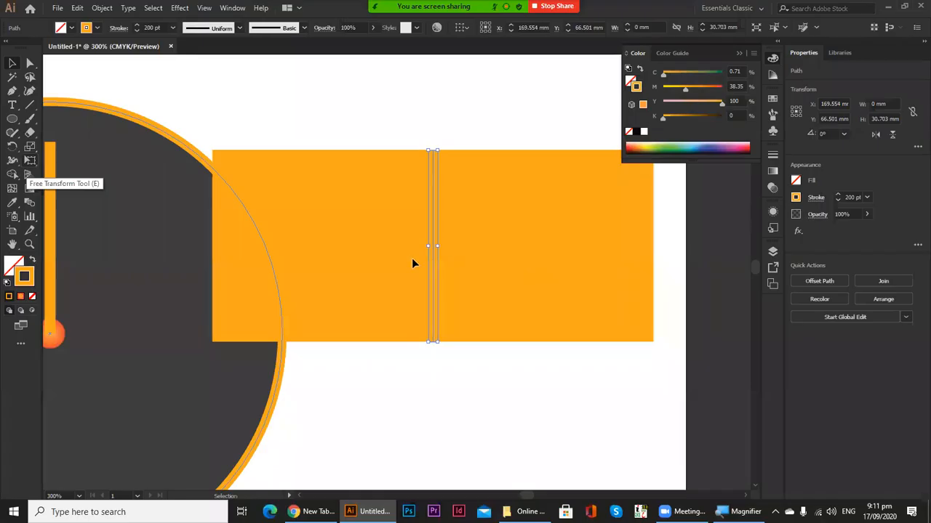
left_click(511, 273)
key("ctrl+z")
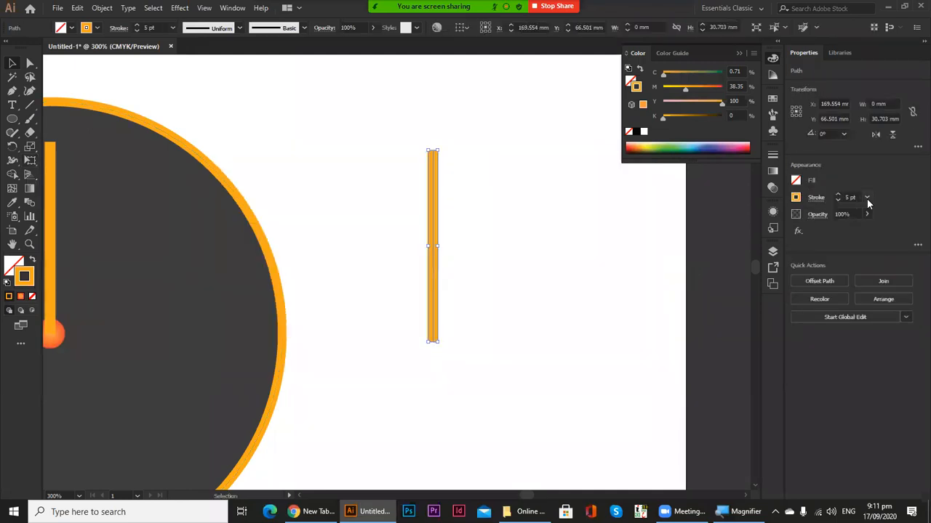
Try other stroke weights on the copied line, including 2 pt, and return it to 5 pt
left_click(867, 197)
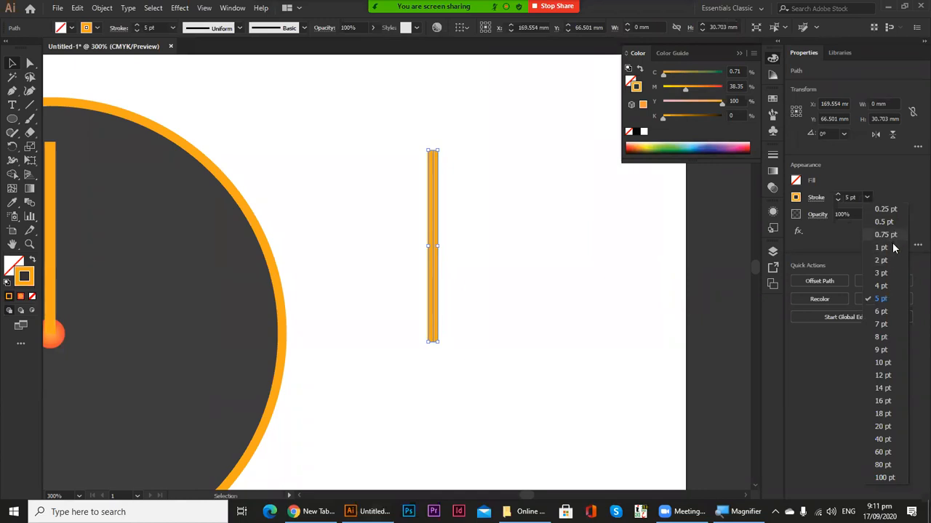
left_click(441, 237)
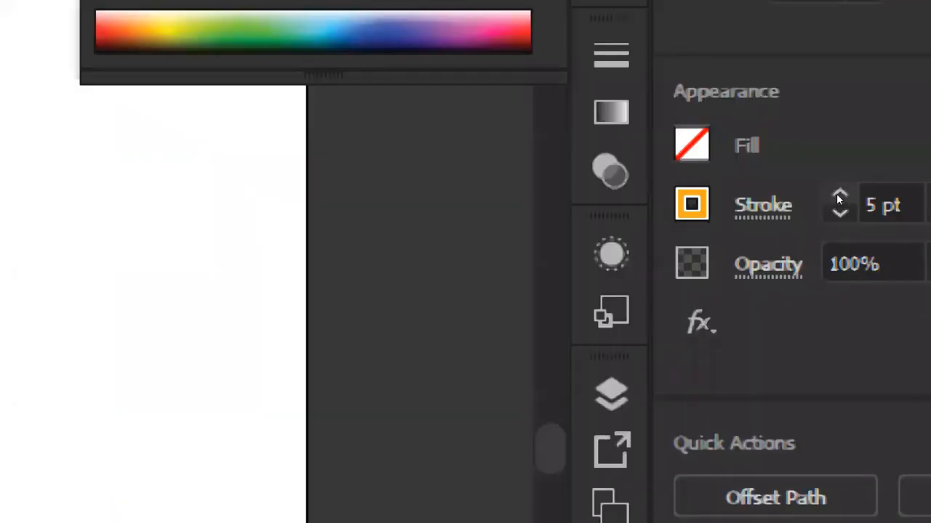
left_click(837, 194)
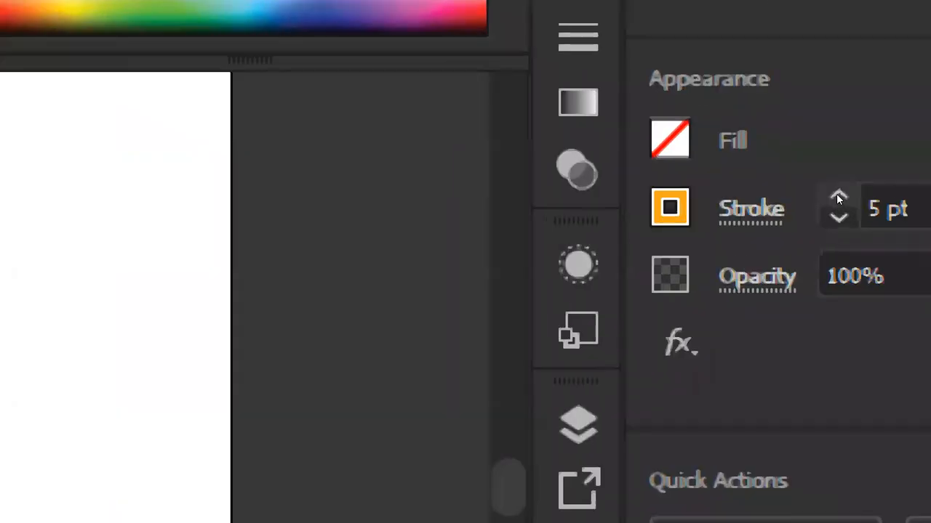
left_click(838, 195)
left_click(839, 214)
left_click(839, 214)
left_click(839, 214)
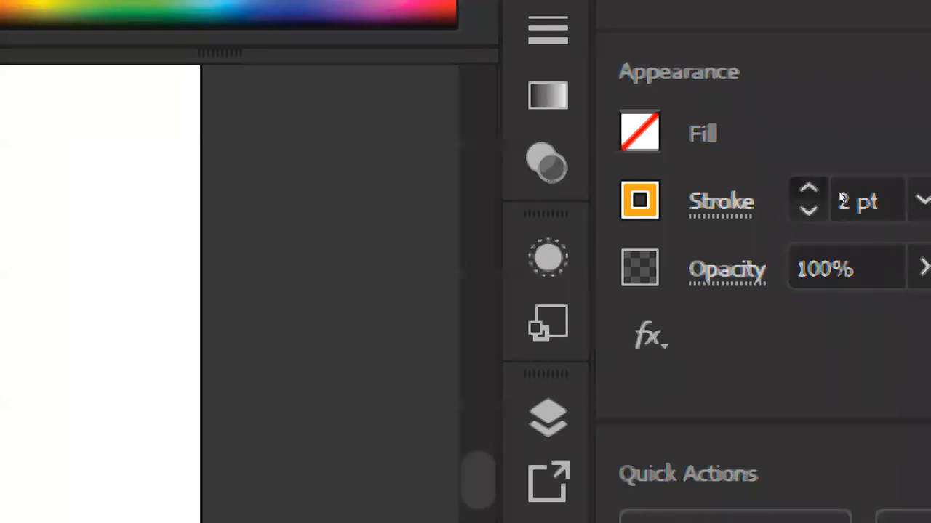
left_click(808, 189)
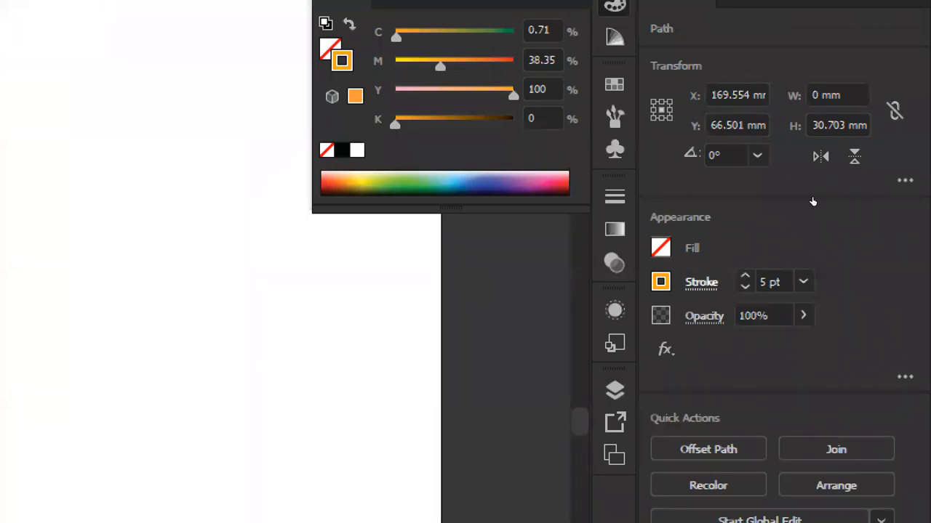
Examine the weight, cap, corner and dash options in the copied line's stroke settings
left_click(701, 282)
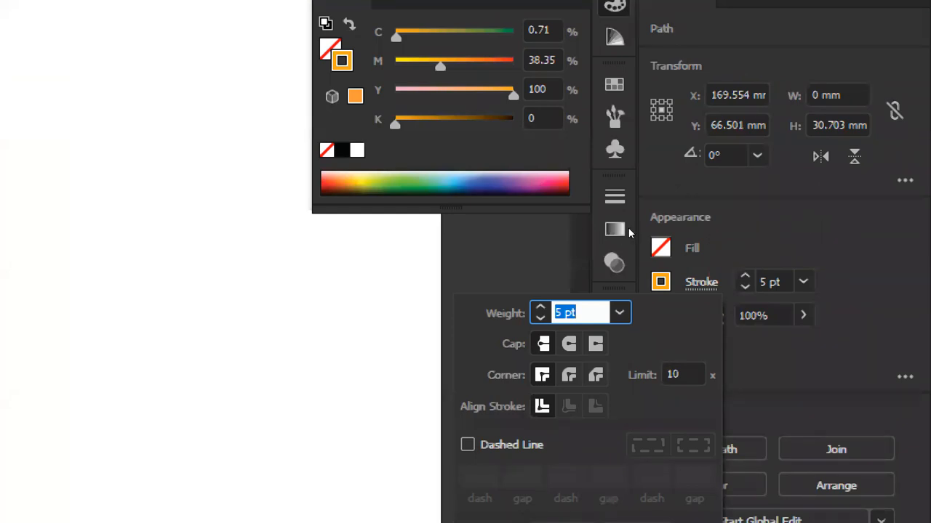
key("ctrl+alt+space")
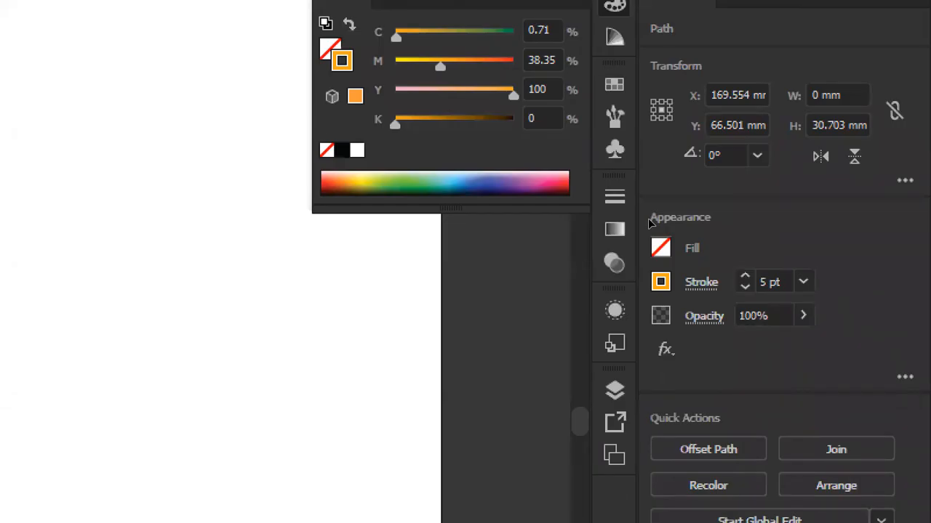
key("super+minus")
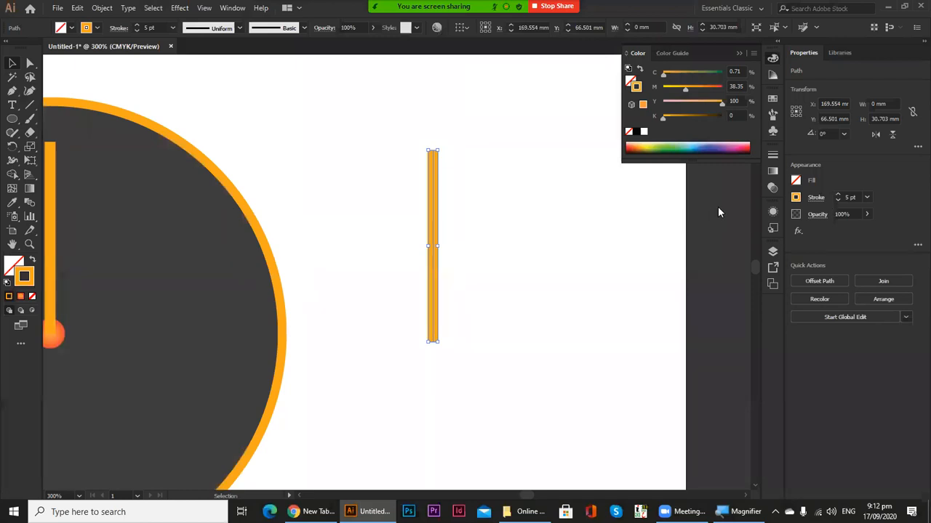
left_click(816, 198)
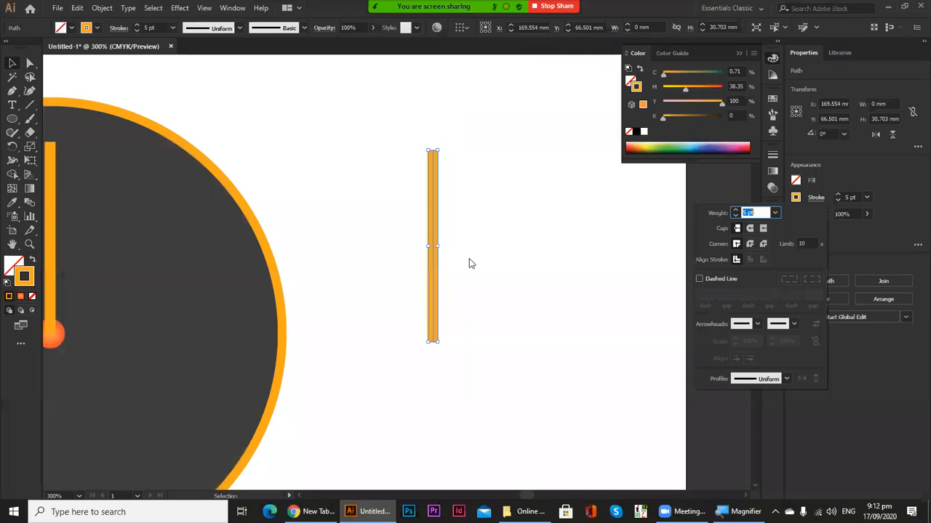
left_click(436, 283)
left_click(553, 342)
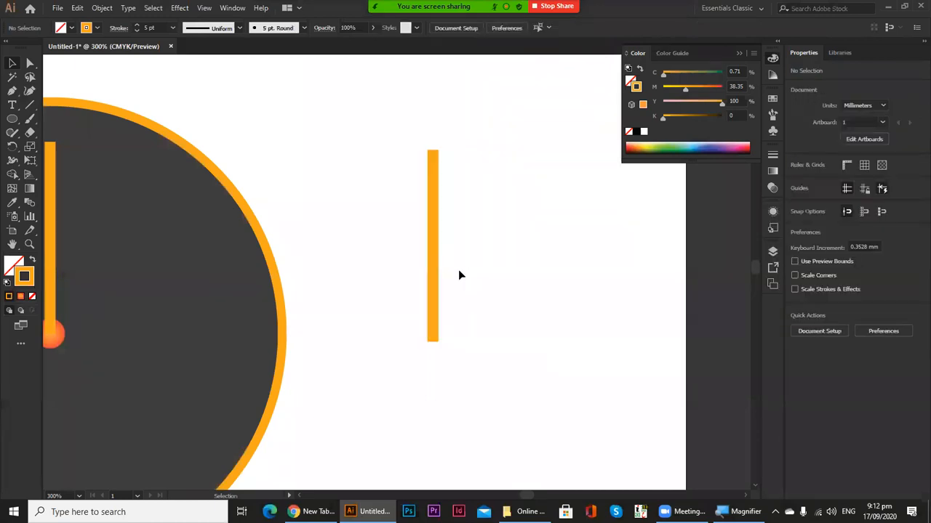
Raise the copied line's stroke weight in single increments and lower it back to 5 pt
left_click(433, 264)
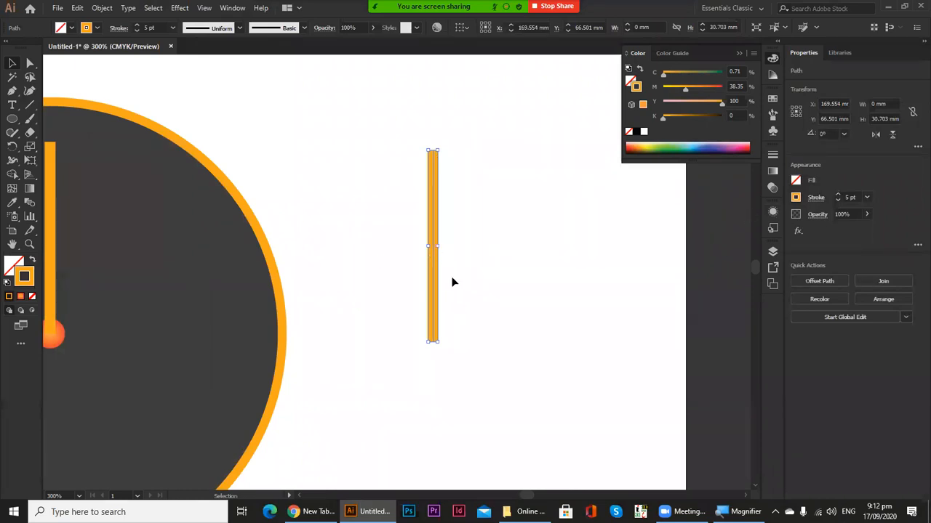
left_click(838, 195)
left_click(838, 195)
left_click(839, 195)
left_click(839, 195)
left_click(839, 195)
left_click(838, 201)
left_click(838, 201)
left_click(838, 202)
left_click(839, 202)
left_click(838, 202)
Try a round cap and a projecting cap on the copied orange line, checking its upper end up close
left_click(816, 198)
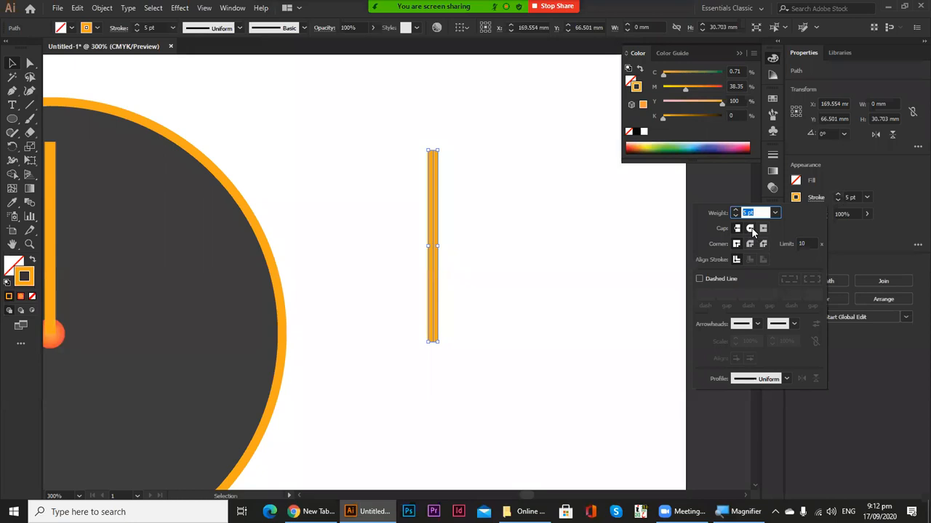
left_click(468, 191)
key("ctrl+space")
left_click(445, 179, "ctrl")
left_click(401, 324, "ctrl")
left_click(357, 319, "ctrl")
left_click(358, 317, "ctrl")
left_click(361, 315, "ctrl")
left_click(514, 175, "ctrl")
left_click(502, 180, "ctrl")
left_click(480, 189, "ctrl")
left_click_drag(315, 407, 514, 272)
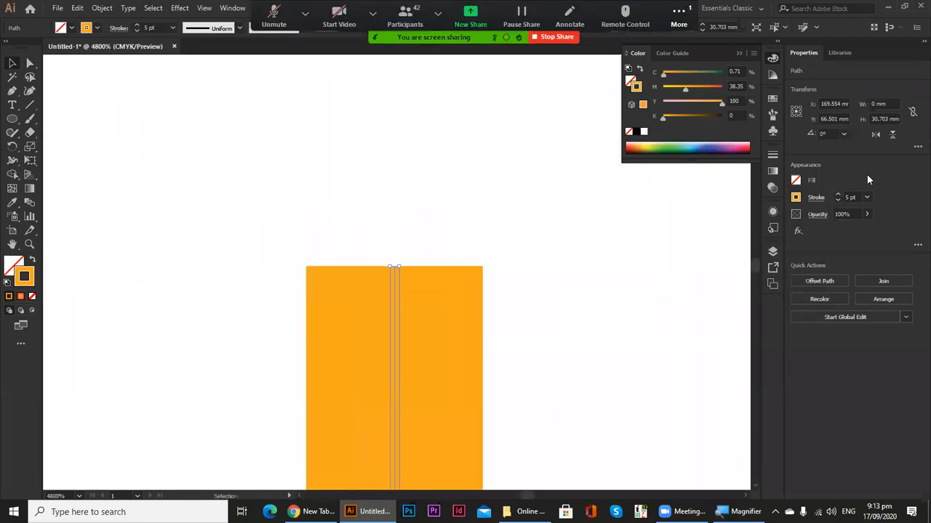
left_click(813, 199)
left_click(750, 228)
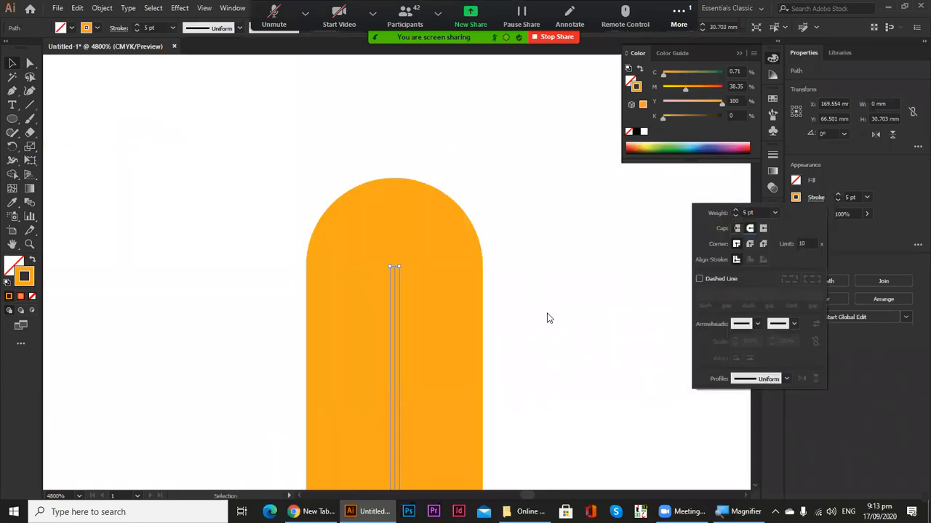
left_click(763, 228)
left_click_drag(498, 262, 505, 238)
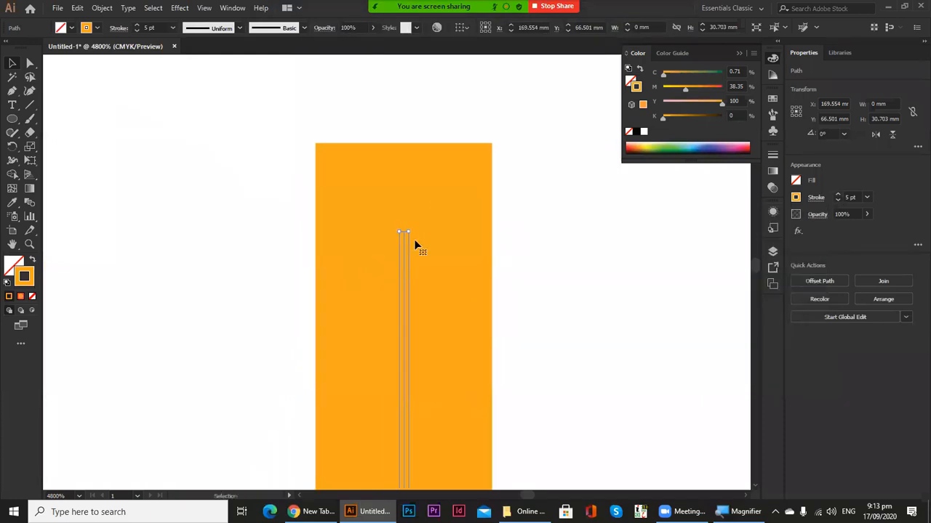
Select the anchor point at the copied line's upper end and return to the Selection tool
key("a")
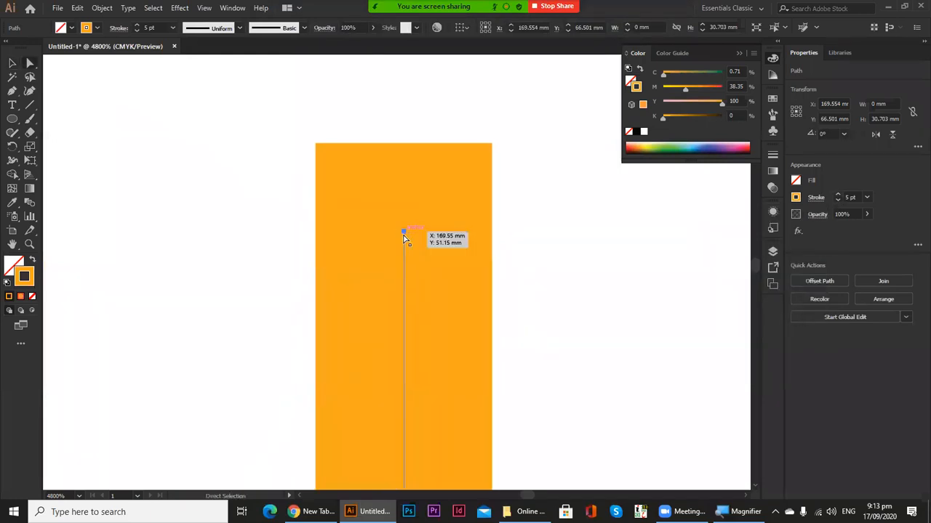
left_click(405, 235)
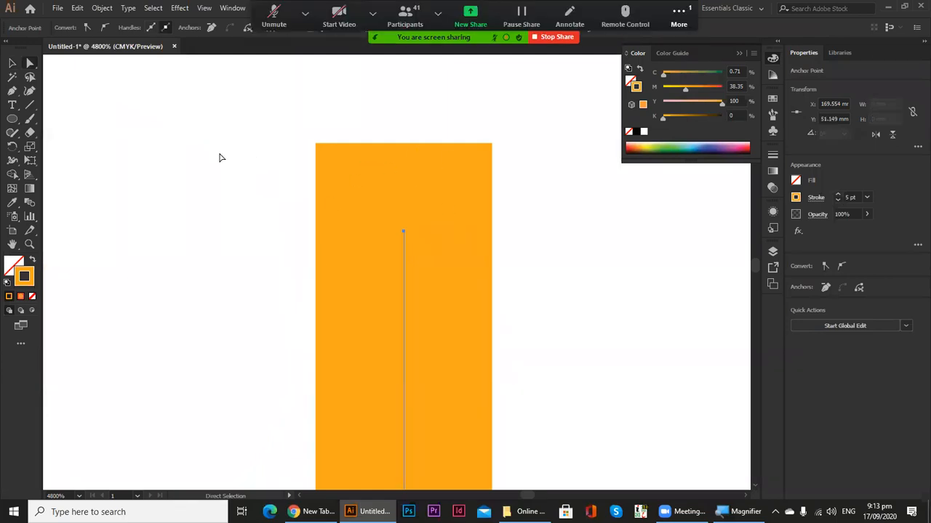
left_click(11, 66)
left_click(380, 283)
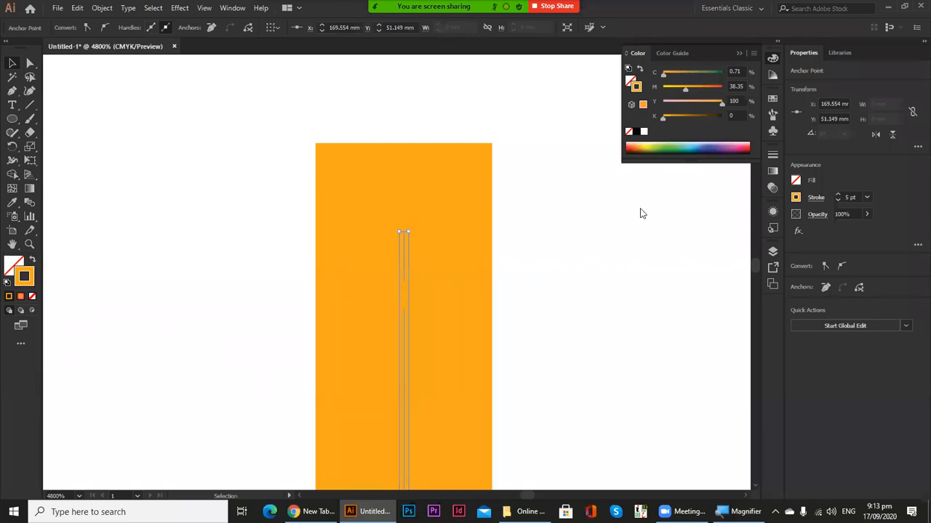
Compare the round, butt and projecting caps on the copied line and set it to Butt Cap
left_click(816, 197)
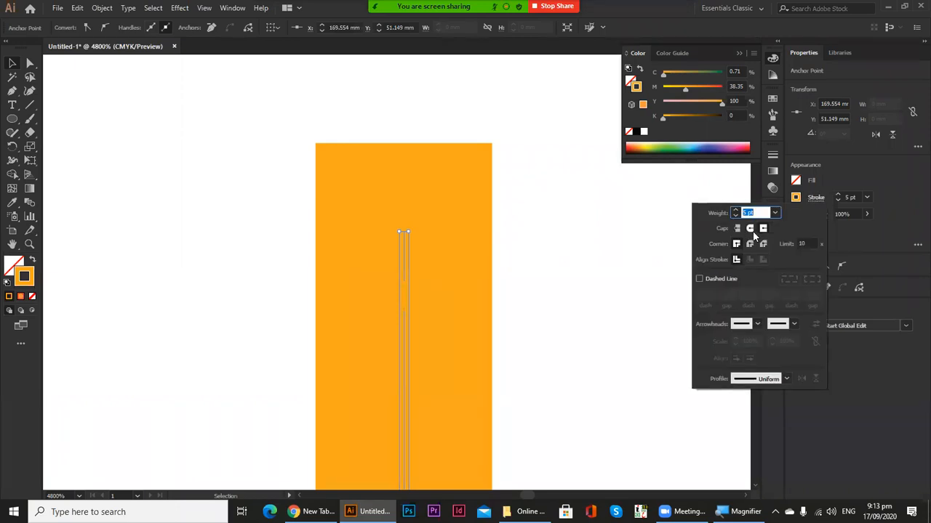
left_click(750, 229)
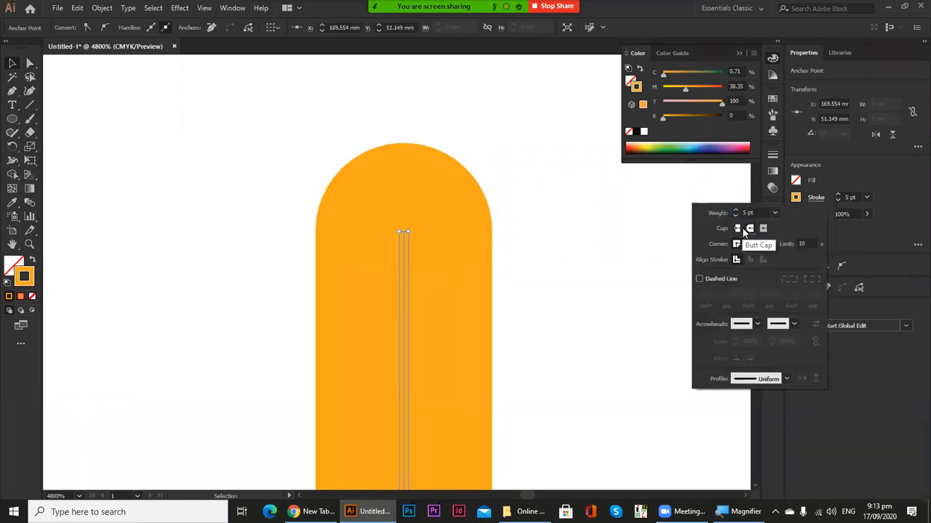
left_click(736, 228)
left_click(750, 229)
left_click(762, 228)
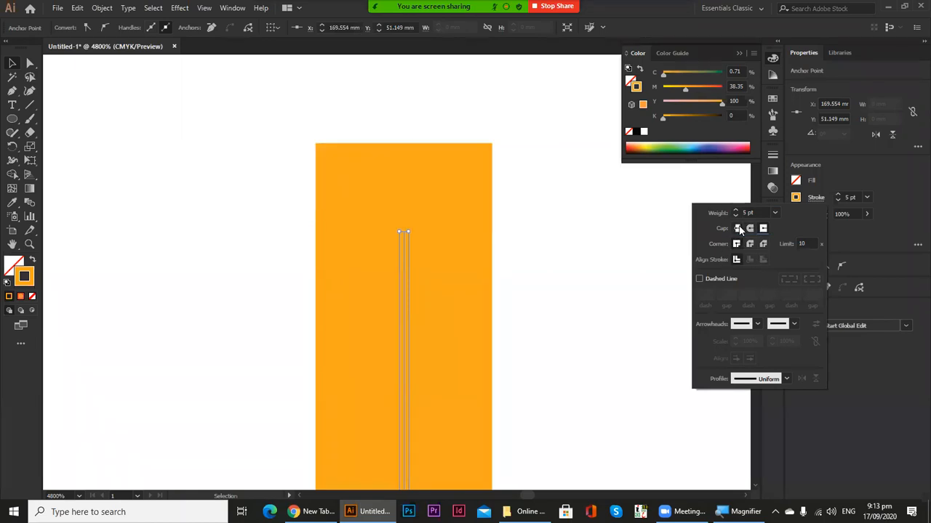
left_click(737, 228)
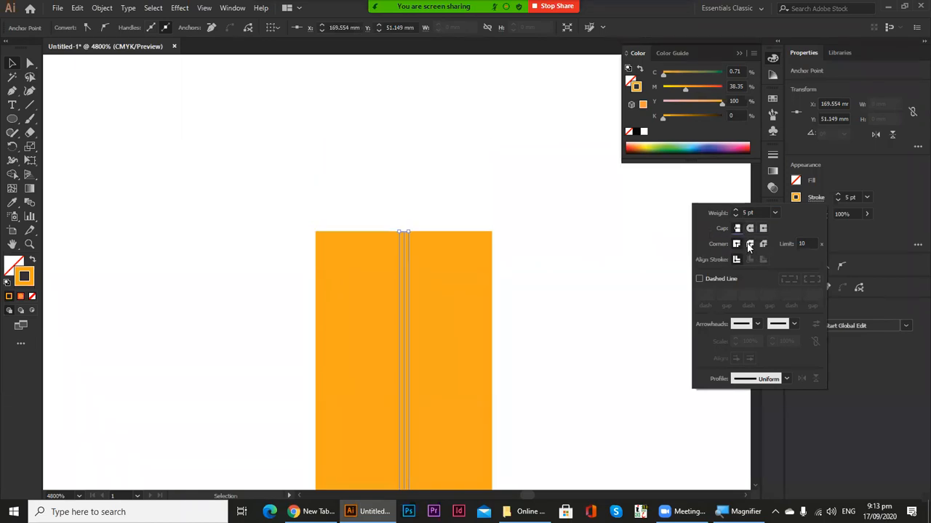
Extend the vertical orange line from its upper end with a horizontal segment about 26 mm long to the right using the Pen tool
left_click(428, 321, "ctrl+alt")
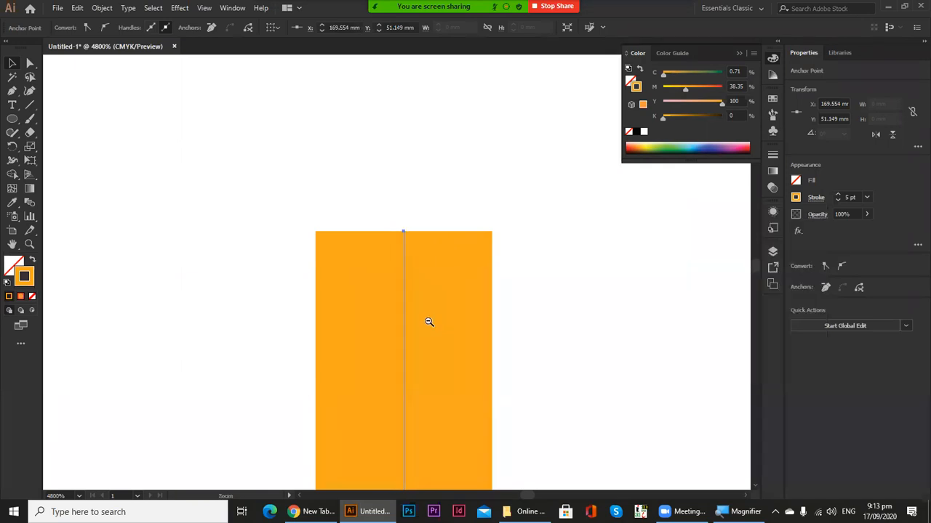
left_click(428, 321, "ctrl+alt")
left_click(427, 321, "ctrl+alt")
left_click(428, 321, "ctrl+alt")
left_click(427, 321, "ctrl+alt")
left_click(427, 321, "ctrl+alt")
left_click(428, 321, "ctrl+alt")
key("p")
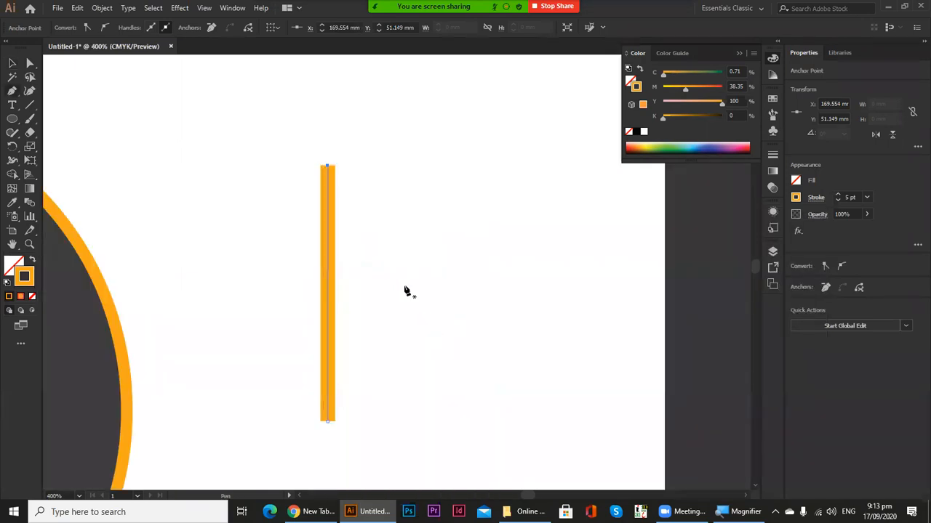
left_click(327, 167)
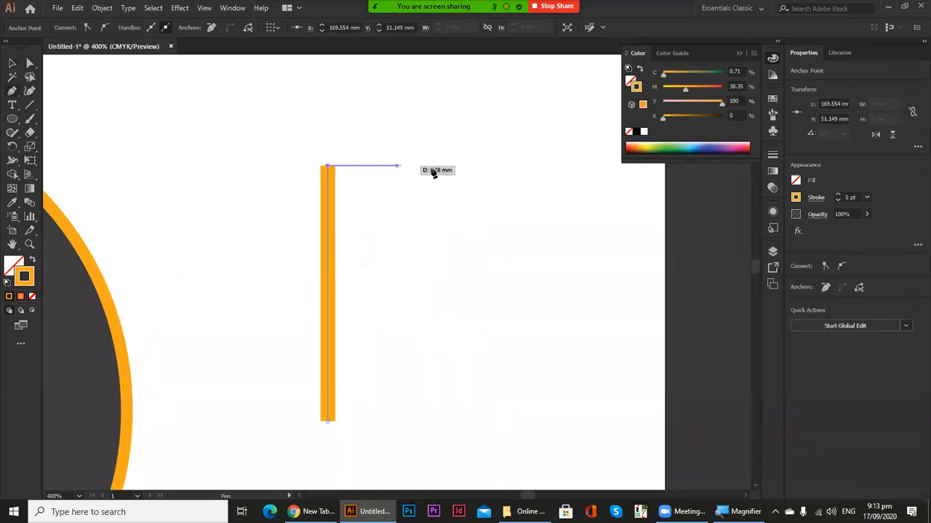
left_click(544, 166)
left_click(14, 60)
Select the corner anchor point where the vertical and horizontal segments meet, viewing the corner close up
left_click(335, 159, "ctrl")
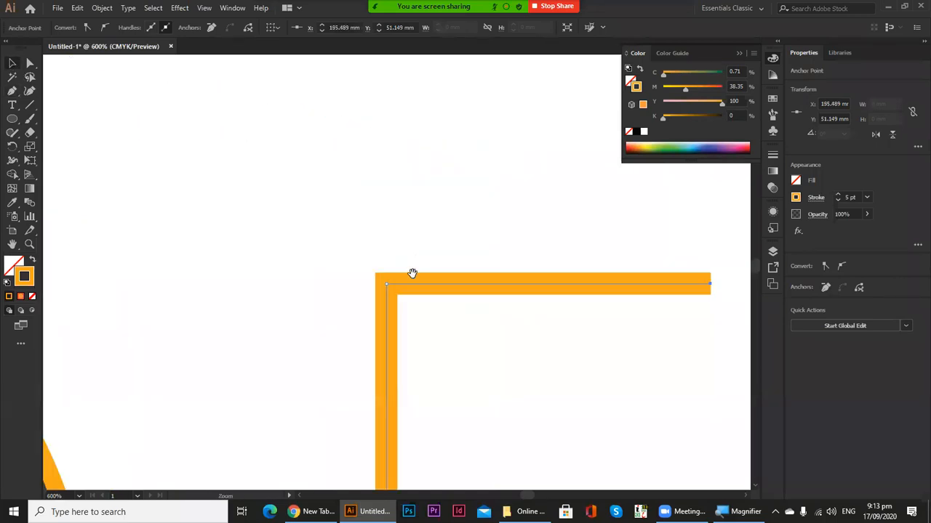
left_click_drag(412, 272, 339, 228)
left_click(443, 429, "ctrl+alt")
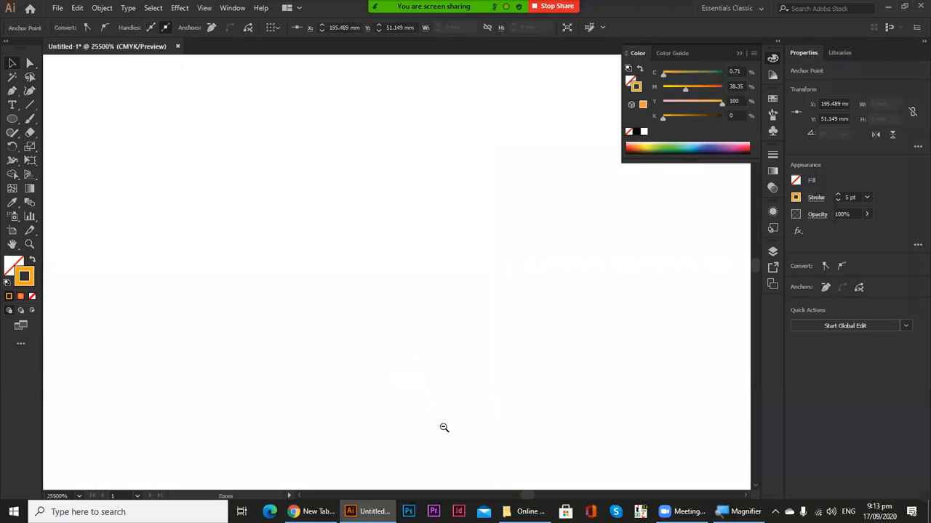
left_click(444, 429, "ctrl+alt")
left_click(443, 429, "ctrl+alt")
left_click_drag(444, 429, 247, 288)
left_click(247, 286, "ctrl+alt")
left_click(247, 286, "ctrl+alt")
left_click_drag(412, 261, 274, 288)
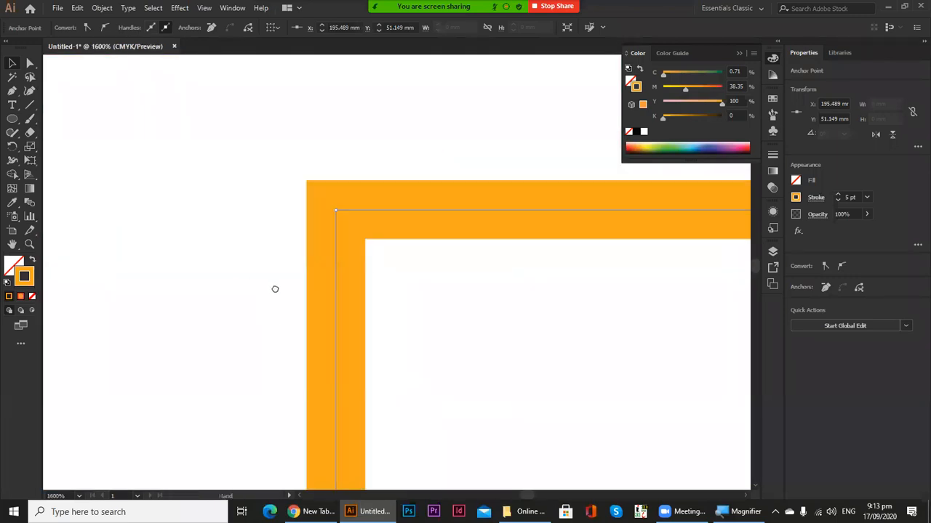
left_click(369, 330, "ctrl")
left_click(371, 330, "ctrl")
left_click(328, 343, "ctrl")
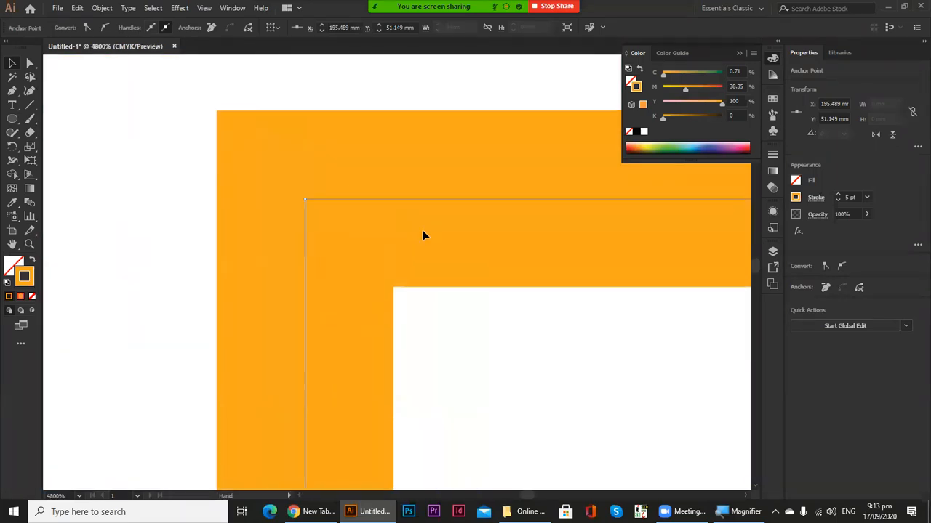
key("a")
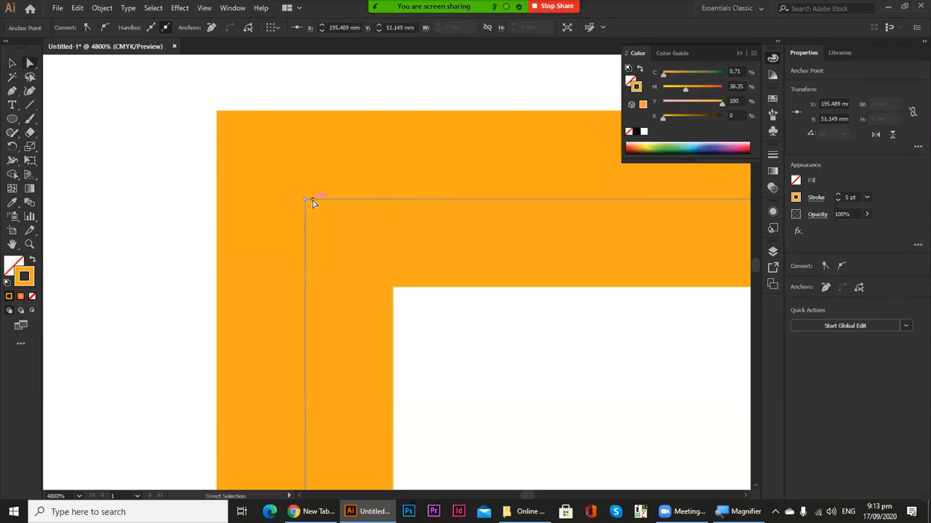
left_click(305, 199)
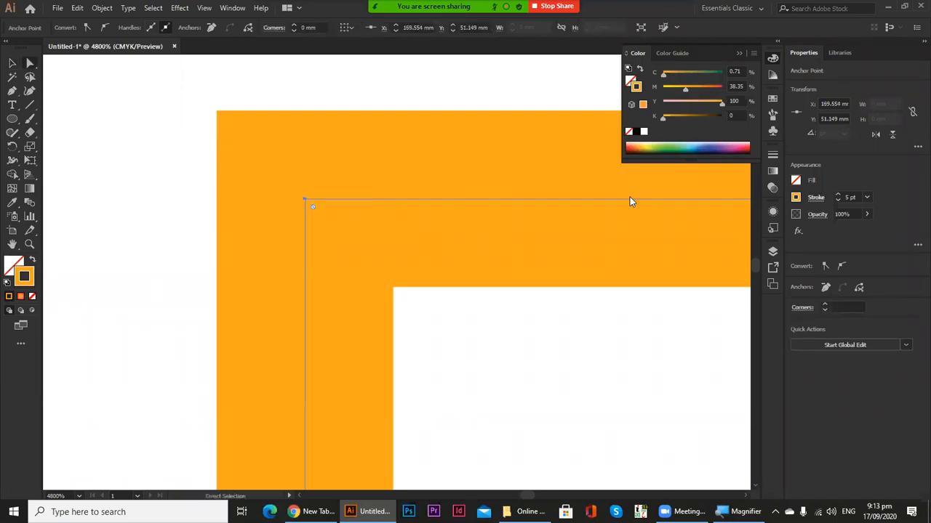
Try a round join and a bevel join on the path's corner and set it back to Miter Join
left_click(815, 197)
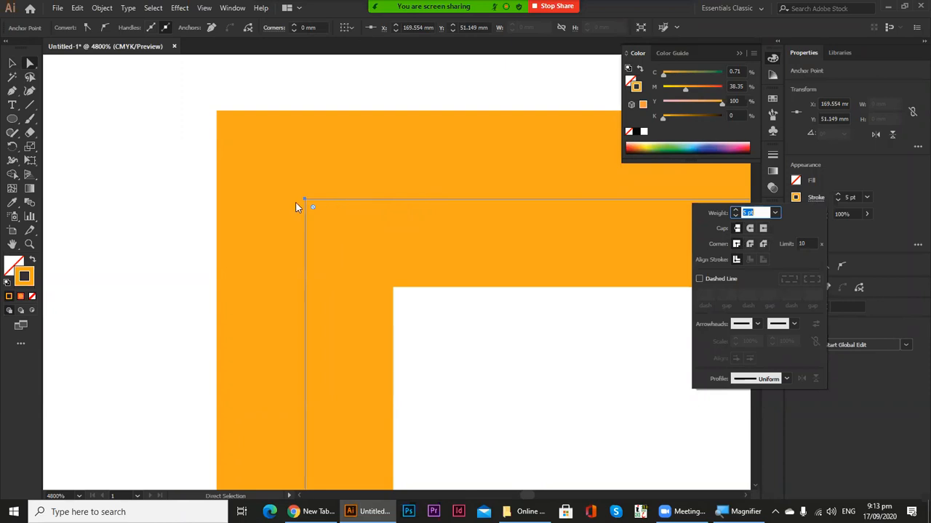
left_click(751, 245)
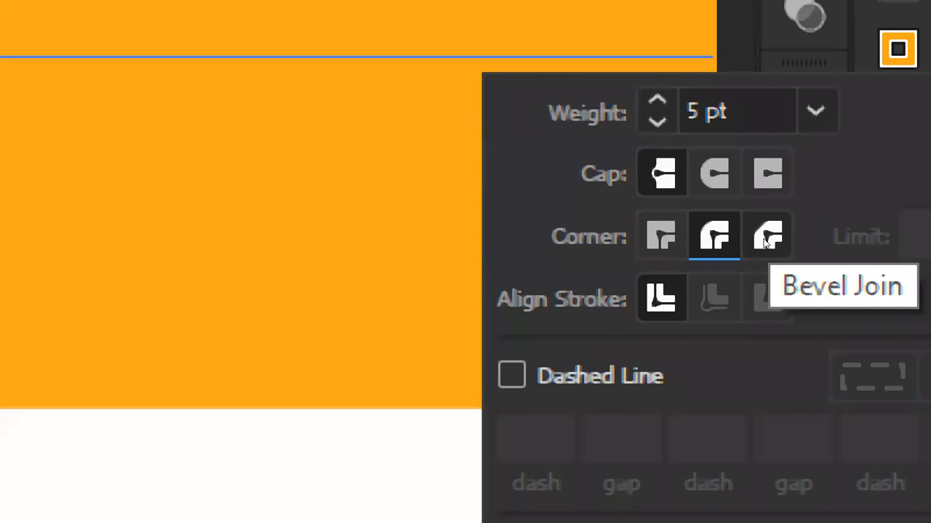
left_click(764, 241)
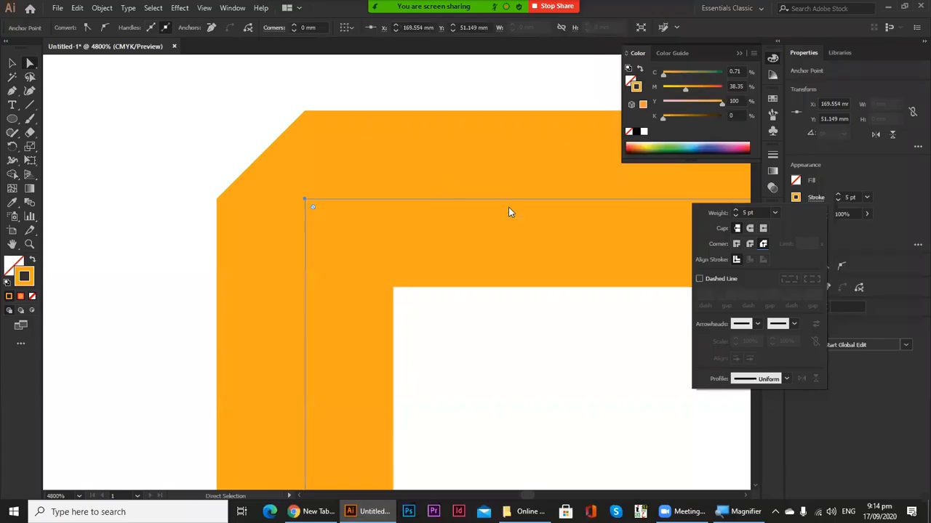
left_click(737, 244)
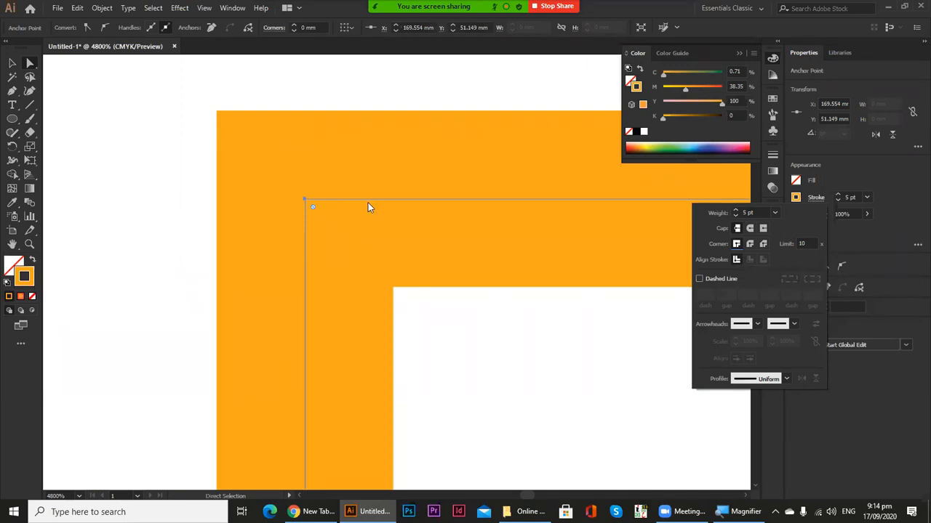
Raise the cornered path's stroke weight in single increments and lower it to 4 pt
left_click(399, 318, "ctrl+alt")
left_click(400, 318, "ctrl+alt")
left_click(399, 318, "ctrl+alt")
left_click(400, 318, "ctrl+alt")
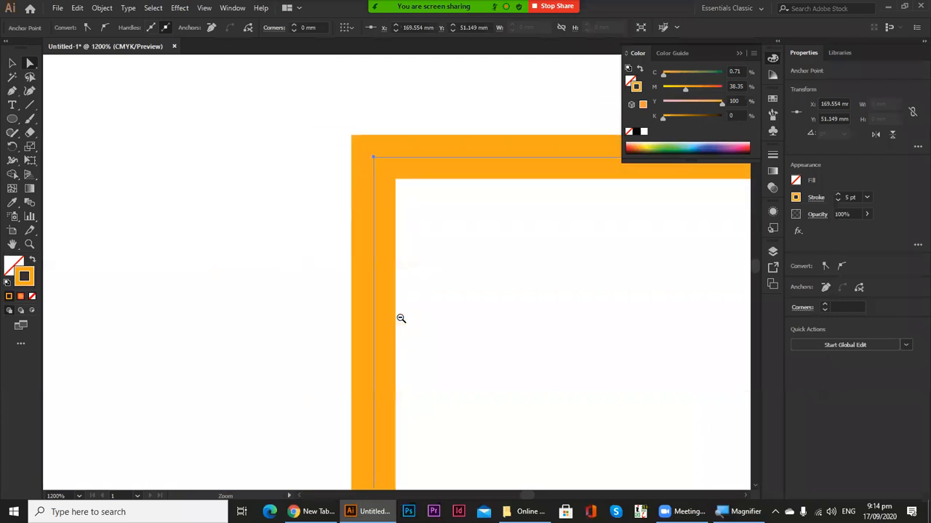
left_click(400, 318, "ctrl+alt")
left_click_drag(455, 325, 384, 320)
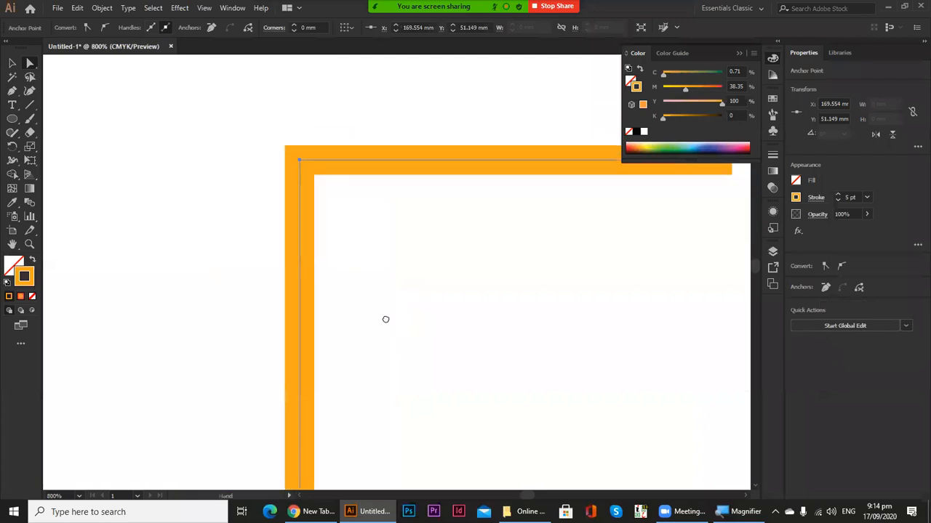
left_click(837, 195)
left_click(838, 195)
left_click(837, 194)
left_click(837, 195)
left_click(838, 200)
left_click(838, 200)
left_click(838, 200)
left_click(838, 200)
left_click(838, 200)
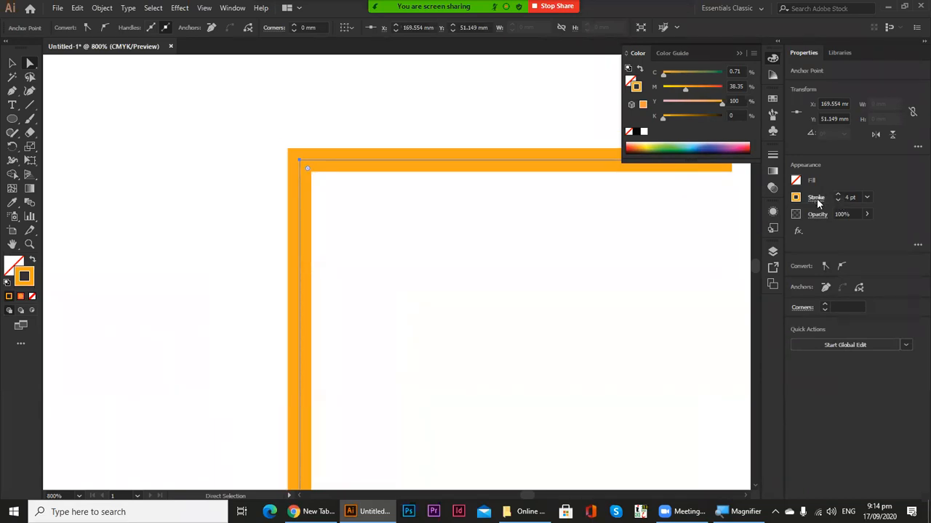
Delete the anchor point at the horizontal segment's right end, leaving only the vertical line
left_click(818, 202)
key("Escape")
key("ctrl+minus")
left_click(577, 204)
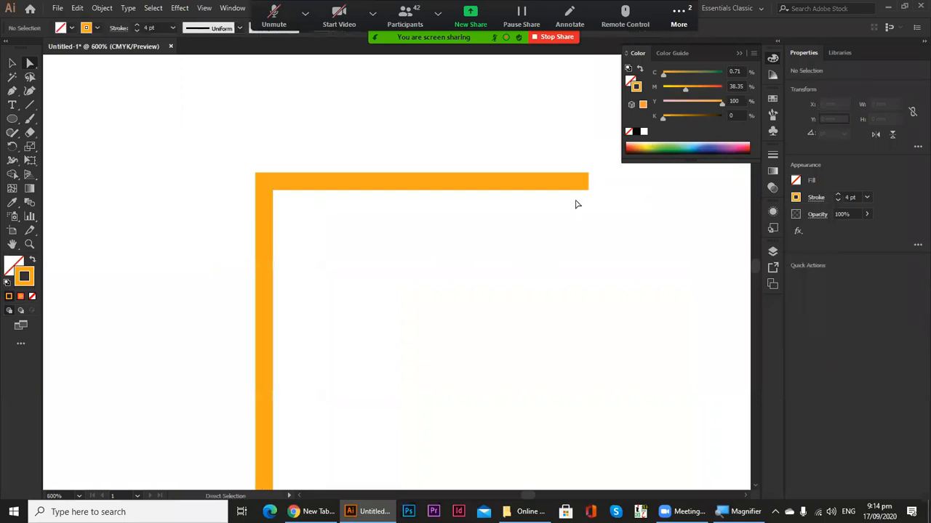
left_click(589, 182)
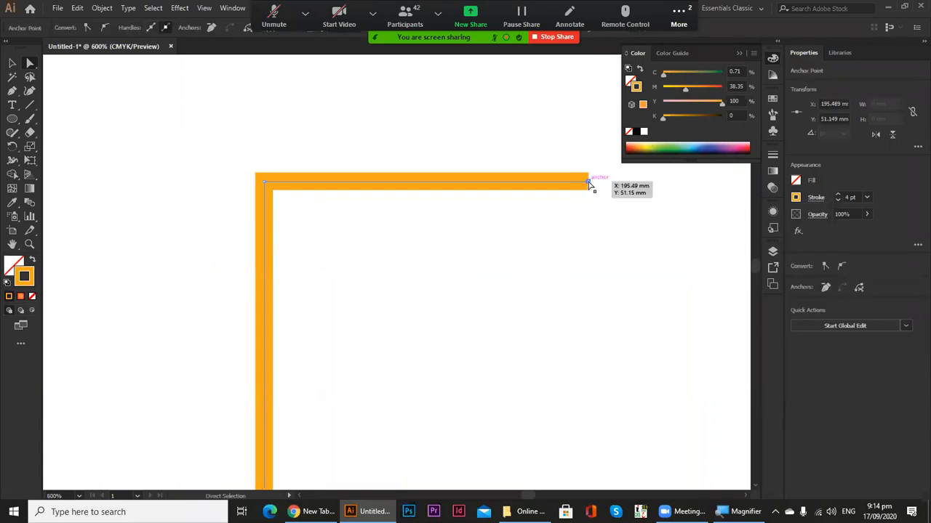
key("Delete")
View the stroke options of the remaining vertical line and delete the line
left_click(13, 64)
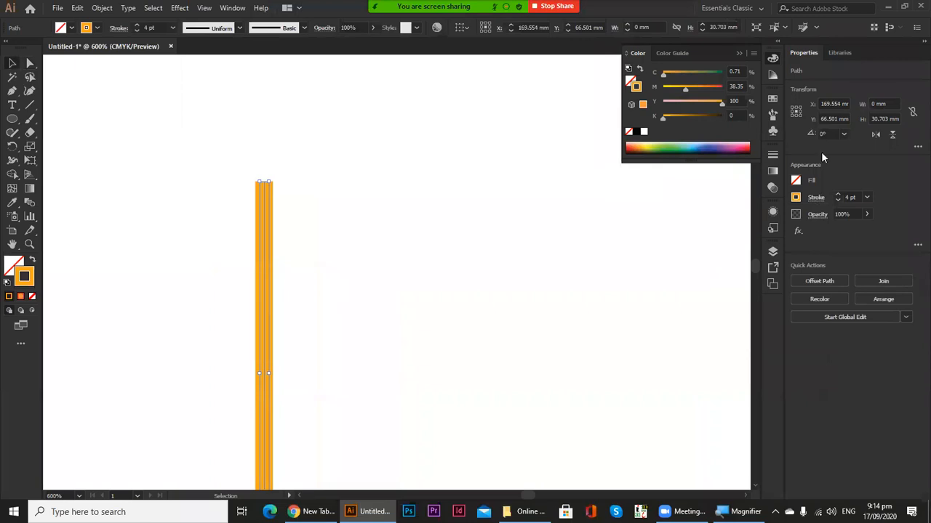
left_click(814, 202)
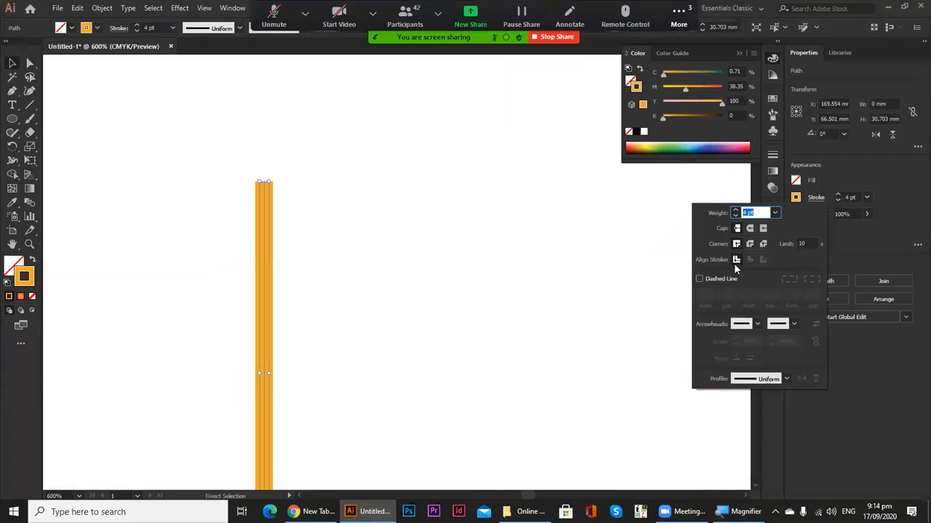
scroll(293, 223, "down", 1)
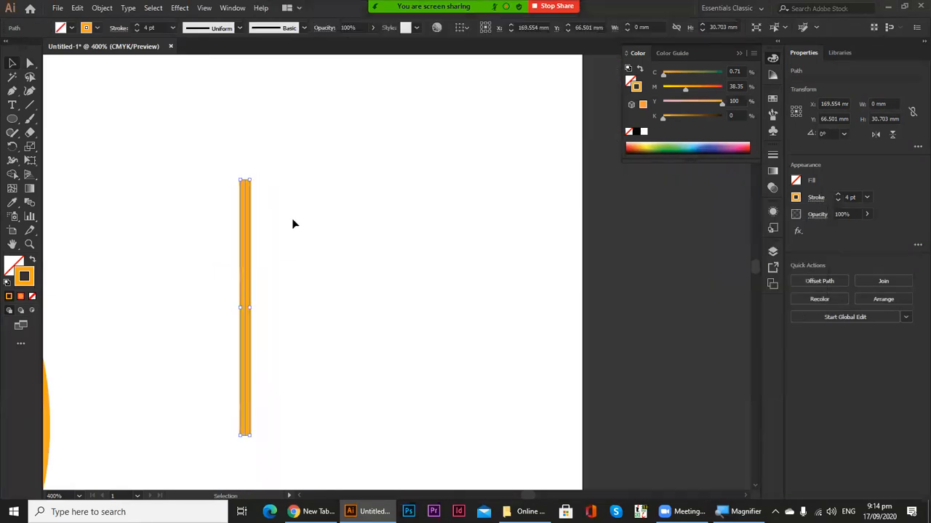
left_click(270, 321)
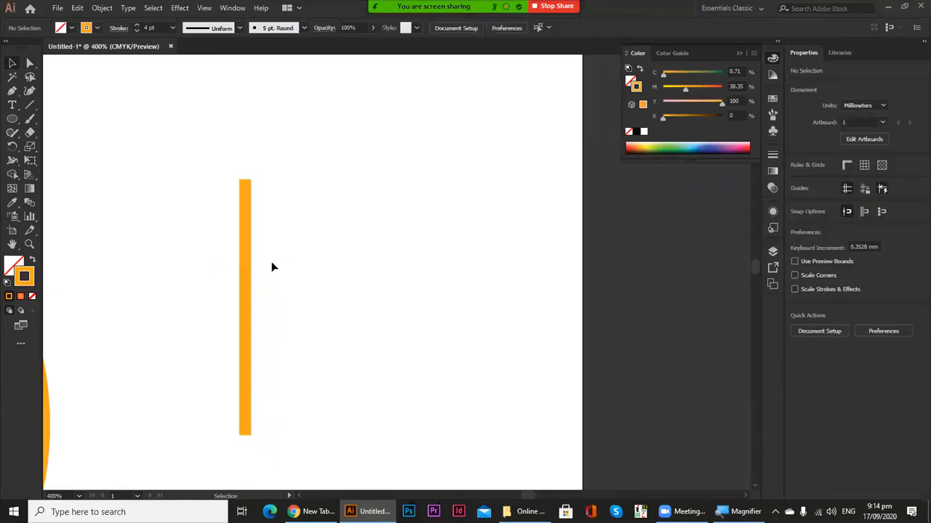
left_click_drag(294, 215, 250, 253)
left_click(242, 299)
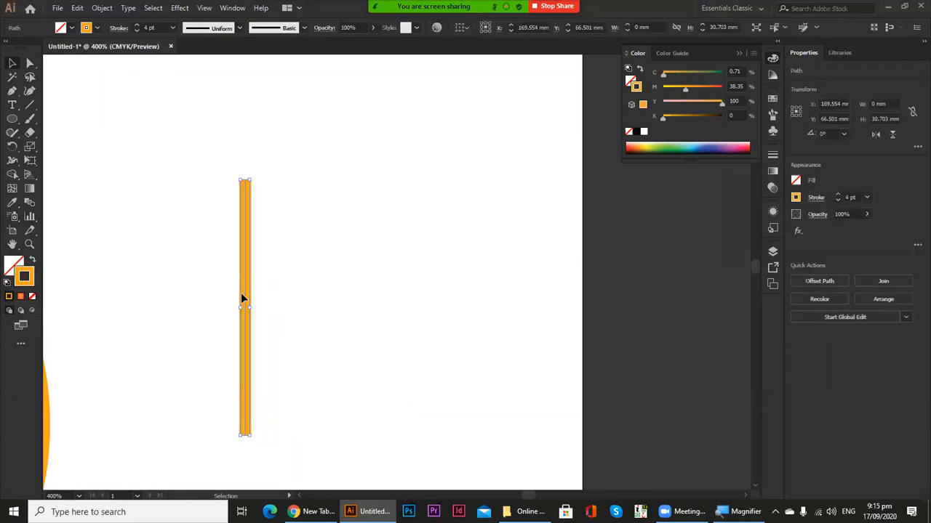
key("Delete")
Draw an orange-outlined square about 24 mm wide with the Rectangle tool and move it about 7.5 mm right and 10.75 mm down
left_click(15, 120)
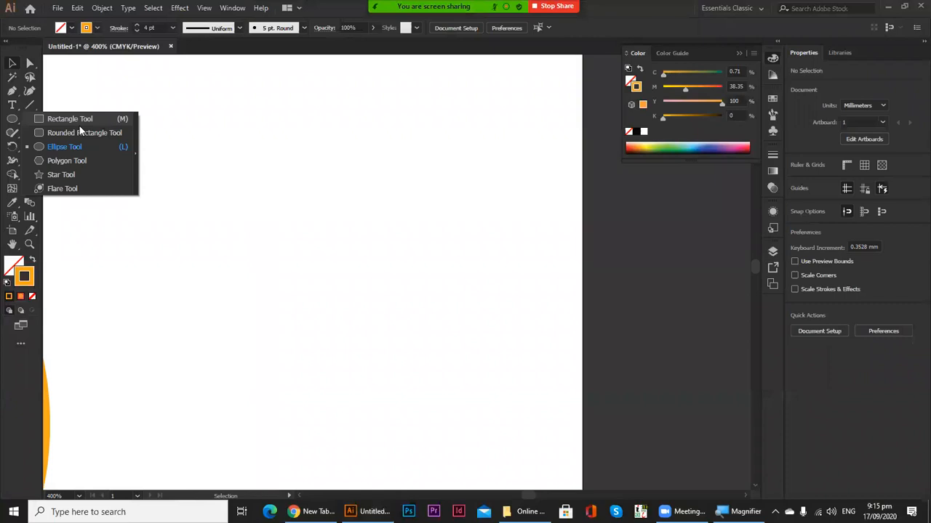
left_click(79, 123)
left_click_drag(189, 87, 390, 288)
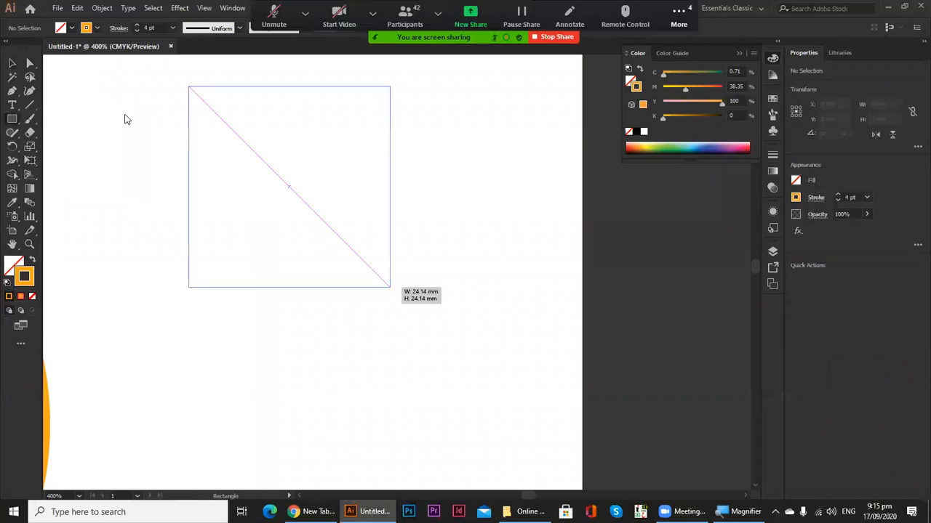
left_click(10, 64)
left_click_drag(389, 234, 451, 326)
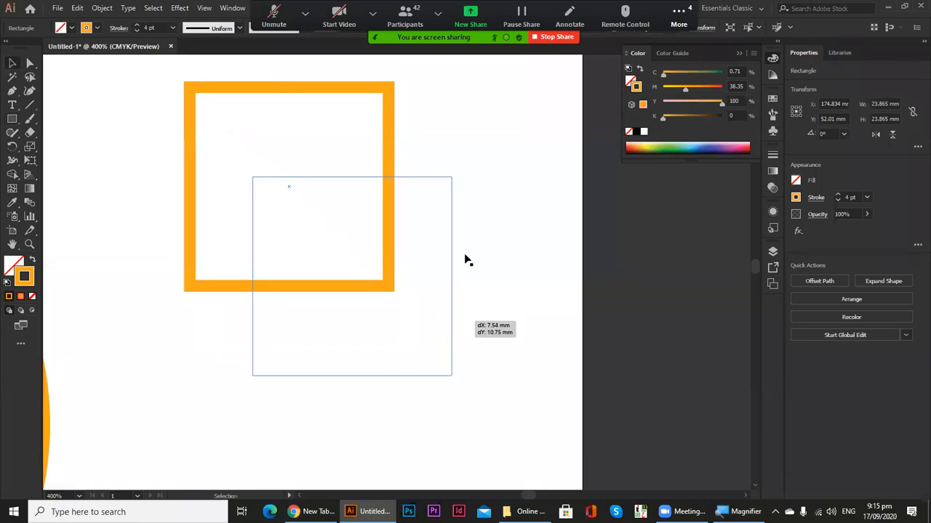
View the square's stroke alignment options and examine where its path runs within the stroke at the lower-right corner
left_click(815, 197)
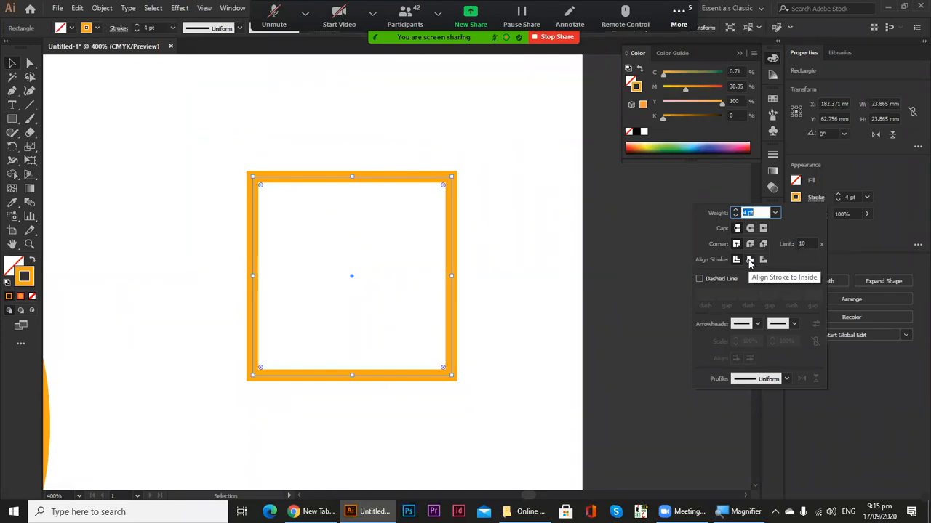
key("ctrl+space")
left_click(443, 326, "ctrl")
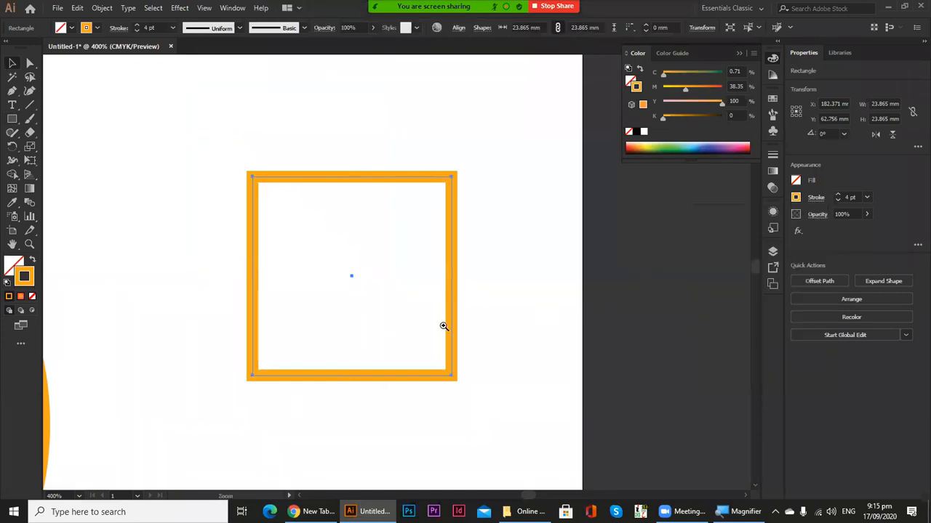
left_click(414, 305, "ctrl")
left_click(406, 304, "ctrl")
left_click(366, 267, "ctrl")
left_click(369, 267, "ctrl")
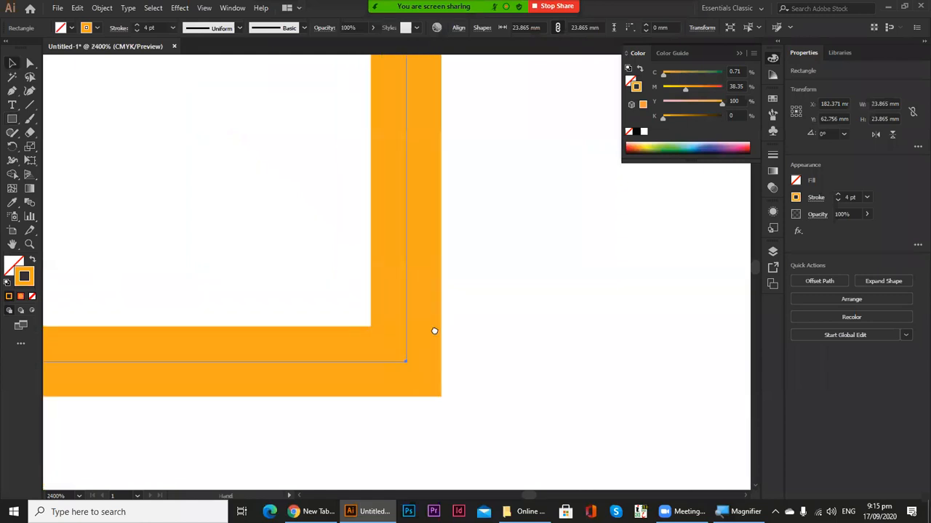
left_click_drag(434, 331, 413, 360)
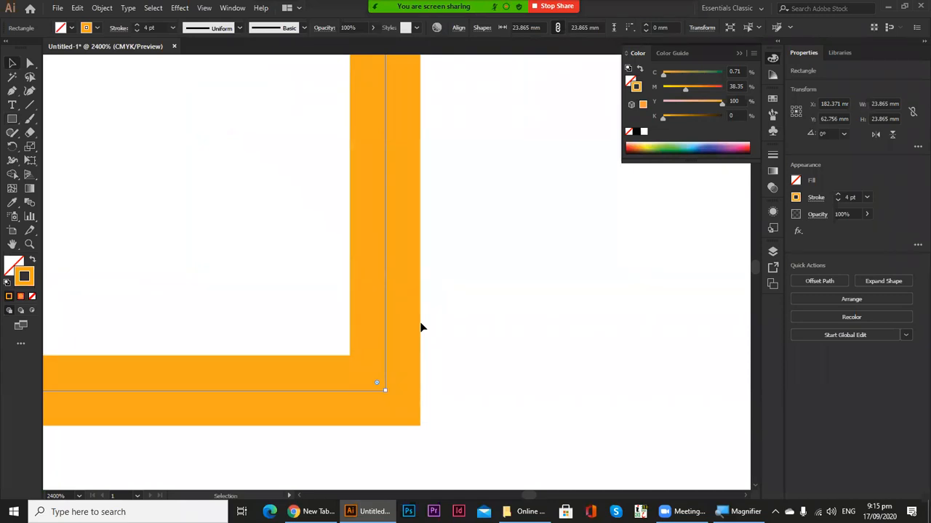
key("ctrl+alt+space")
left_click(390, 312, "ctrl+alt")
left_click(390, 312, "ctrl+alt")
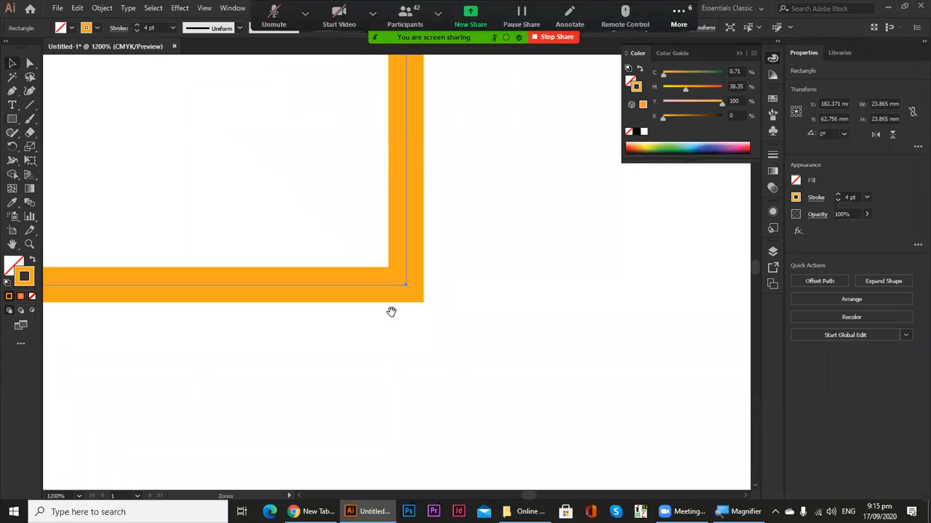
left_click(399, 263, "ctrl+alt")
left_click(400, 263, "ctrl+alt")
left_click_drag(399, 262, 438, 340)
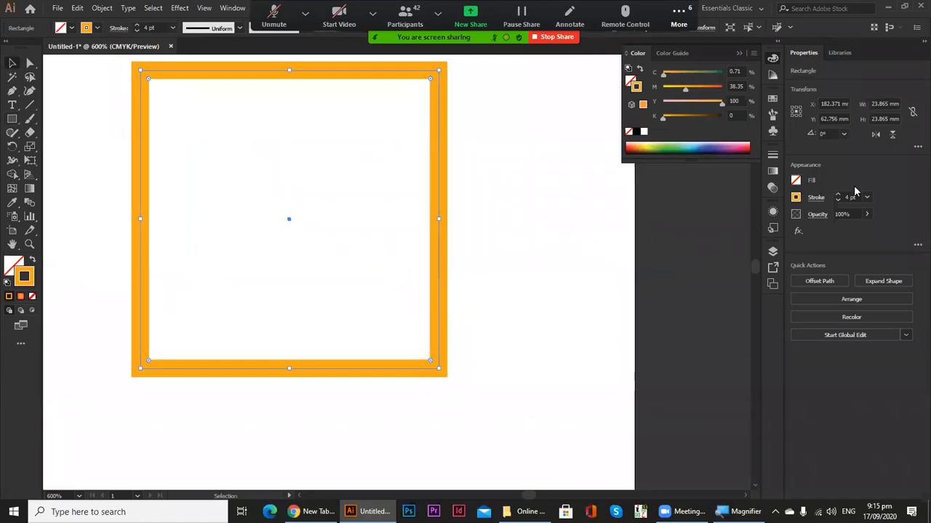
Align the square's stroke to the inside and check its lower-right corner close up
left_click(815, 198)
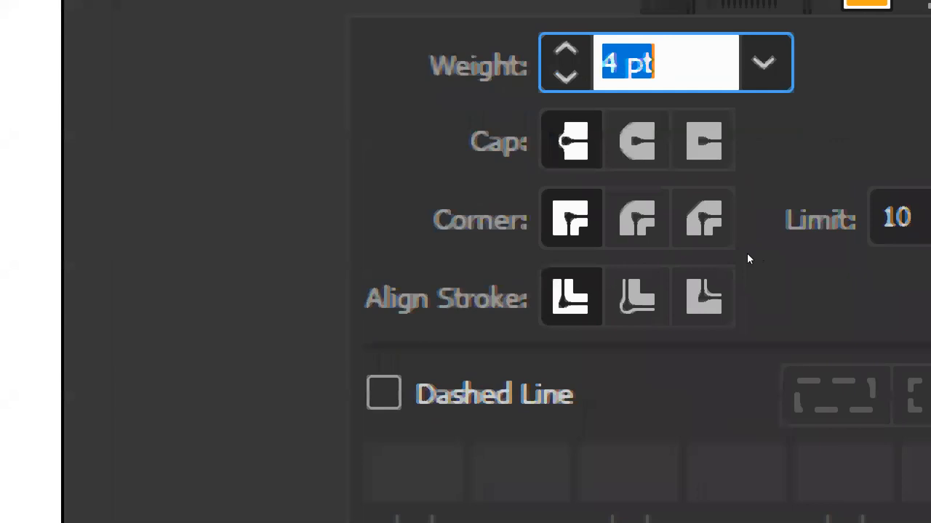
left_click(653, 292)
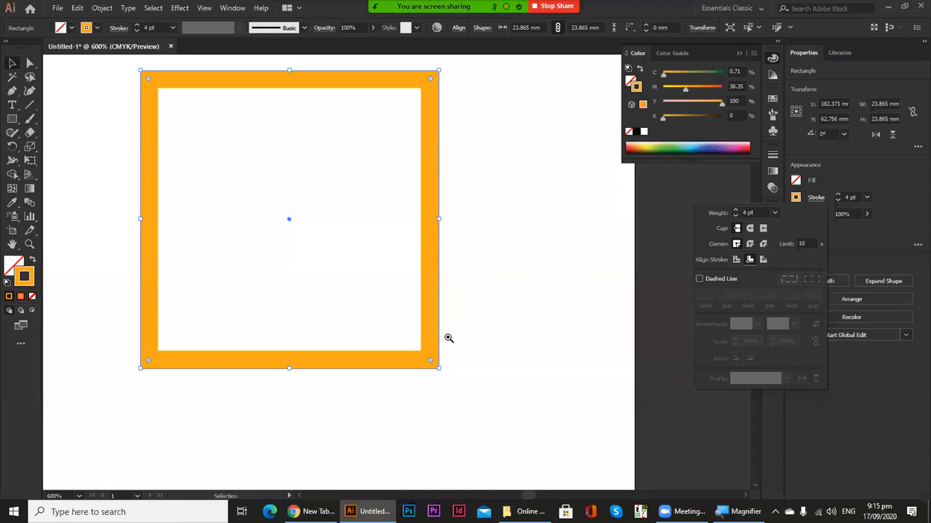
left_click(431, 353, "ctrl")
left_click(432, 347, "ctrl")
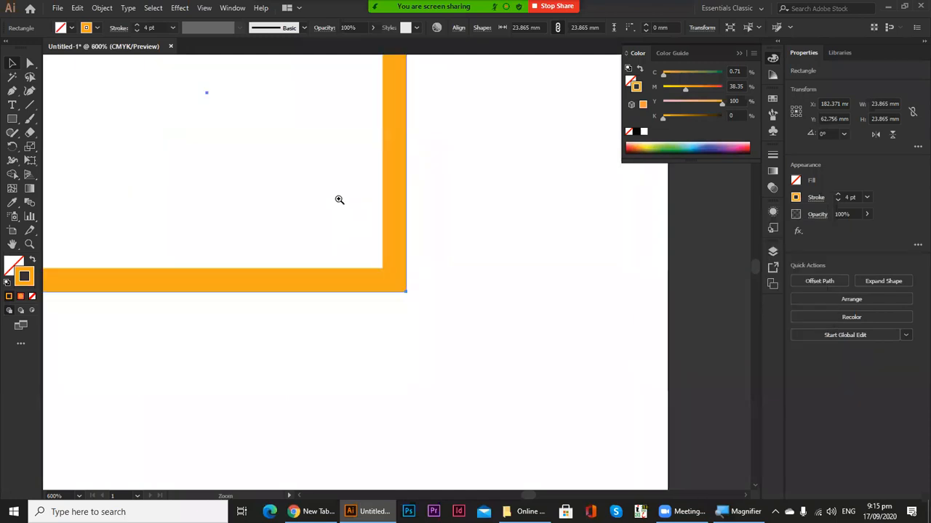
Select the square's lower-right anchor point and examine up close where it sits relative to the inside-aligned stroke
left_click(341, 185, "ctrl")
left_click(345, 192, "ctrl")
left_click_drag(464, 315, 461, 252)
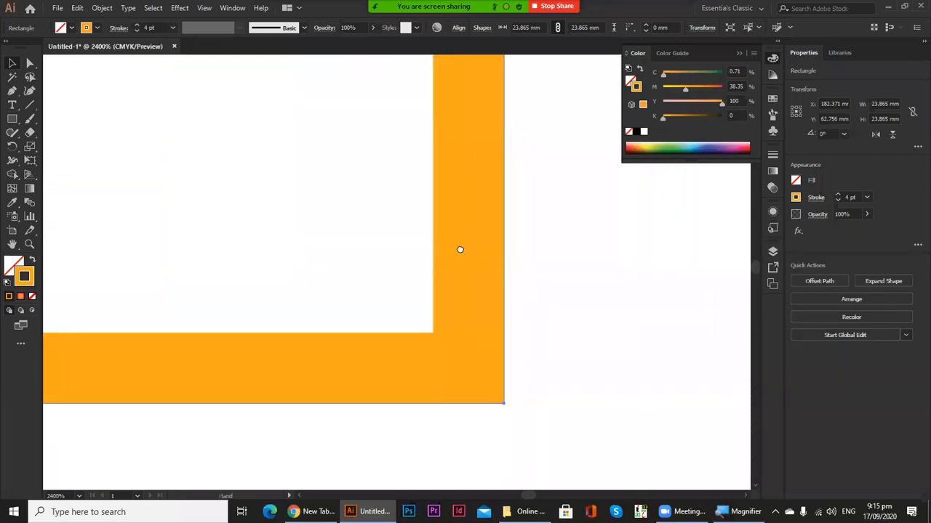
key("a")
left_click(496, 332)
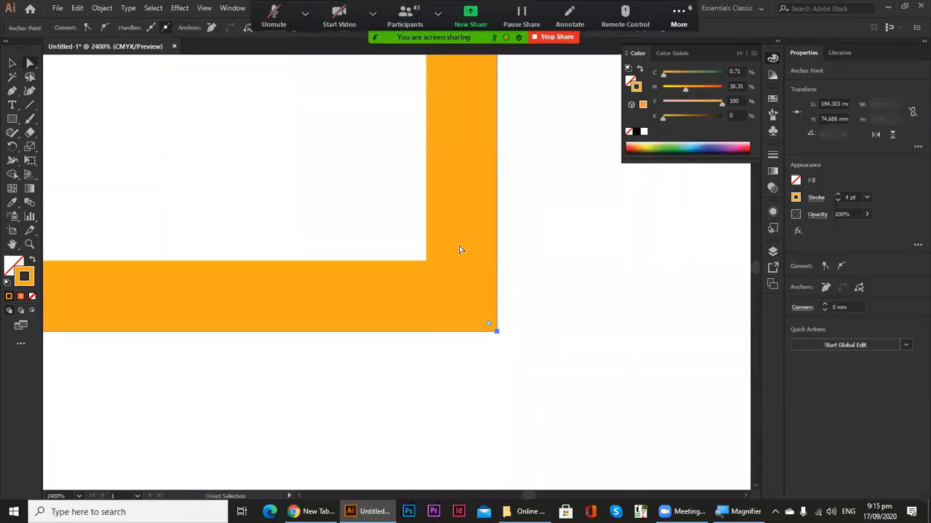
left_click(519, 299, "ctrl+alt")
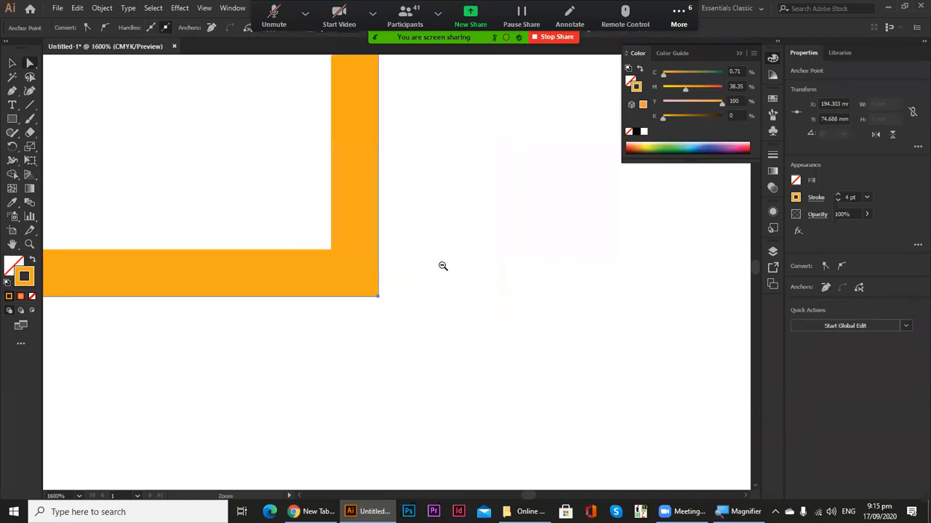
left_click(478, 299, "ctrl+alt")
left_click_drag(375, 196, 545, 345)
left_click(481, 295, "ctrl+alt")
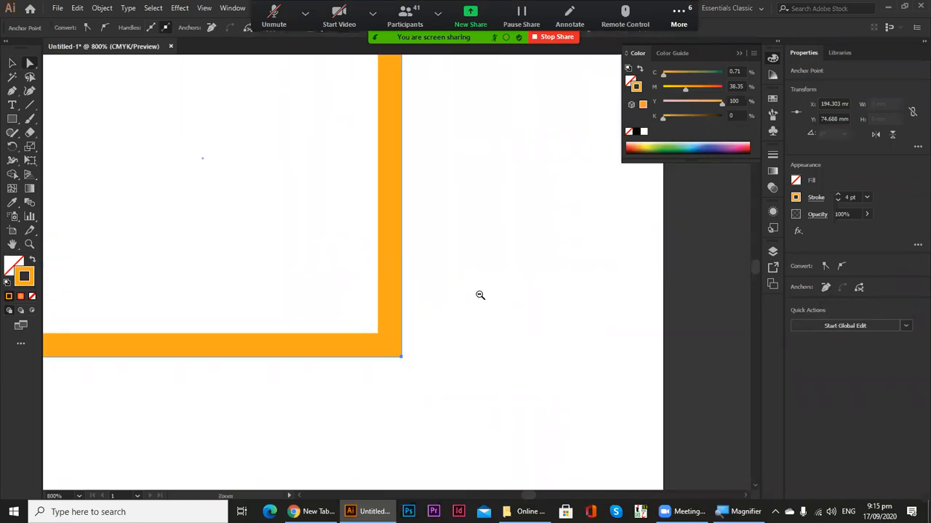
left_click(480, 295, "ctrl+alt")
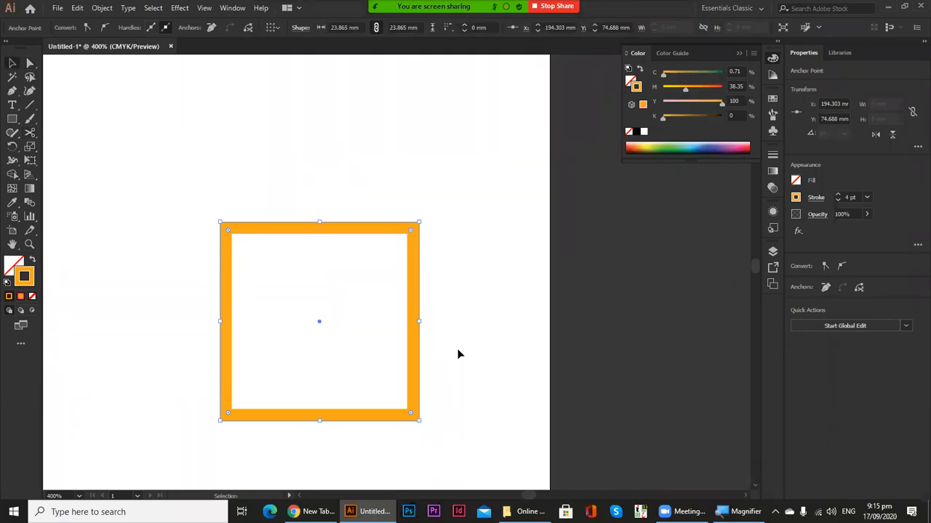
Reselect the whole square, align its stroke to the outside and examine the path at its lower-right corner
left_click(458, 354)
left_click(414, 354)
left_click(815, 199)
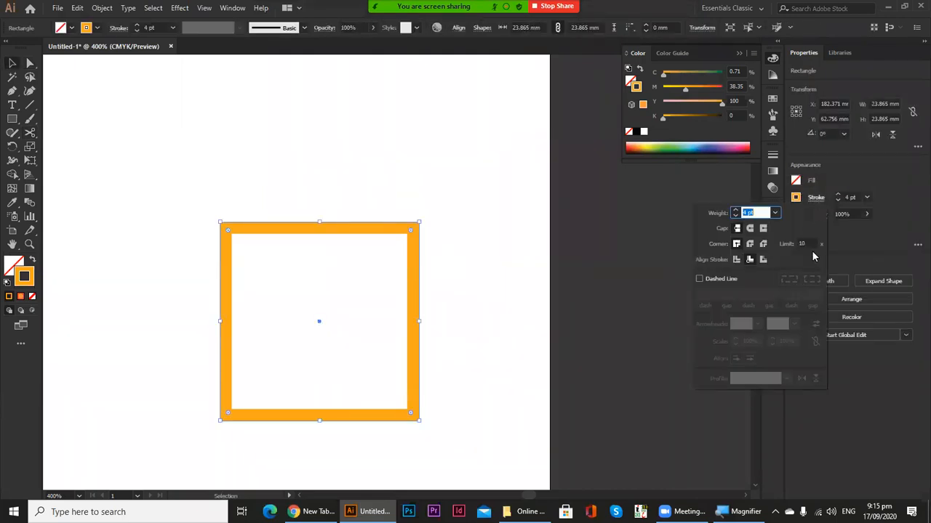
left_click(764, 262)
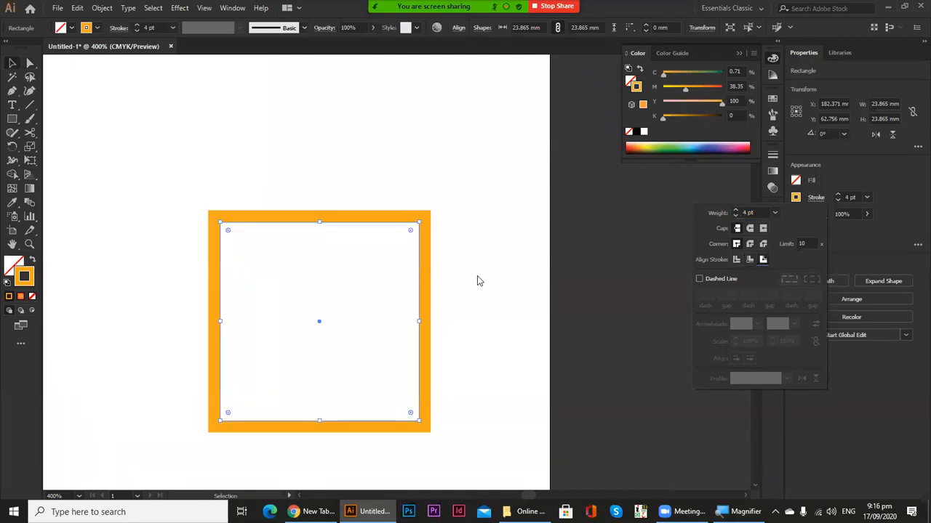
key("ctrl+space")
left_click(407, 273)
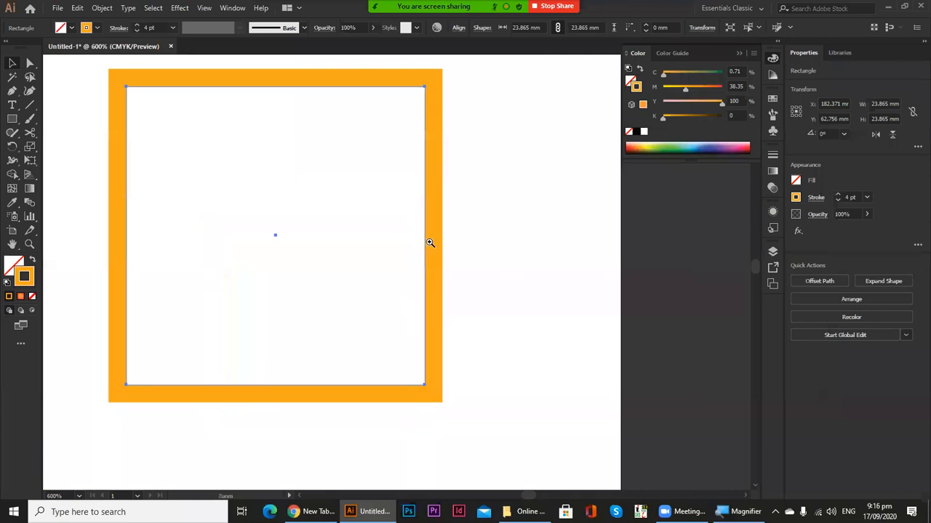
left_click(428, 287)
left_click_drag(415, 290, 418, 259)
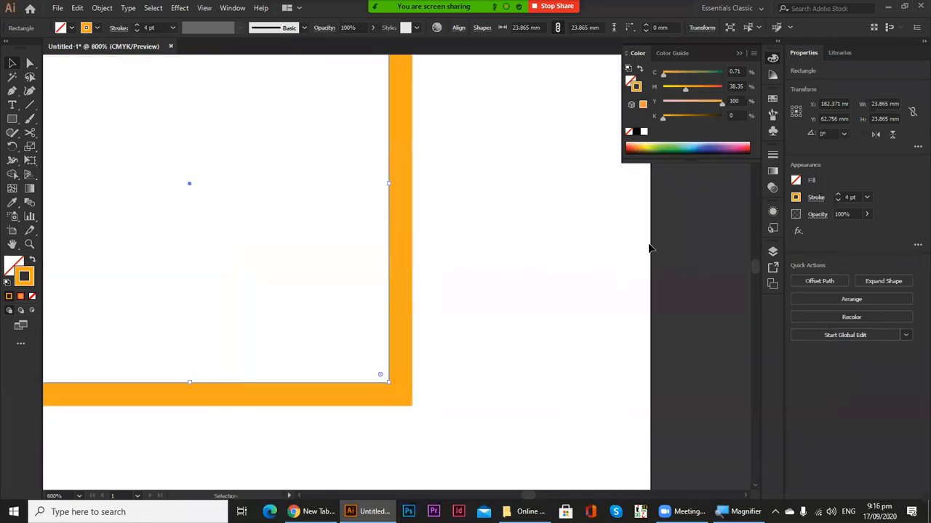
Increase the outside-aligned stroke's weight to 10 pt to see which way it grows from the path
left_click(838, 194)
left_click(838, 195)
left_click(838, 195)
left_click(838, 195)
left_click(838, 195)
left_click(839, 195)
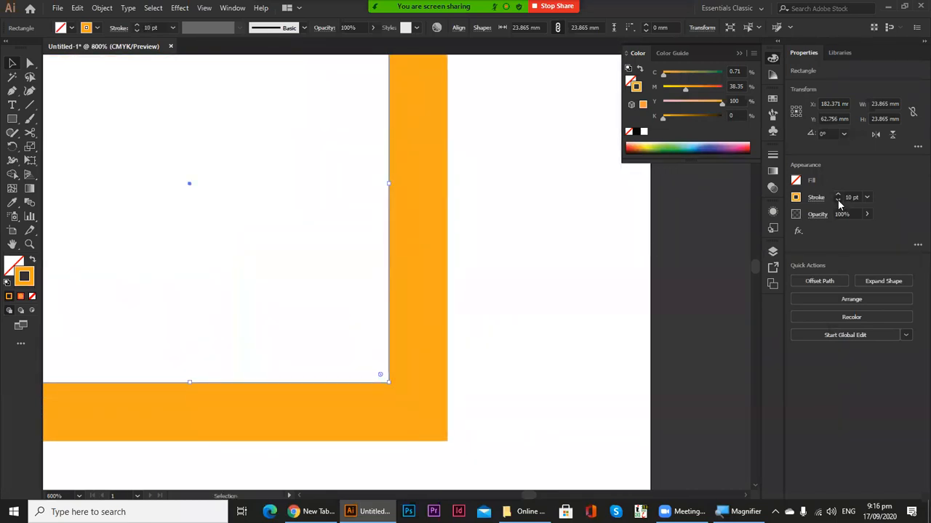
Reduce the outside-aligned stroke's weight to 4 pt
left_click(839, 201)
left_click(838, 201)
left_click(838, 202)
left_click(838, 201)
left_click(838, 201)
key("ctrl+minus")
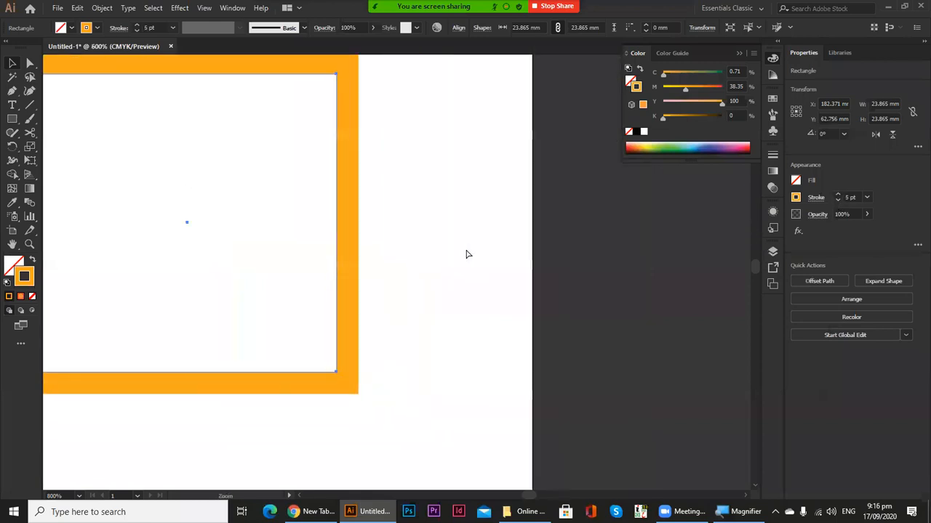
left_click(466, 250, "ctrl+alt")
key("Up")
key("Up")
key("Up")
key("Down")
key("Down")
key("Down")
key("Down")
key("v")
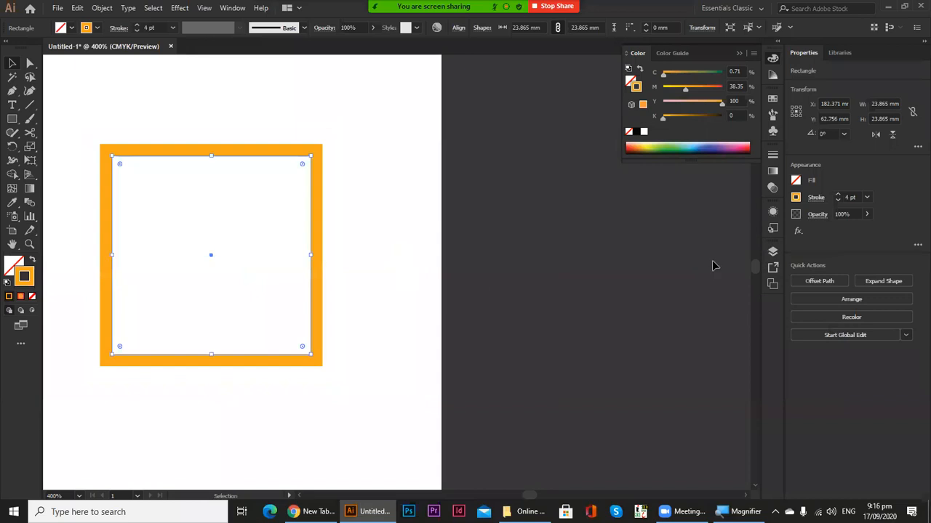
Align the square's stroke to the inside of its path and view the lower-right corner
left_click(815, 199)
left_click(750, 261)
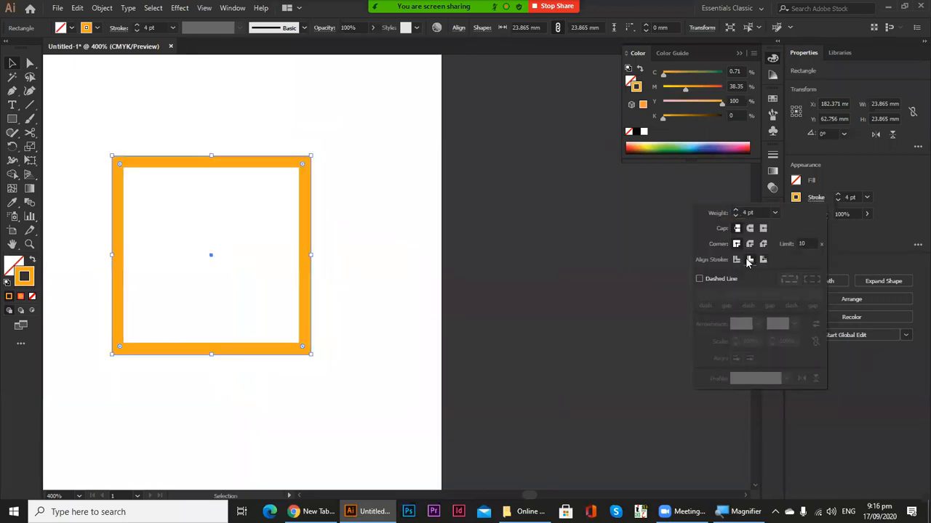
left_click(302, 318, "ctrl")
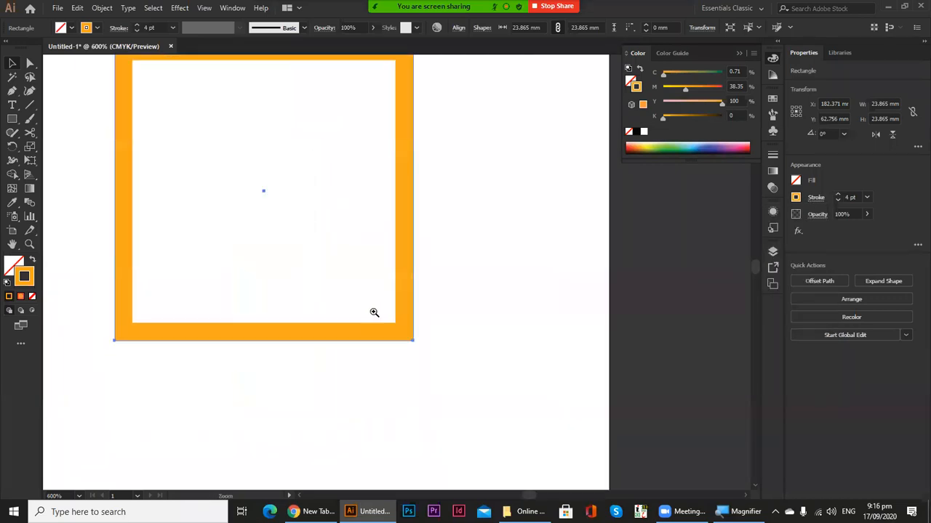
left_click(375, 313, "ctrl")
left_click_drag(384, 337, 404, 399)
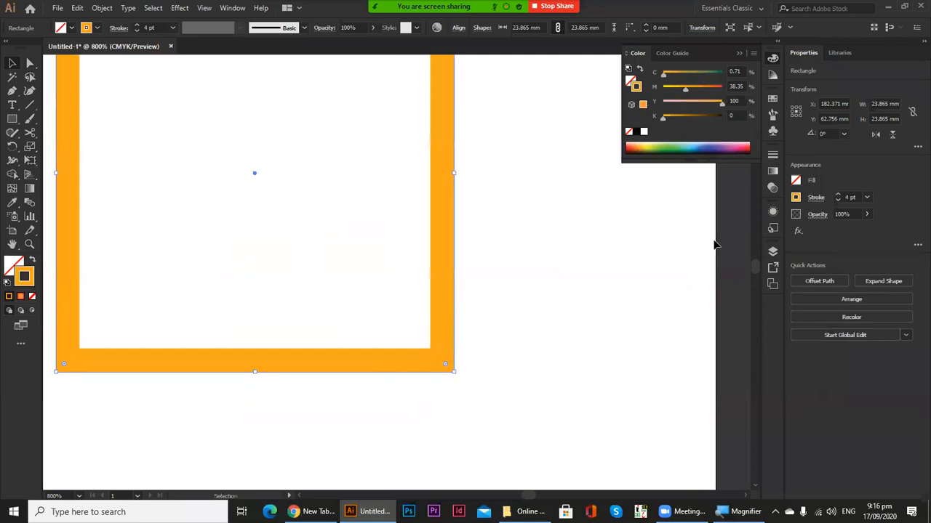
Increase the inside-aligned stroke's weight in steps to 23 pt to see how it grows inward
left_click(837, 194)
left_click(837, 194)
left_click(837, 194)
left_click(836, 194)
left_click(837, 194)
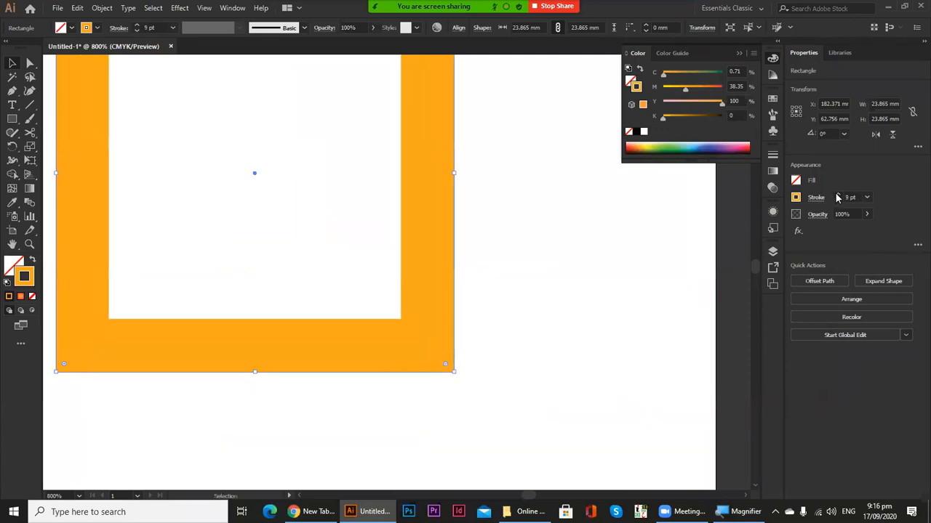
left_click(837, 195)
left_click(837, 194)
left_click(837, 195)
left_click(837, 194)
left_click(837, 195)
left_click(837, 195)
left_click(837, 195)
left_click(837, 195)
left_click(836, 195)
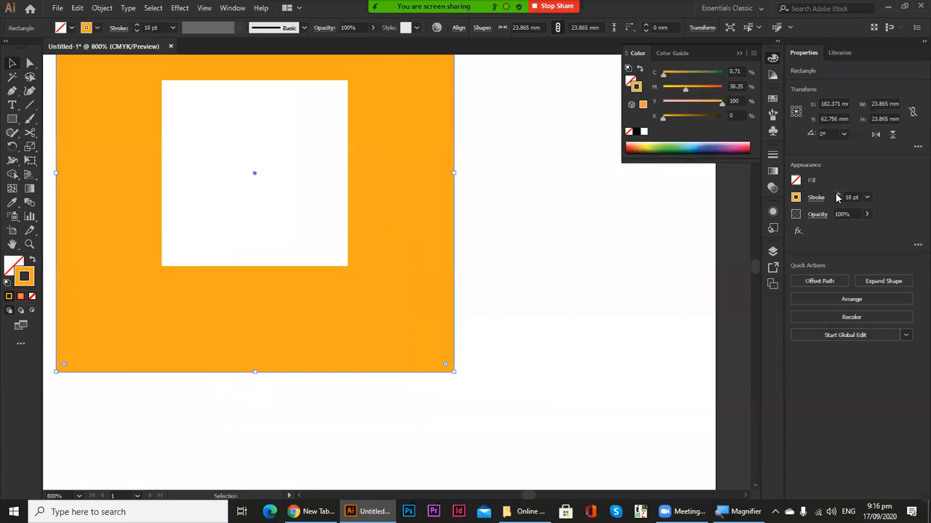
left_click(837, 195)
left_click(836, 195)
left_click(837, 195)
left_click(837, 195)
left_click(837, 195)
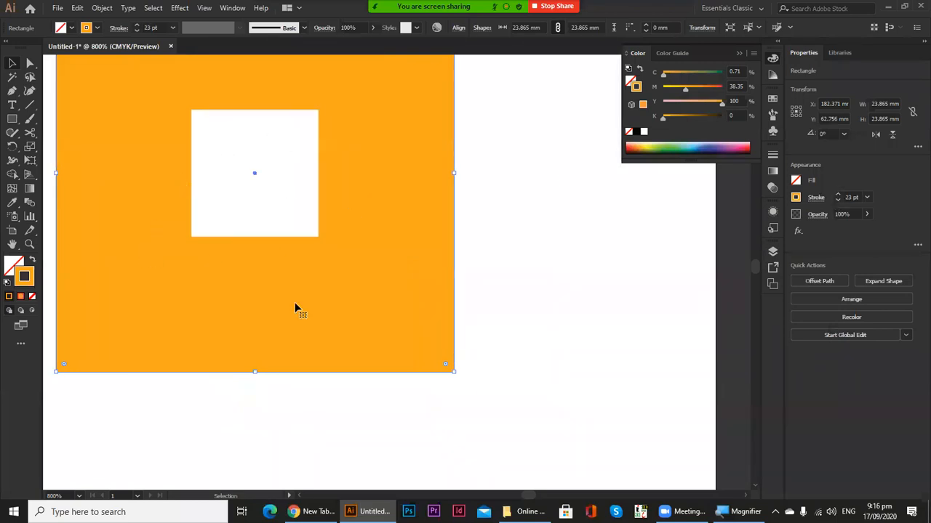
Increase the inside-aligned stroke's weight slightly further, and bring it down to 4 pt
left_click(837, 194)
left_click(837, 195)
left_click(837, 195)
left_click(838, 200)
left_click(838, 200)
left_click(839, 200)
left_click(839, 200)
left_click(838, 200)
left_click(838, 200)
left_click(838, 200)
left_click(838, 200)
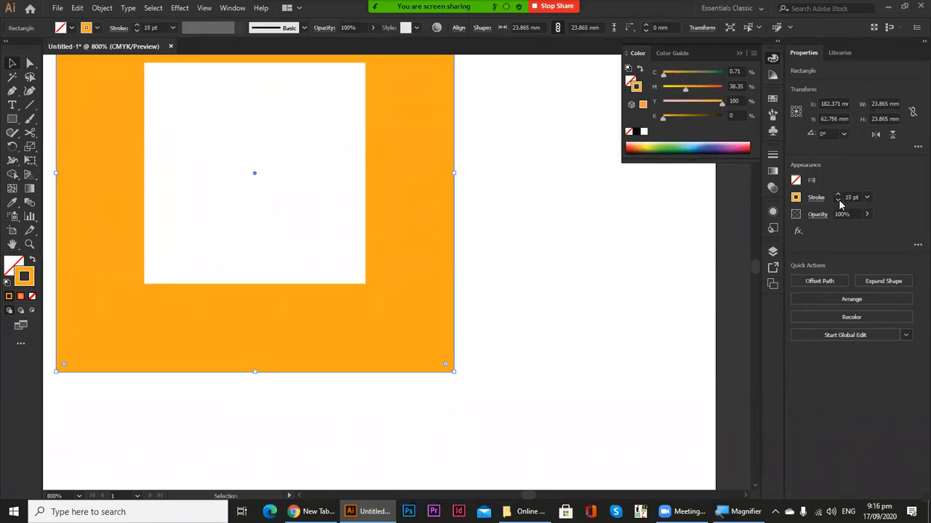
left_click(838, 200)
left_click(838, 200)
left_click(838, 200)
left_click(838, 200)
left_click(838, 200)
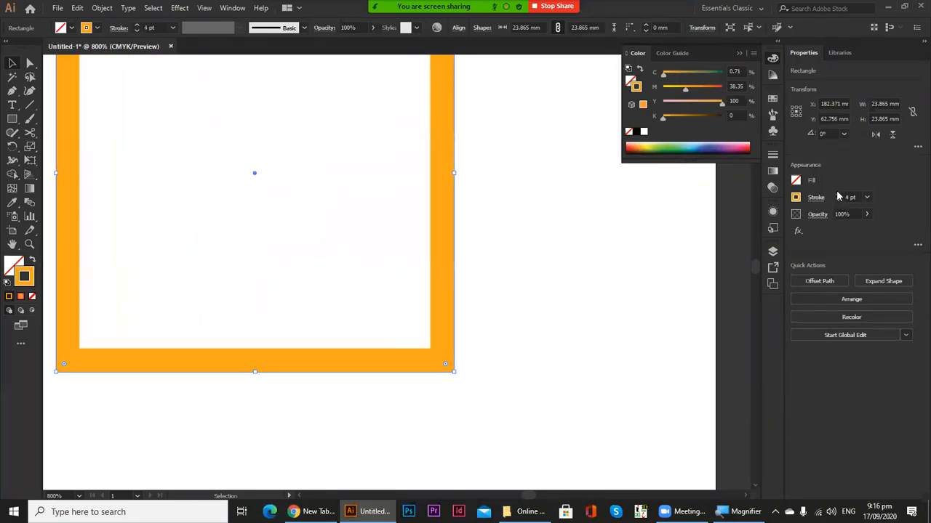
Set the miter limit of the square's stroke to 50
left_click(815, 198)
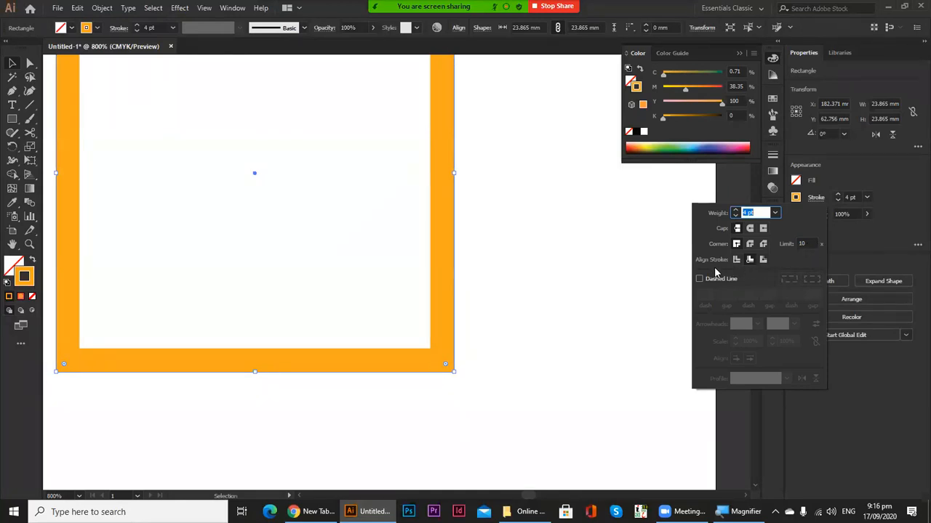
left_click(807, 245)
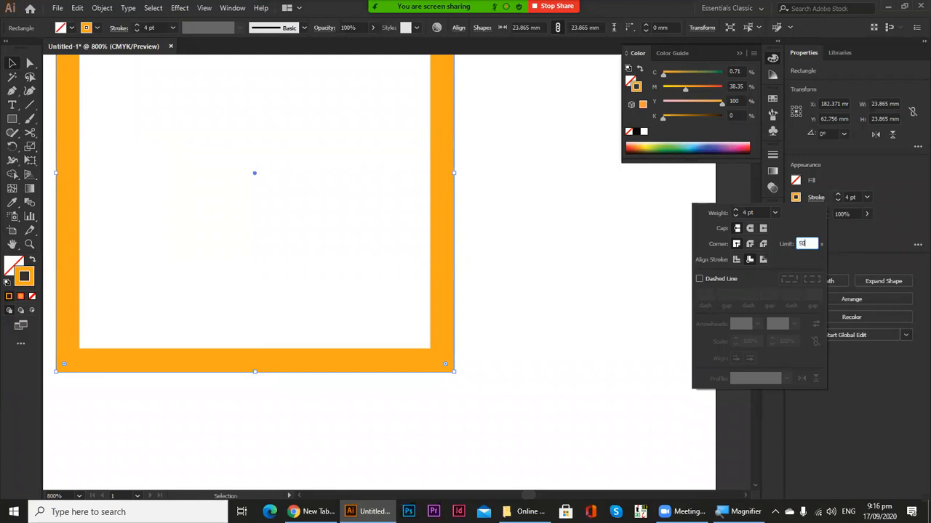
key("Return")
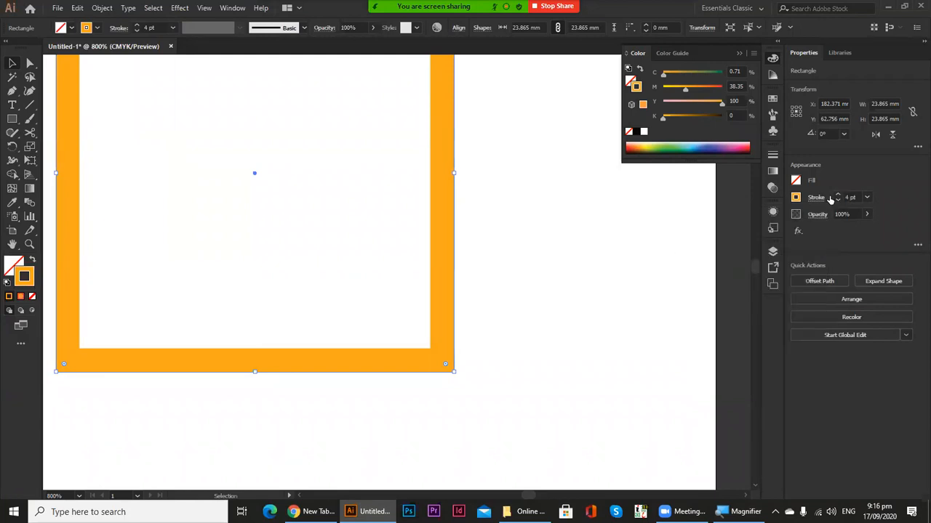
Try the bevel and round corner joins on the inside-aligned square and deselect it to check the corners
left_click(816, 197)
left_click(762, 248)
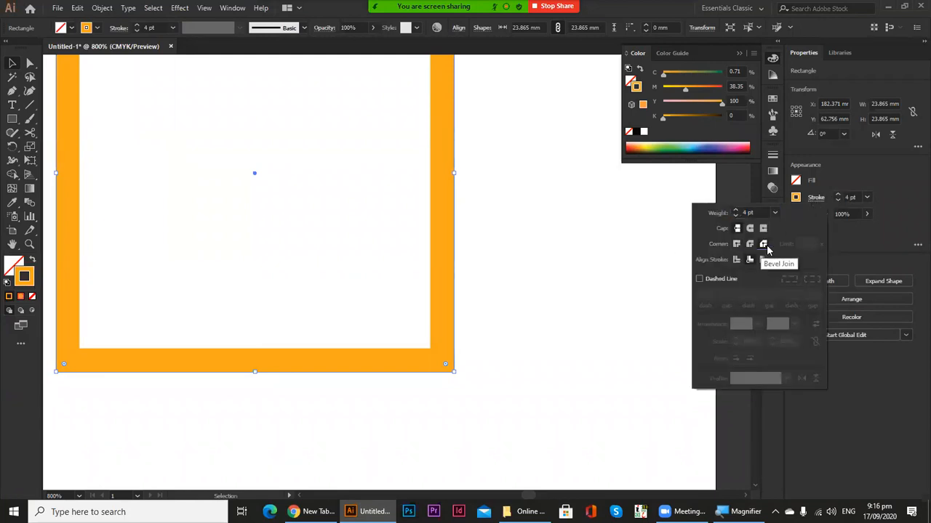
left_click(750, 246)
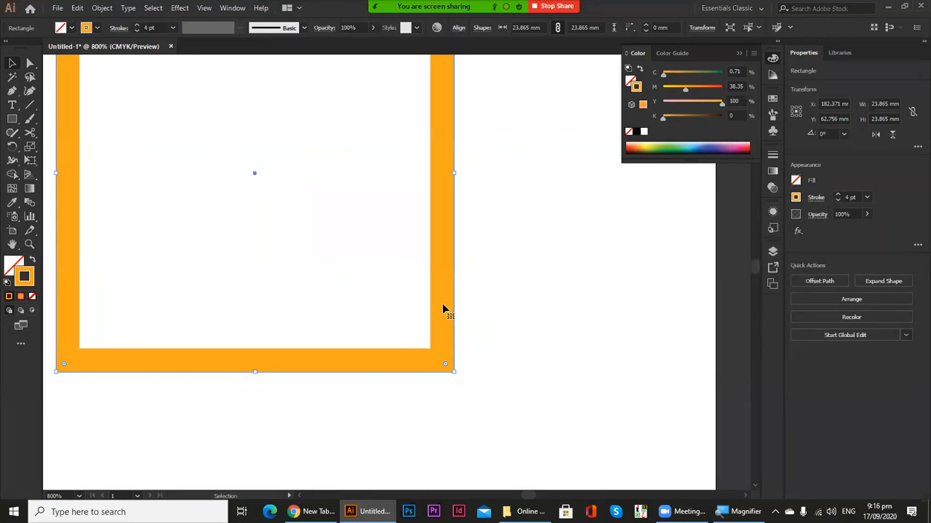
left_click(616, 385)
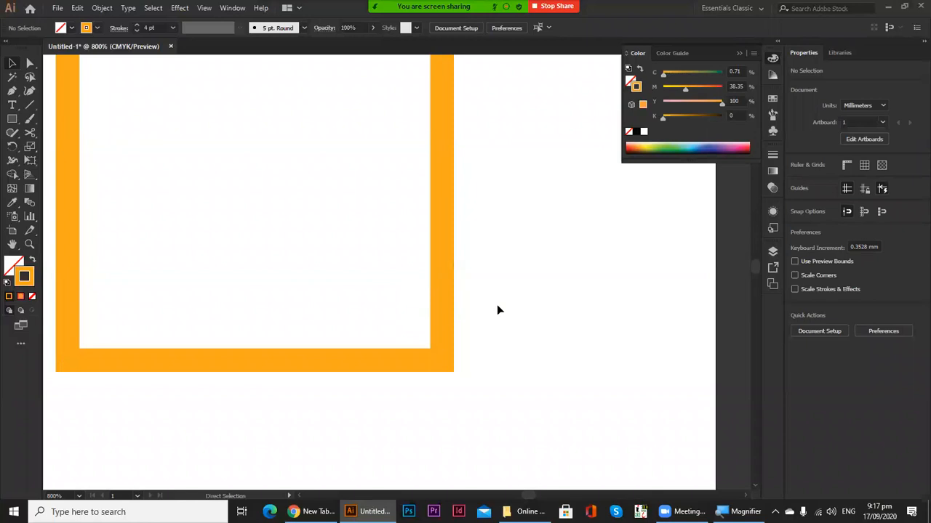
Try the round cap on the square's stroke, switch to the butt cap and check the whole square
left_click(812, 196)
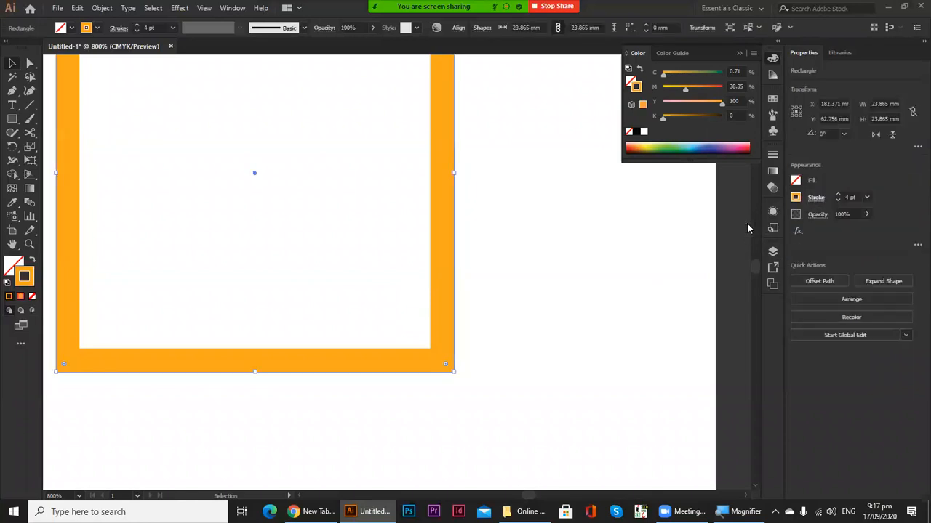
left_click(749, 230)
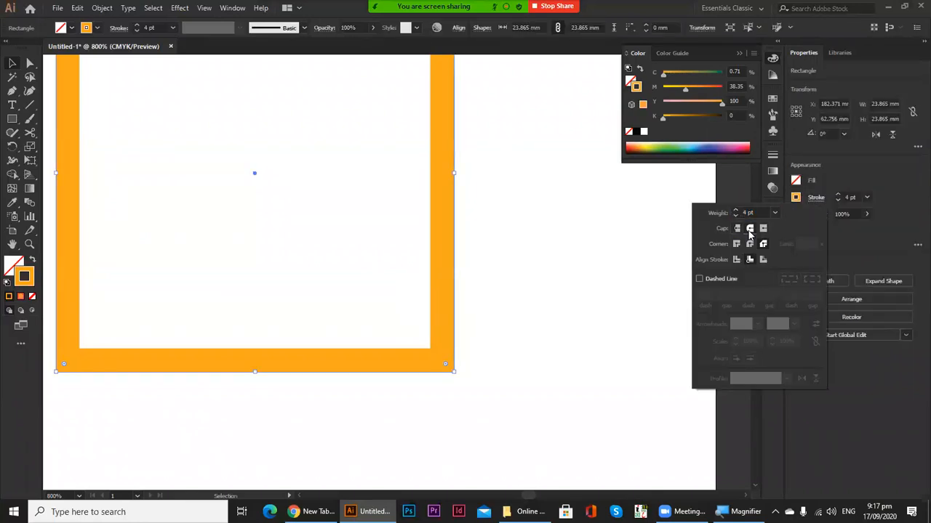
left_click(738, 231)
left_click(411, 318, "ctrl+alt")
mouse_move(522, 288)
left_mouse_down()
mouse_move(542, 349)
mouse_move(571, 379)
left_mouse_up()
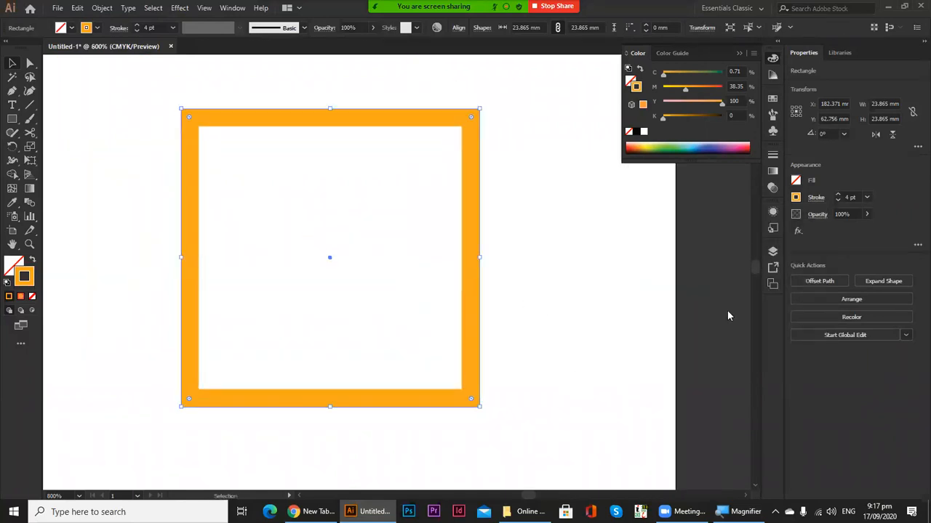
Set the square's corners to miter join and align its stroke to the center of the path
left_click(812, 197)
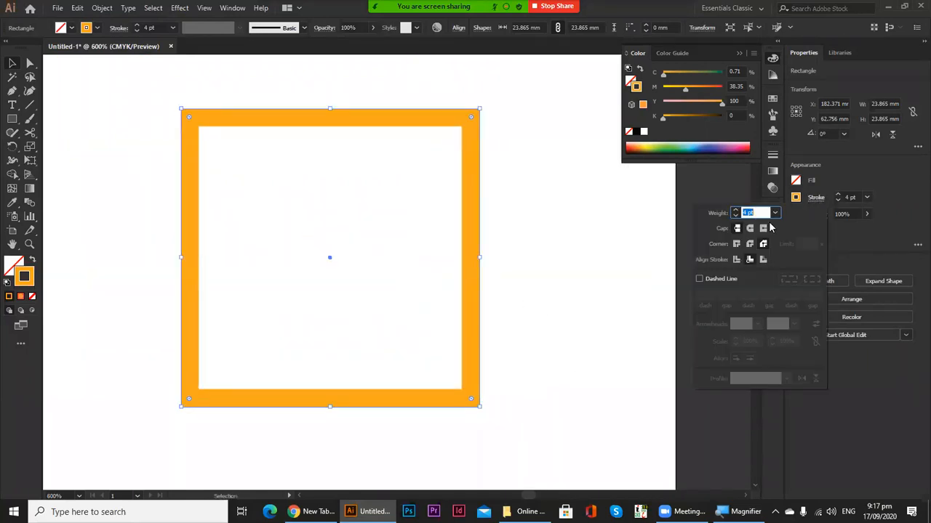
left_click(736, 245)
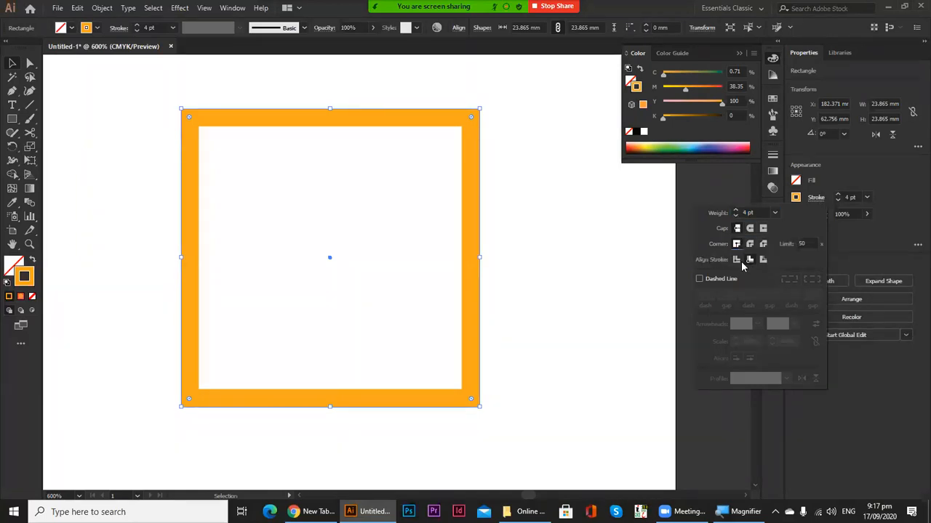
left_click(763, 260)
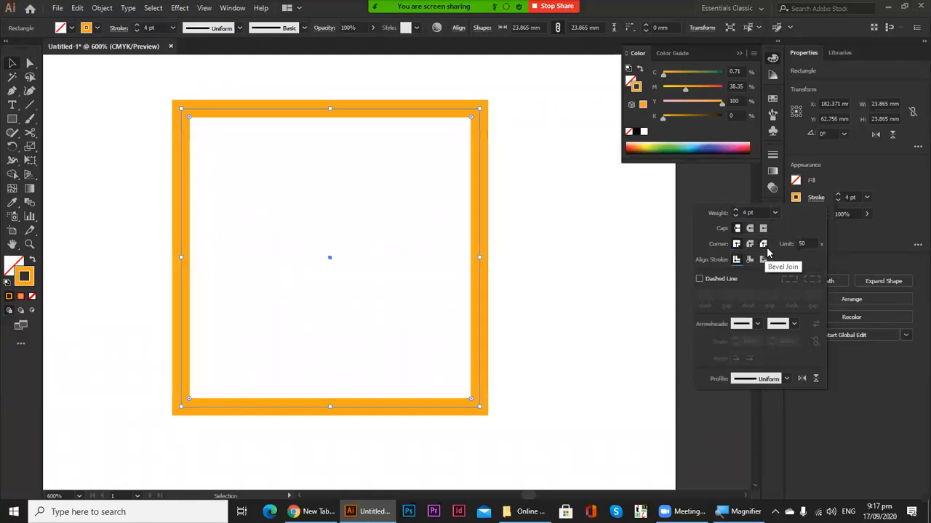
Compare the bevel, miter and round joins on the center-aligned square's corners, finishing with the miter join
left_click(762, 245)
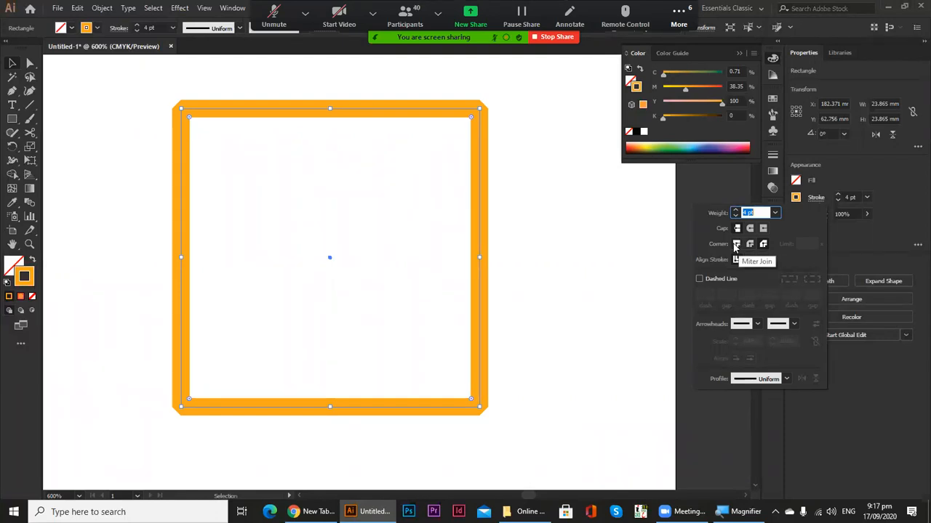
left_click(734, 245)
left_click(749, 245)
left_click(761, 245)
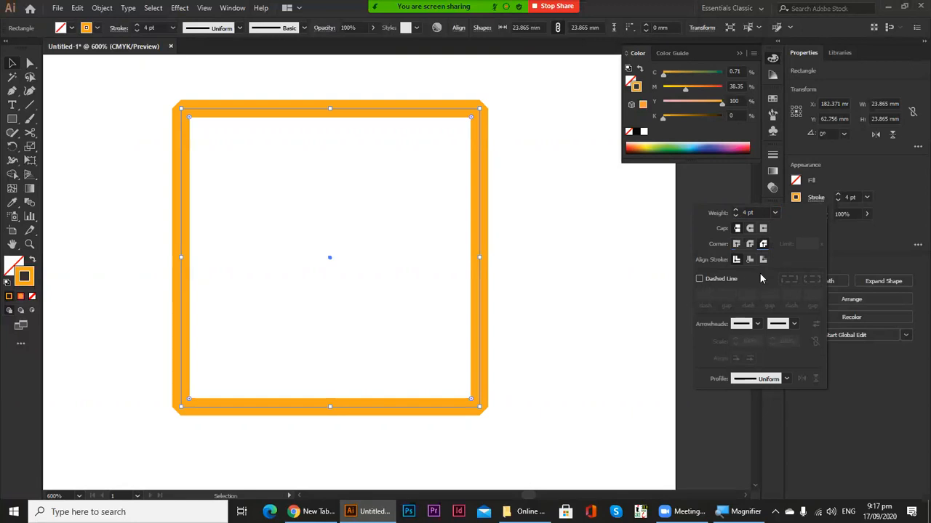
left_click(736, 244)
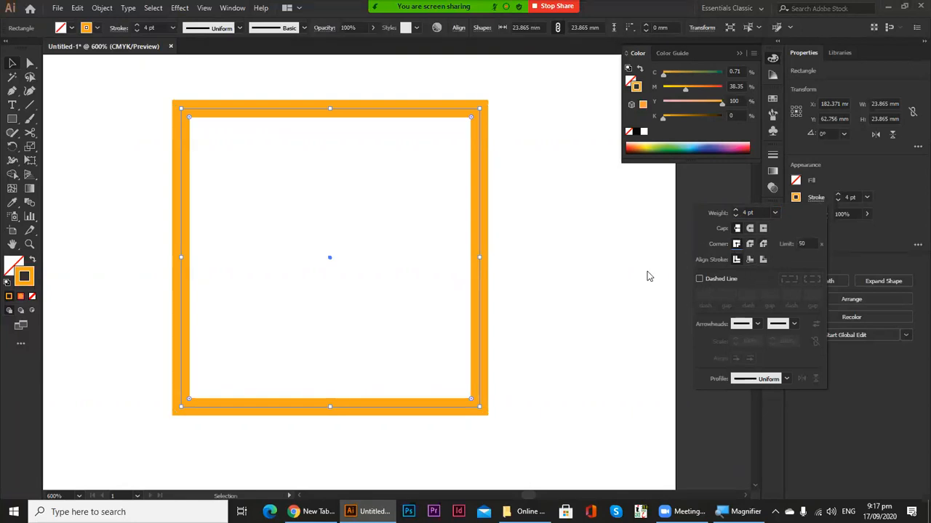
Turn the square's stroke into a dashed line with a 12 pt dash, leaving the other dash and gap values empty
left_click(700, 278)
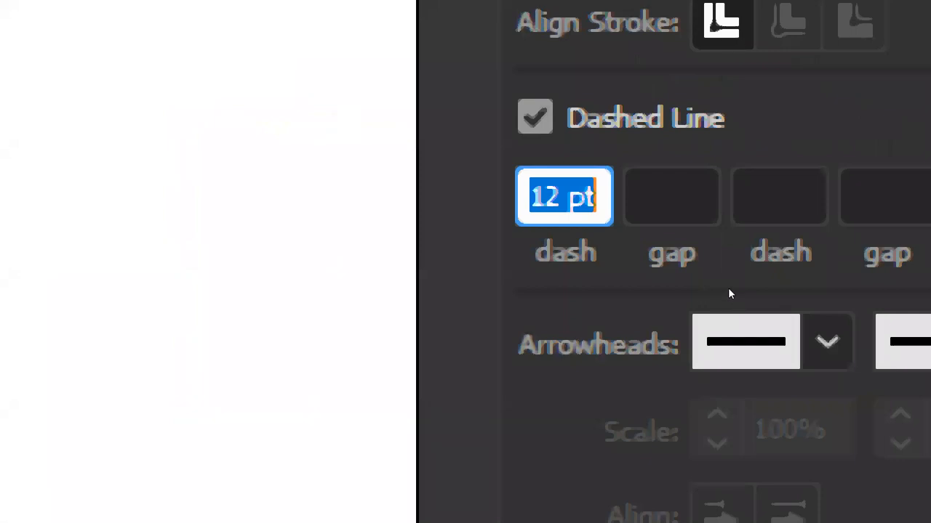
key("Tab")
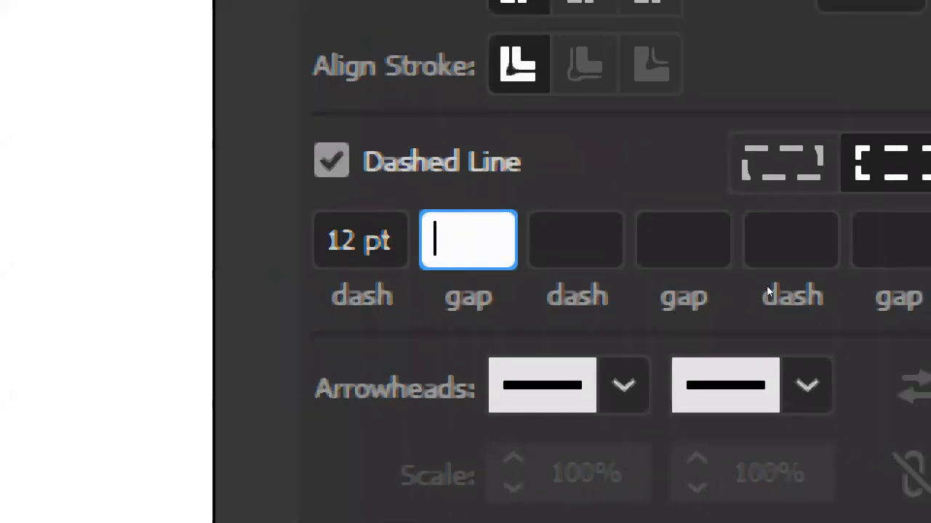
key("Tab")
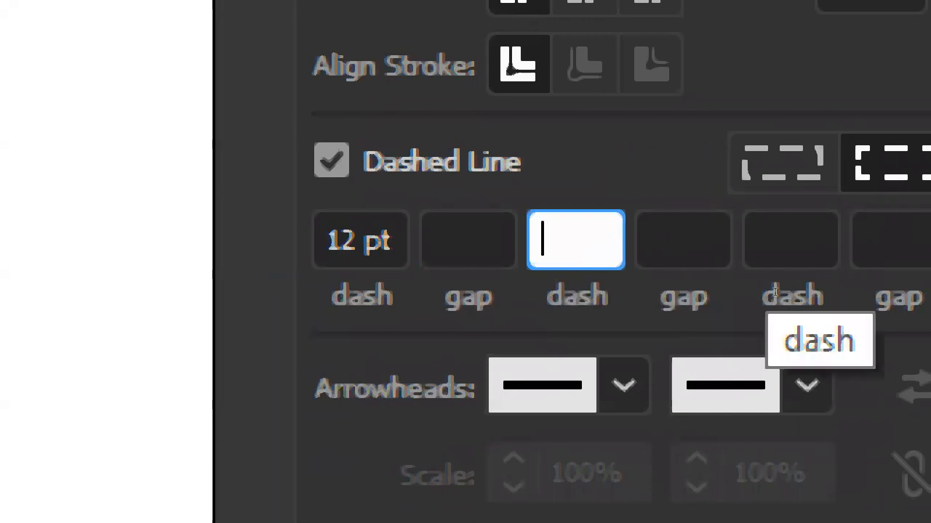
key("Tab")
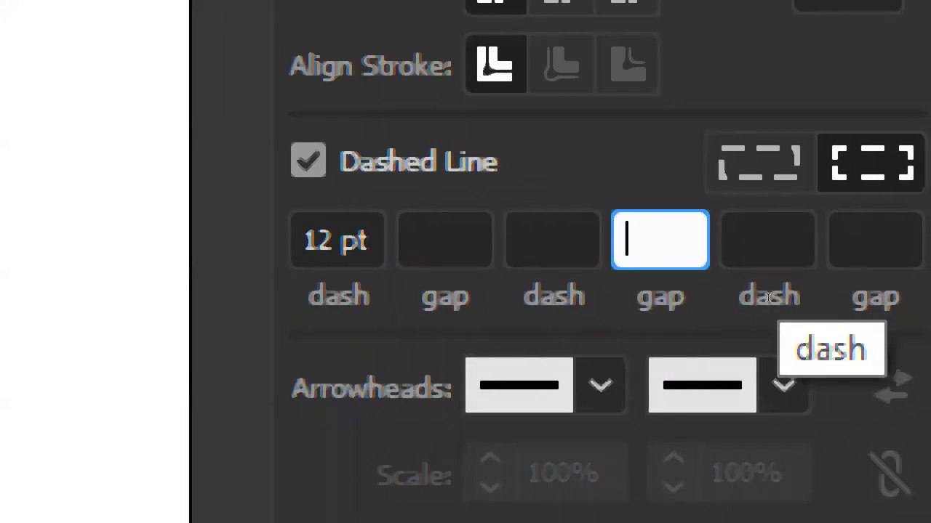
key("Tab")
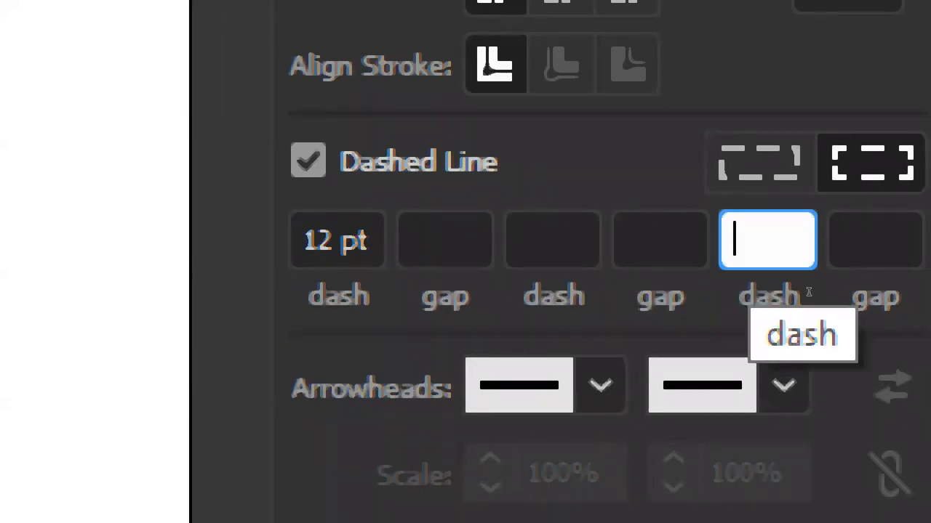
key("Tab")
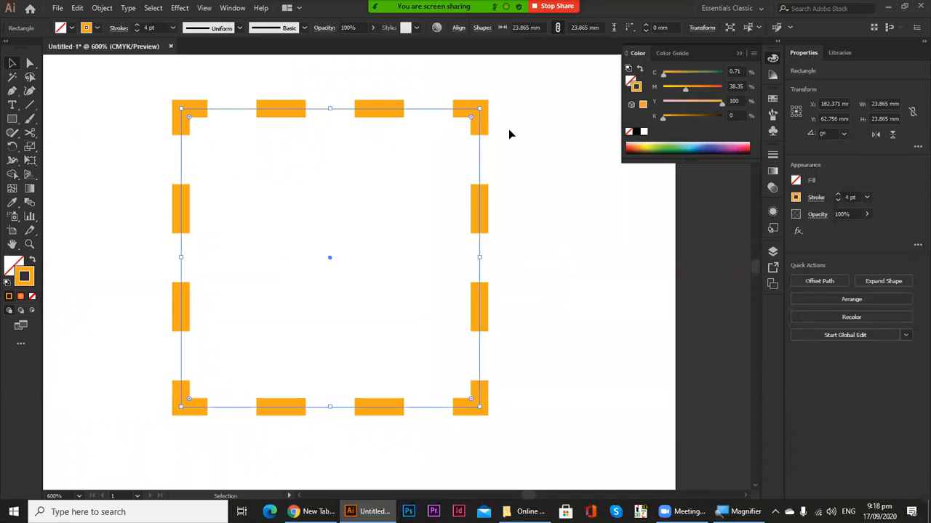
Compare preserving exact dash and gap lengths with aligning dashes to the square's corners, finishing with the corner-aligned dashes
left_click(815, 197)
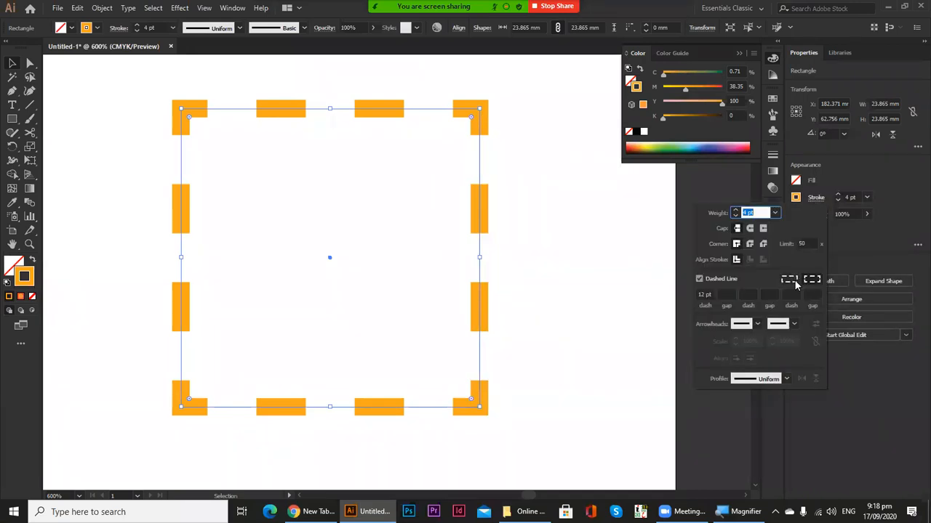
left_click(794, 282)
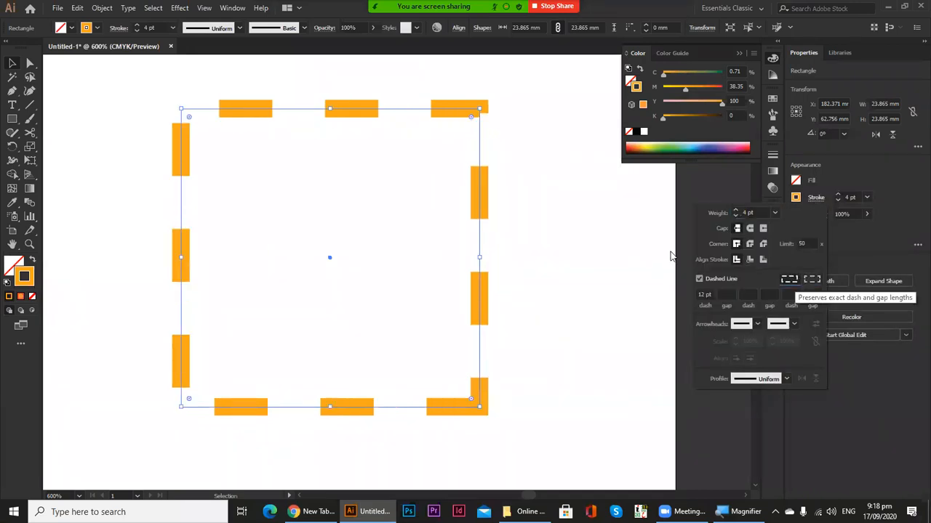
left_click(489, 154)
left_click(477, 124)
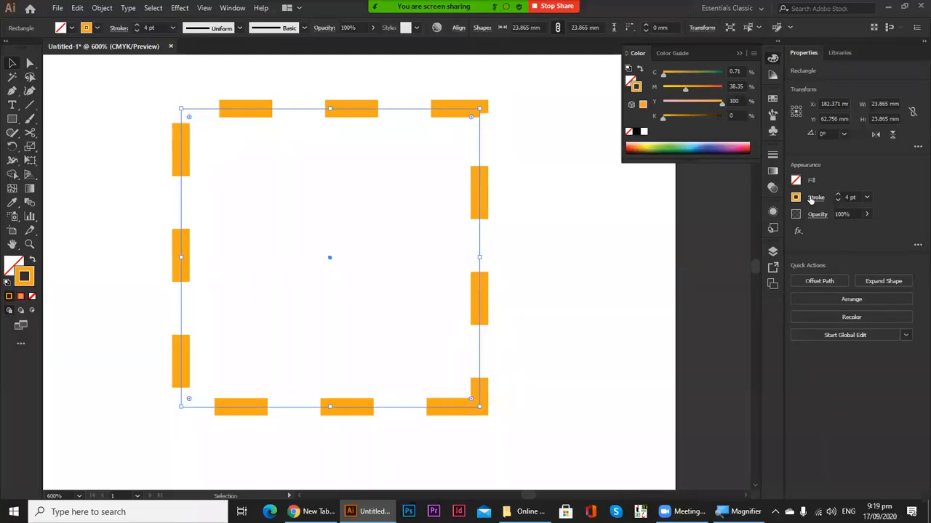
left_click(816, 197)
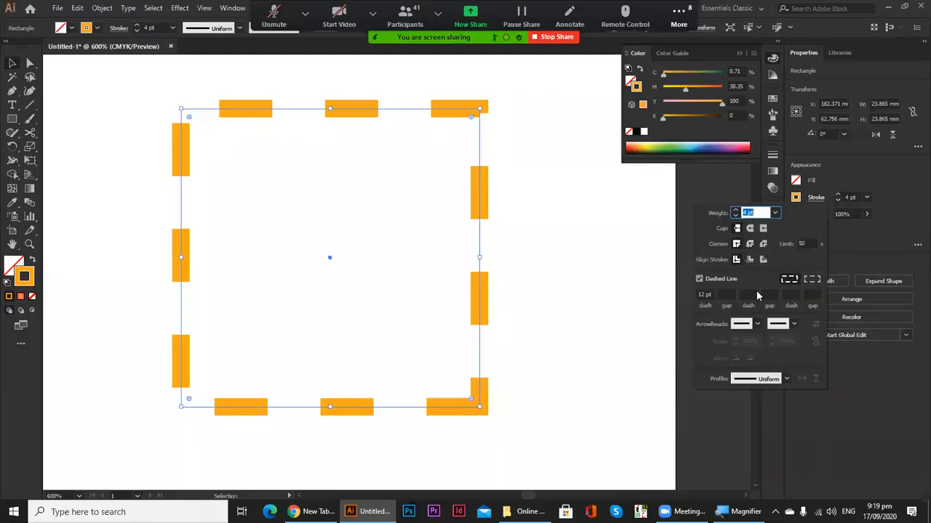
left_click(813, 281)
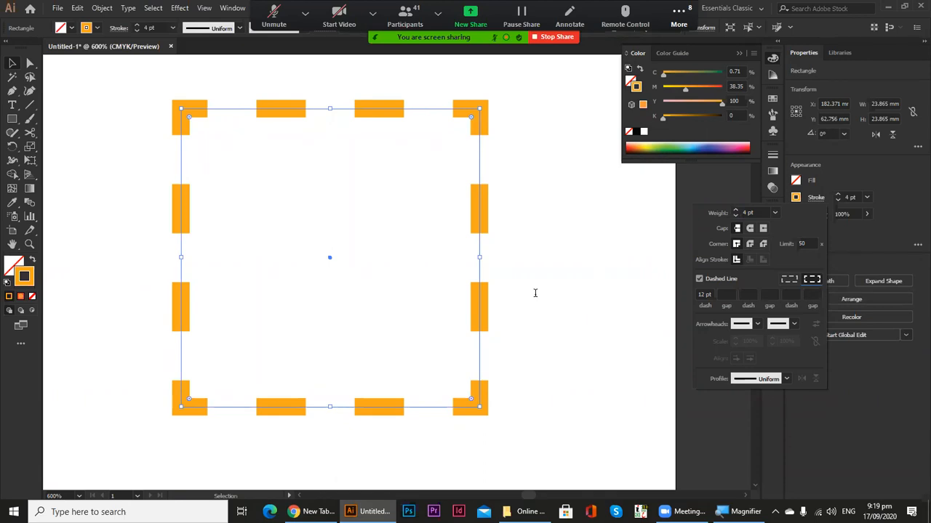
left_click(476, 303)
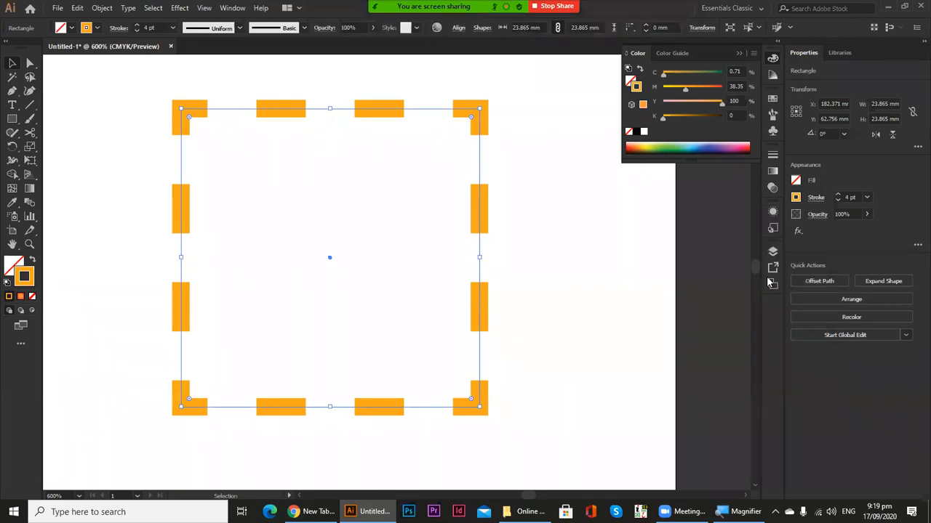
left_click(817, 198)
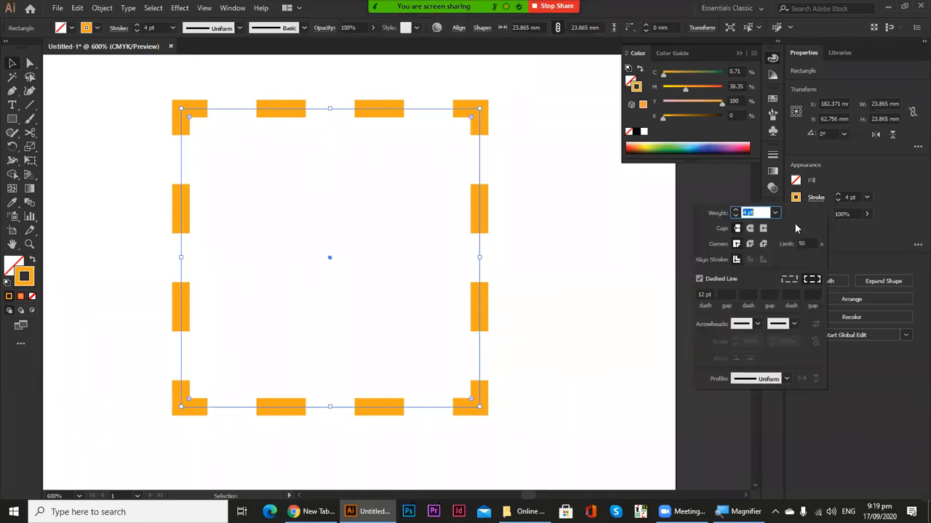
left_click(757, 325)
left_click(590, 328)
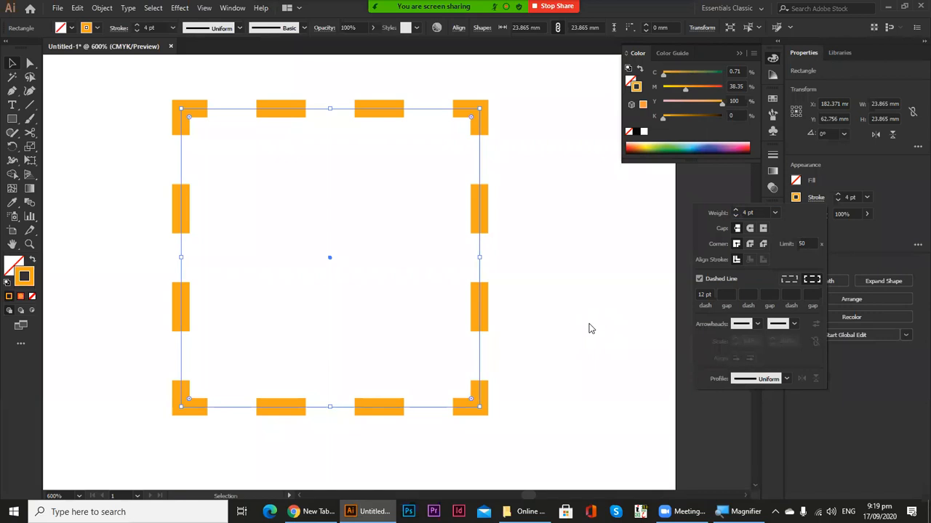
left_click(531, 360)
Delete the dashed square beside the dial
key("ctrl+alt+space")
left_click(408, 293, "ctrl+alt")
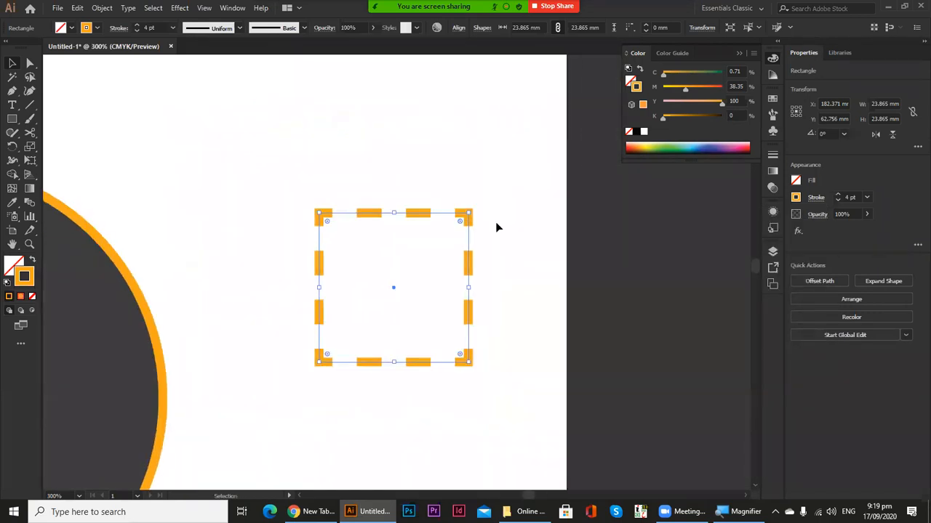
key("Delete")
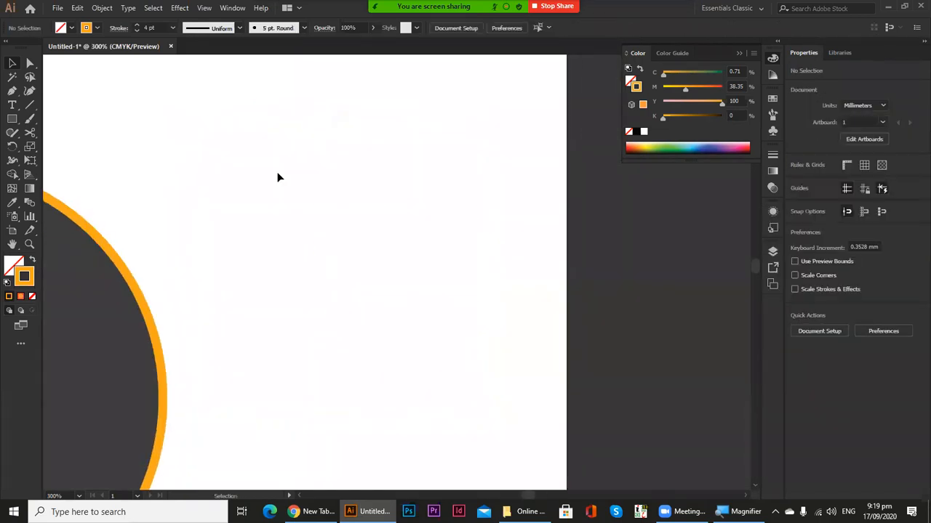
Draw a rectangle about 34.5 mm wide and 40.3 mm high in the empty area beside the dial
left_click(12, 118)
left_click_drag(219, 120, 272, 184)
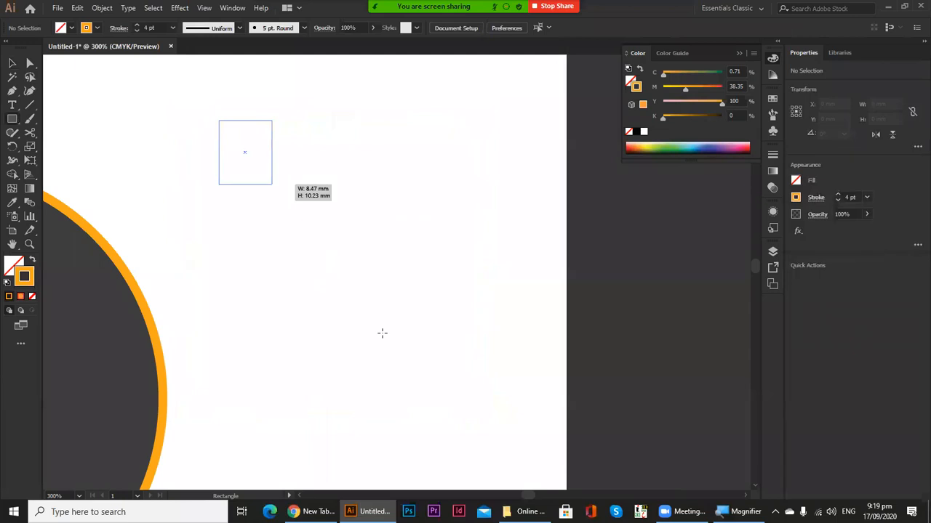
left_click_drag(382, 333, 435, 372)
key("v")
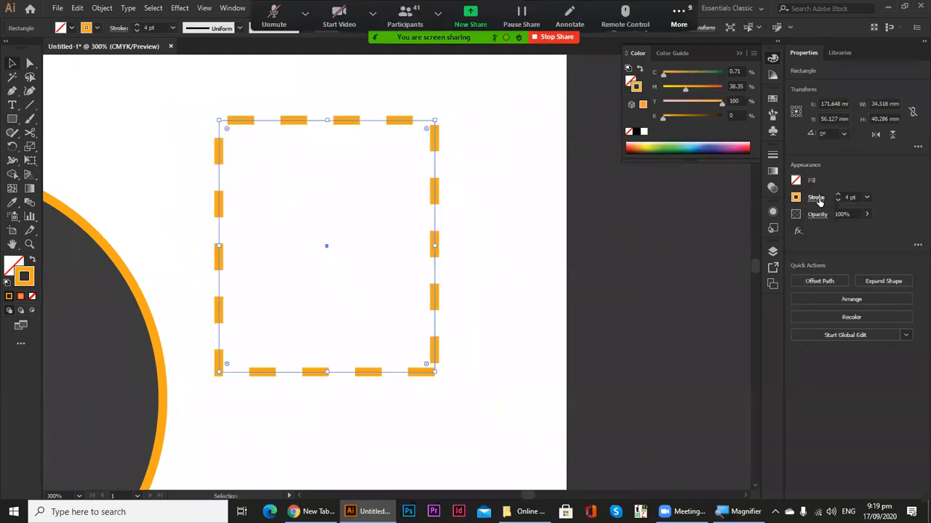
Turn off the dashed line on the rectangle's stroke and delete the rectangle
left_click(816, 198)
left_click(700, 279)
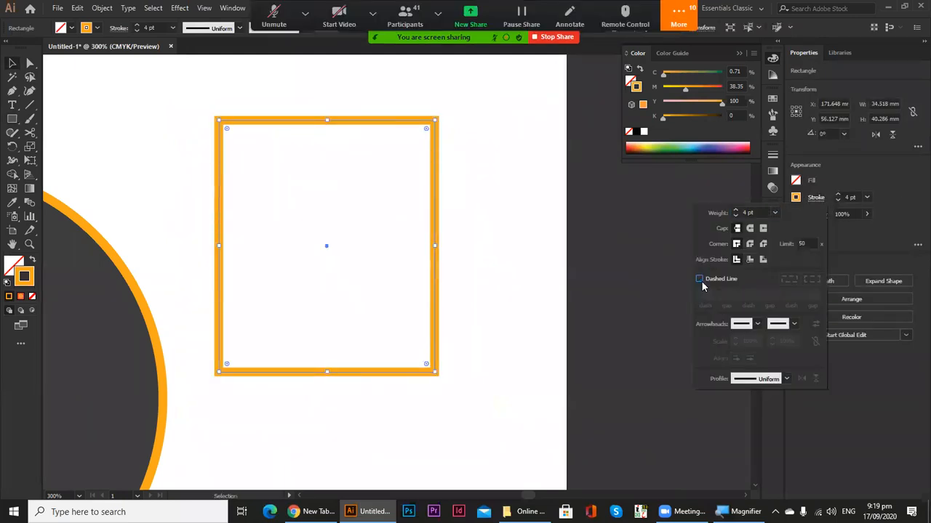
left_click(438, 323)
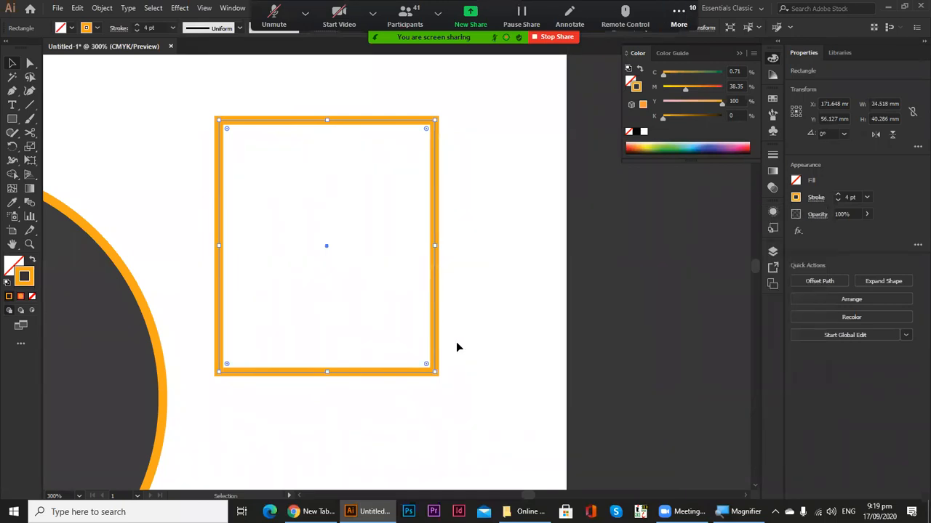
left_click(488, 359)
left_click_drag(454, 178, 357, 280)
key("Delete")
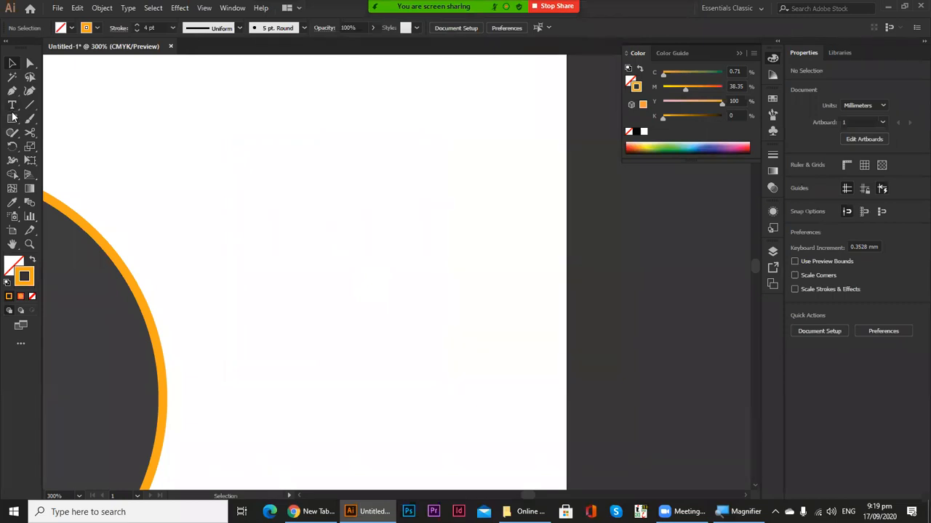
Draw a straight horizontal line about 33 mm long beside the dial with the Pen tool and select it
left_click(12, 92)
left_click(225, 205)
left_click(434, 207)
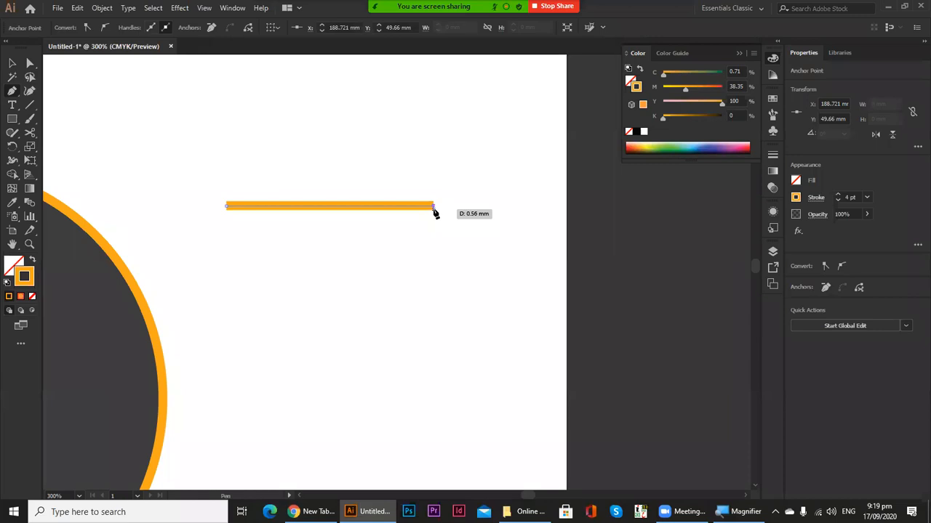
left_click(12, 63)
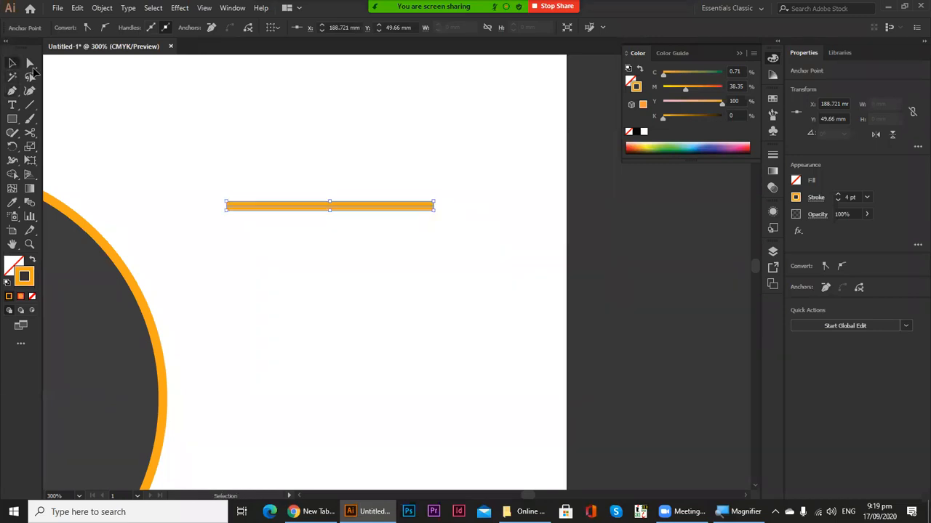
left_click(480, 236)
left_click_drag(467, 179, 391, 238)
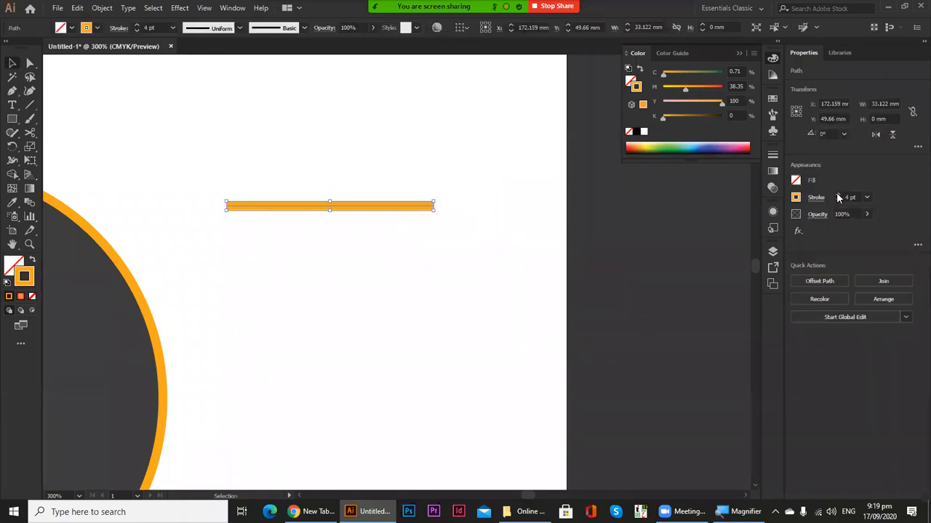
Look through the start arrowhead styles for the line and apply Arrow 1
left_click(813, 200)
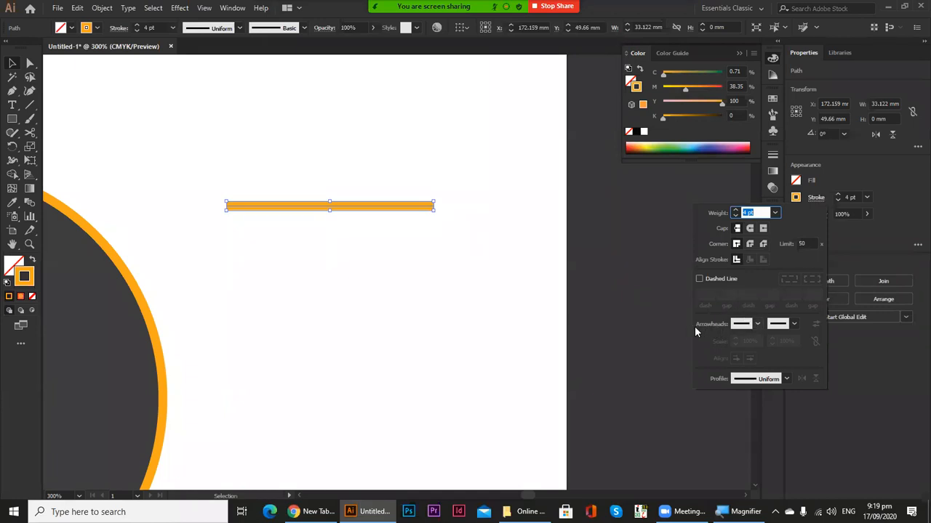
left_click(755, 327)
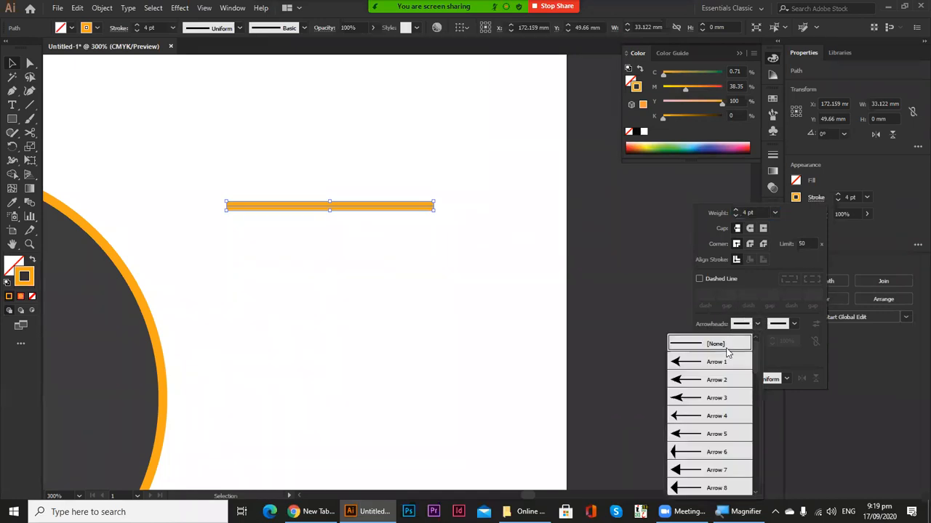
scroll(728, 363, "down", 4)
scroll(726, 373, "down", 6)
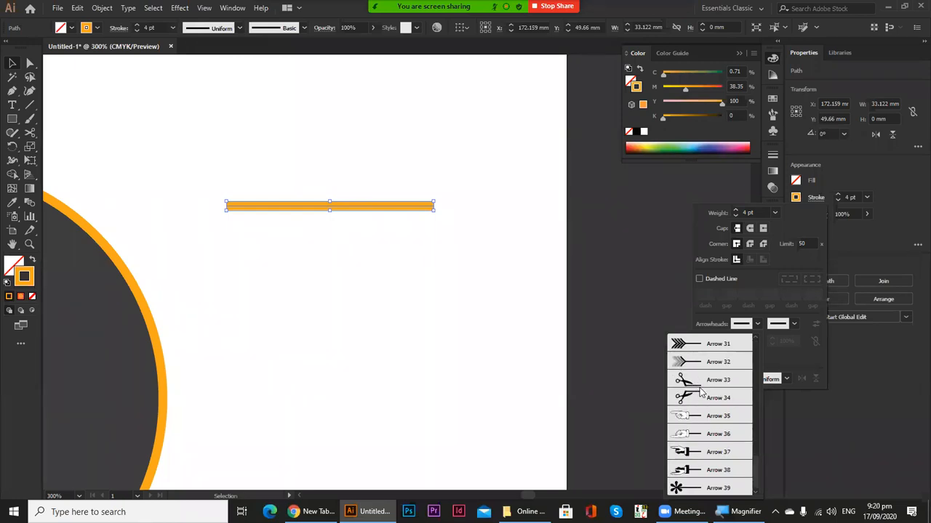
scroll(702, 402, "up", 7)
scroll(709, 401, "up", 4)
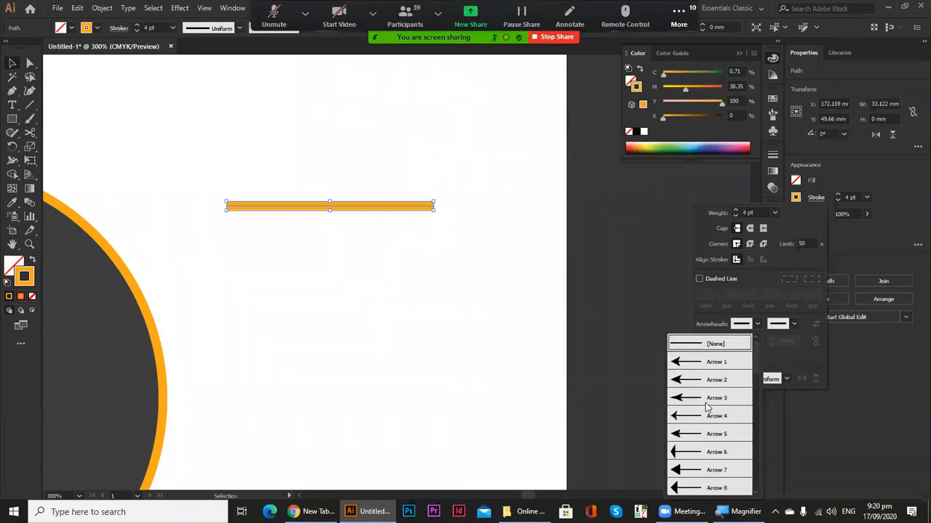
left_click(701, 365)
Try Arrow 6, Arrow 11 and Arrow 28 as the line's start arrowhead, finishing with None
left_click(757, 324)
left_click(729, 435)
left_click(755, 326)
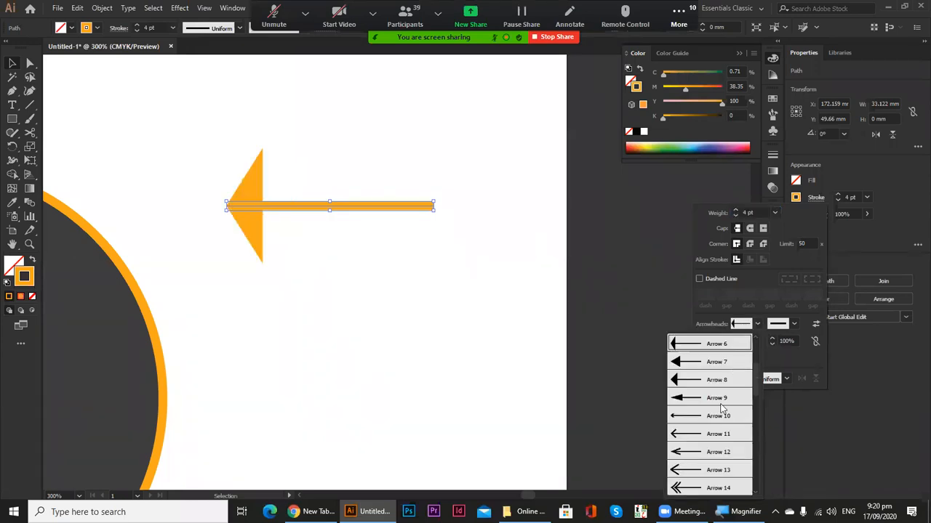
left_click(717, 434)
left_click(757, 324)
scroll(713, 452, "down", 4)
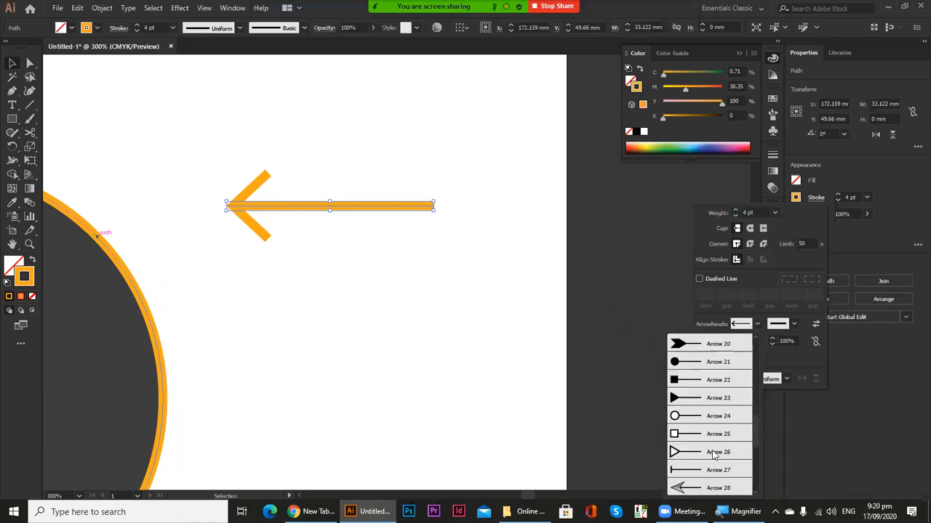
left_click(712, 434)
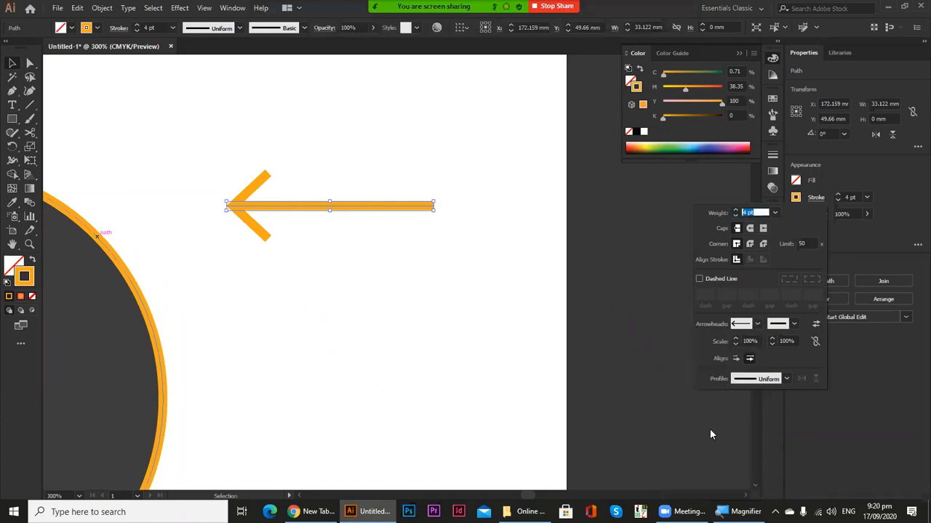
left_click(758, 324)
scroll(727, 349, "up", 6)
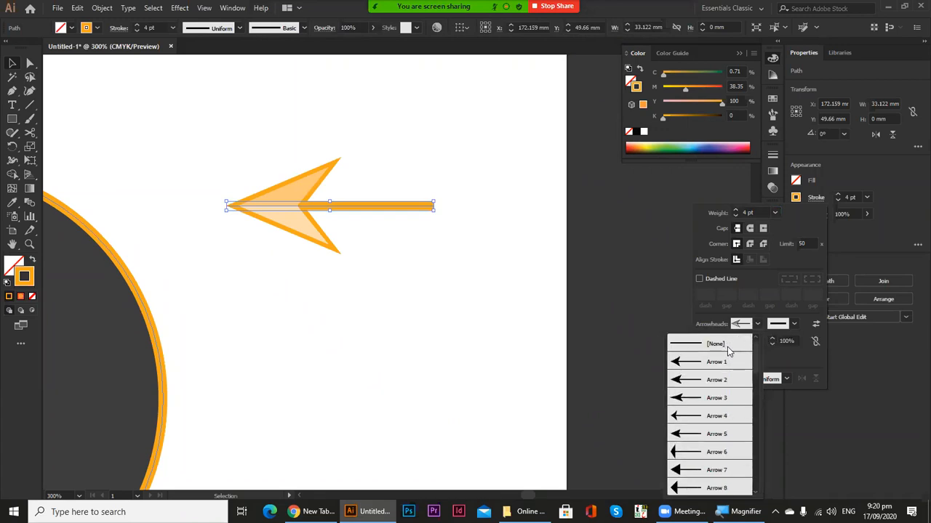
left_click(696, 344)
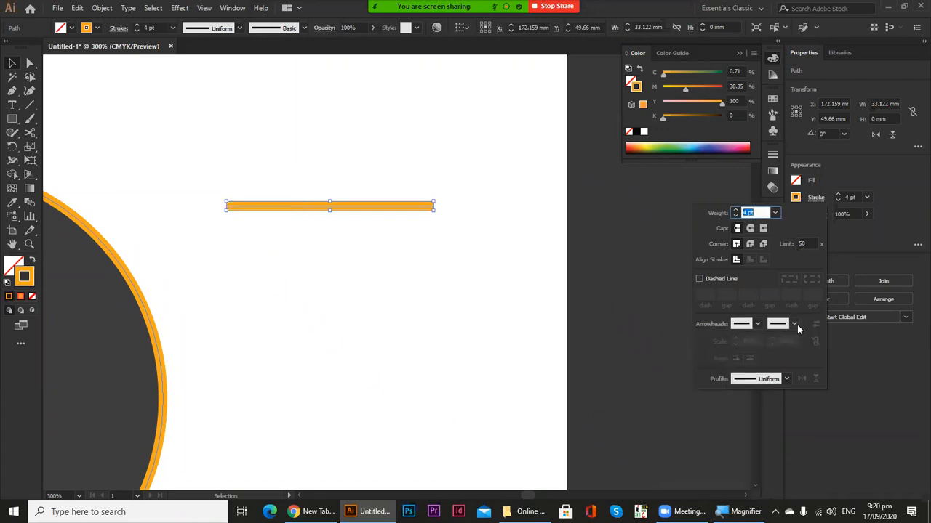
Try Arrow 1 as the line's end arrowhead and replace it with a shorter, curved arrowhead
left_click(794, 325)
left_click(755, 360)
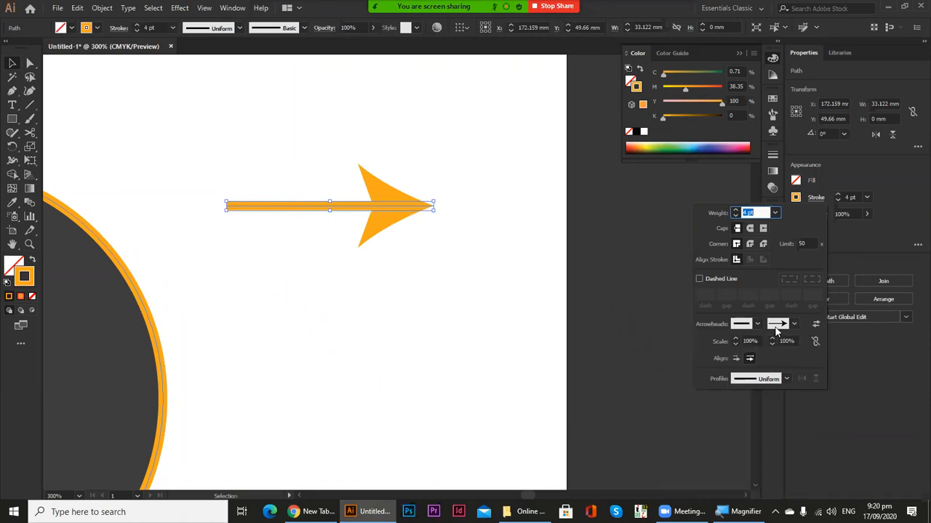
left_click(791, 328)
left_click(760, 407)
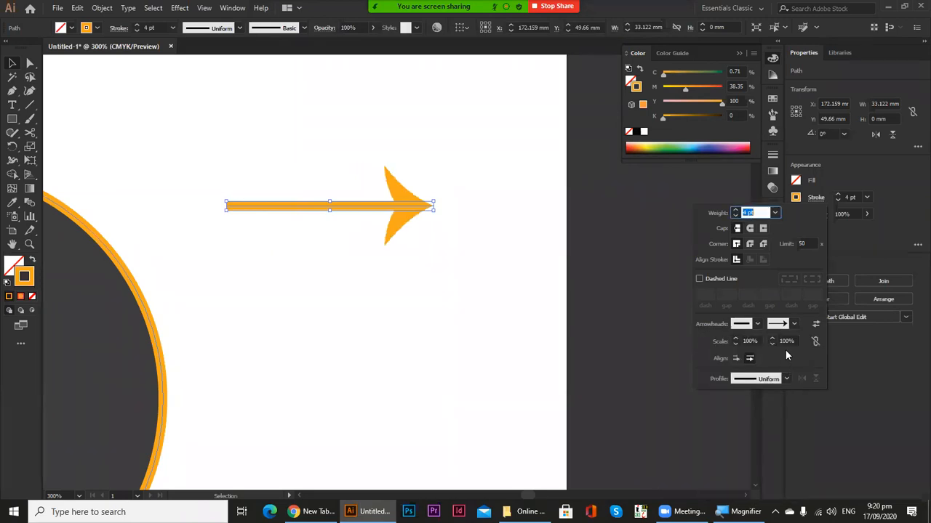
Swap the line's start and end arrowheads back and forth, finishing with the arrowhead at the end of the line
left_click(816, 325)
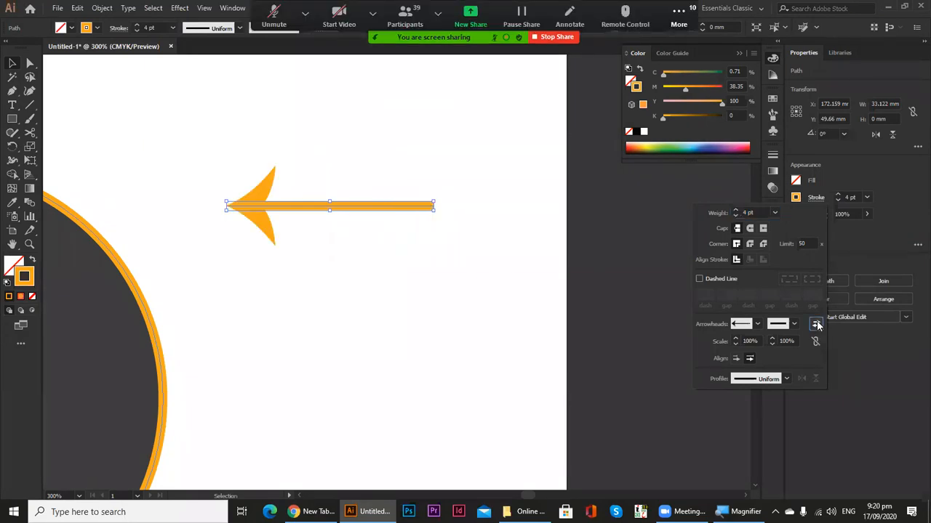
left_click(817, 325)
left_click(817, 325)
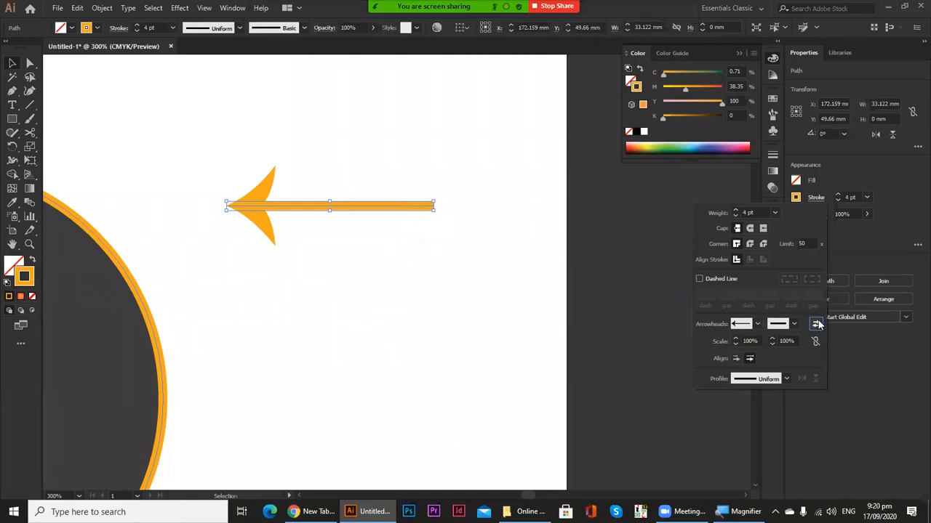
left_click(816, 325)
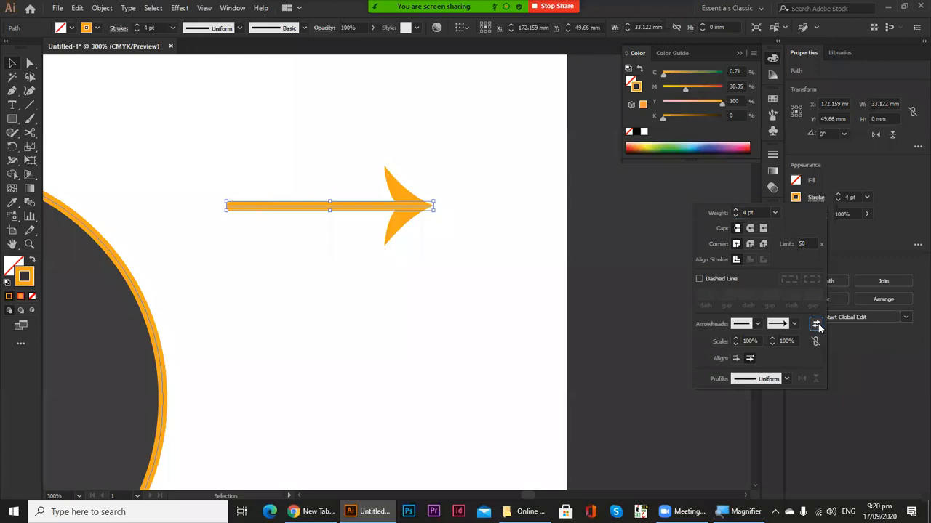
Try adjusting the scale of the start and end arrowheads, leaving both at 100%
left_click(735, 338)
left_click(736, 338)
left_click(735, 340)
left_click(736, 344)
left_click(735, 344)
left_click(772, 339)
left_click_drag(772, 339, 770, 337)
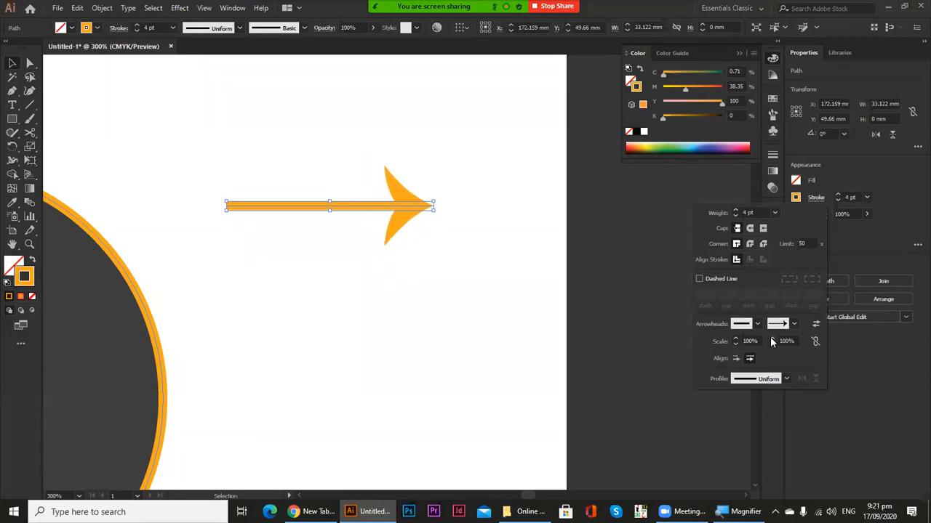
Extend the arrow tip beyond the end of the path and inspect the arrowhead up close
left_click(735, 359)
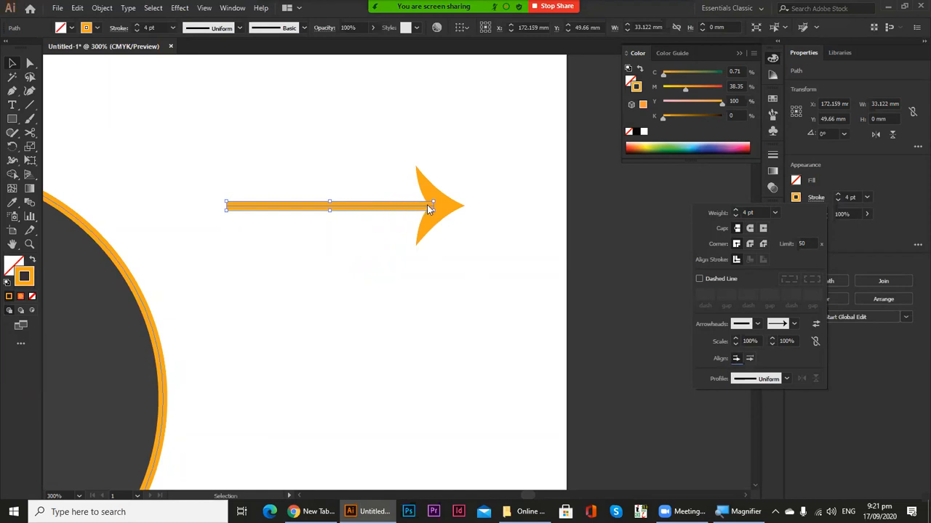
left_click(430, 204, "ctrl")
left_click(400, 274, "ctrl")
left_click(396, 277, "ctrl")
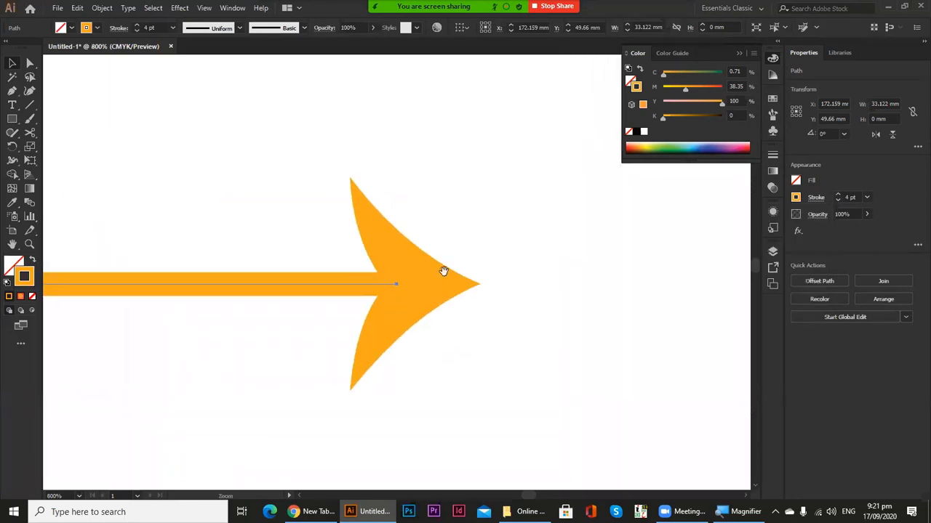
left_click(444, 271, "ctrl")
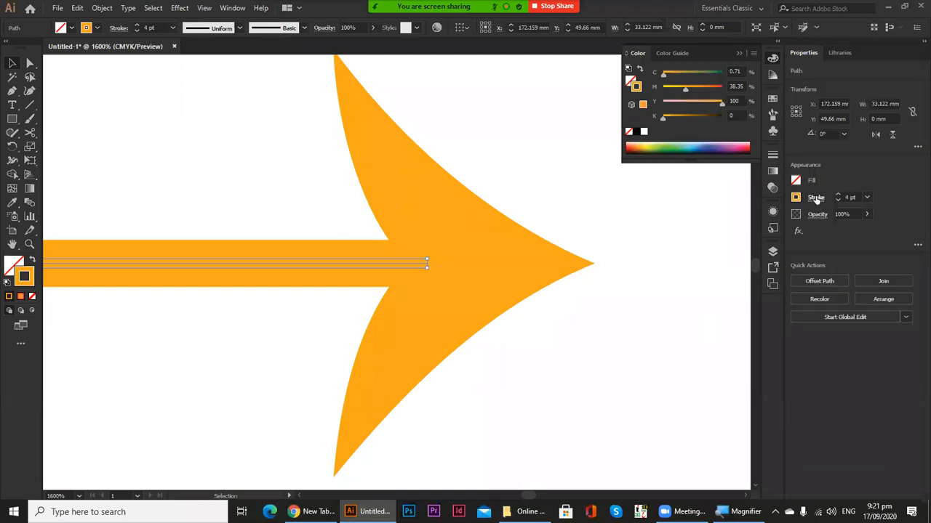
left_click(816, 198)
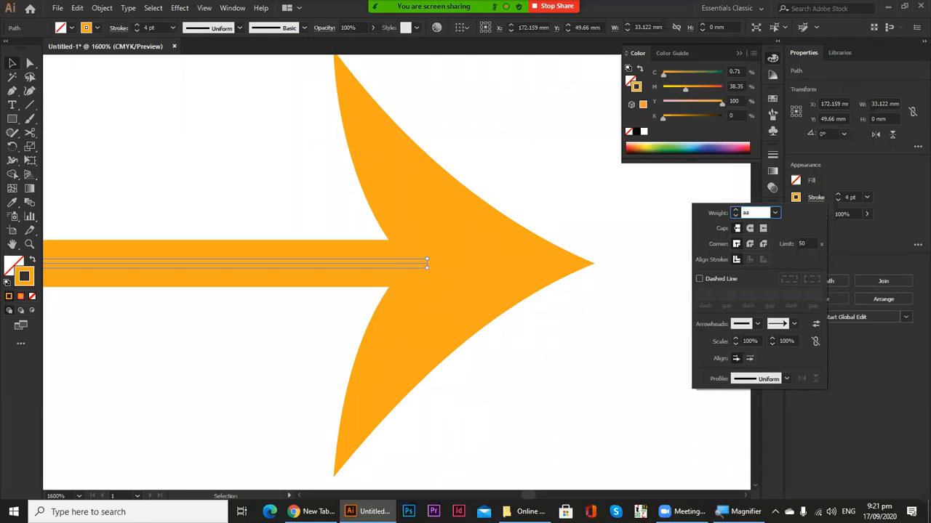
key("Escape")
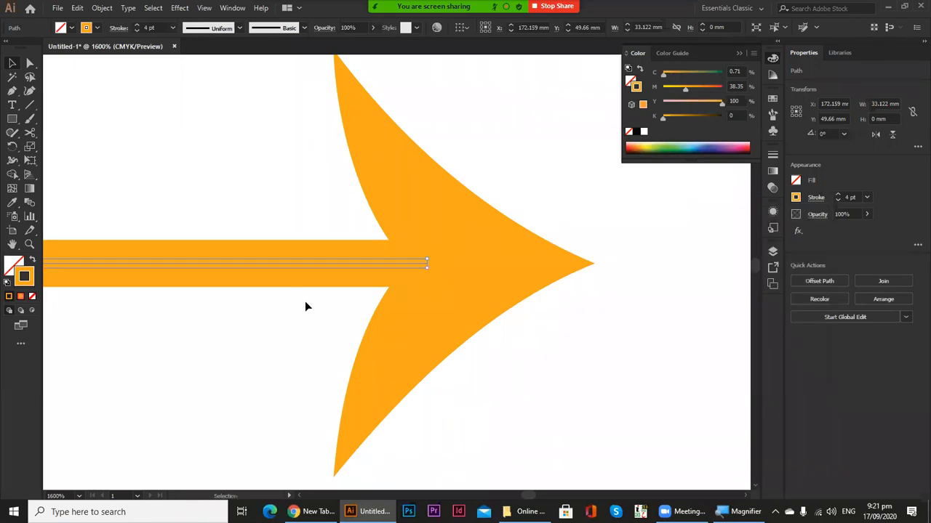
Select the anchor point at the arrow end of the line and place the arrow tip at the end of the path
left_click(435, 294, "ctrl+alt")
left_click_drag(406, 272, 462, 350)
key("a")
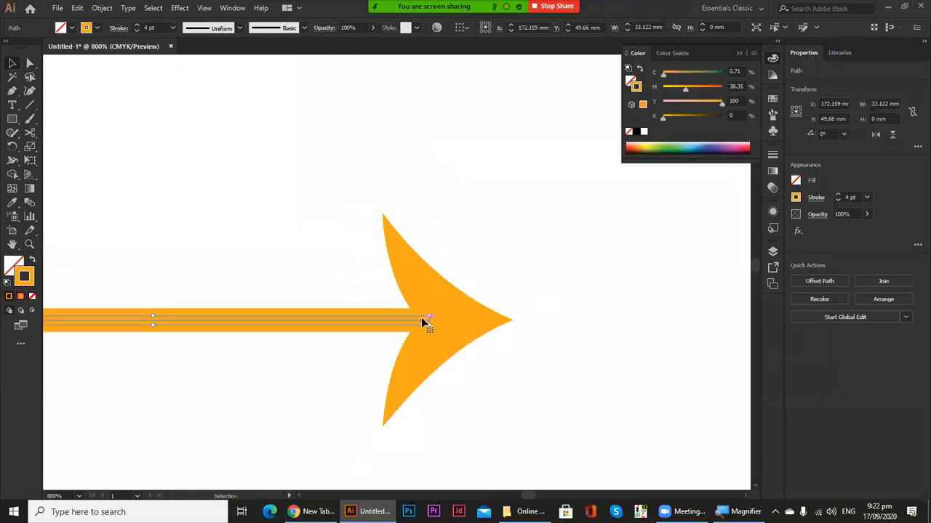
left_click(430, 320)
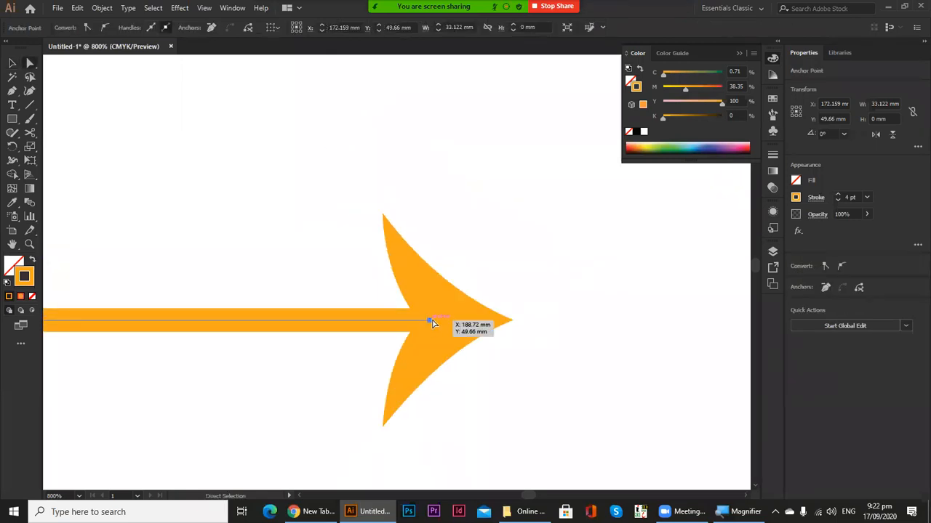
left_click(431, 322)
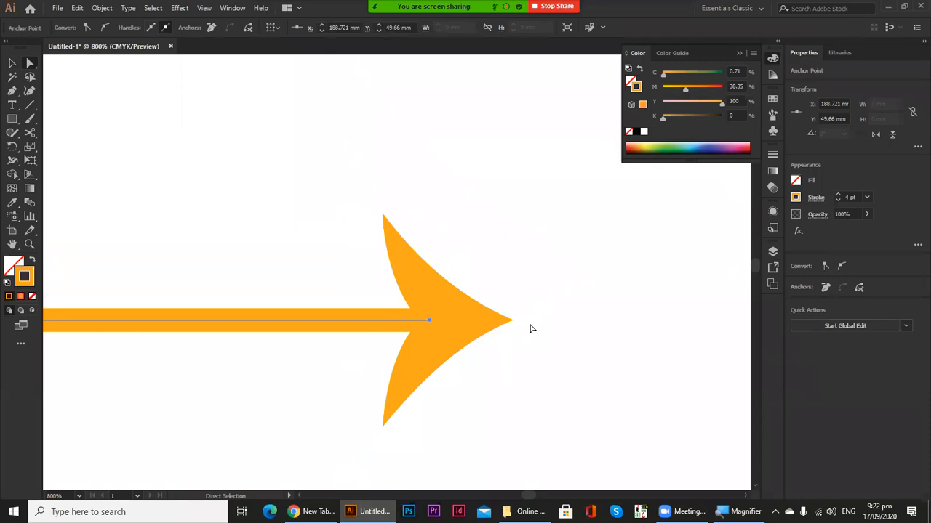
left_click(817, 199)
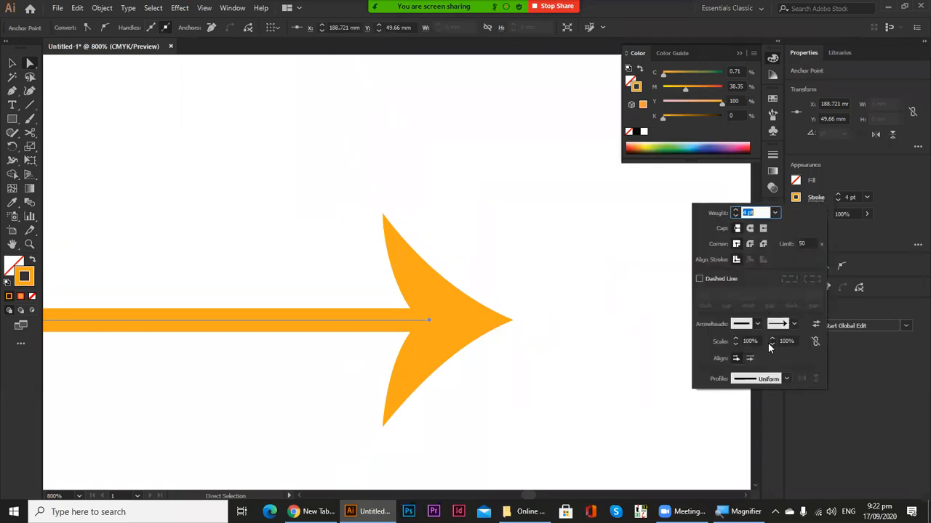
left_click(749, 359)
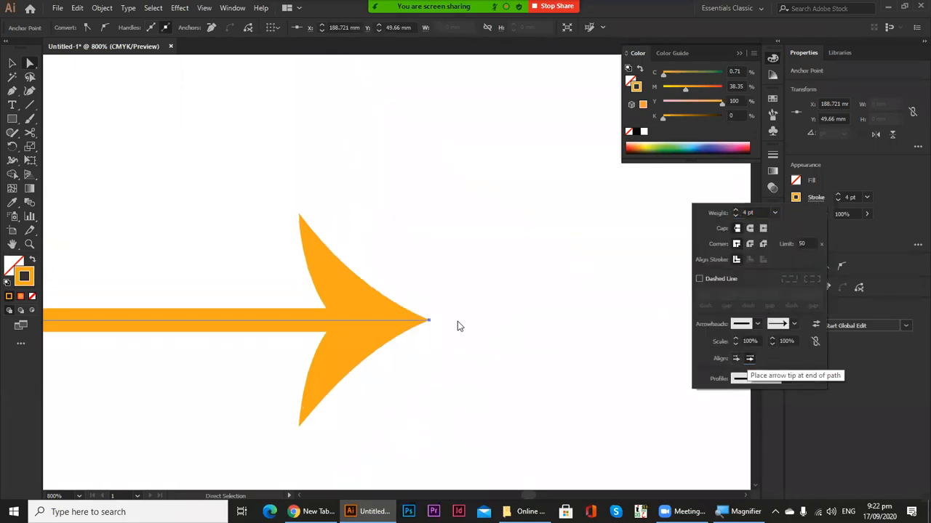
left_click(434, 325)
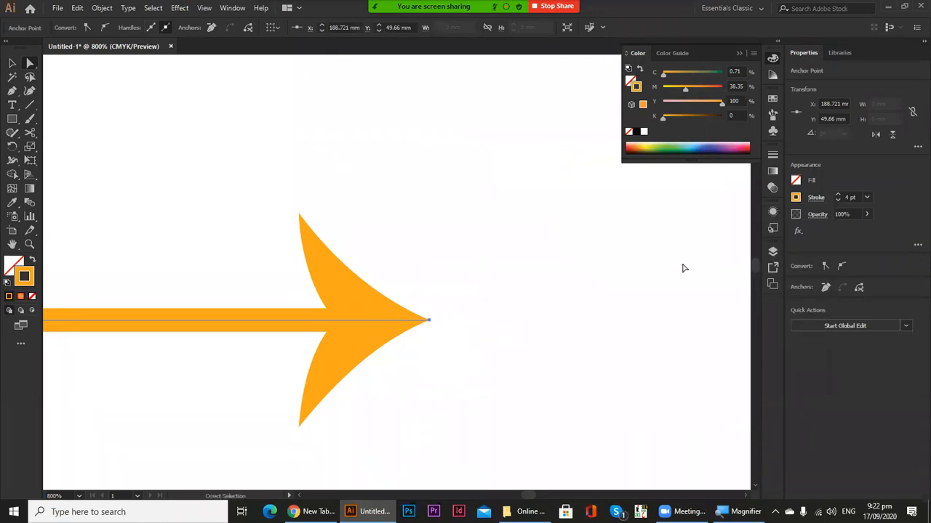
Check the anchor point at the arrow tip and return to the Selection tool with the whole line selected
left_click(11, 64)
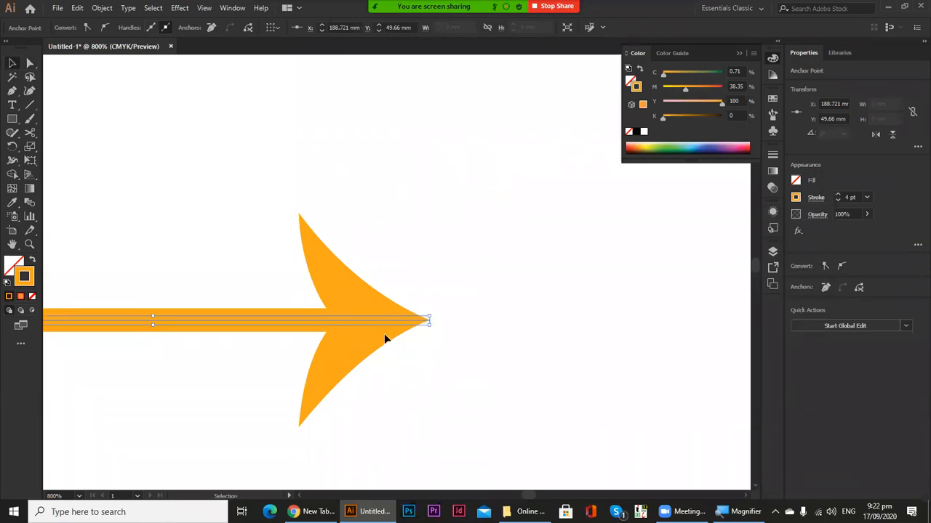
key("a")
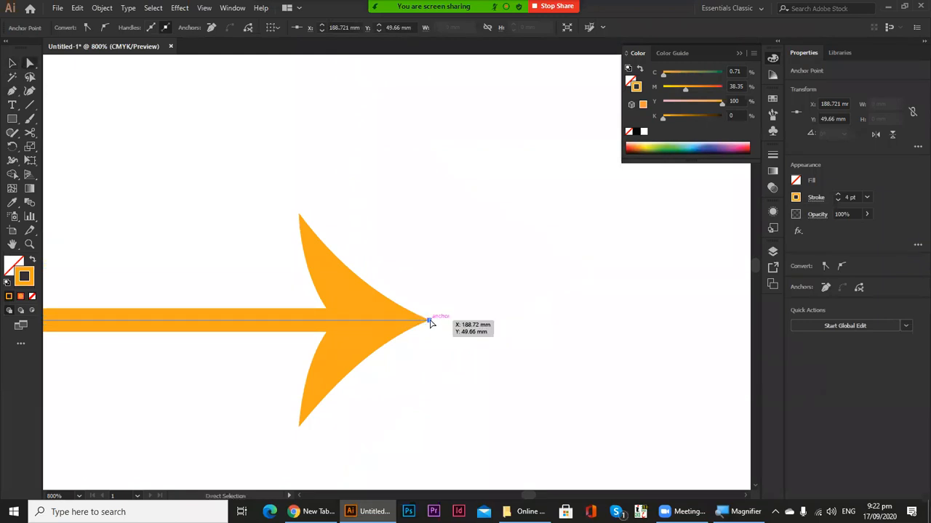
left_click(10, 64)
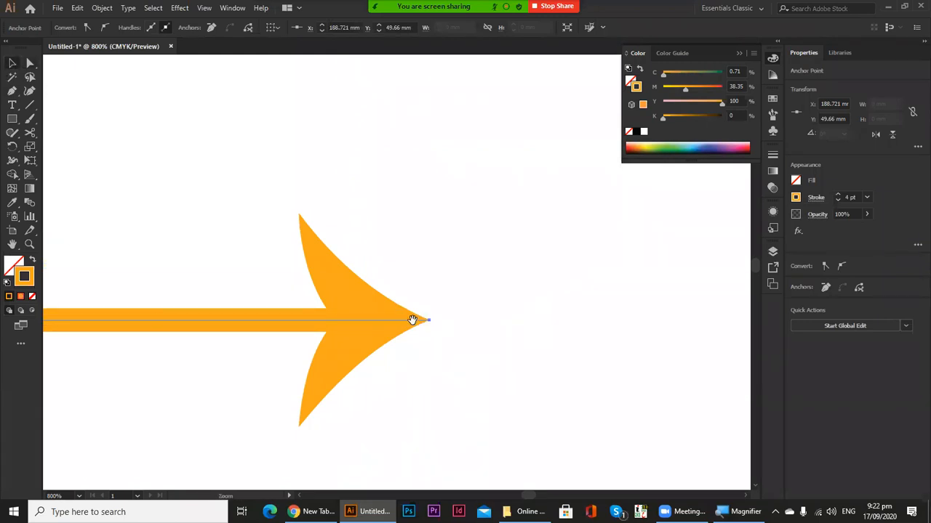
key("ctrl+minus")
key("ctrl+minus")
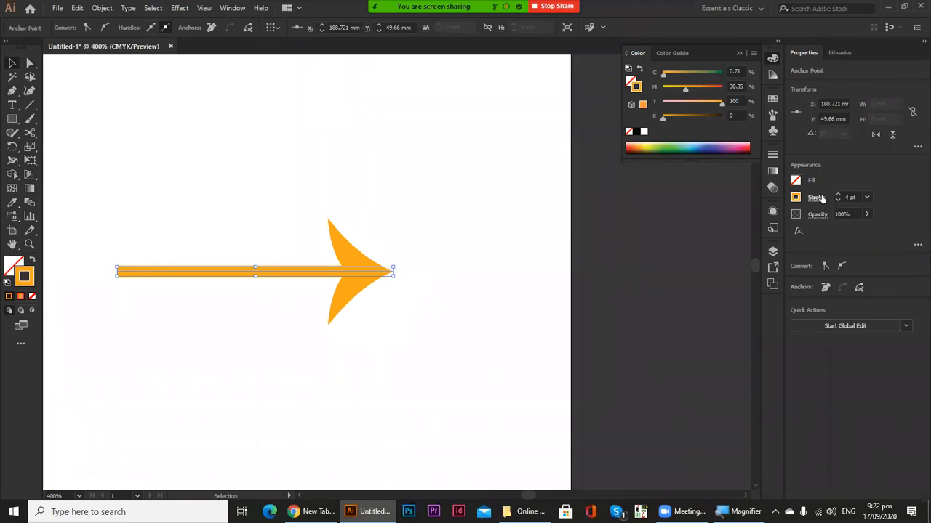
Remove the line's end arrowhead by setting it to None
left_click(817, 198)
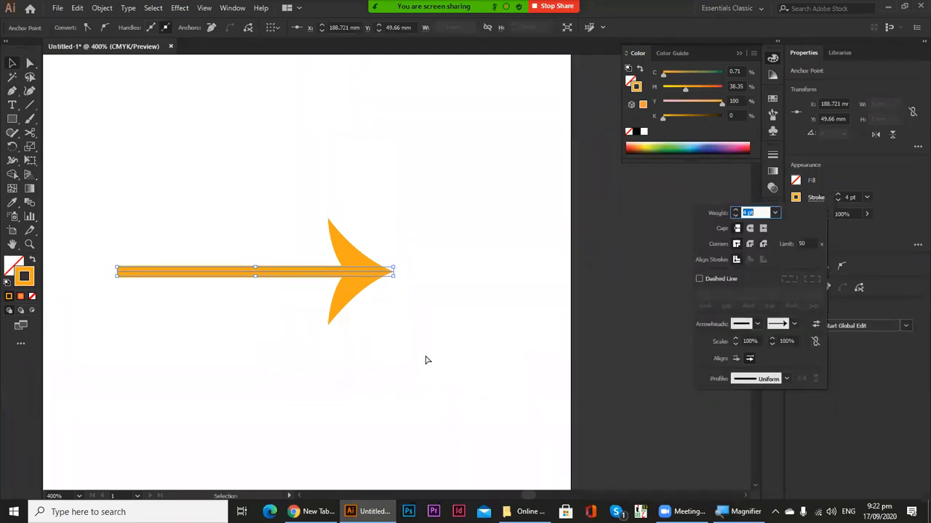
left_click(435, 301, "ctrl+alt")
left_click_drag(414, 285, 532, 366)
left_click(510, 288)
left_click_drag(507, 282, 376, 378)
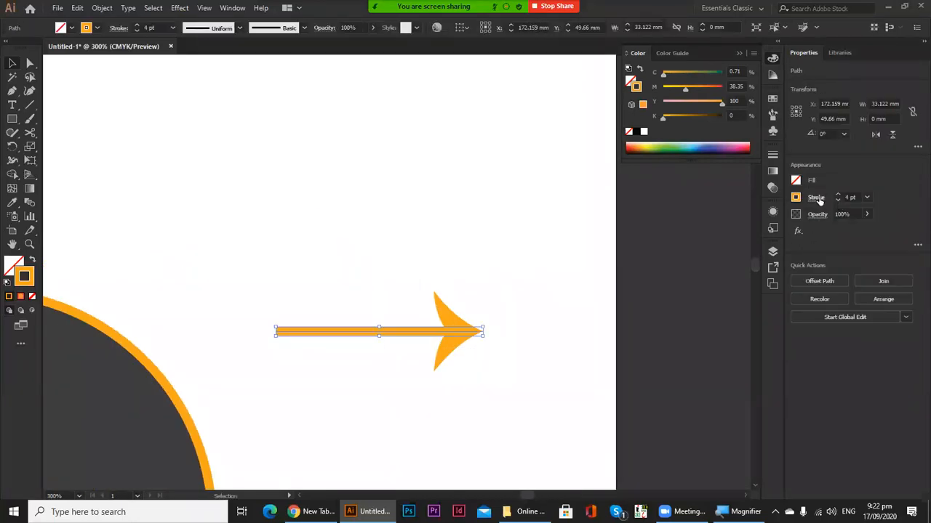
left_click(817, 198)
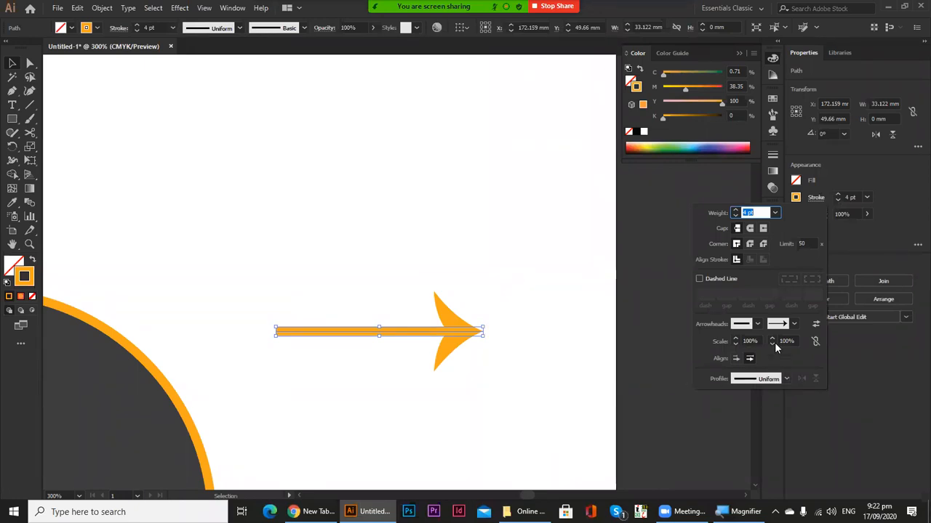
left_click(792, 323)
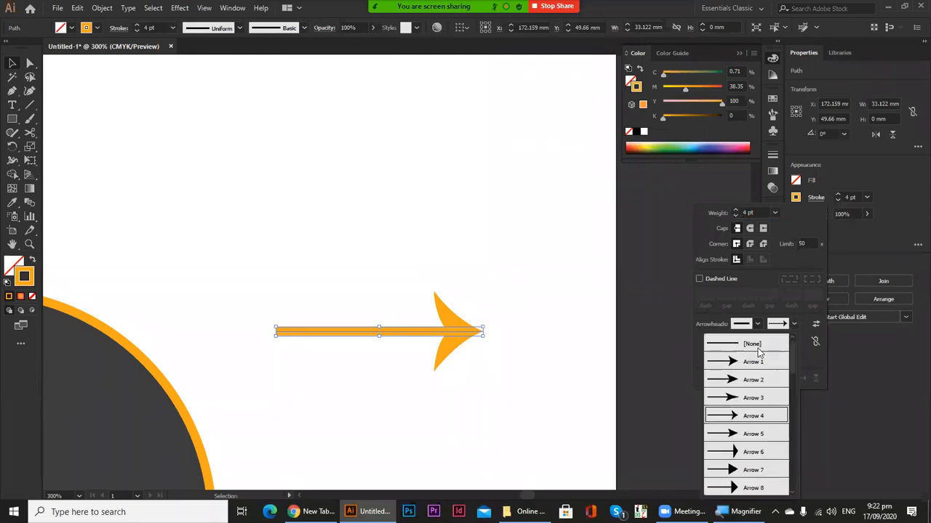
left_click(758, 346)
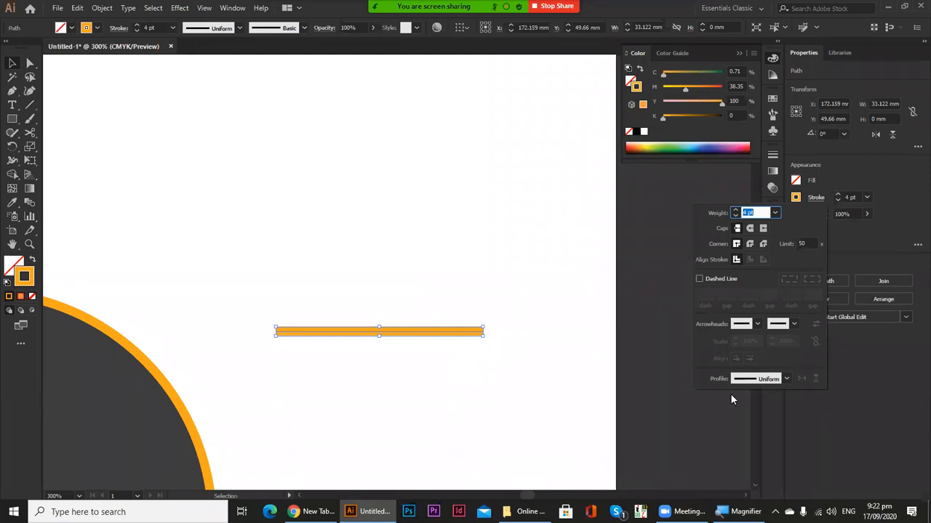
Apply the lens-shaped width profile that tapers at both ends to the line's stroke and inspect it up close
left_click(785, 379)
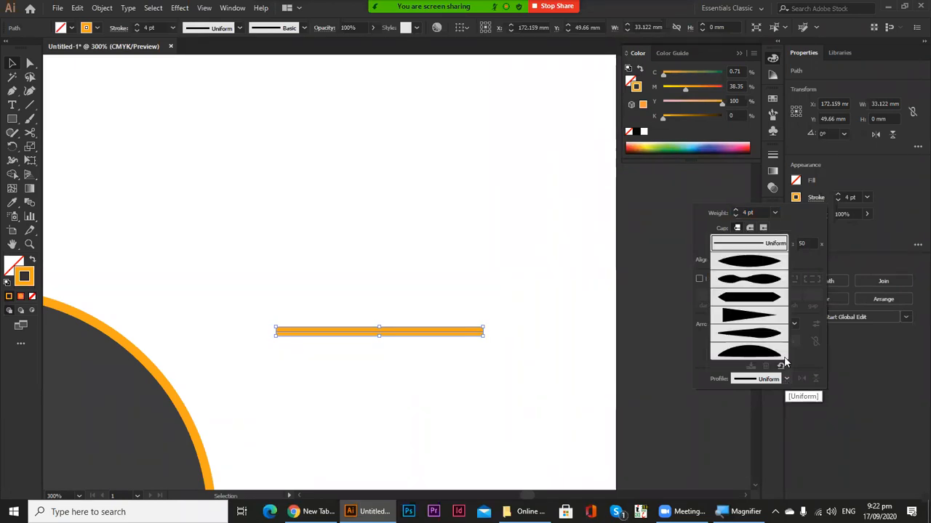
left_click(757, 266)
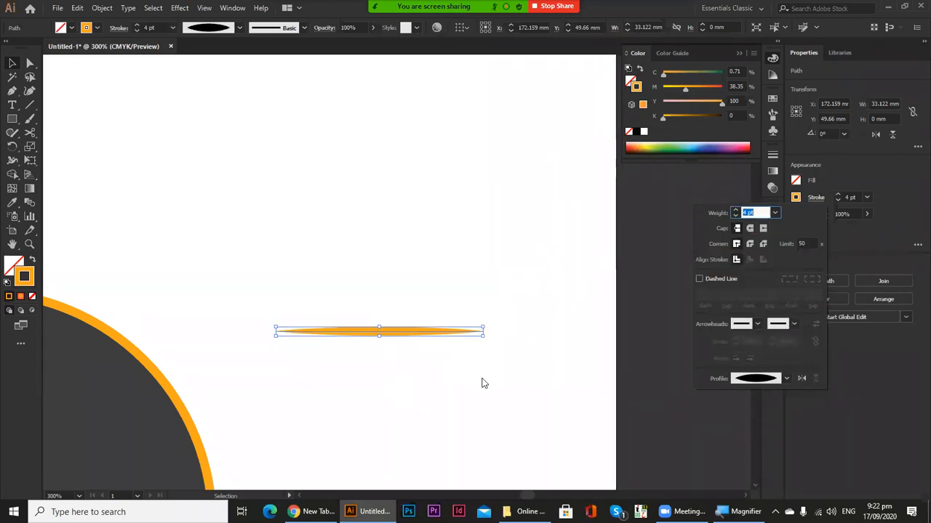
left_click(487, 389)
left_click(441, 338, "ctrl")
left_click(415, 323, "ctrl")
left_click(311, 249, "ctrl")
mouse_move(326, 200)
left_mouse_down()
mouse_move(549, 365)
mouse_move(499, 346)
left_mouse_up()
left_click_drag(570, 378, 497, 374)
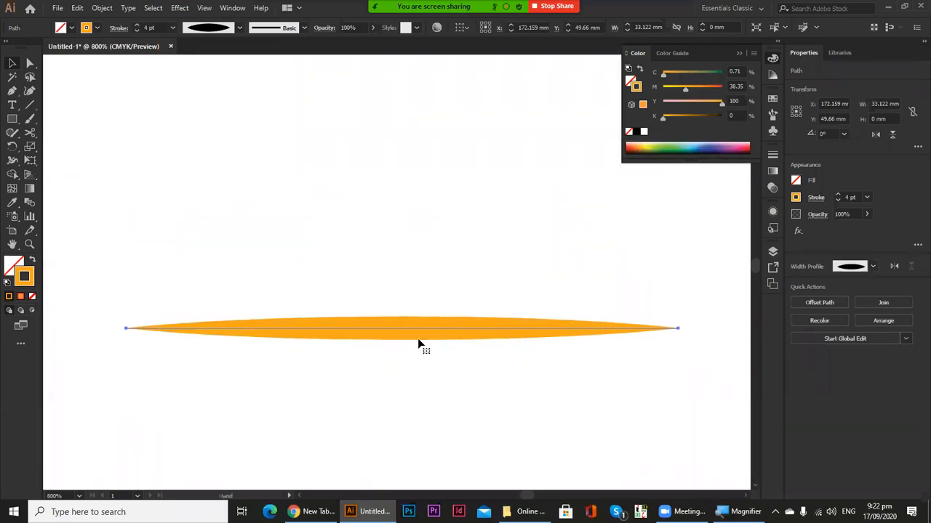
Reselect the tapered line and look through the other width profiles available for its stroke
left_click(415, 335)
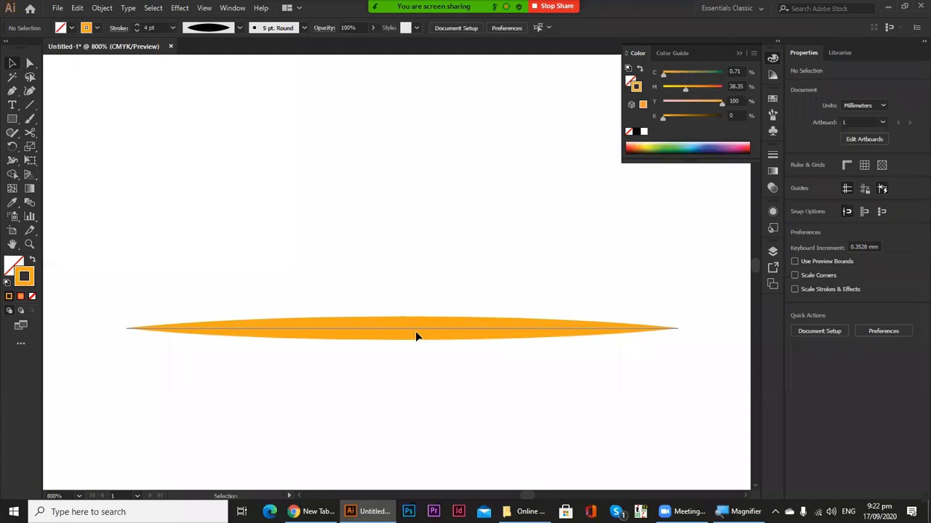
left_click(677, 332)
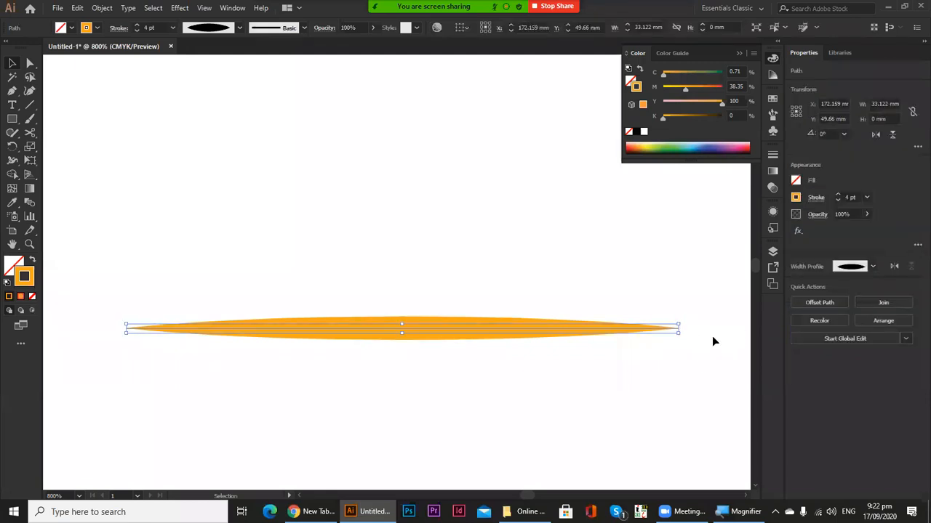
left_click(873, 267)
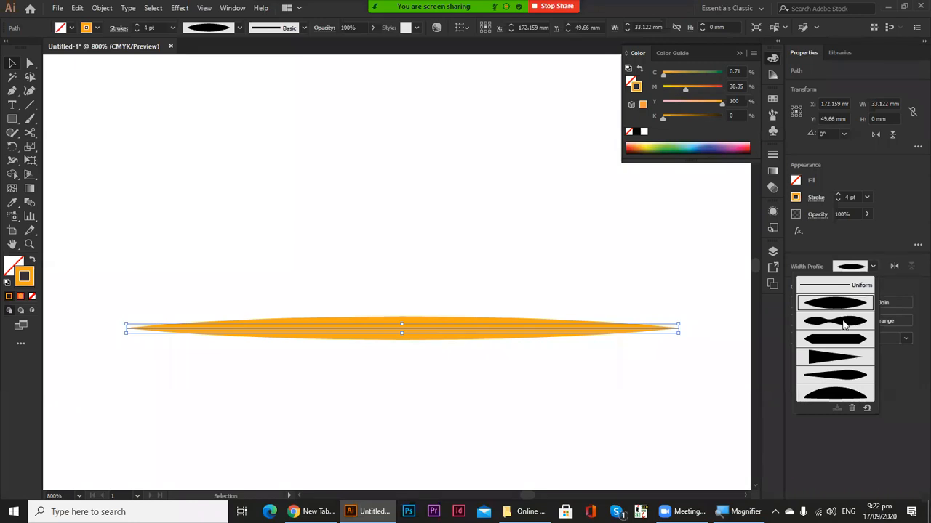
left_click(815, 198)
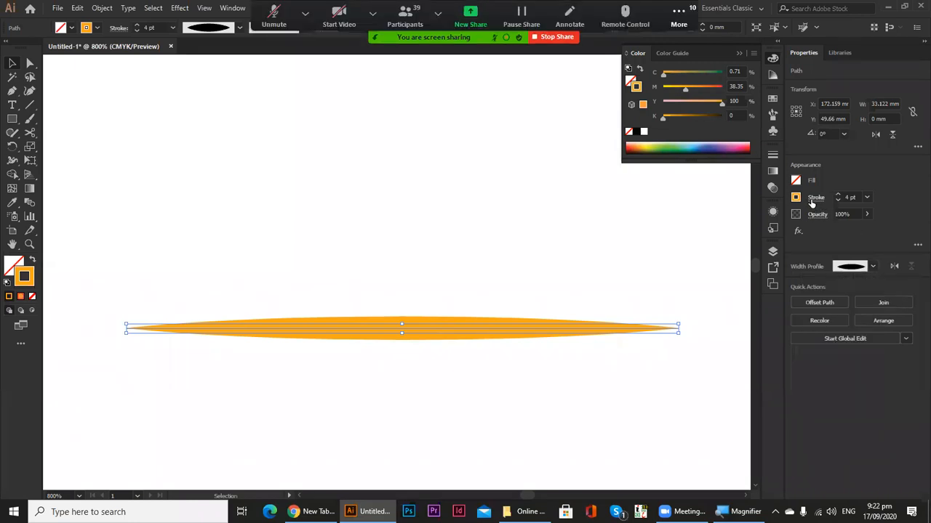
left_click(816, 198)
left_click(791, 379)
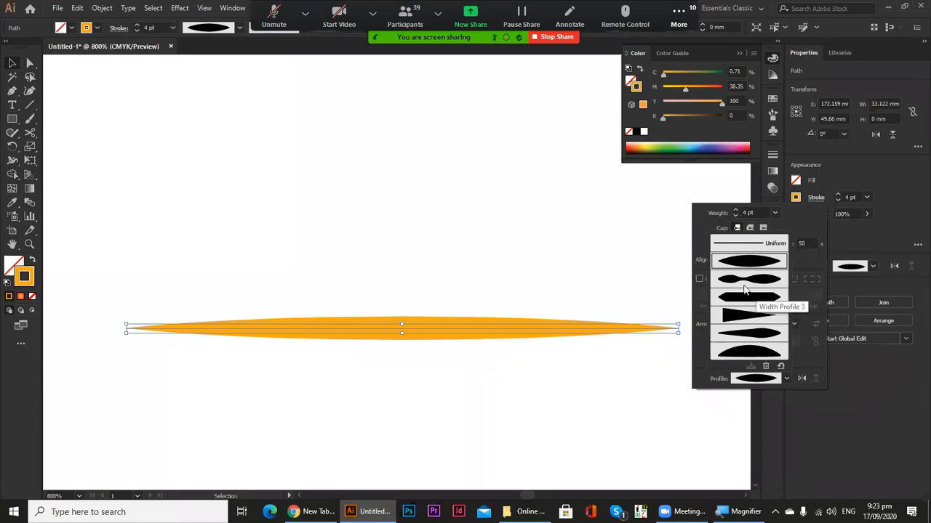
Try the double-bulge, flat-middle tapered and wedge-shaped width profiles in turn on the horizontal orange line
left_click(745, 290)
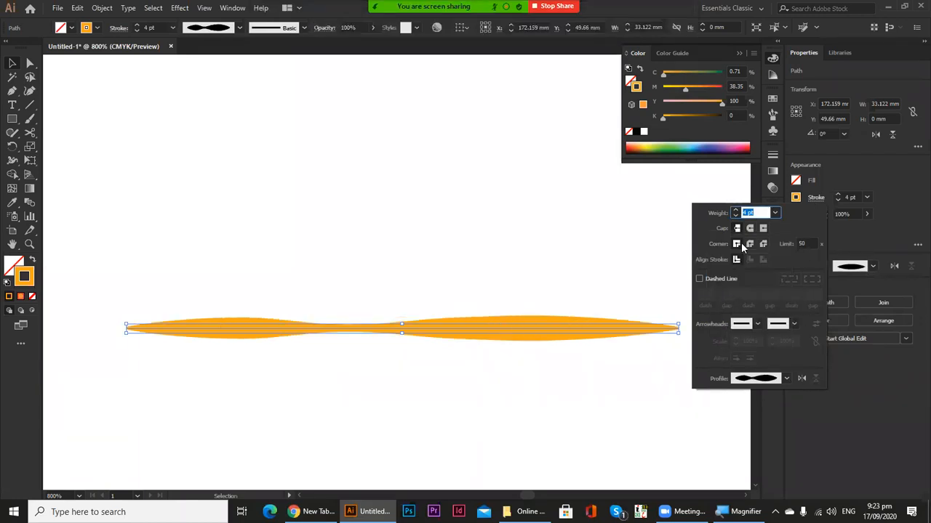
left_click(791, 379)
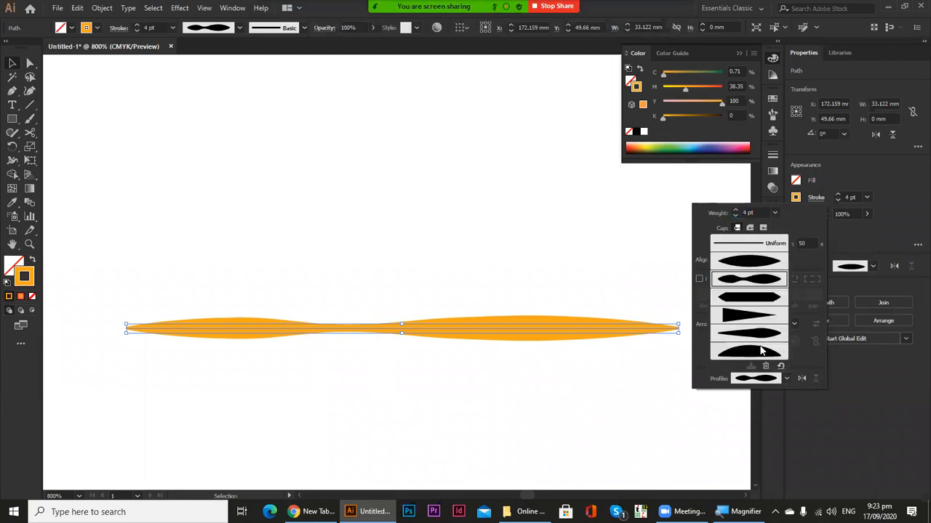
left_click(758, 304)
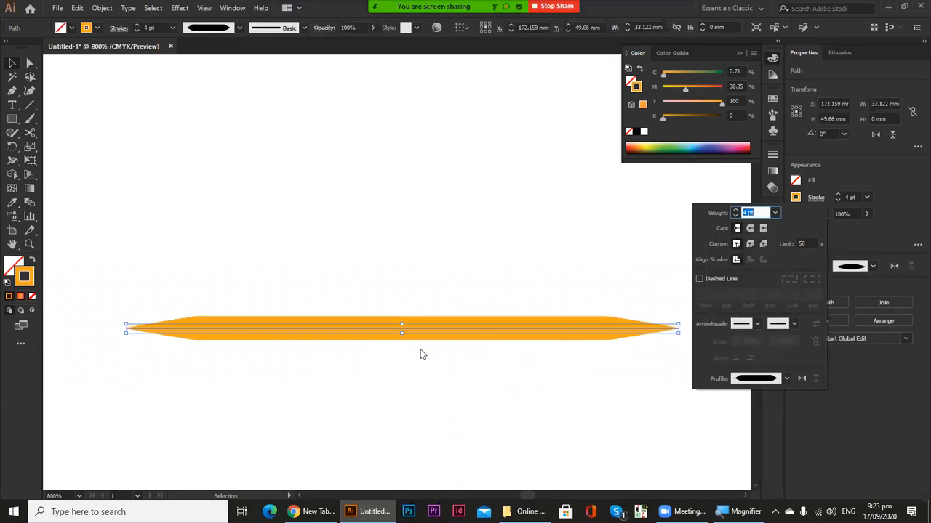
left_click(786, 378)
left_click(753, 318)
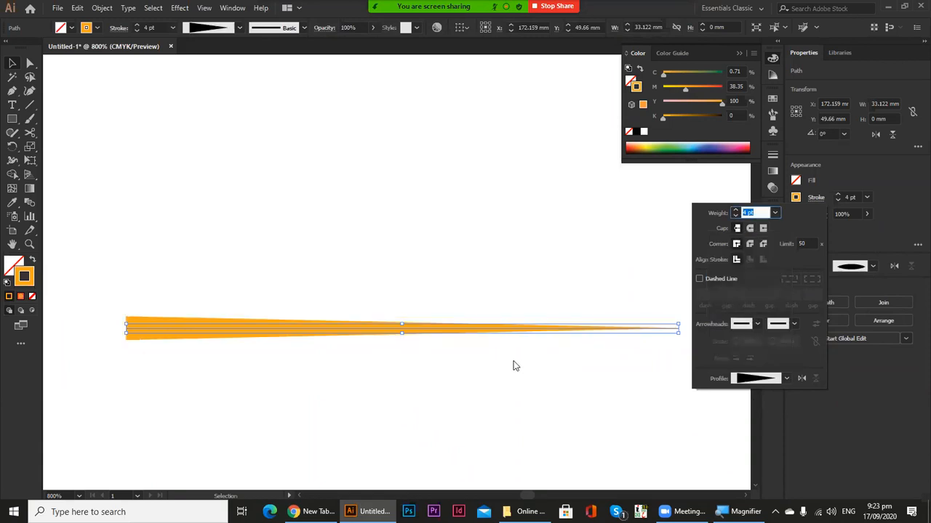
Move the horizontal line slightly up and right, and try flipping its wedge profile along the path and back
left_click(312, 370)
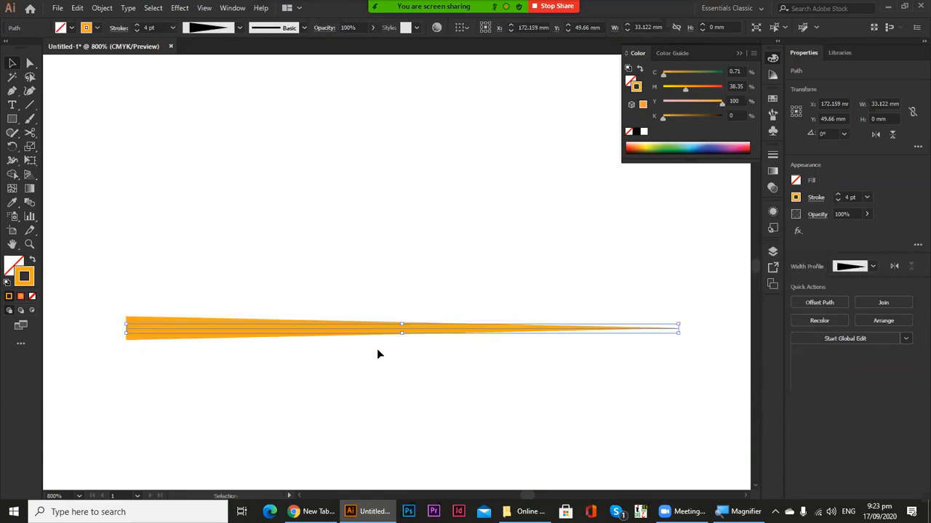
mouse_move(519, 349)
left_mouse_down()
mouse_move(311, 355)
mouse_move(565, 325)
left_mouse_up()
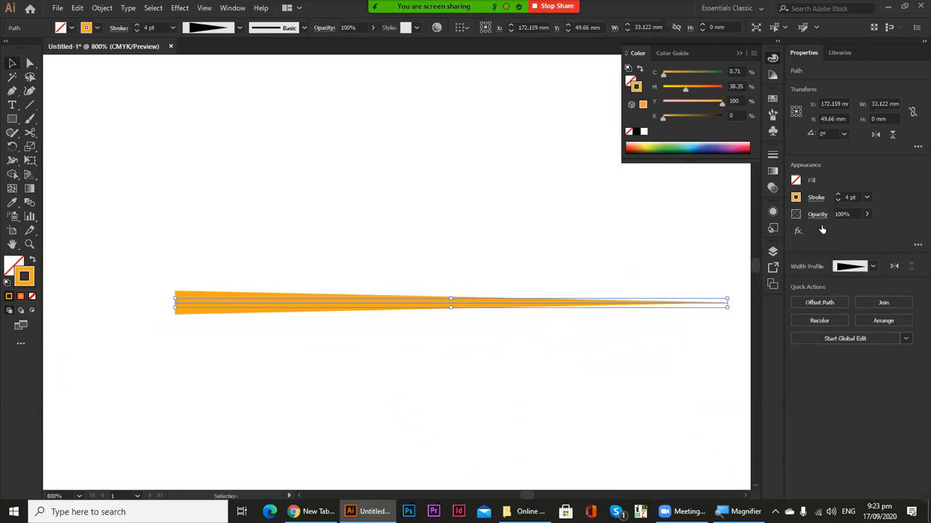
left_click(817, 198)
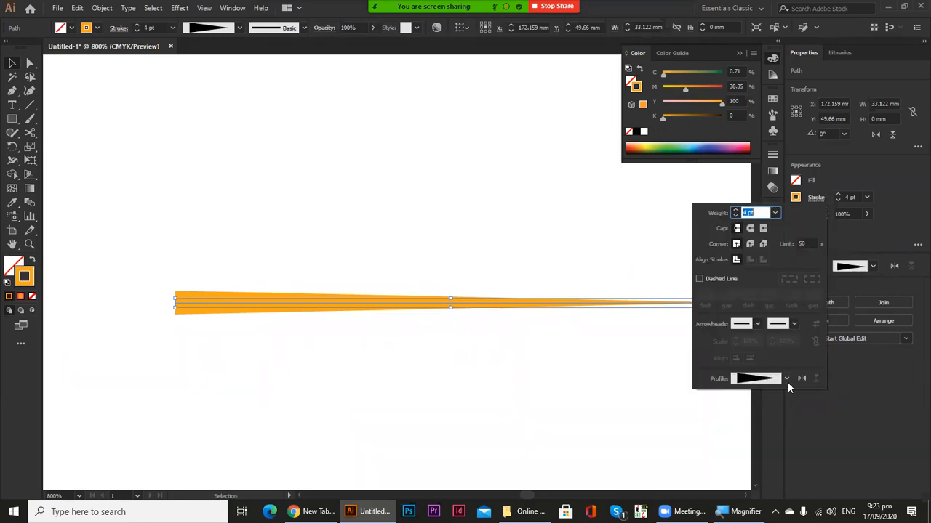
left_click(785, 378)
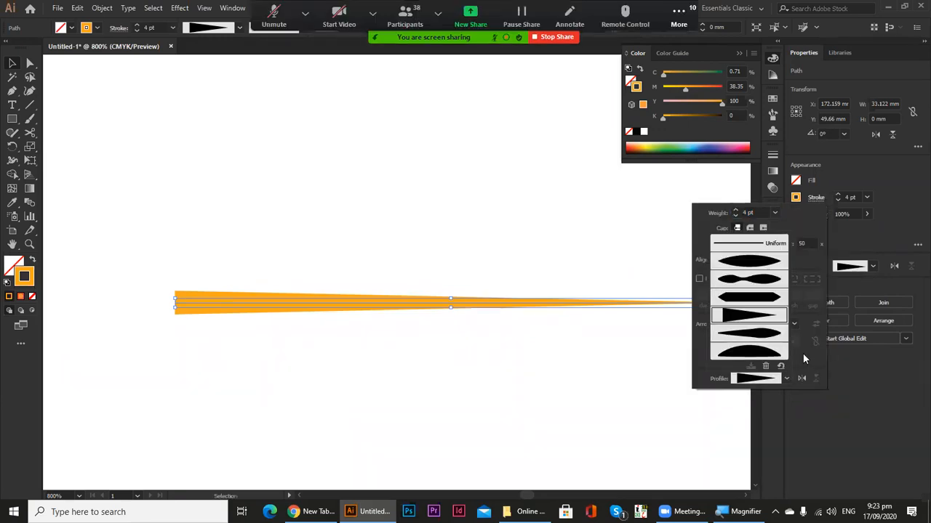
left_click(588, 305)
left_click(562, 298)
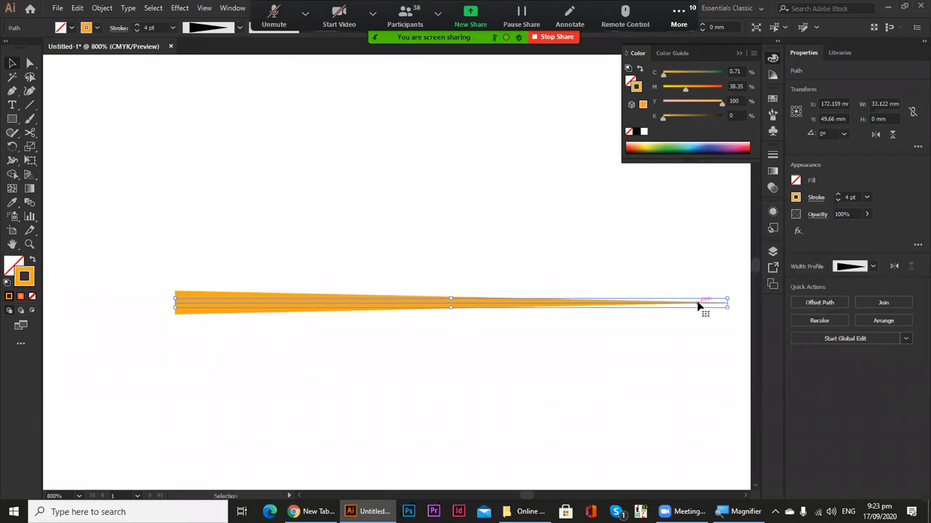
left_click(815, 198)
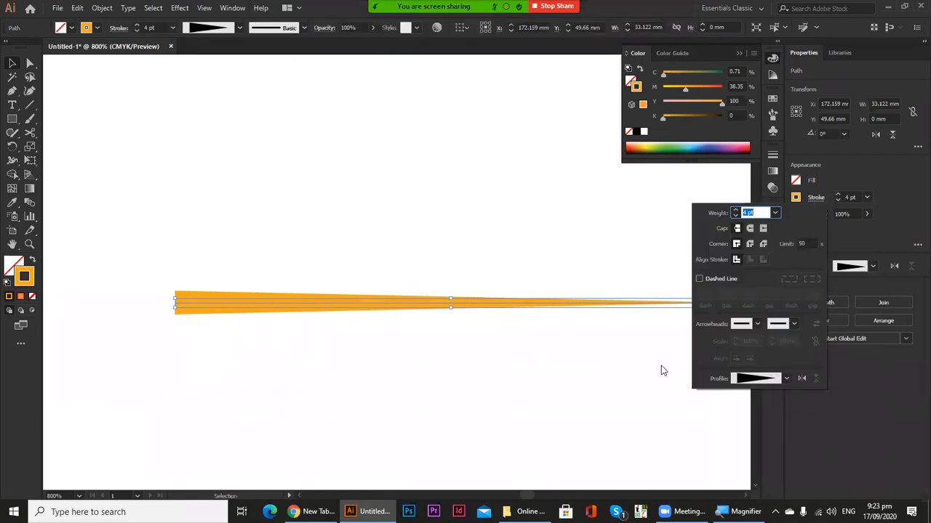
left_click(800, 379)
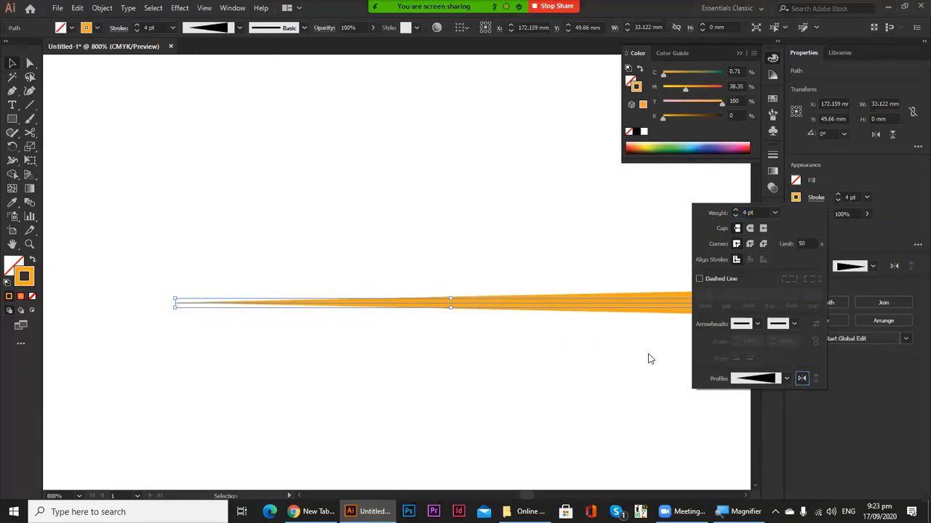
left_click(802, 379)
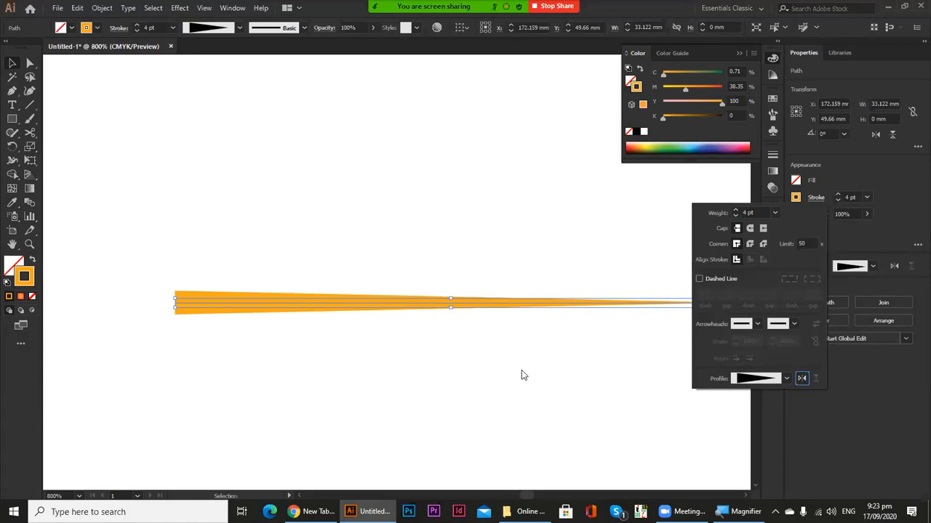
Try the teardrop and half-dome width profiles on the horizontal line, settling on the teardrop profile
left_click(787, 379)
left_click(763, 342)
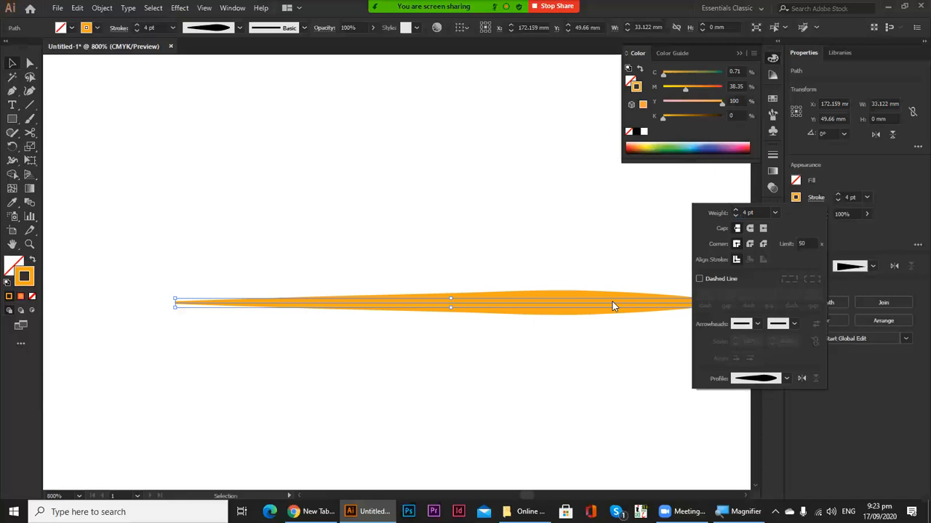
left_click(787, 378)
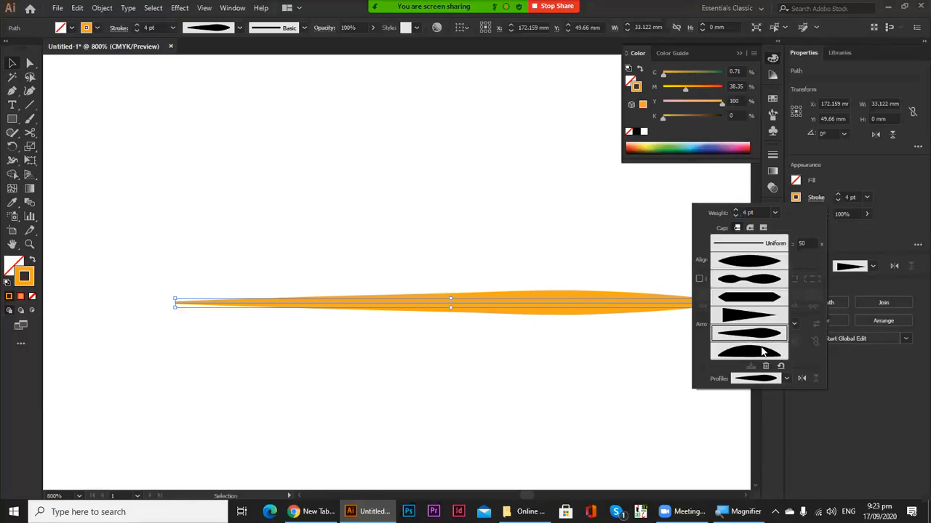
left_click(763, 354)
left_click(787, 379)
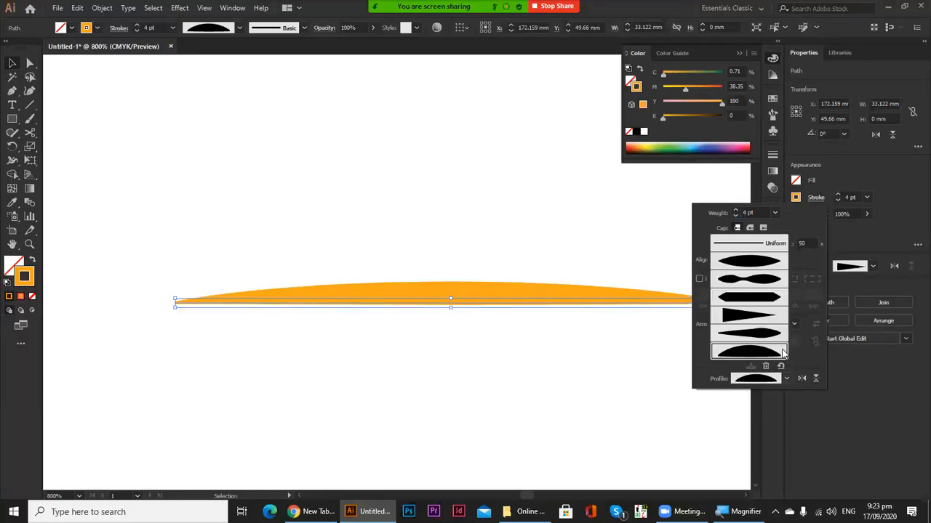
left_click(771, 325)
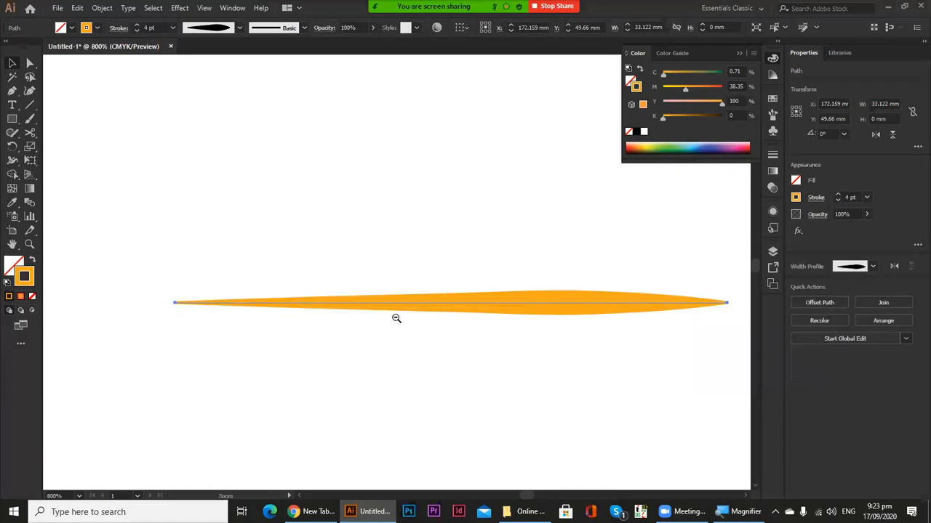
Delete the horizontal orange practice line beside the clock face
left_click(396, 318, "ctrl+alt")
left_click(396, 318, "ctrl+alt")
left_click(407, 254, "ctrl+alt")
left_click(407, 254, "ctrl+alt")
mouse_move(519, 316)
left_mouse_down()
mouse_move(581, 361)
mouse_move(617, 372)
left_mouse_up()
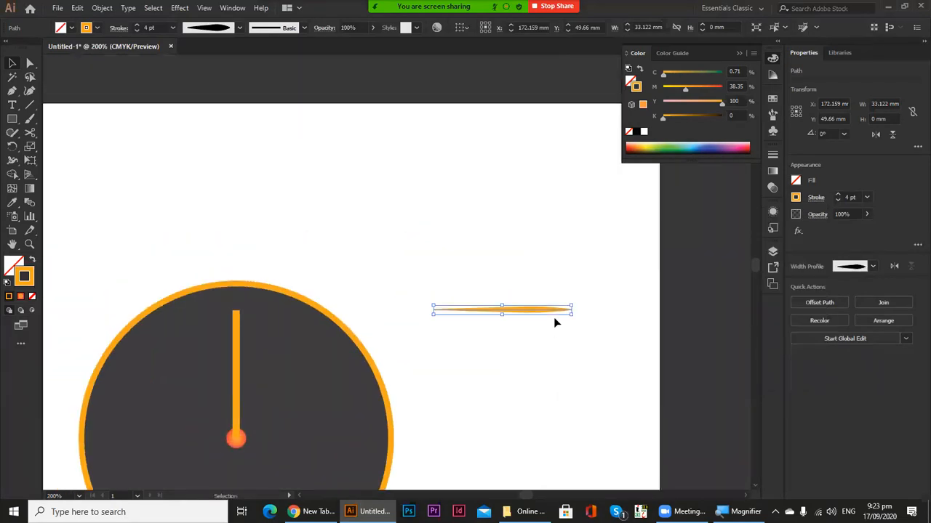
key("Delete")
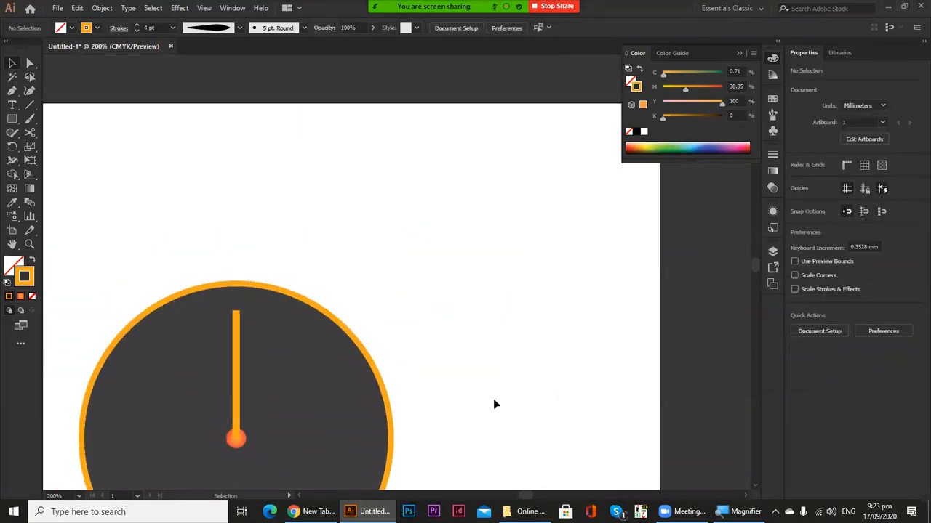
Replace the gradient fill of the small circle at the clock face's centre with solid black
left_click(247, 340, "ctrl")
left_click_drag(336, 378, 317, 260)
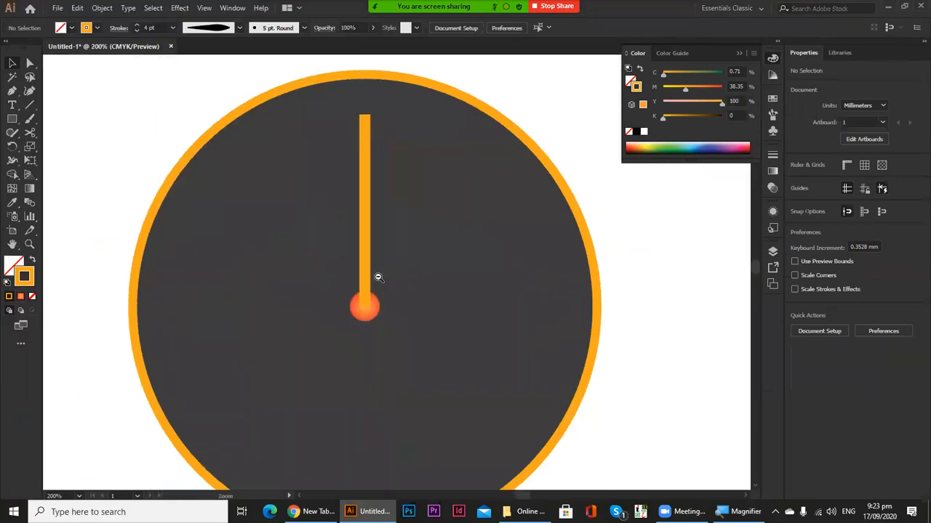
left_click(378, 276, "ctrl+alt")
left_click_drag(363, 298, 337, 299)
left_click(359, 294)
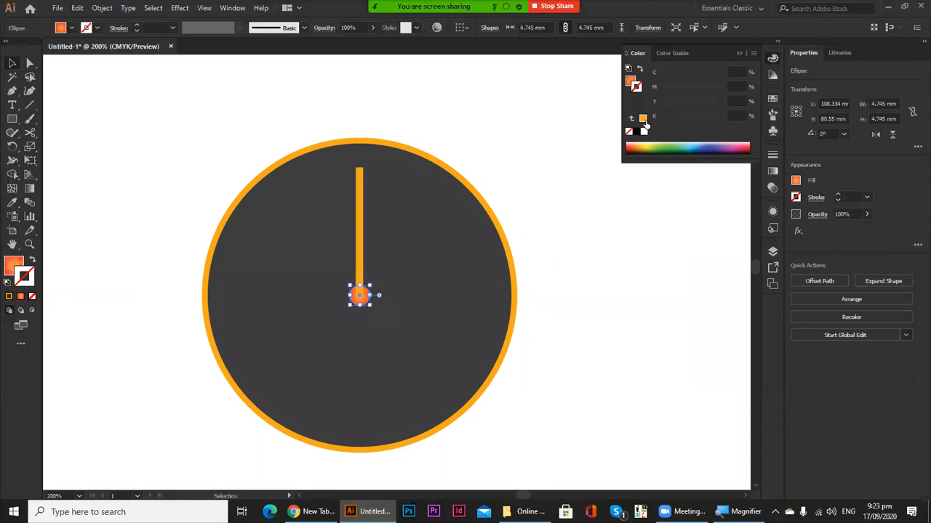
left_click(632, 78)
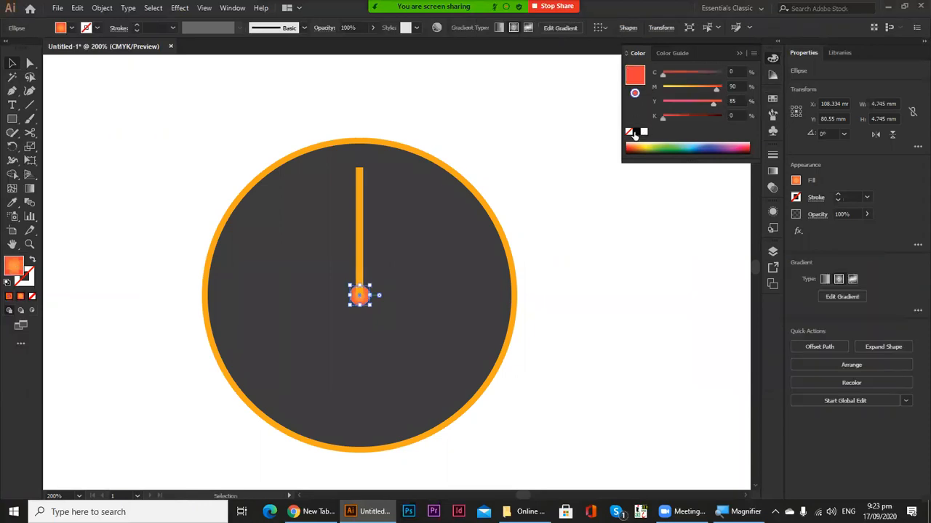
left_click(579, 332)
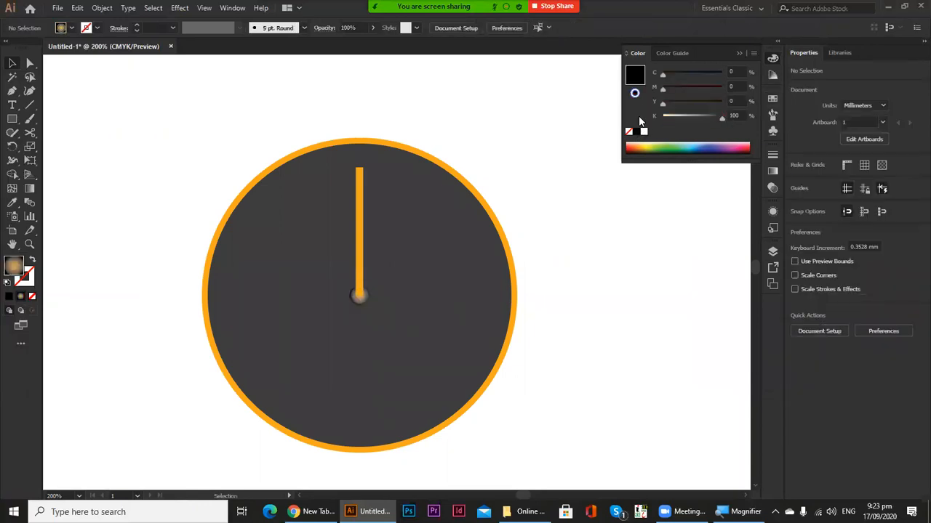
left_click(358, 301)
left_click(9, 296)
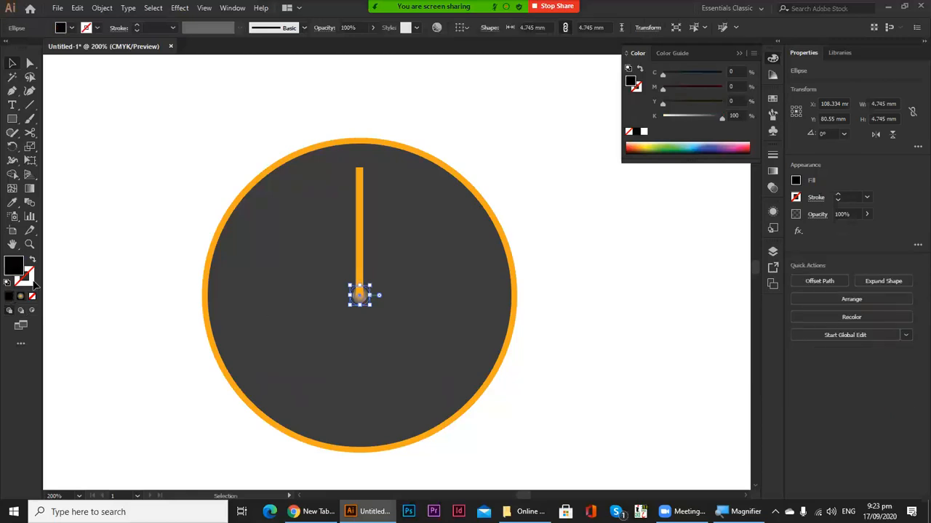
left_click(379, 386)
Move the small black circle from the clock face's centre to the empty area just right of the dial
left_click(436, 293, "ctrl")
left_click_drag(430, 297, 501, 352)
scroll(430, 343, "up", 1)
left_click_drag(432, 384, 446, 376)
left_click(372, 314)
left_click_drag(360, 317, 705, 281)
left_click_drag(623, 415, 554, 471)
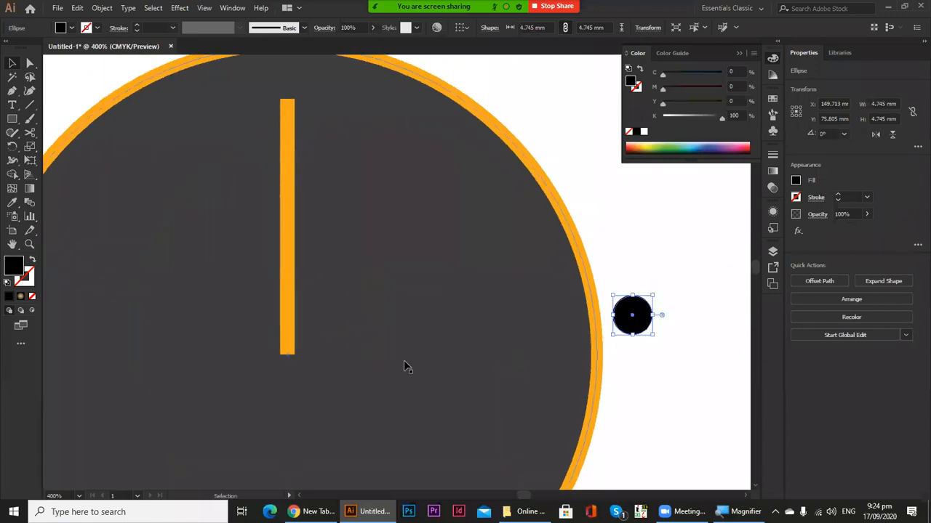
Apply the teardrop width profile to the 5 pt vertical clock hand
left_click(286, 288)
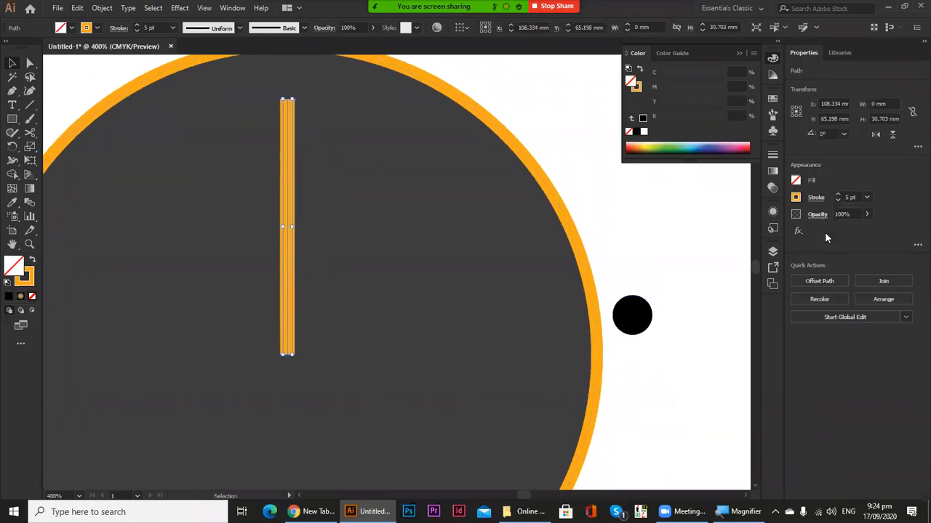
left_click(815, 197)
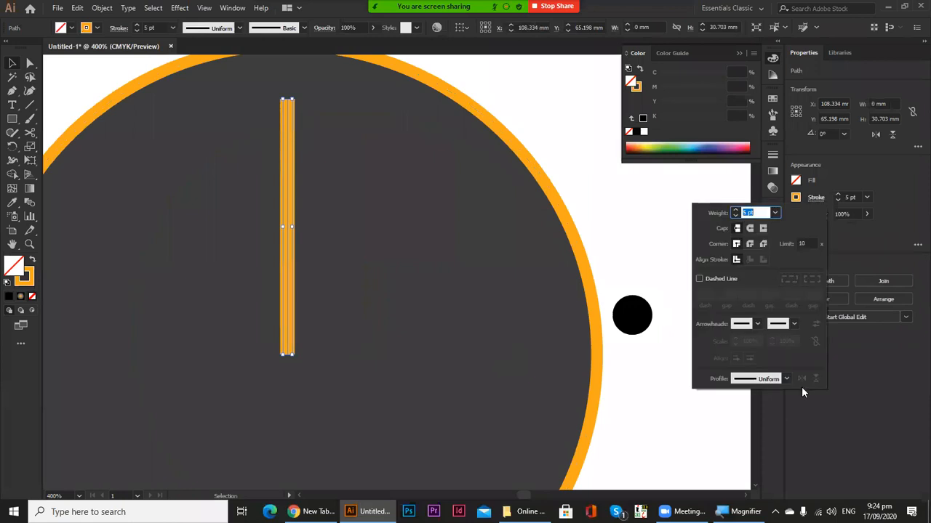
left_click(786, 379)
left_click(770, 332)
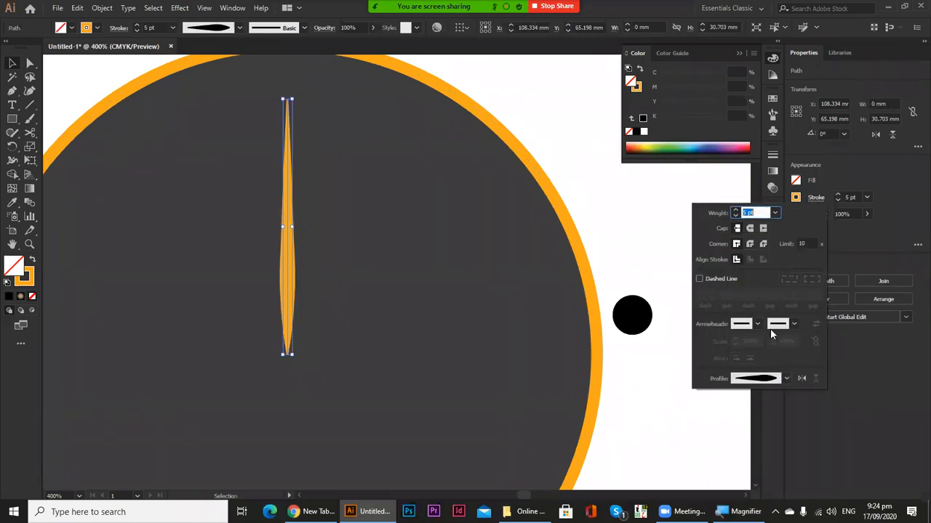
left_click(404, 247)
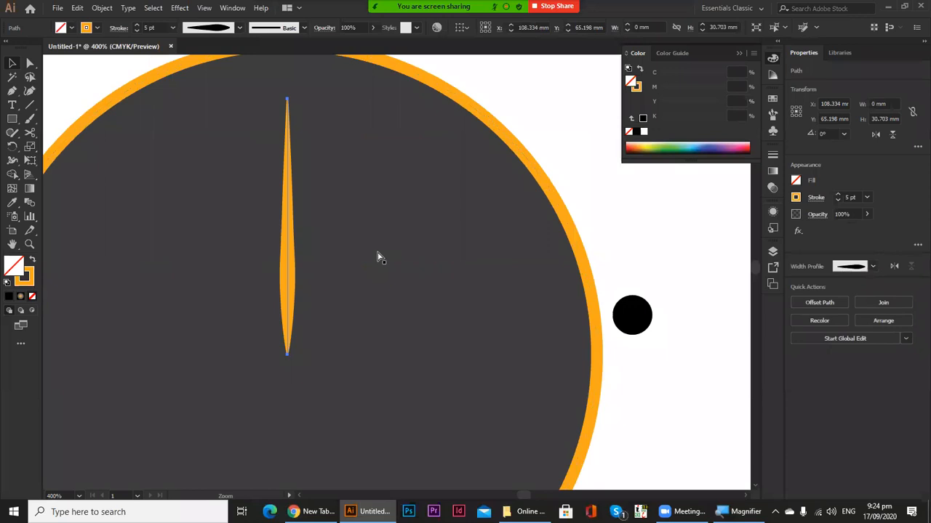
Examine the tapered clock hand and its proportions against the whole clock face
key("ctrl+minus")
scroll(366, 258, "down", 2)
left_click(604, 397)
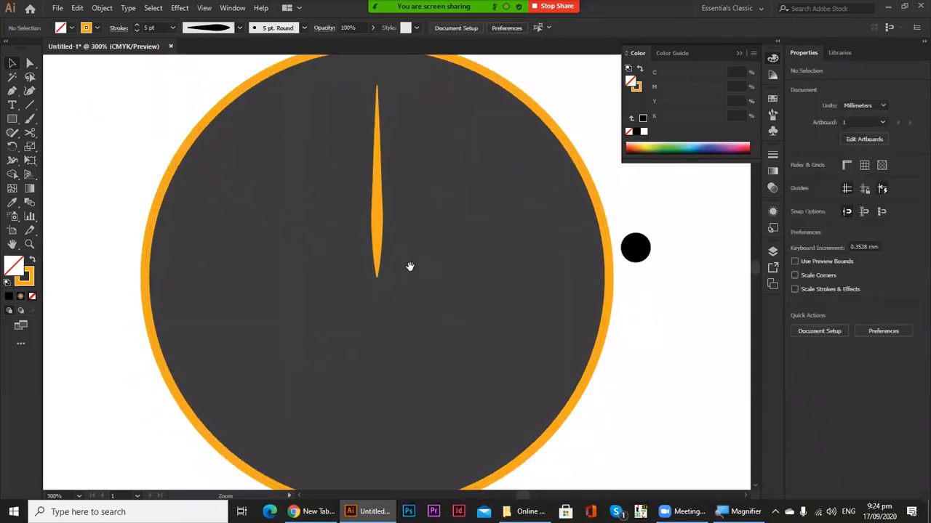
key("ctrl+minus")
left_click_drag(428, 290, 495, 326)
left_click(428, 289)
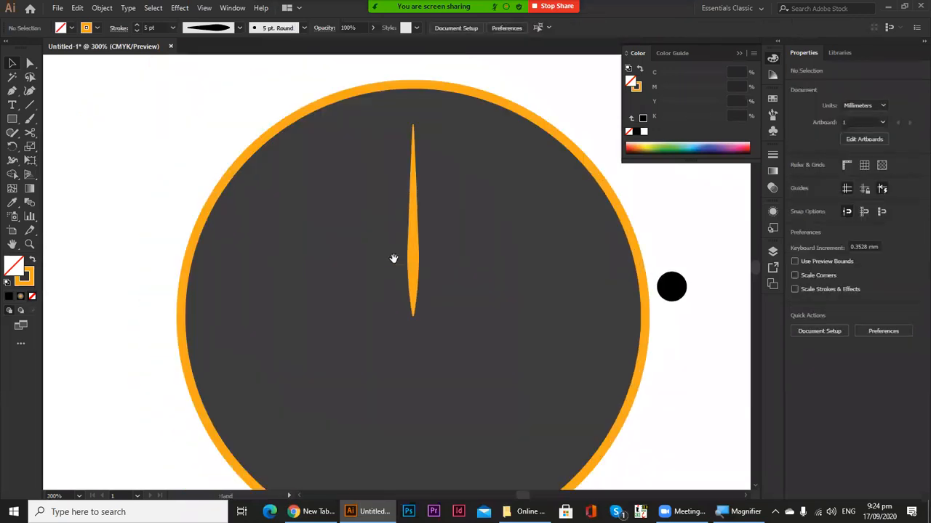
left_click(419, 231)
left_click(459, 344, "ctrl+alt")
left_click_drag(514, 421, 526, 400)
left_click_drag(423, 290, 480, 346)
left_click(429, 296, "ctrl+alt")
left_click_drag(442, 309, 416, 301)
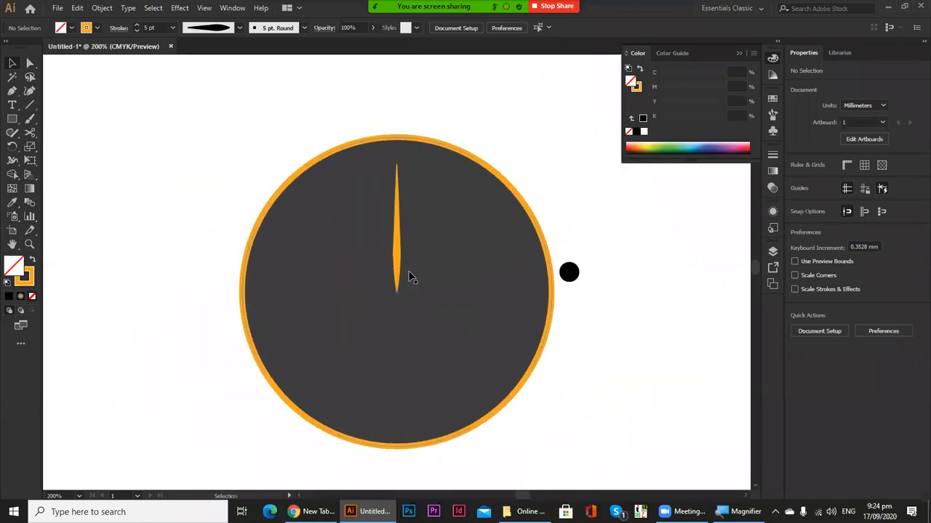
left_click(397, 240)
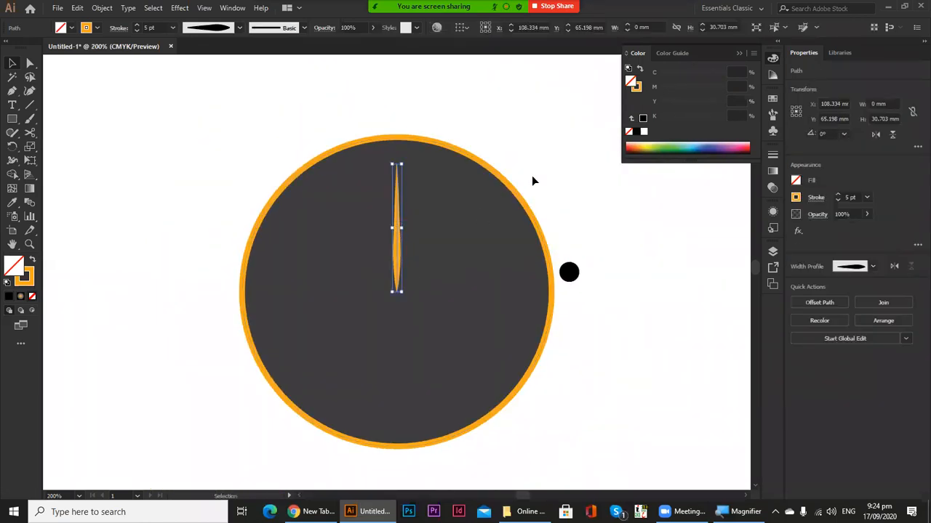
left_click(532, 175)
Lengthen the clock hand by moving its lower anchor point straight down to about Y 82.8 mm, just past the dial's centre
left_click(441, 281, "ctrl")
left_click_drag(453, 281, 504, 271)
left_click(426, 287, "ctrl+alt")
left_click_drag(453, 316, 498, 359)
left_click(415, 300, "ctrl")
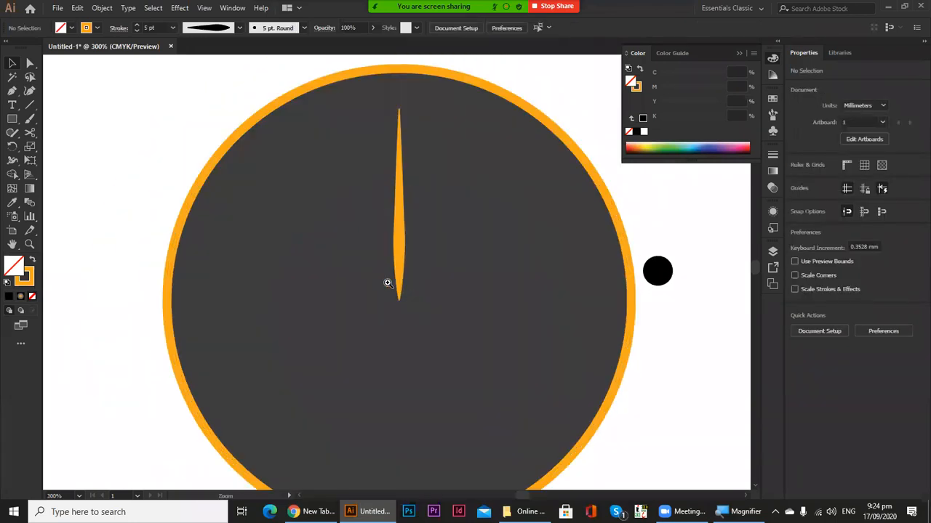
left_click(392, 285, "ctrl")
left_click(425, 295, "ctrl")
left_click(424, 284, "ctrl")
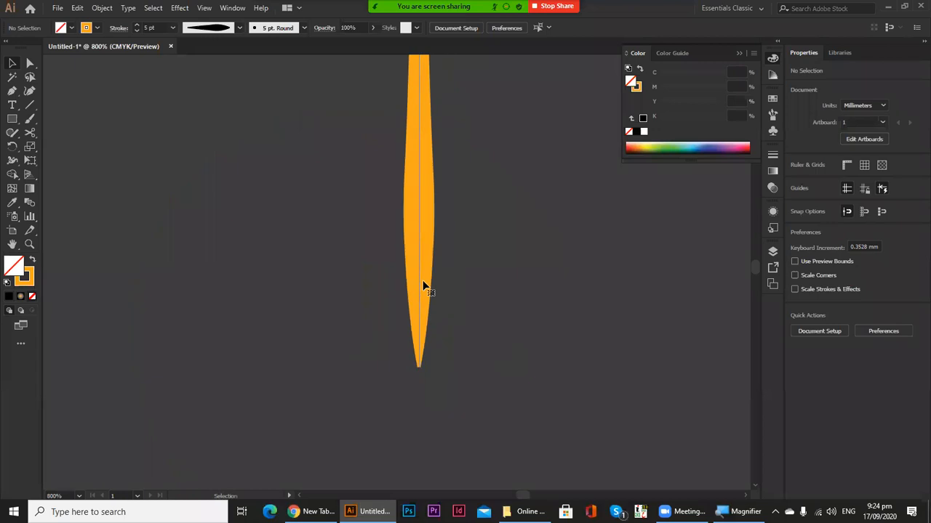
key("a")
left_click(418, 368)
left_click_drag(421, 372, 419, 405)
left_click(415, 322, "ctrl+alt")
left_click(416, 322, "ctrl+alt")
left_click(416, 322, "ctrl+alt")
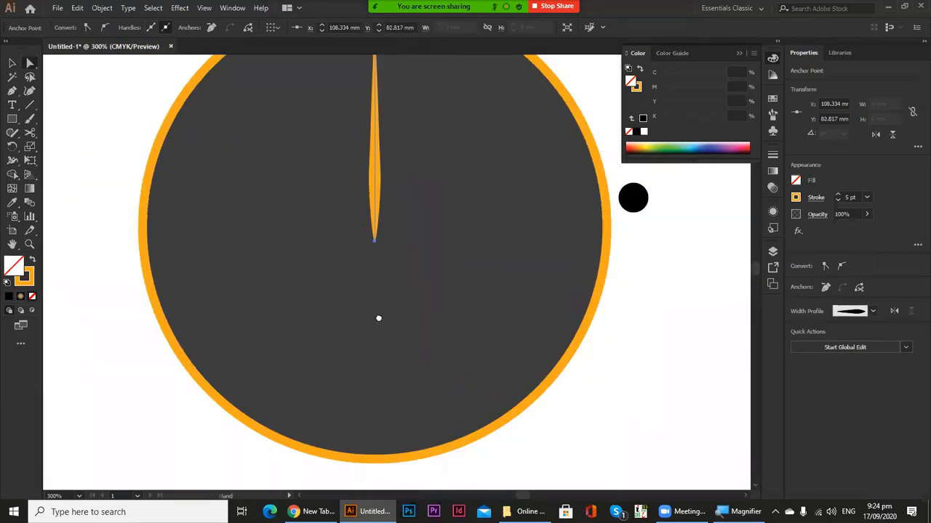
Draw a narrow rectangle about 0.9 × 4.7 mm with a 1 pt orange outline at the dial's top, above the clock hand
left_click_drag(378, 318, 387, 424)
left_click(661, 400)
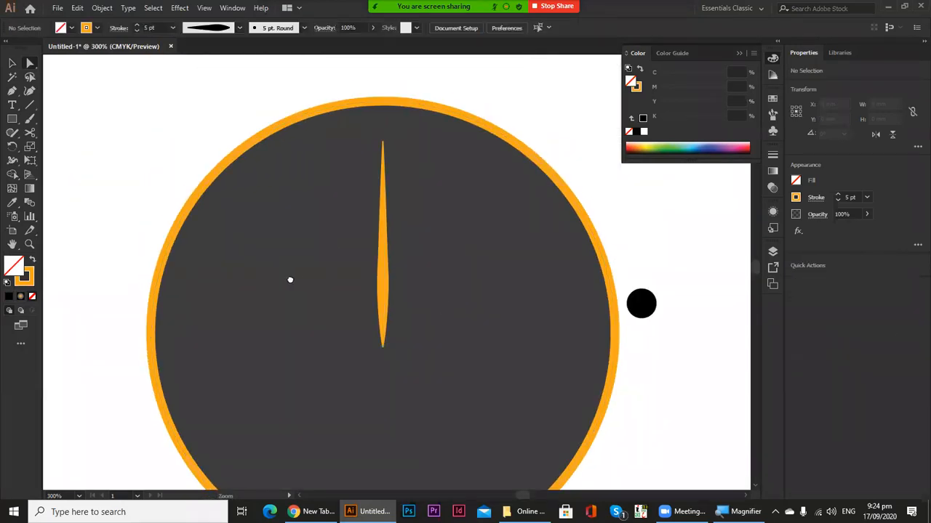
scroll(529, 327, "down", 1)
left_click_drag(508, 309, 443, 310)
key("v")
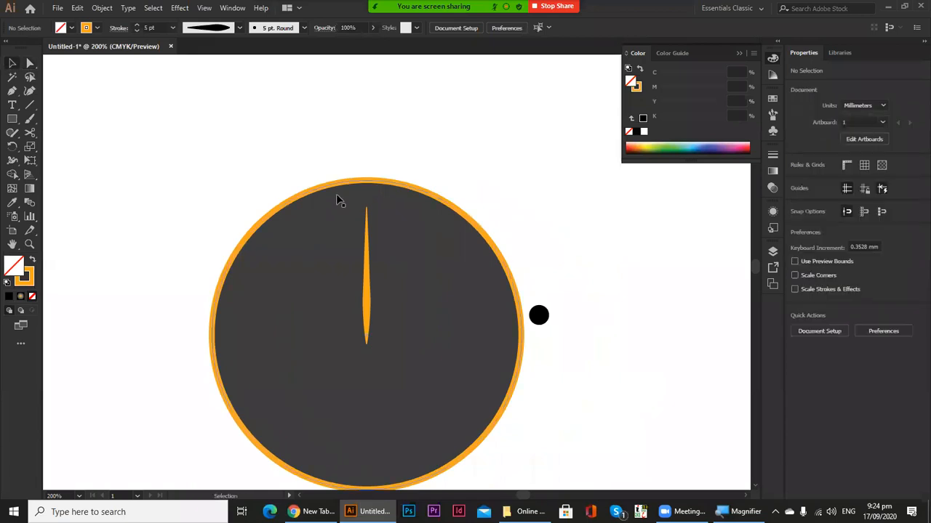
left_click(12, 120)
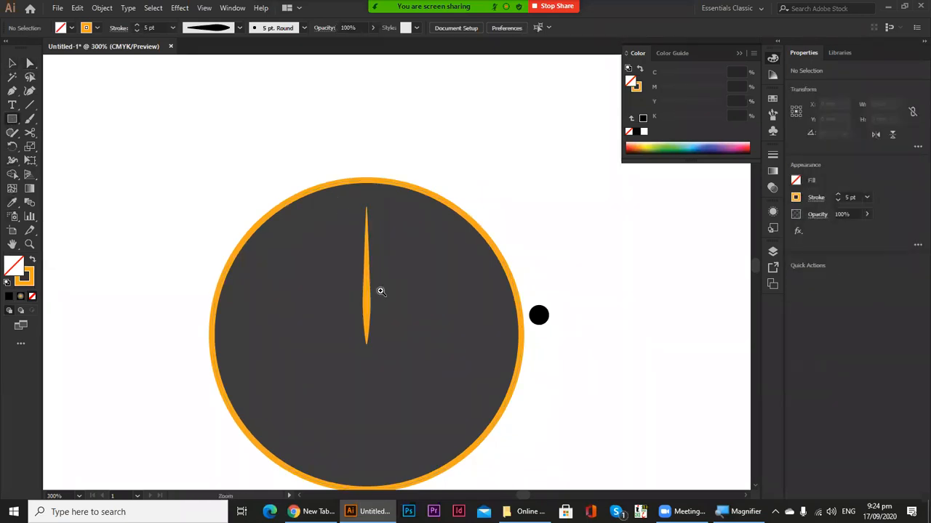
left_click(378, 291, "ctrl")
left_click(378, 328, "ctrl")
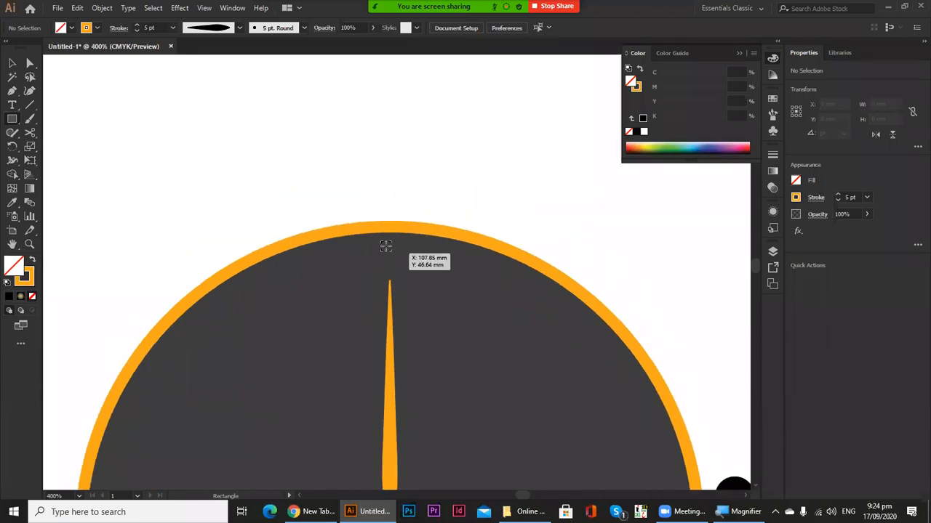
left_click_drag(390, 260, 392, 288)
scroll(283, 222, "down", 3)
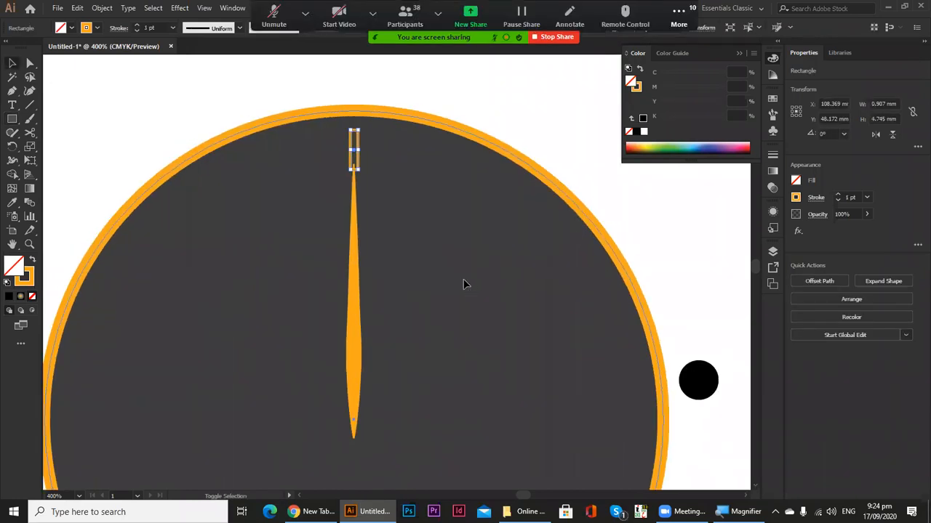
Centre the small rectangle horizontally on the dial and make it solid orange with no stroke
key("v")
key("ctrl+a")
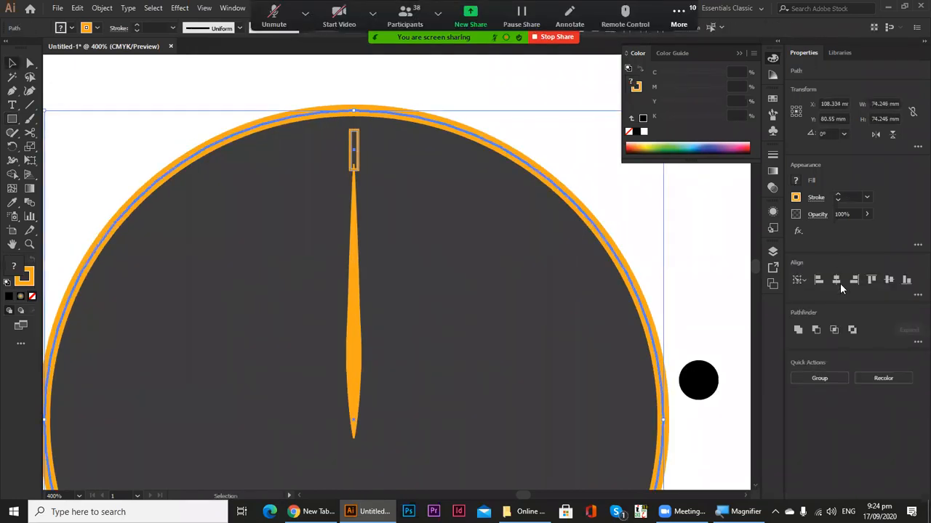
key("ctrl+shift+a")
left_click(357, 162)
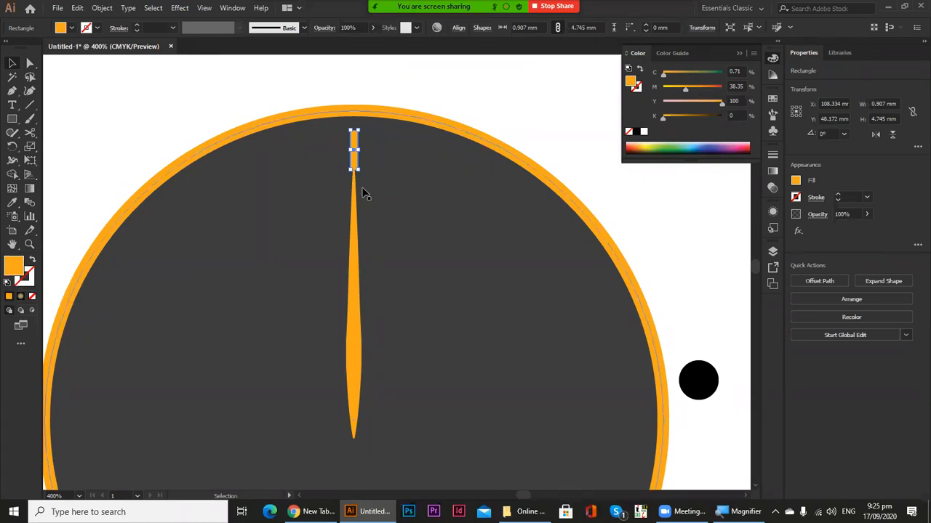
Shorten the orange rectangle from its lower edge to about 2.9 mm tall, leaving a gap above the hand's tip
left_click(353, 164, "ctrl")
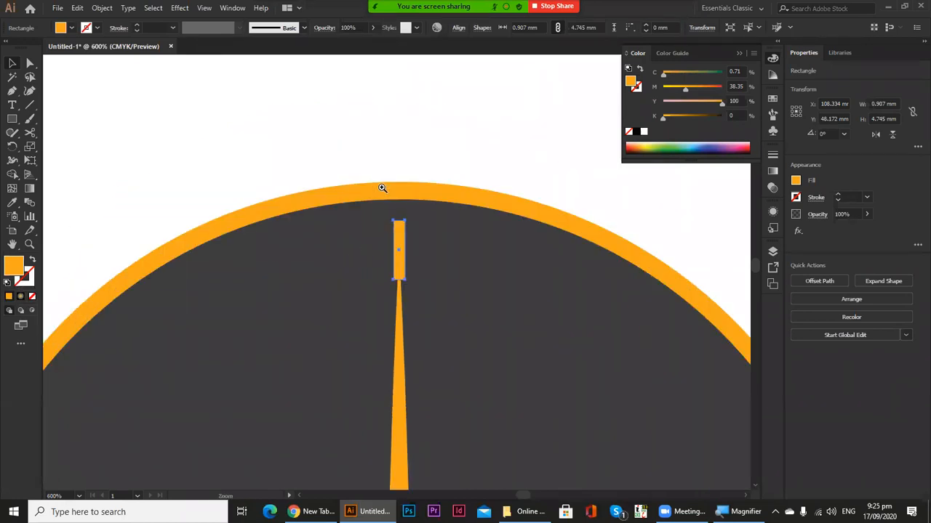
left_click(380, 303, "ctrl")
left_click(383, 310, "ctrl")
left_click(398, 302, "ctrl")
left_click_drag(398, 302, 397, 239)
left_click(398, 282, "ctrl+alt")
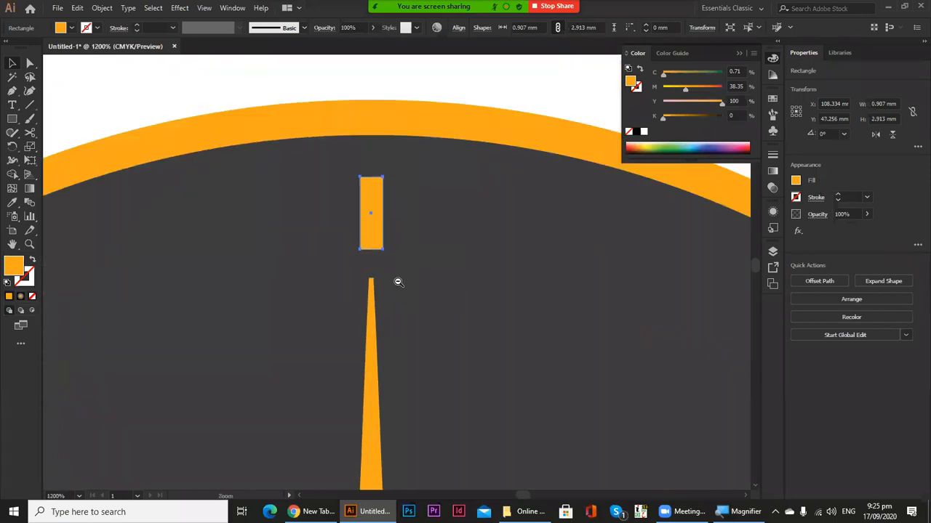
left_click(383, 305, "ctrl+alt")
left_click(383, 312, "ctrl+alt")
left_click(395, 317, "ctrl+alt")
left_click(395, 318, "ctrl+alt")
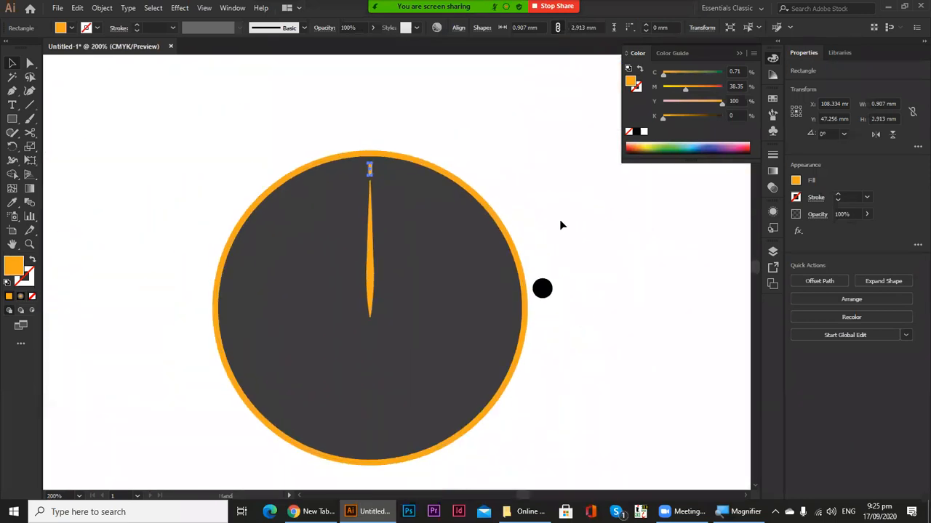
Move the small black circle farther away from the dial, to about X 165.3 mm, Y 87.4 mm
left_click(560, 222)
left_click(418, 254, "ctrl")
left_click_drag(420, 256, 455, 240)
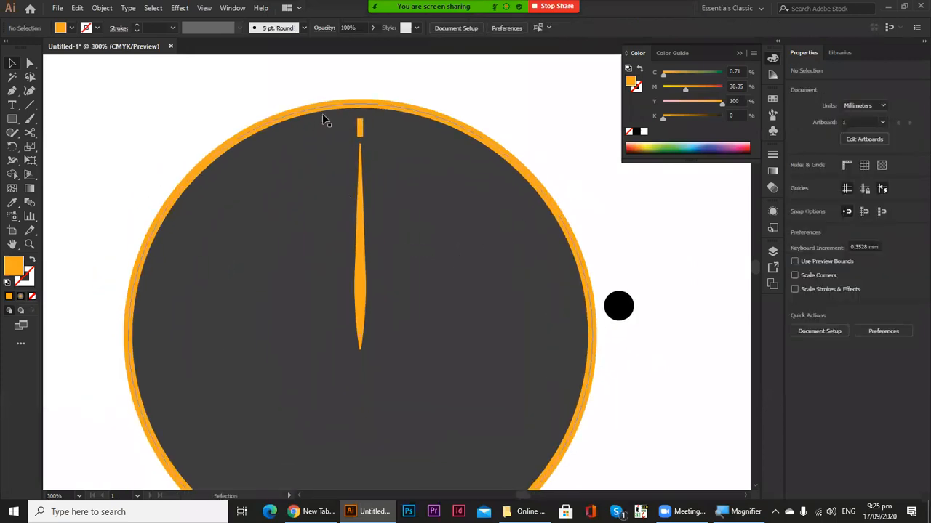
left_click(360, 127)
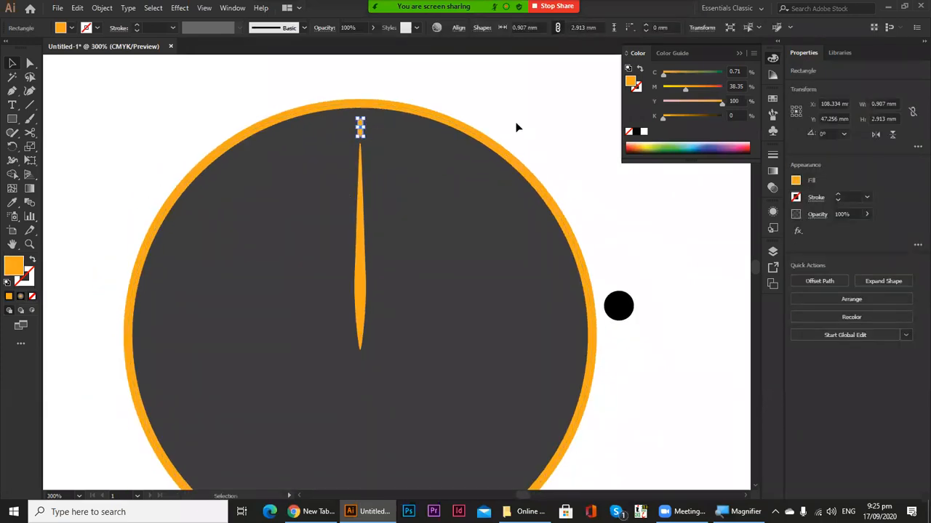
left_click_drag(623, 315, 722, 389)
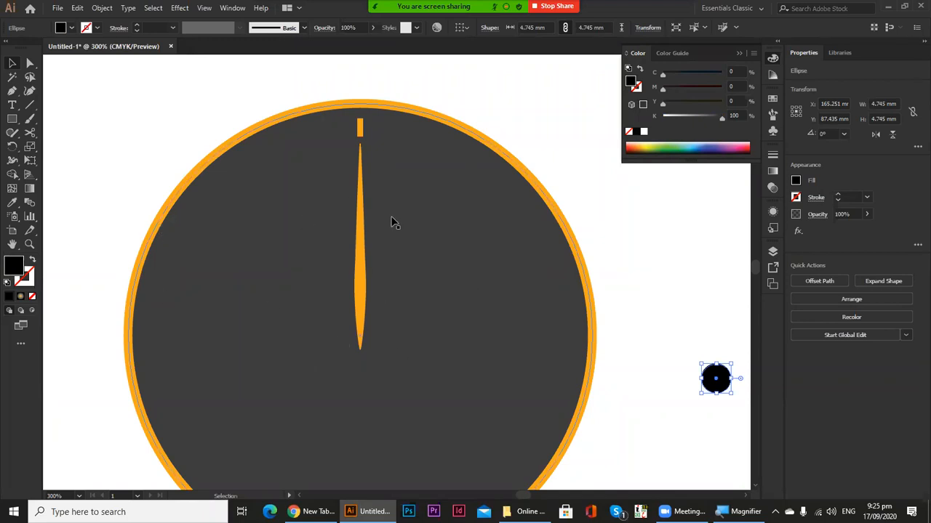
left_click(469, 216)
left_click(466, 89)
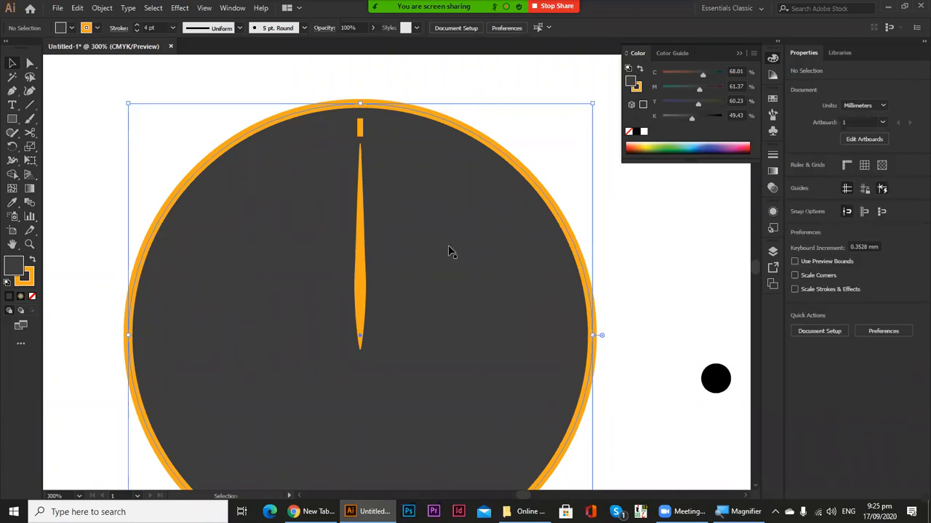
Compare the Rotate tool's pivot point for the top hour marker alone and for the marker selected together with the dial
left_click(359, 127)
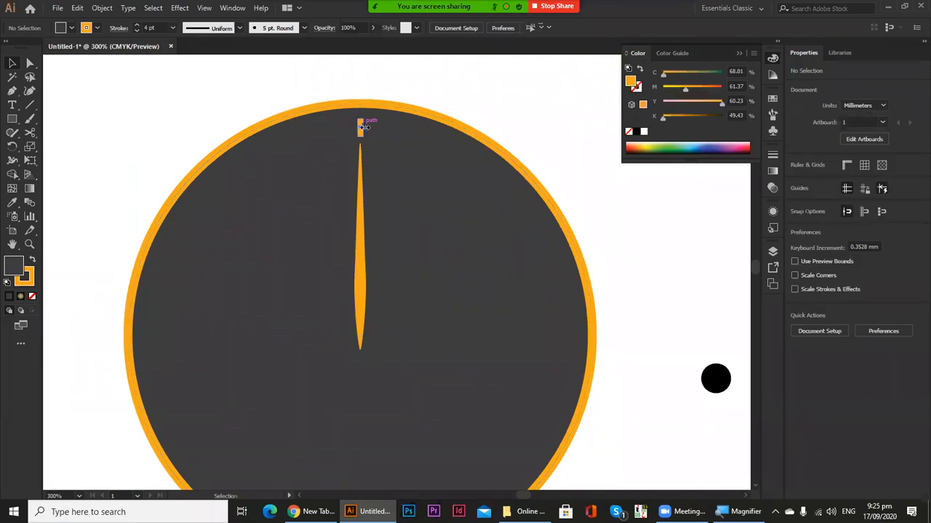
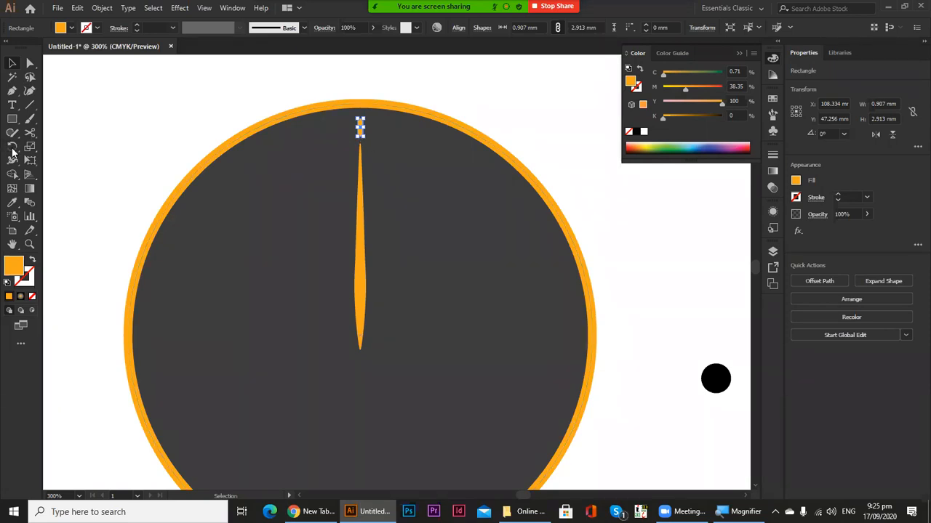
left_click(12, 149)
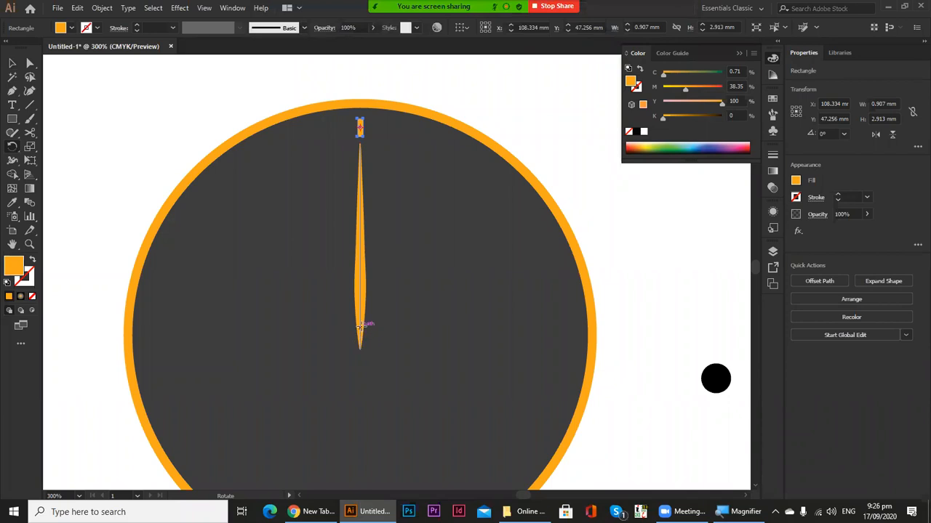
left_click(458, 280, "shift")
key("r")
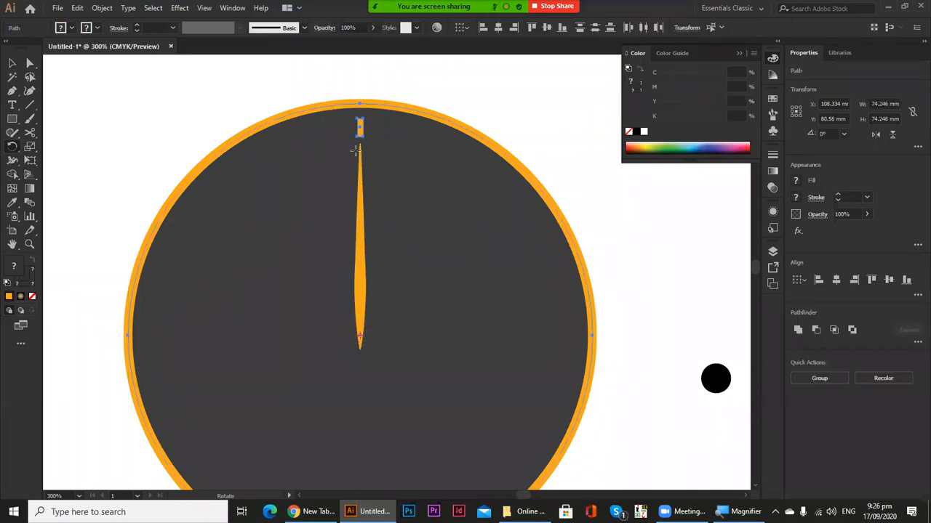
key("v")
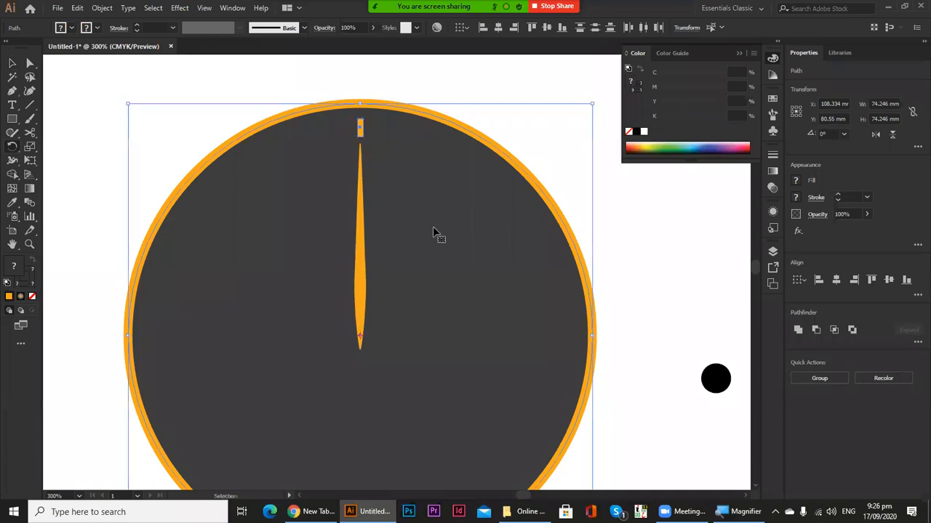
left_click(432, 289, "shift")
key("r")
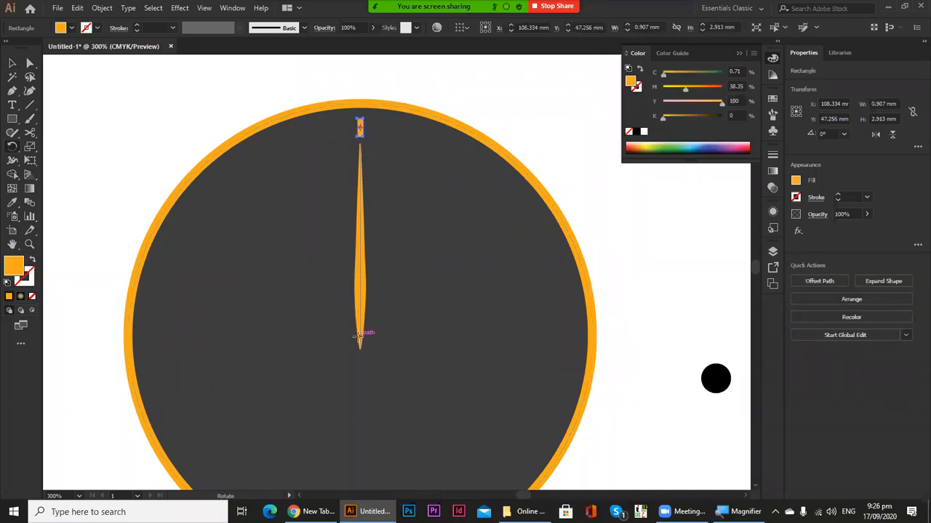
key("v")
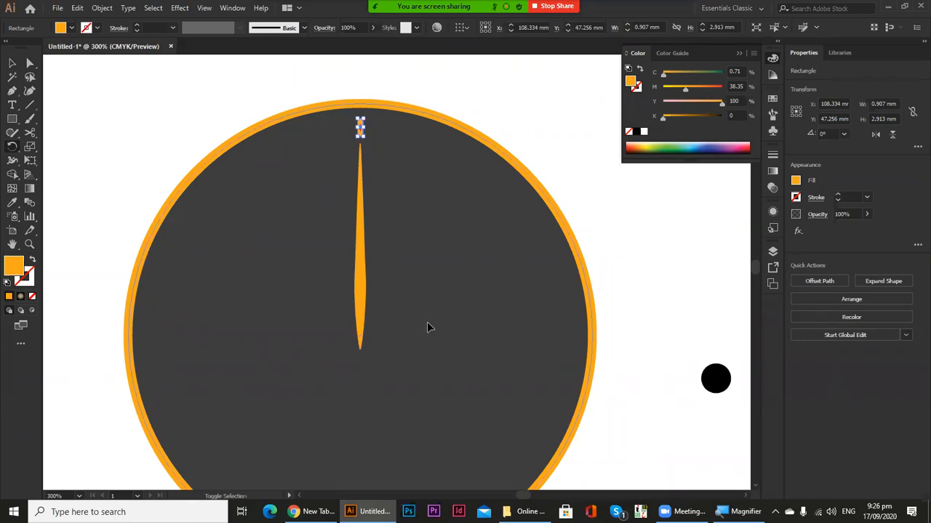
left_click(426, 327, "shift")
key("r")
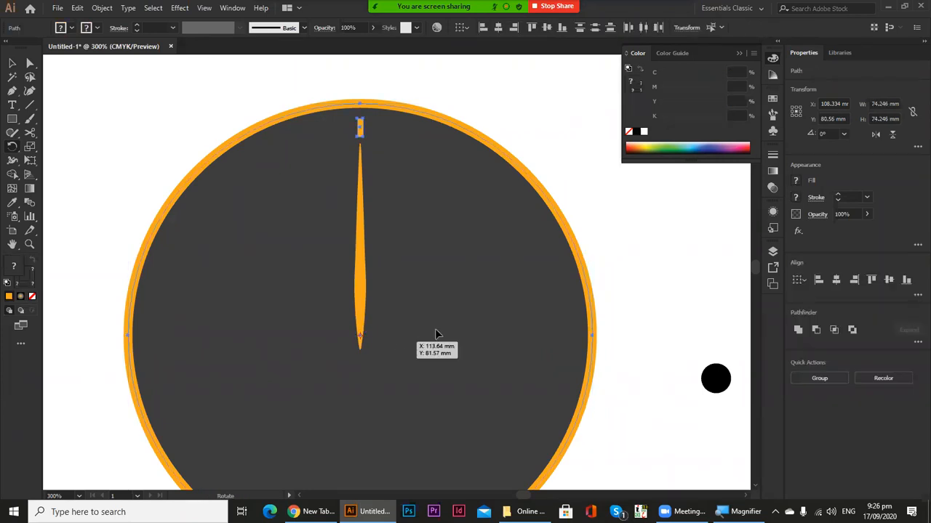
key("v")
left_click(399, 253, "shift")
key("r")
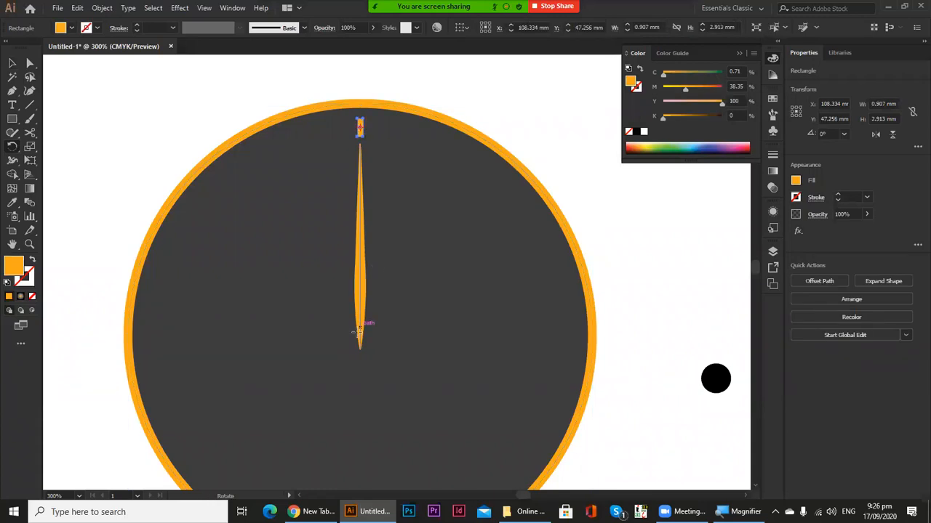
left_click(398, 322, "ctrl+shift")
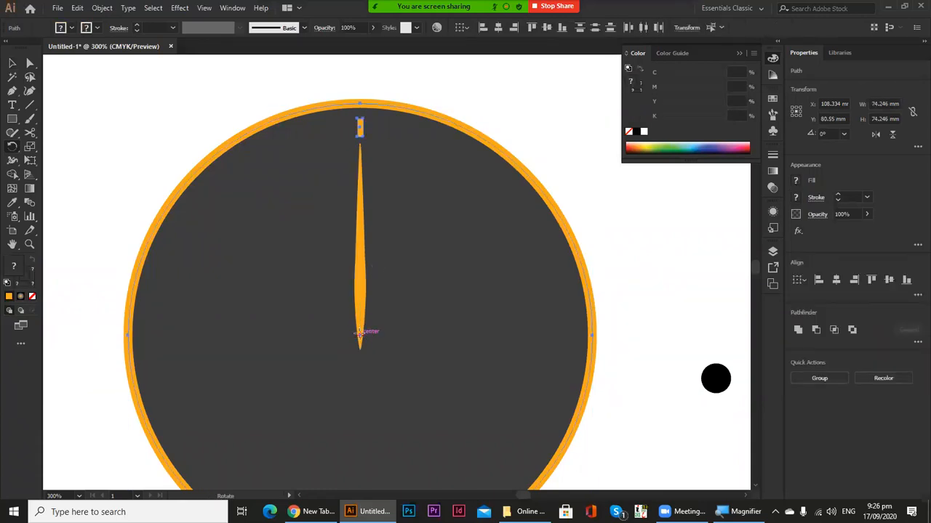
Try to rotate the hour marker together with the dial about the dial's centre
left_click(12, 64)
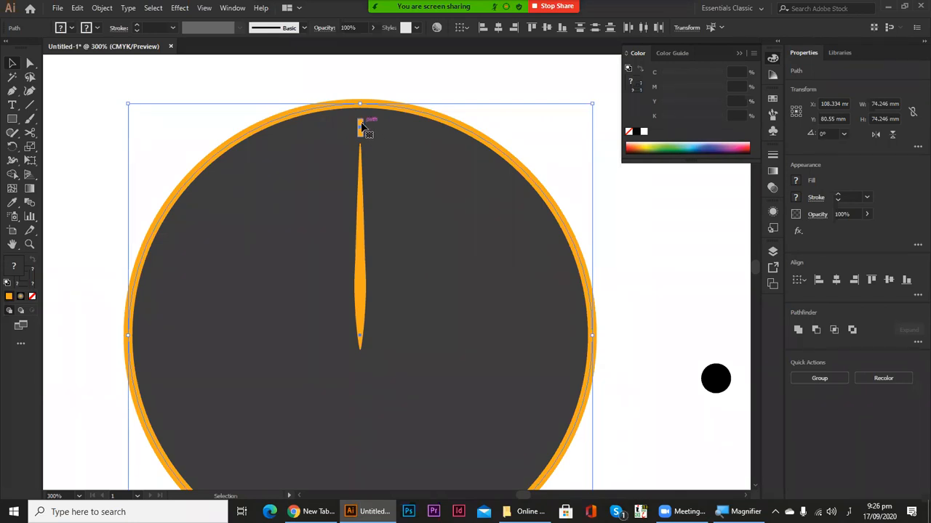
left_click_drag(474, 217, 601, 342)
key("ctrl+z")
left_click(13, 147)
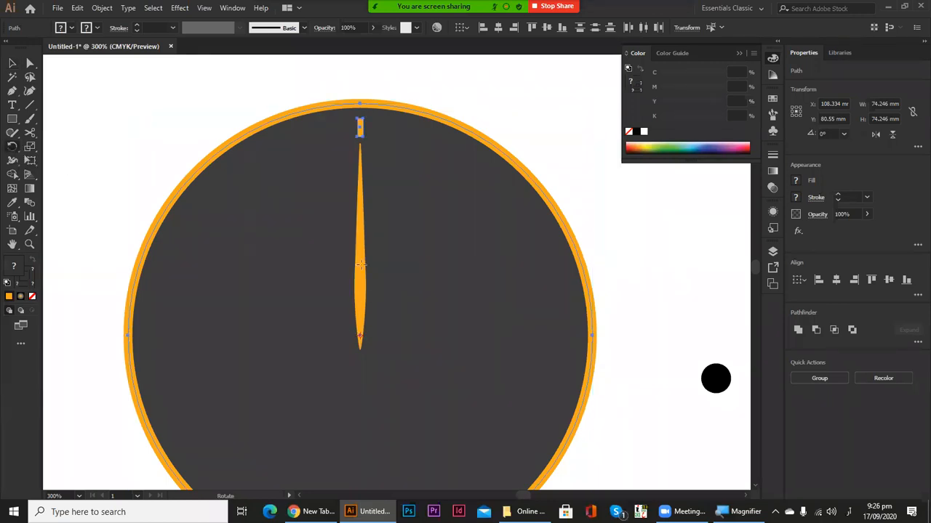
left_click_drag(359, 125, 375, 128)
left_click_drag(426, 149, 358, 248)
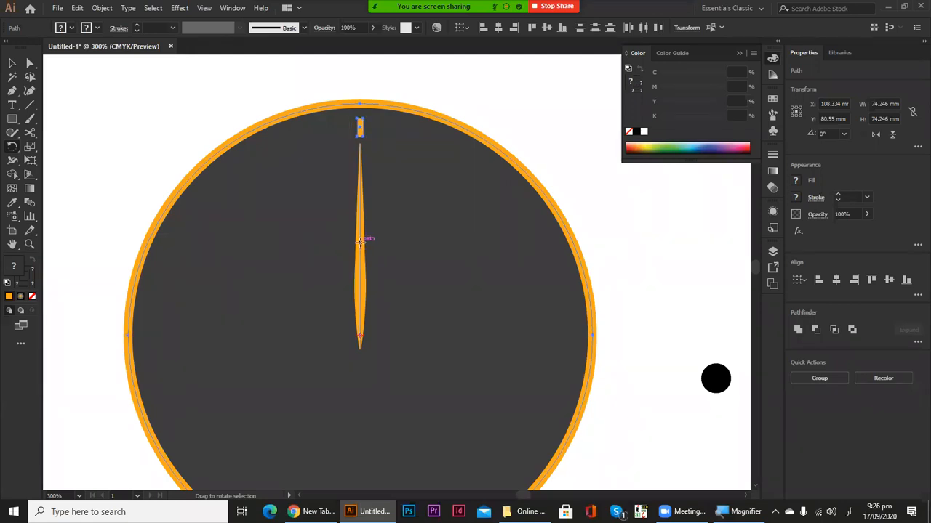
left_click_drag(359, 128, 474, 214)
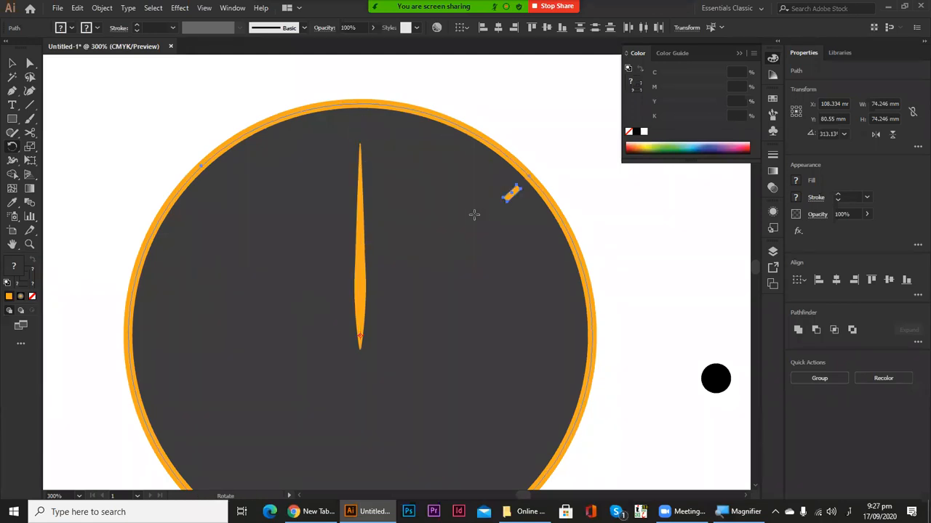
key("ctrl+z")
left_click(496, 235, "alt")
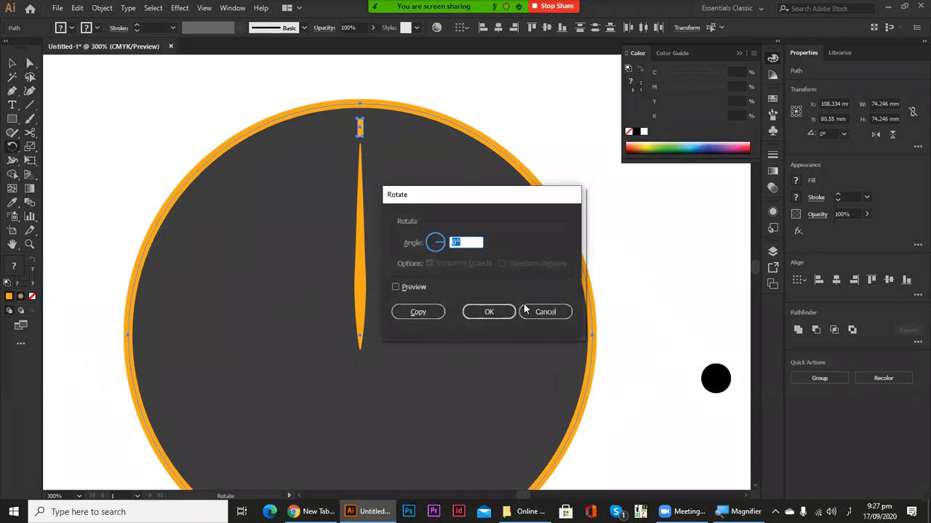
key("Escape")
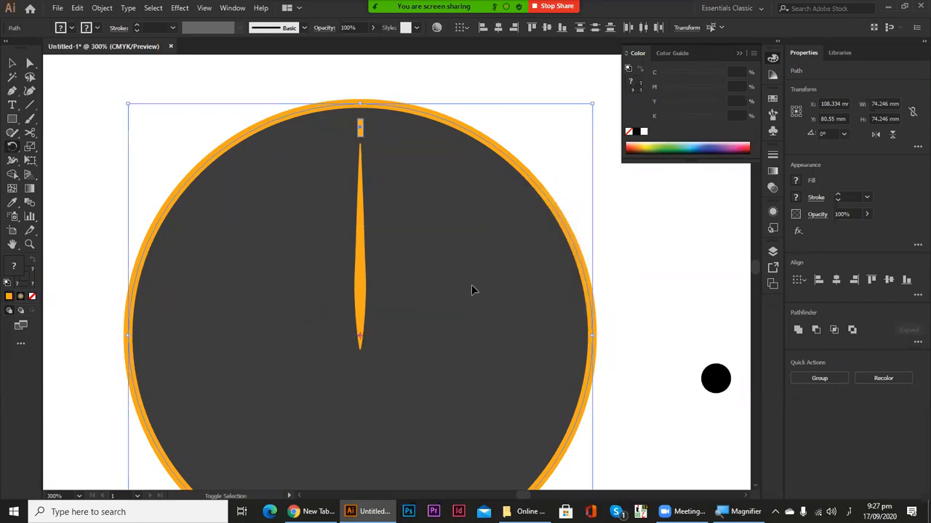
Rotate a copy of the top hour marker about 91° clockwise around the dial's centre, and repeat the transformation once for the 6 o'clock position
left_click(359, 128, "ctrl")
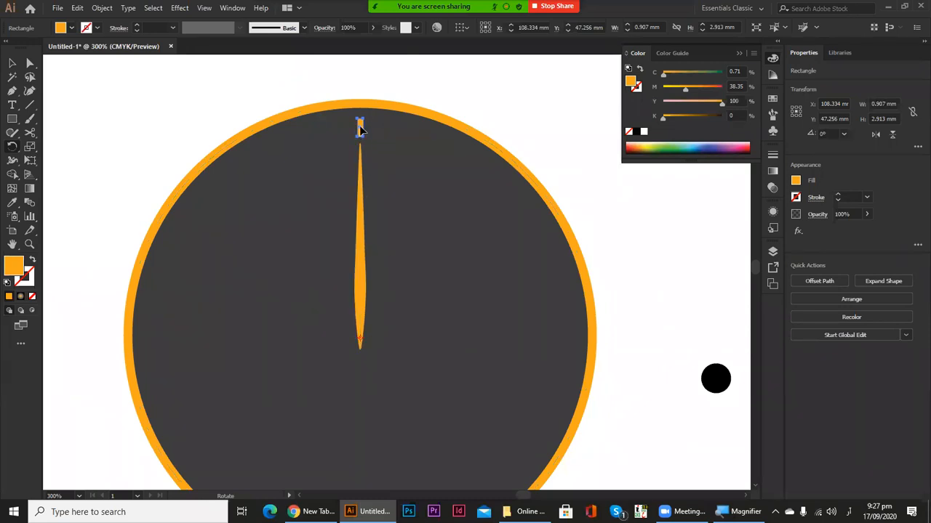
left_click_drag(369, 128, 499, 338)
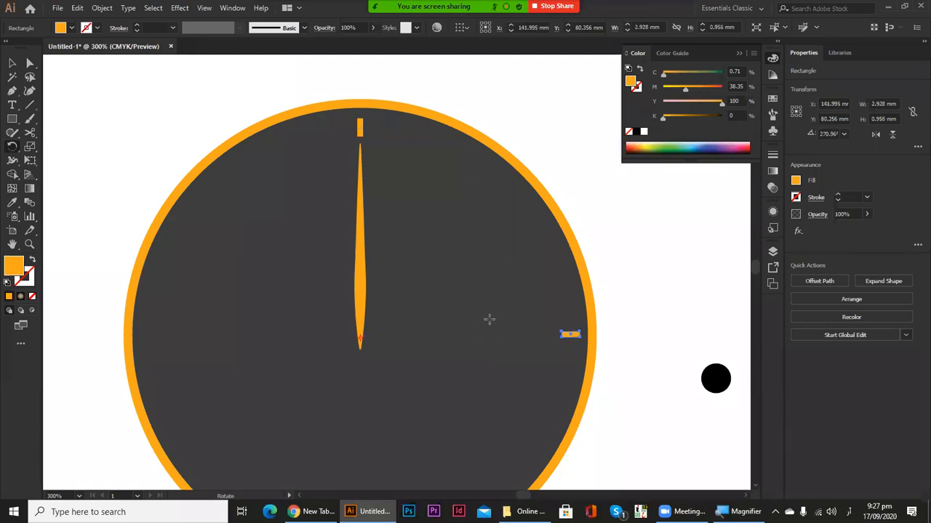
key("ctrl+z")
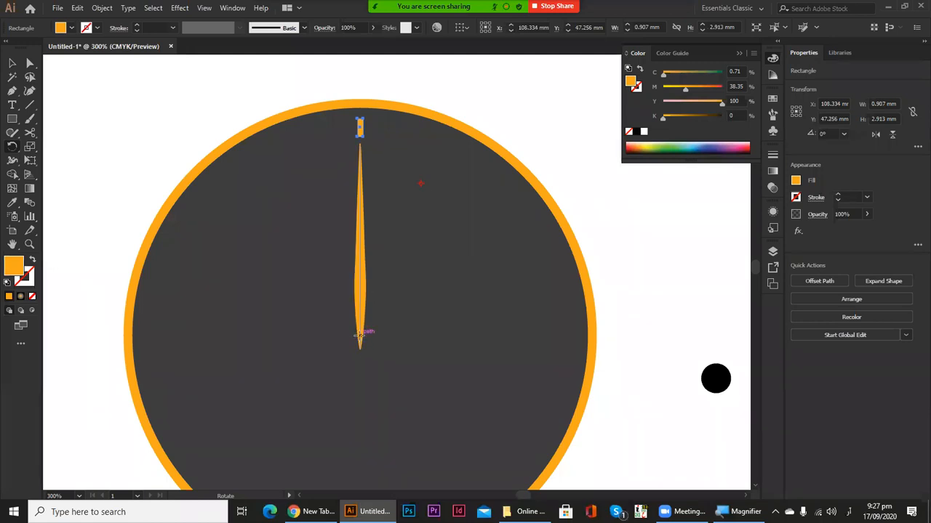
left_click(360, 337)
left_click_drag(366, 124, 510, 335)
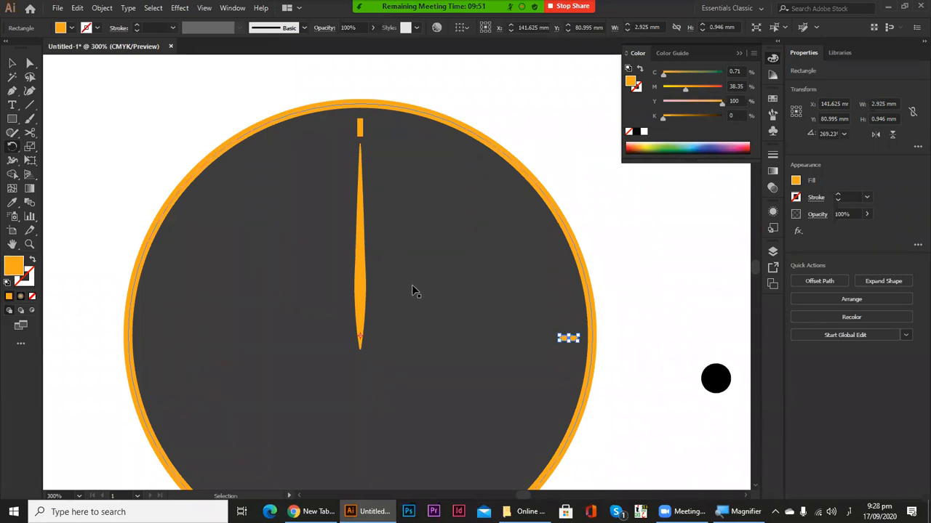
key("ctrl+d")
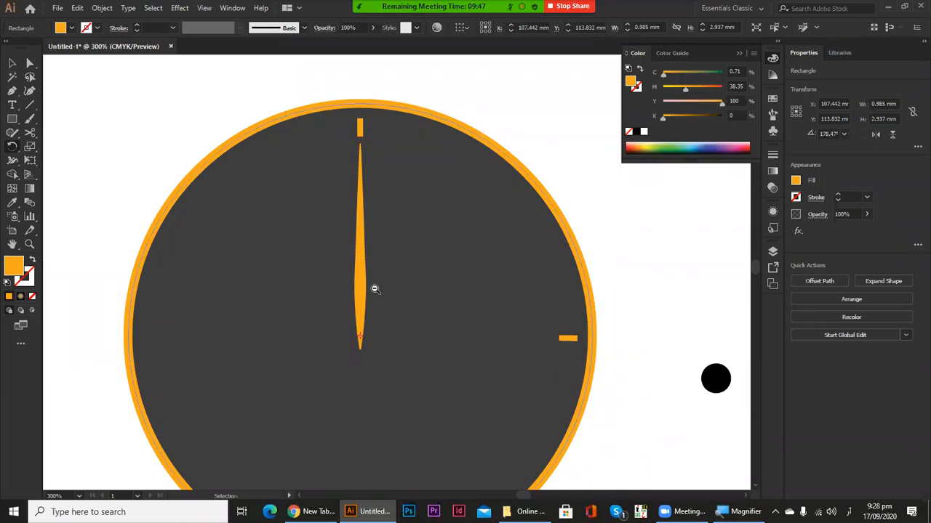
Repeat the last rotated copy once more to add the 9 o'clock marker, and leave the marker deselected
left_click(396, 307, "alt")
key("ctrl+d")
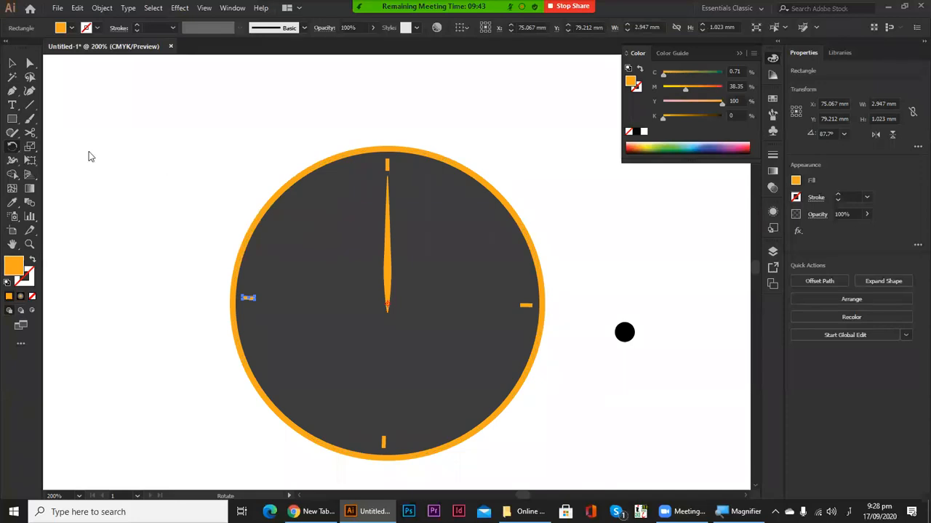
left_click(13, 66)
left_click(141, 164)
left_click(294, 221, "ctrl")
left_click_drag(343, 287, 258, 269)
left_click(259, 268, "ctrl+alt")
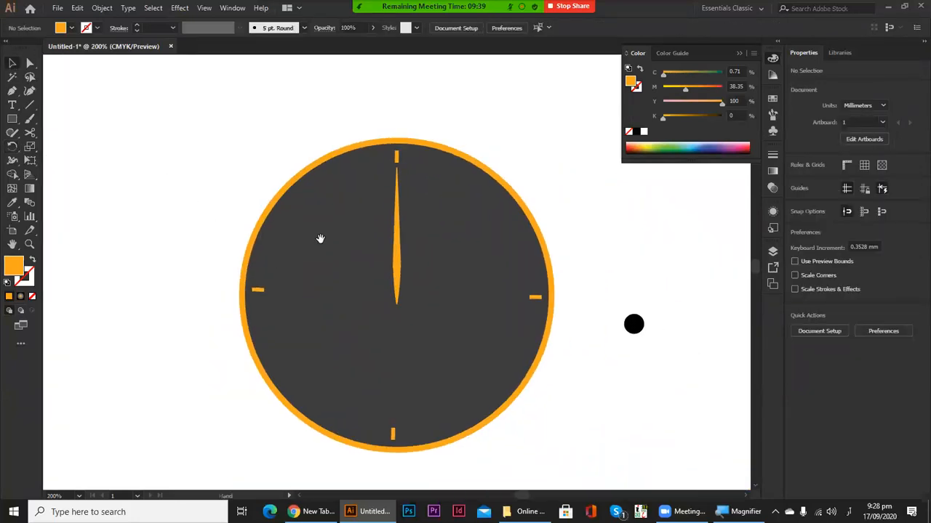
Check the hour markers around the dial, selecting the 12 o'clock and 6 o'clock markers individually
left_click(397, 156)
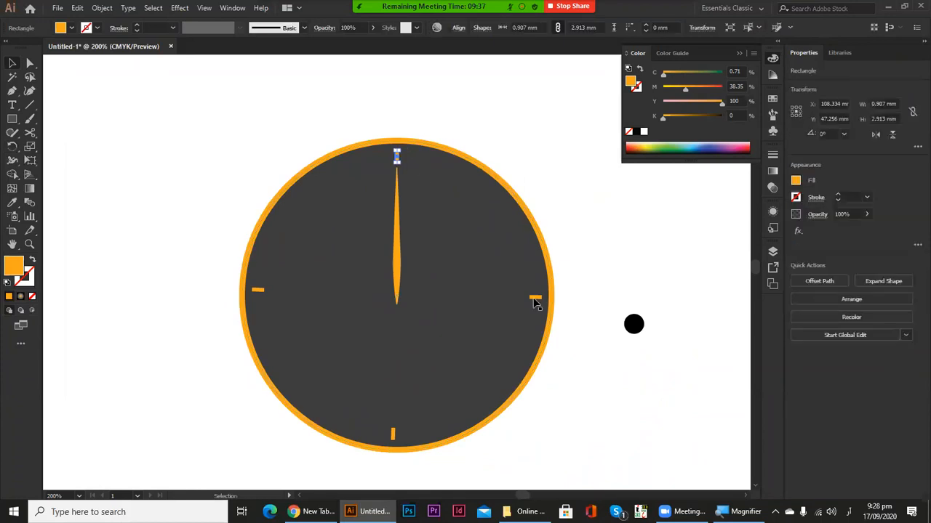
left_click(393, 434)
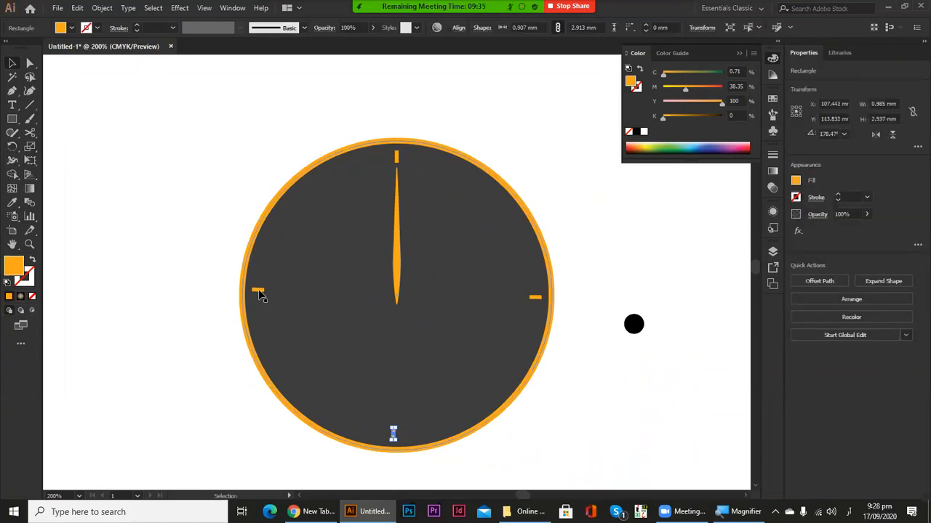
left_click(598, 199)
left_click(384, 270, "ctrl")
left_click_drag(384, 280, 399, 356)
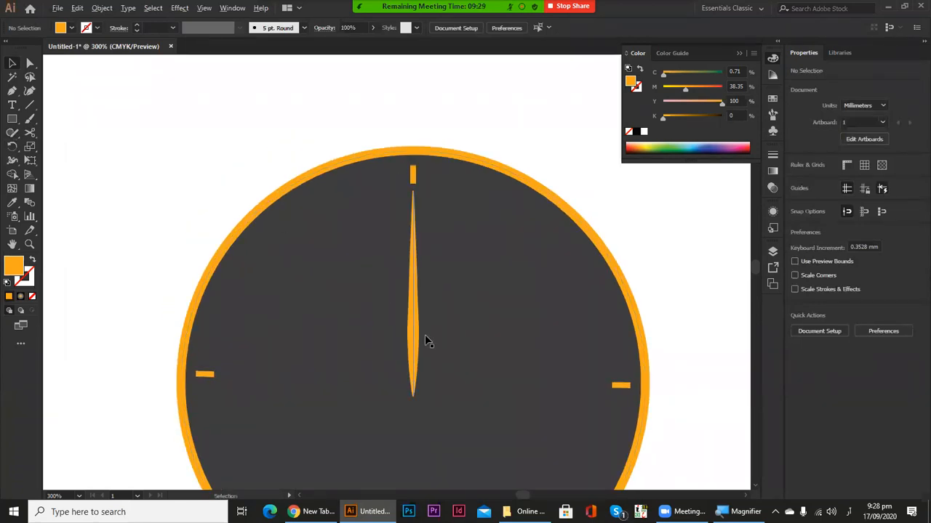
left_click(412, 175)
key("ctrl+minus")
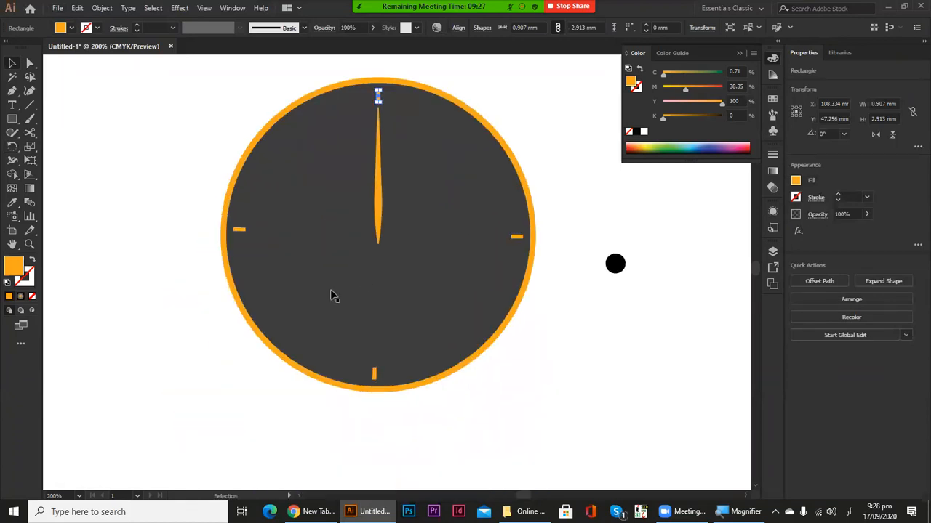
left_click(590, 177)
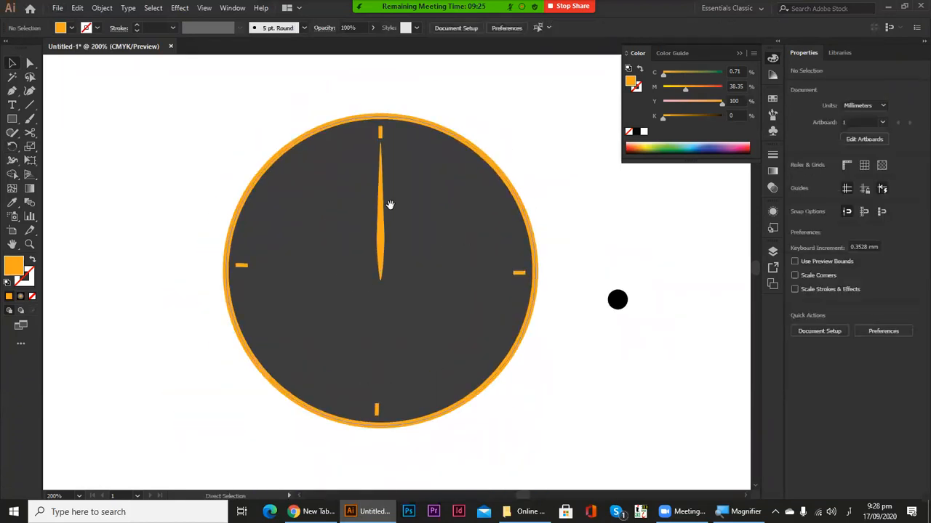
key("ctrl+plus")
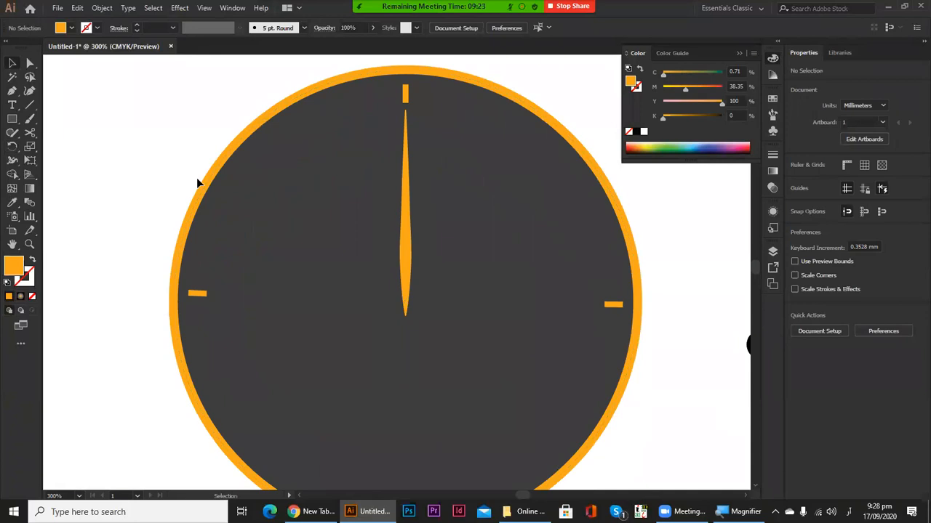
Rotate a copy of the tapered hand about 79° clockwise around the dial's centre, and repeat the transformation once for a third hand
left_click(411, 230)
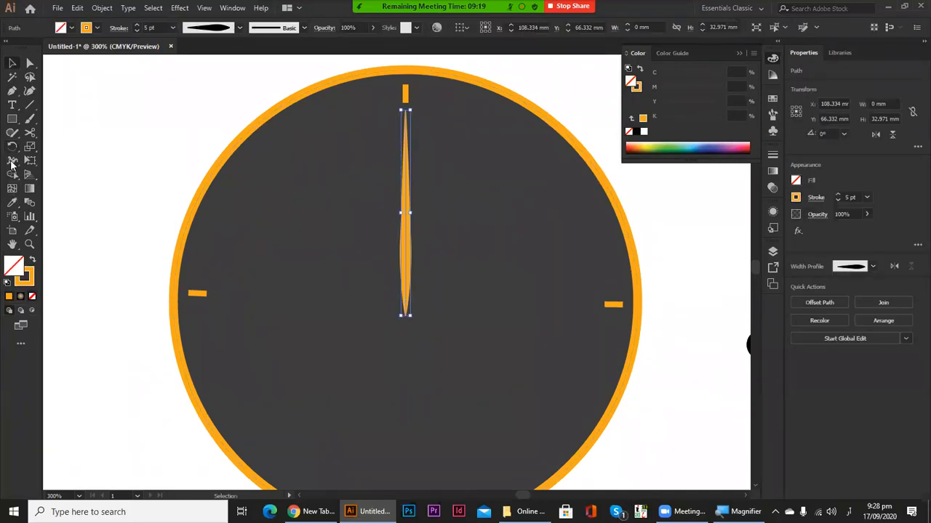
key("r")
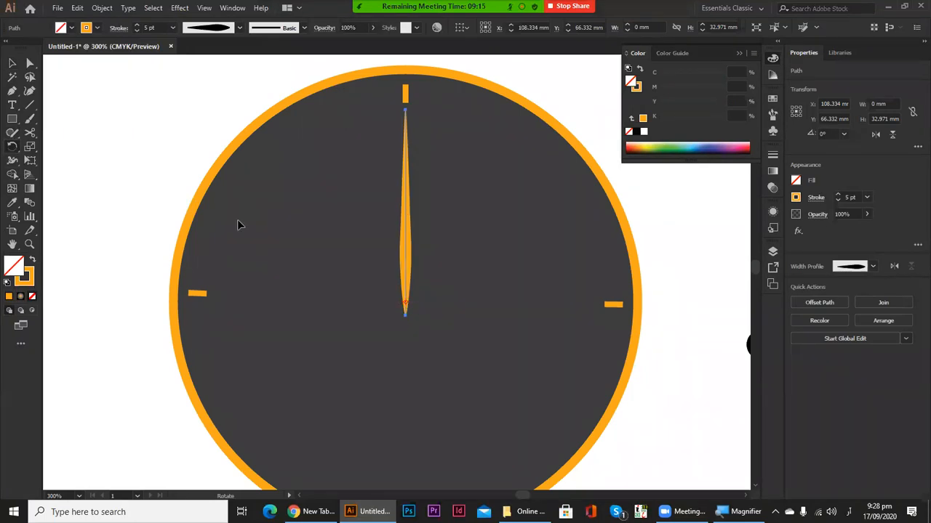
left_click_drag(405, 158, 498, 282)
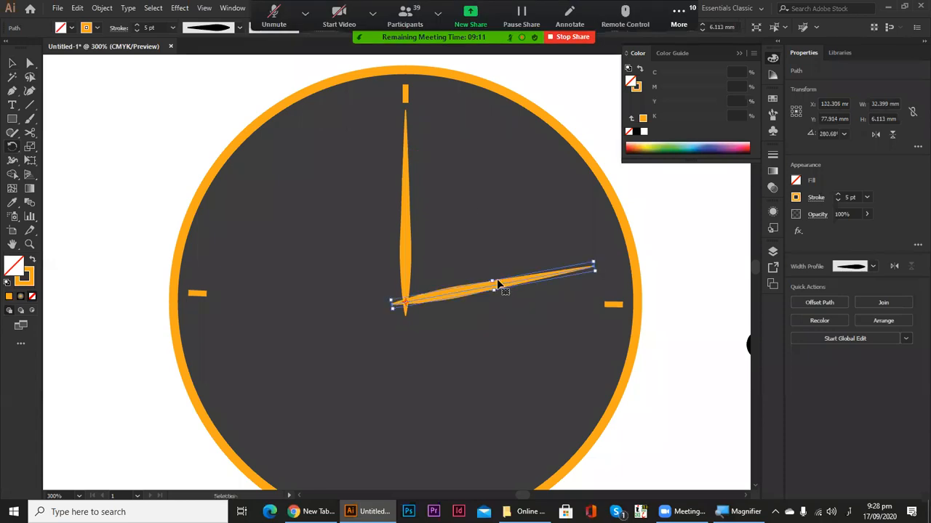
key("ctrl+d")
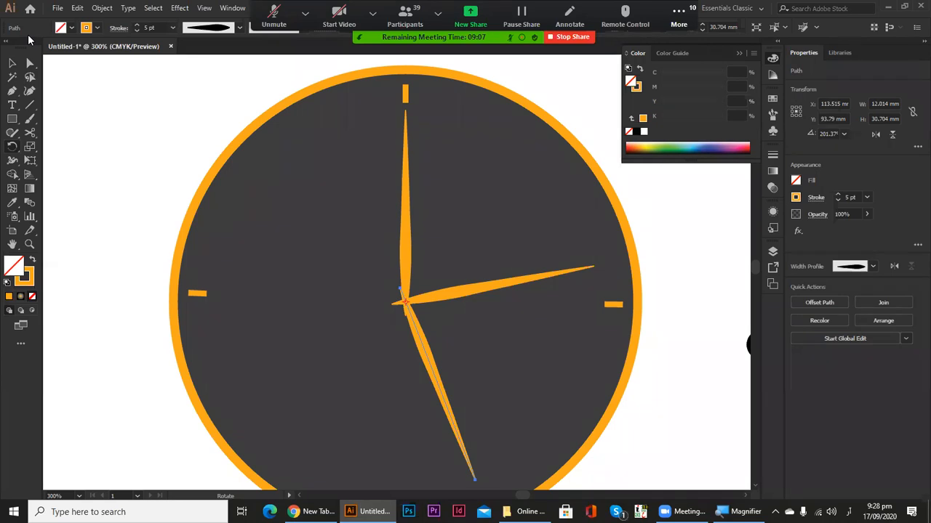
Set the stroke of the hand pointing towards 3 o'clock to orange-red, about C 18.5, M 89.3, Y 100, K 8.7
key("v")
left_click(502, 283)
left_click(26, 285)
double_click(25, 284)
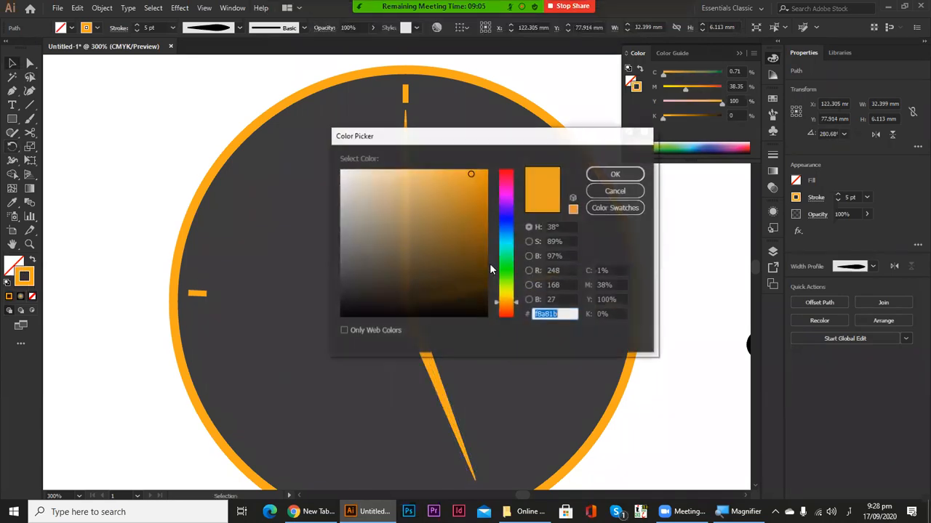
left_click(505, 318)
left_click(506, 313)
left_click(467, 208)
key("Return")
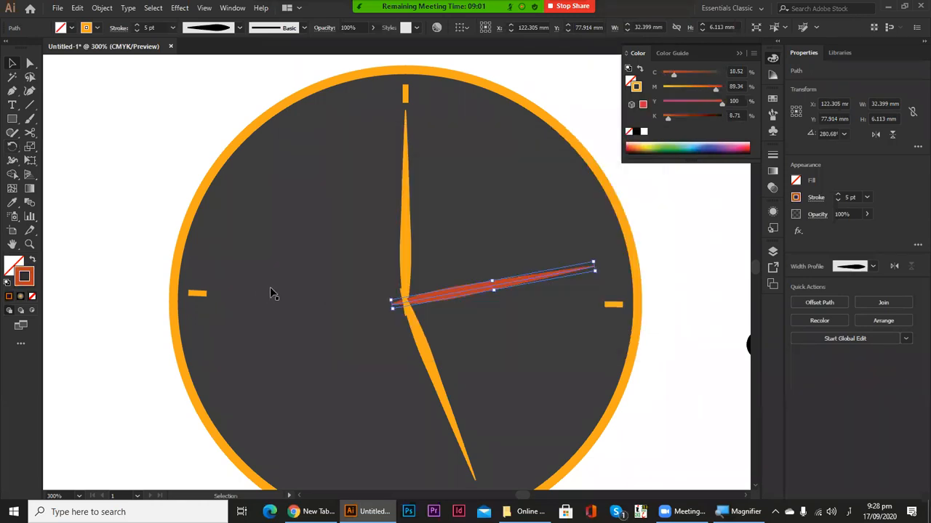
Set the stroke of the hand pointing towards 5 o'clock to black (000000) and deselect it
left_click(445, 403)
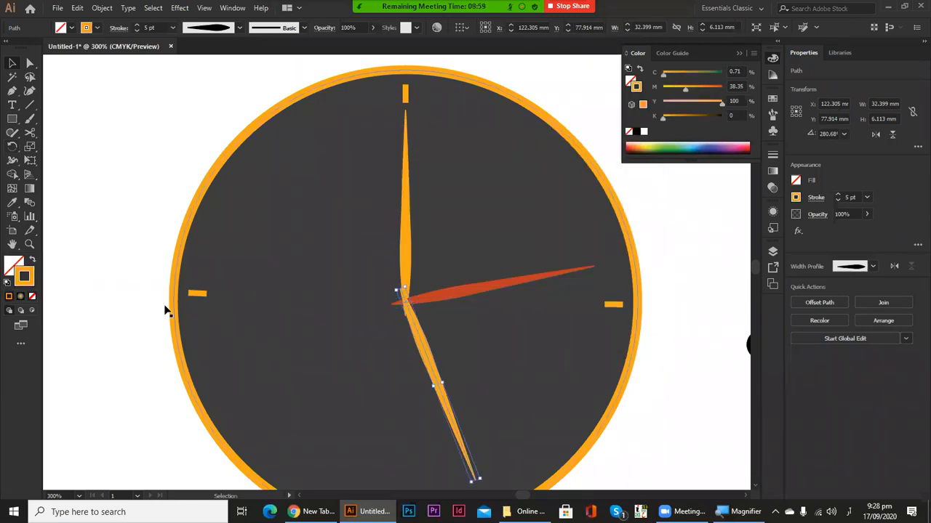
left_click_drag(399, 273, 341, 317)
left_click(600, 179)
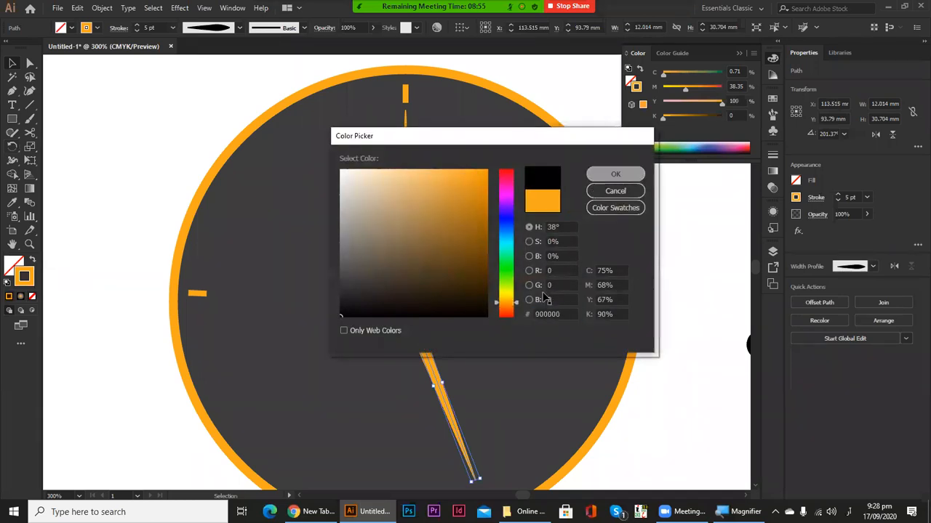
scroll(395, 324, "down", 1)
scroll(577, 357, "up", 1)
left_click(703, 376)
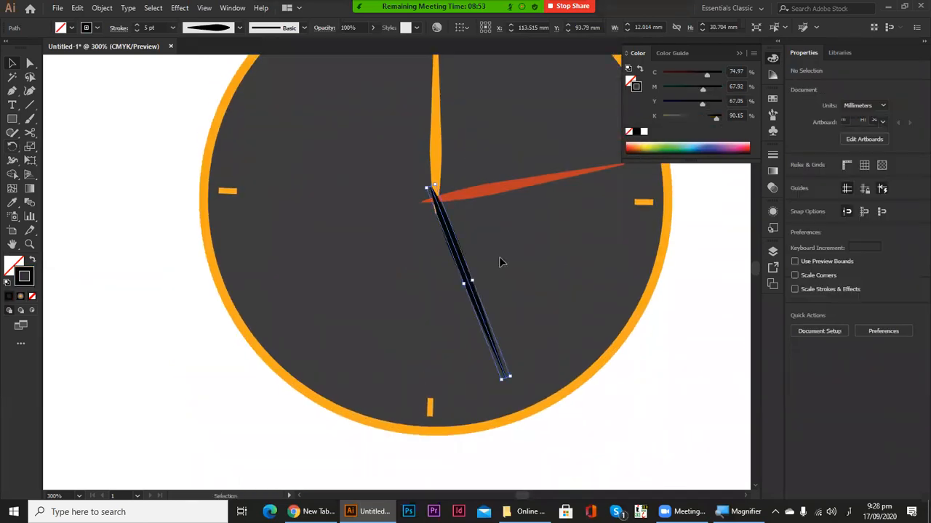
Lighten the dial's grey fill by setting its black (K) value to 11%, and deselect the dial
left_click(577, 223)
left_click(631, 81)
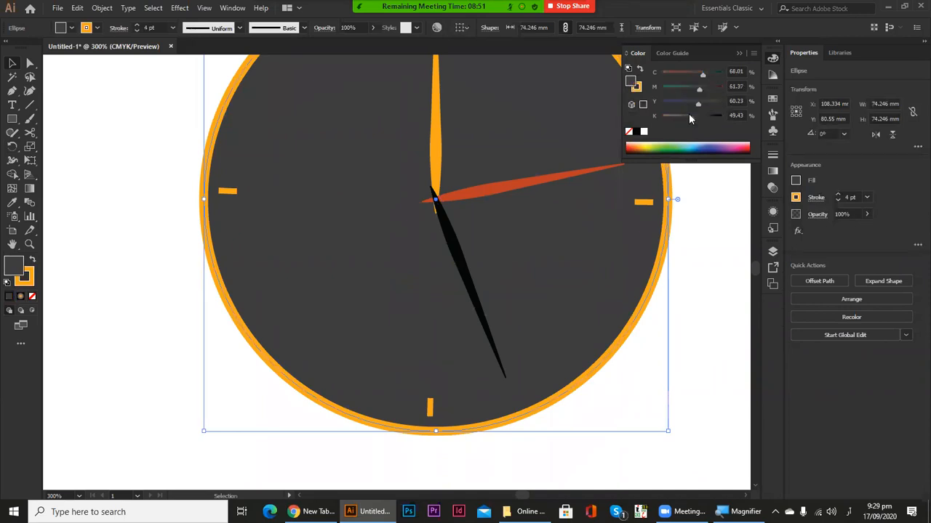
left_click_drag(678, 120, 666, 124)
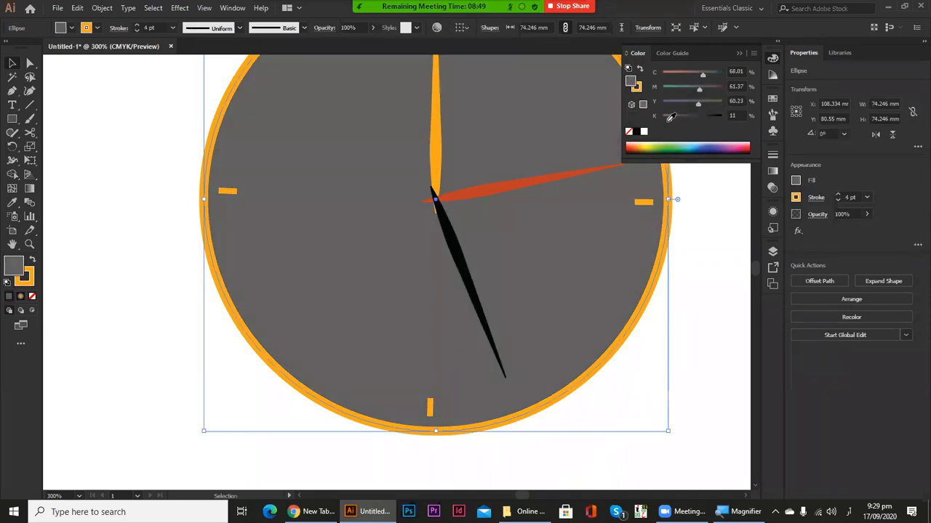
left_click(716, 269)
left_click(351, 310, "ctrl+alt")
left_click_drag(349, 280, 334, 328)
left_click(410, 284, "ctrl")
left_click(399, 290, "ctrl+alt")
left_click(415, 327, "ctrl+alt")
left_click(430, 252, "ctrl")
left_click_drag(436, 254, 436, 187)
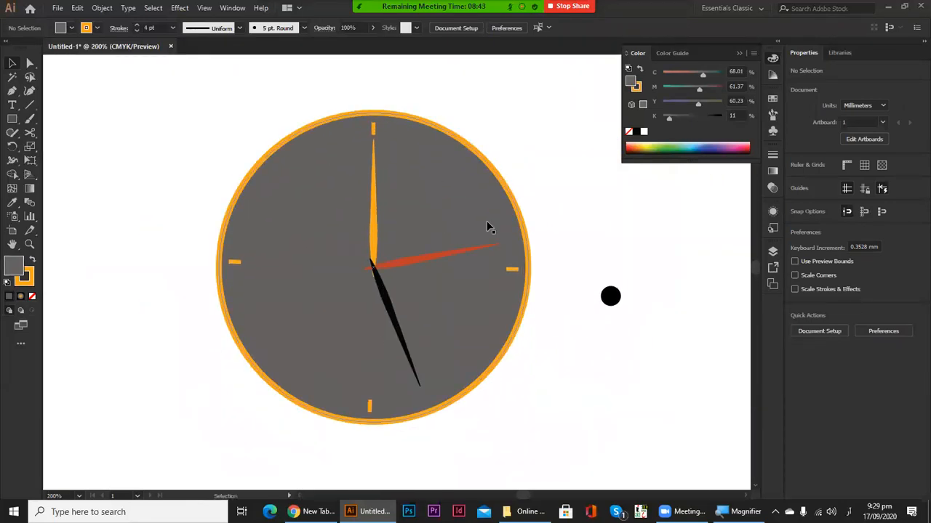
left_click(17, 135)
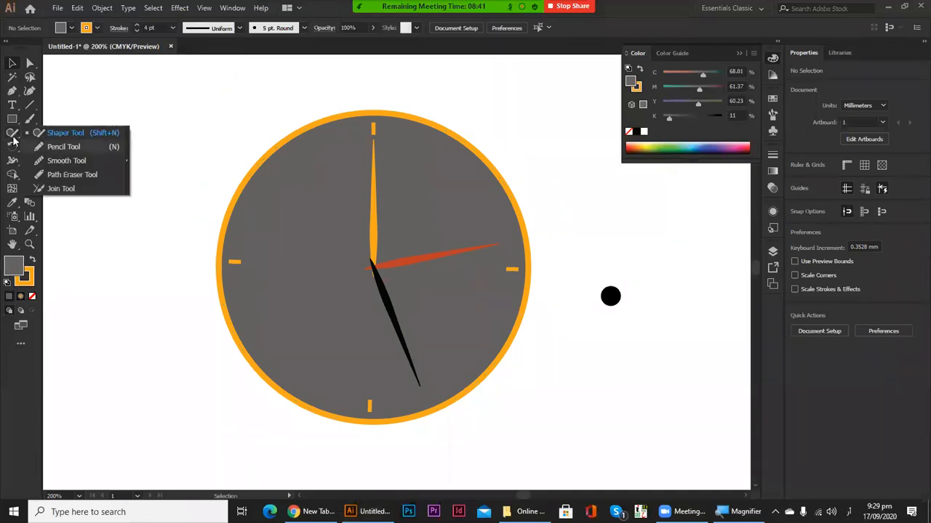
left_click(13, 149)
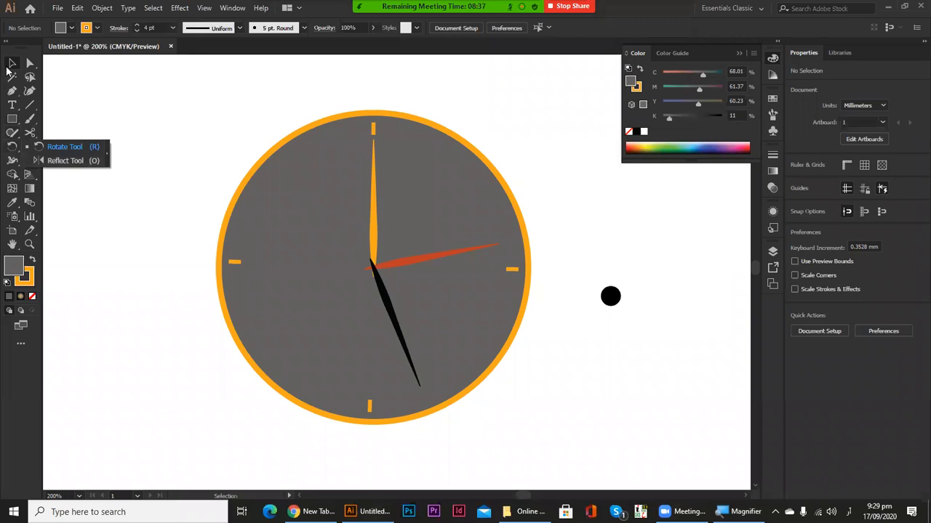
left_click(14, 66)
Draw a square about 46.6 mm on a side on the empty area below the clock
left_click(405, 322)
left_click_drag(425, 388, 455, 312)
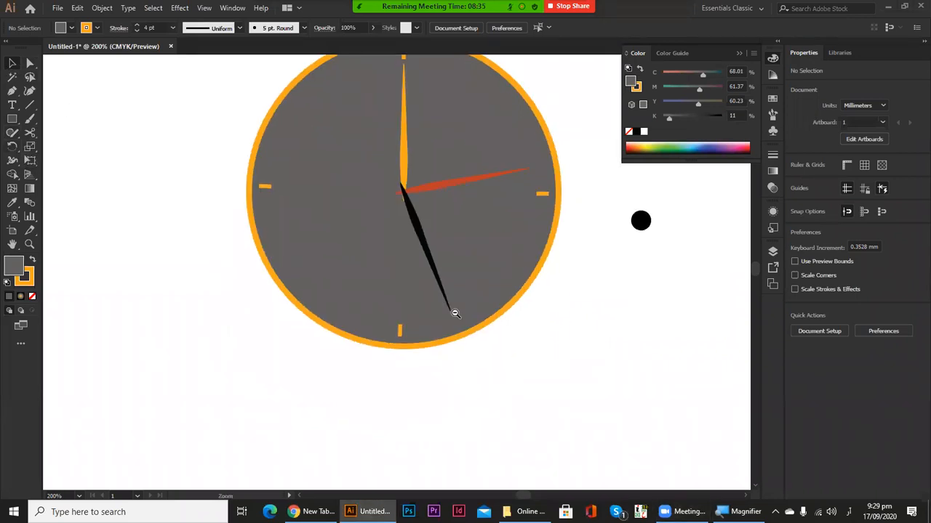
scroll(364, 309, "down", 2)
left_click_drag(299, 305, 353, 308)
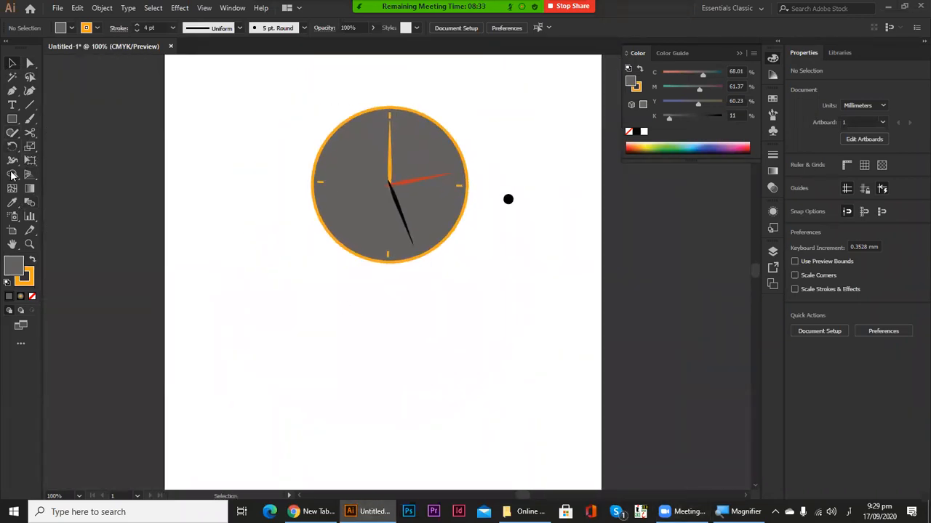
left_click(12, 119)
left_click_drag(334, 362, 296, 333)
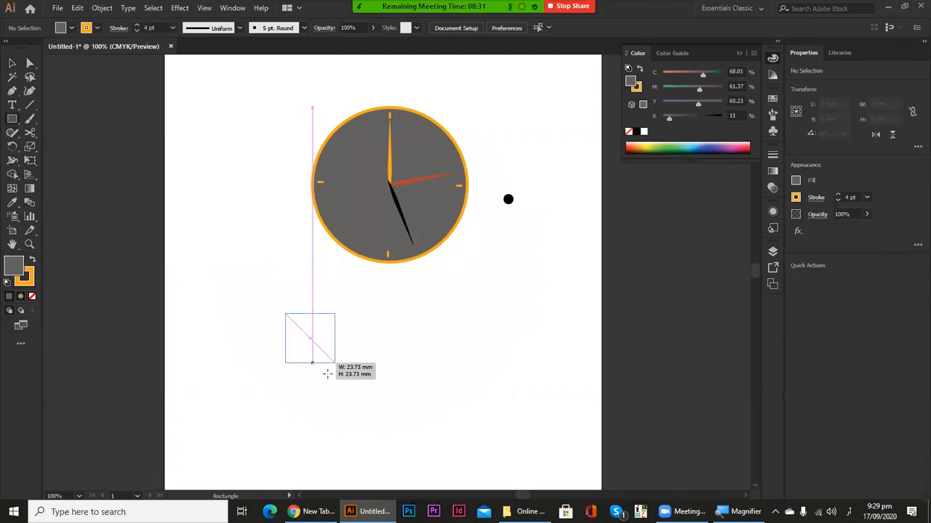
left_click_drag(326, 373, 383, 410)
left_click(10, 64)
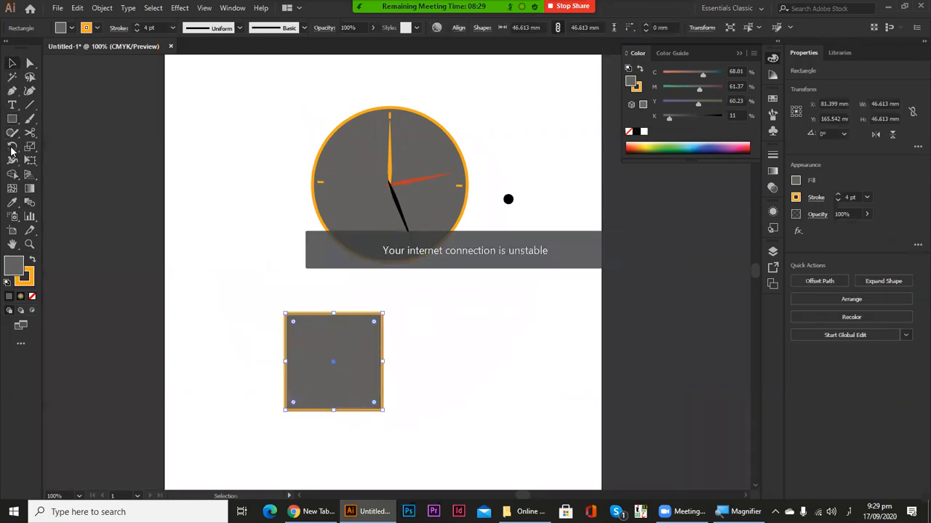
Reflect the square freehand with the Reflect tool about a point beside it, moving it to about X 174.6 mm, Y 106.5 mm
left_click_drag(14, 151, 66, 161)
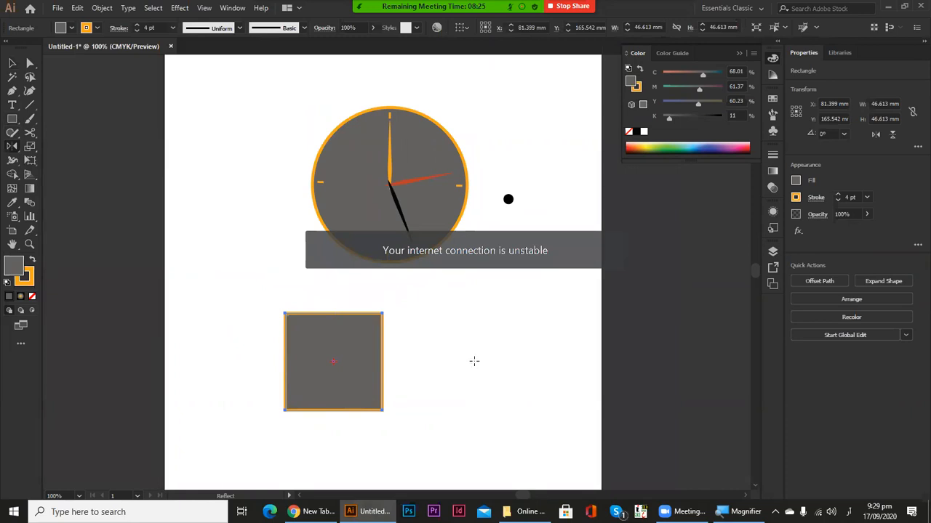
left_click(471, 364)
left_click_drag(335, 338, 453, 312)
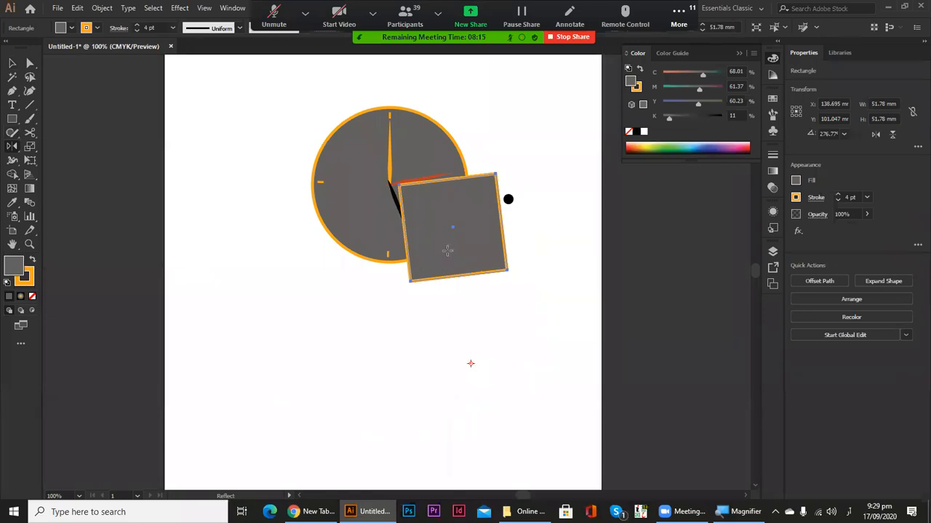
left_click_drag(459, 246, 391, 309)
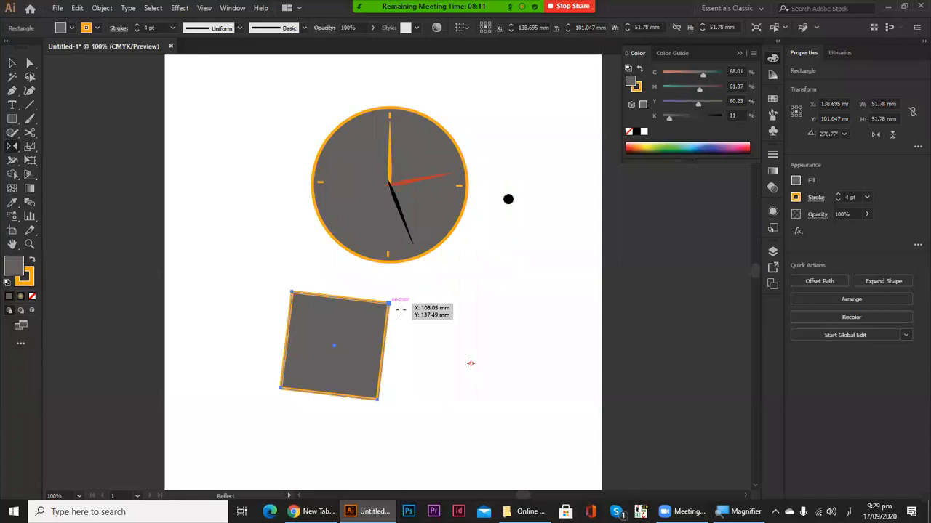
left_click_drag(394, 272, 505, 275)
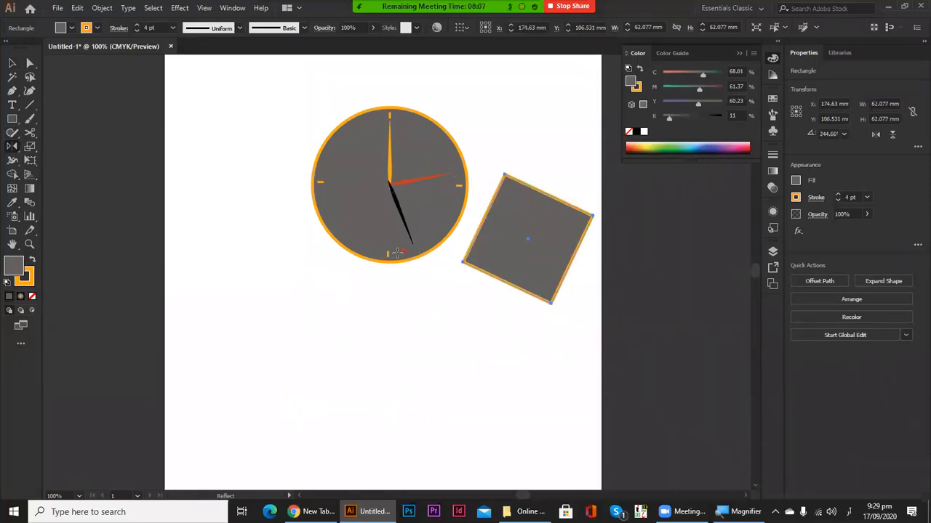
left_click(358, 339, "alt")
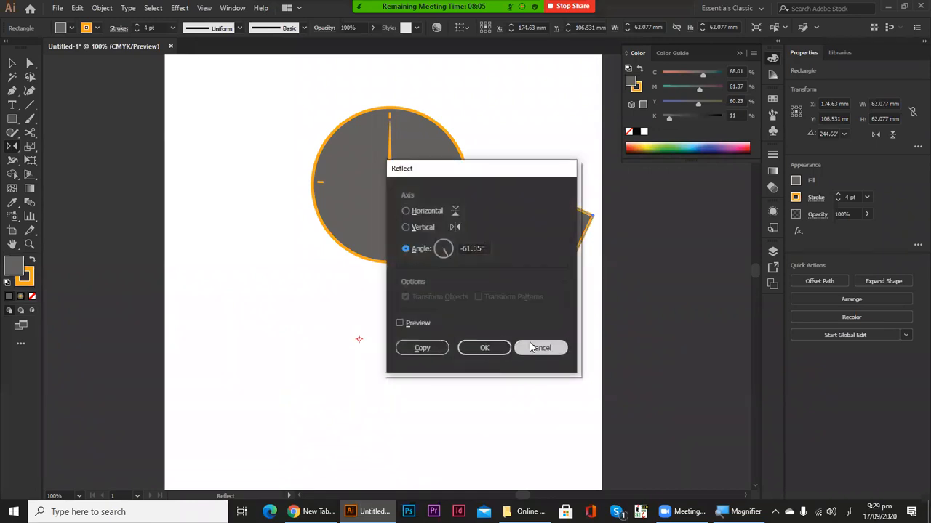
left_click(540, 347)
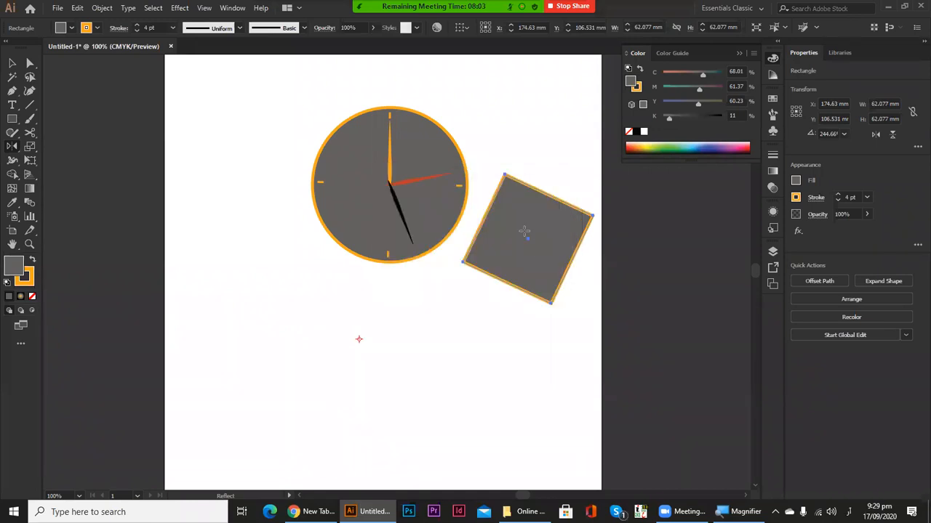
left_click(545, 308)
Reflect a copy of the tilted square about a point below the clock, placing it at about X 179.8 mm, Y 206.2 mm
left_click(402, 352, "alt")
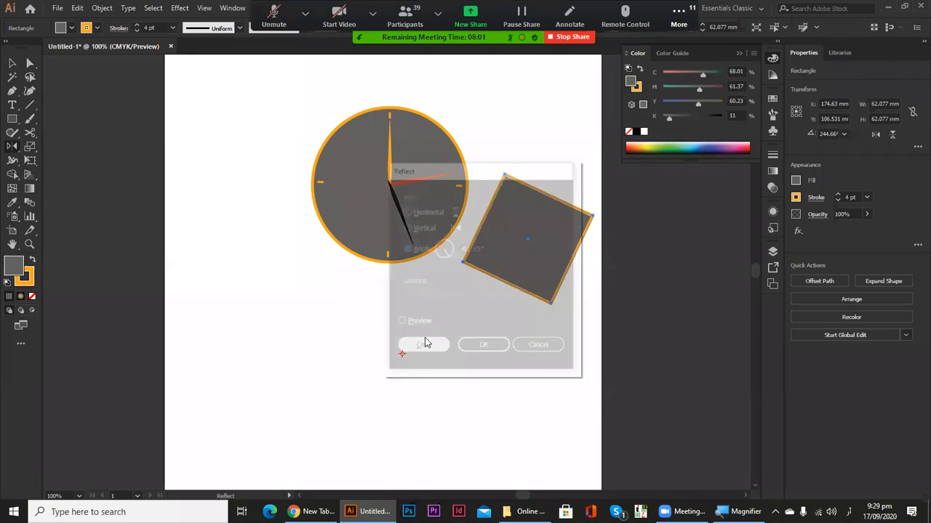
key("Escape")
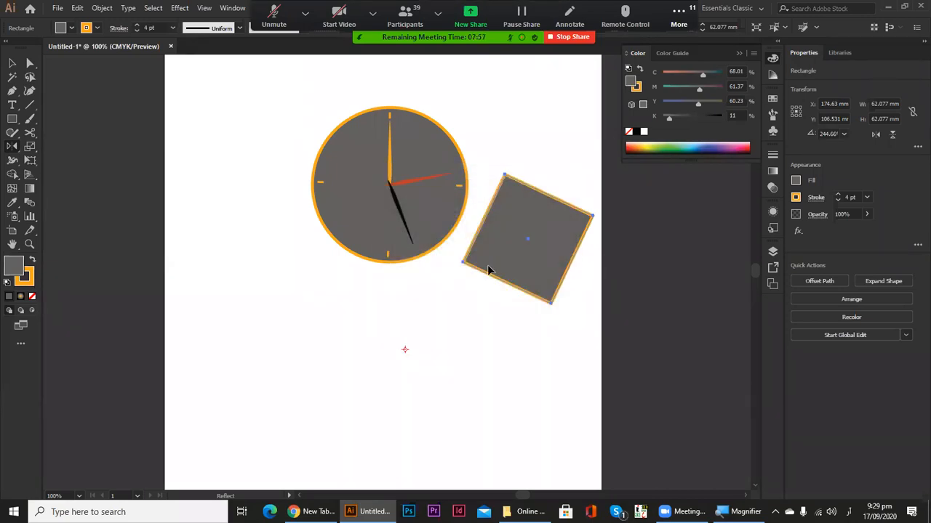
left_click_drag(550, 237, 476, 398)
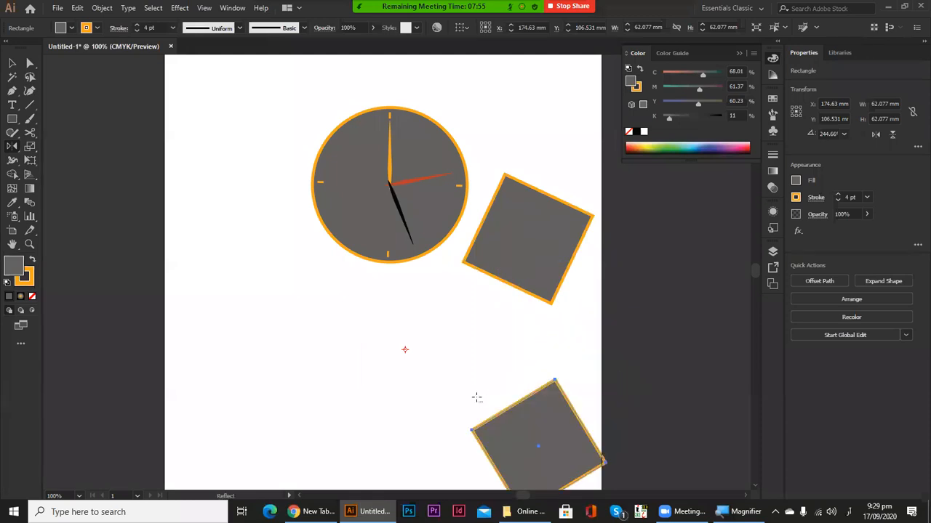
scroll(485, 333, "down", 3)
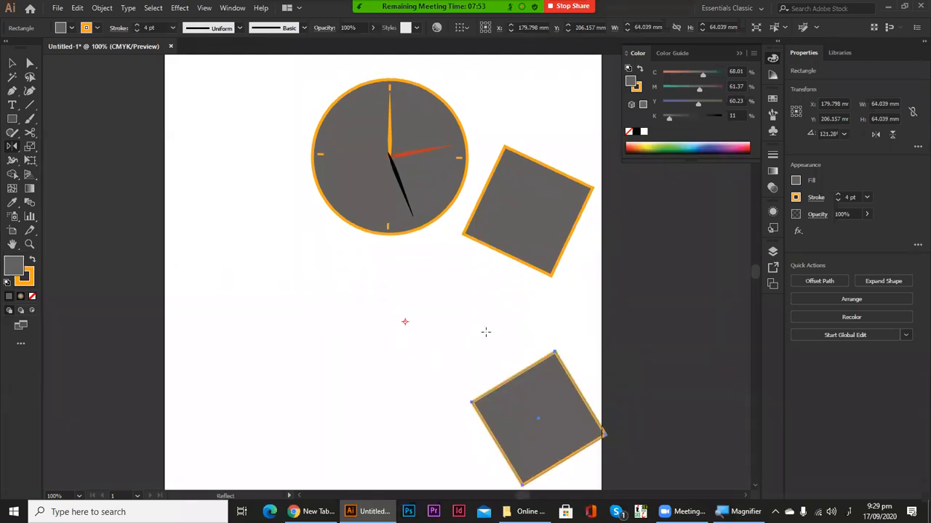
Repeat the last reflected copy six times to stack more squares on the two existing ones
key("v")
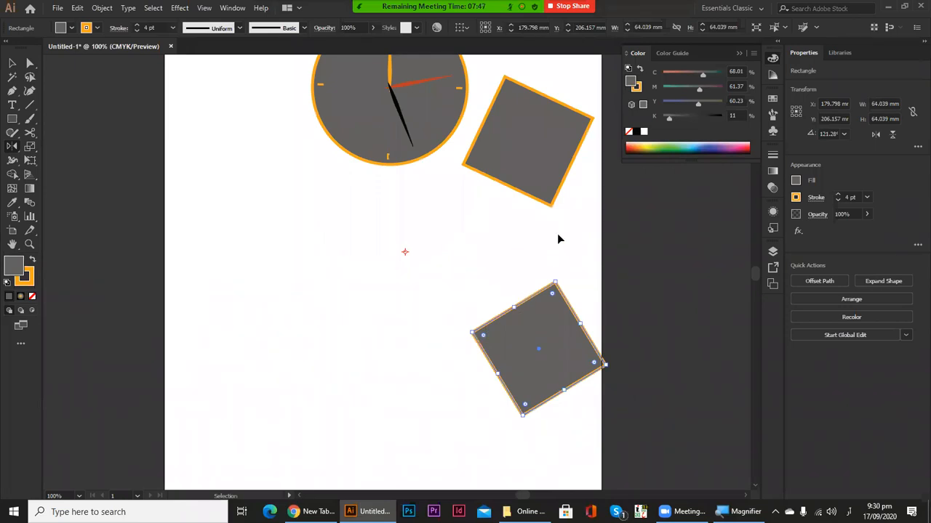
key("ctrl+d")
key("ctrl+d")
key("ctrl+d")
key("ctrl+d")
key("ctrl+d")
key("ctrl+d")
key("o")
left_click(12, 65)
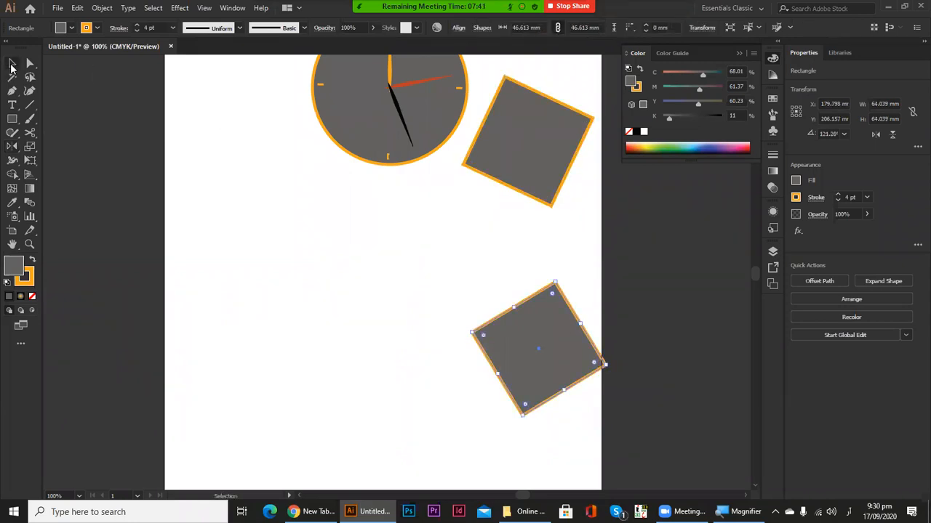
Move the stacked reflected squares apart so that each copy lies separately around the area below the clock
left_click(328, 208)
left_click_drag(516, 165, 136, 314)
left_click_drag(563, 140, 429, 275)
left_click_drag(540, 150, 340, 392)
left_click_drag(526, 379, 596, 283)
left_click_drag(509, 350, 474, 435)
left_click_drag(543, 380, 502, 328)
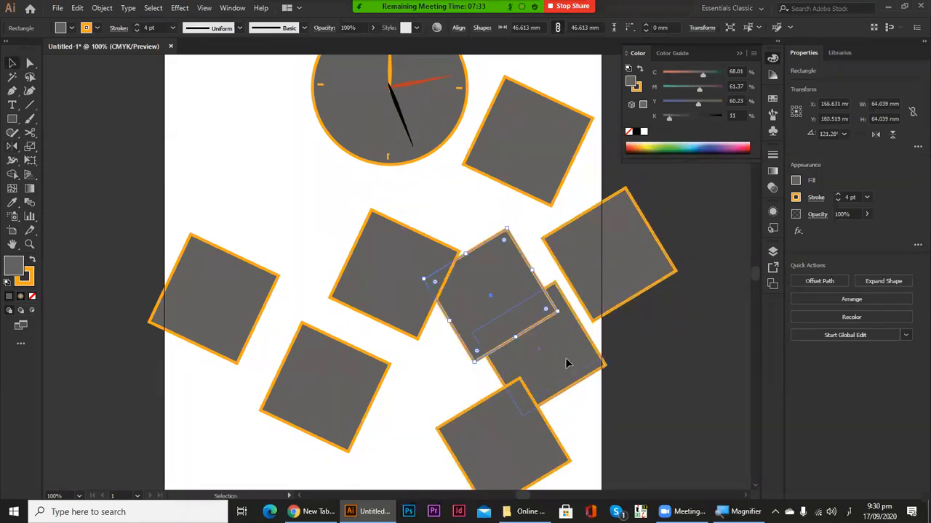
left_click_drag(566, 361, 617, 426)
left_click_drag(630, 393, 668, 365)
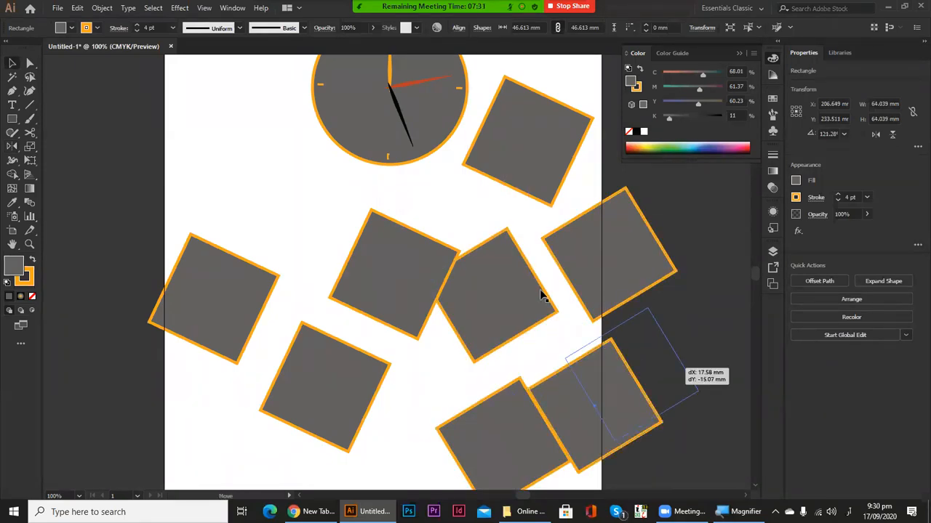
left_click_drag(479, 290, 411, 348)
left_click_drag(378, 276, 271, 213)
left_click_drag(465, 346, 412, 306)
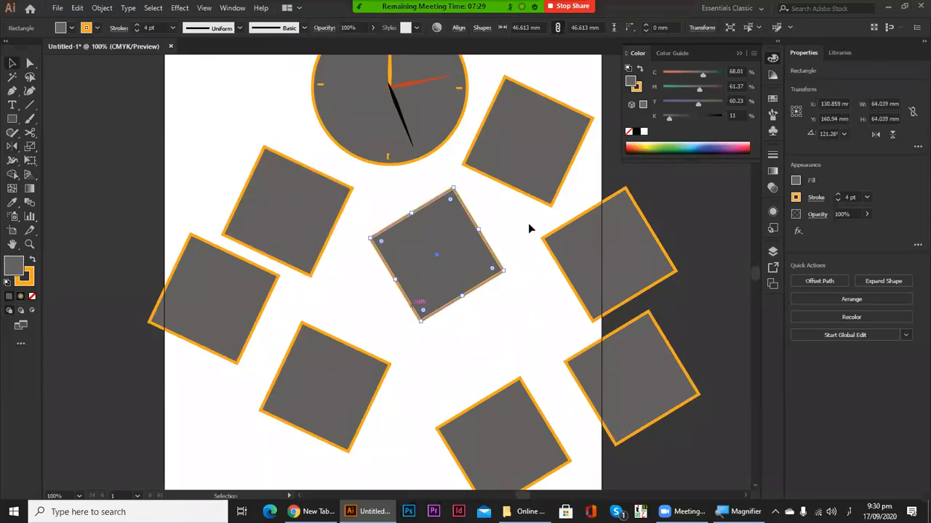
Delete all the tilted squares around the clock one by one
left_click(544, 199)
key("Delete")
left_click(655, 249)
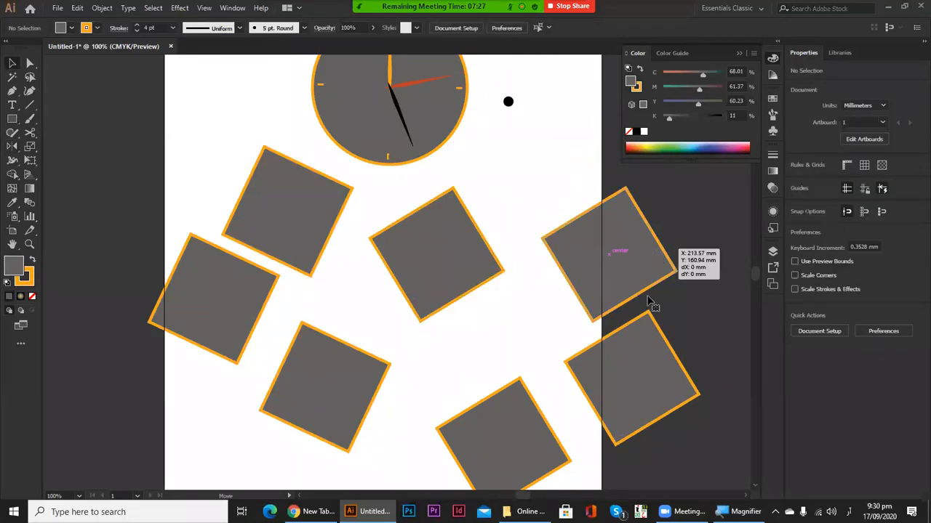
key("Delete")
left_click(598, 372)
key("Delete")
left_click(465, 298)
key("Delete")
left_click(495, 431)
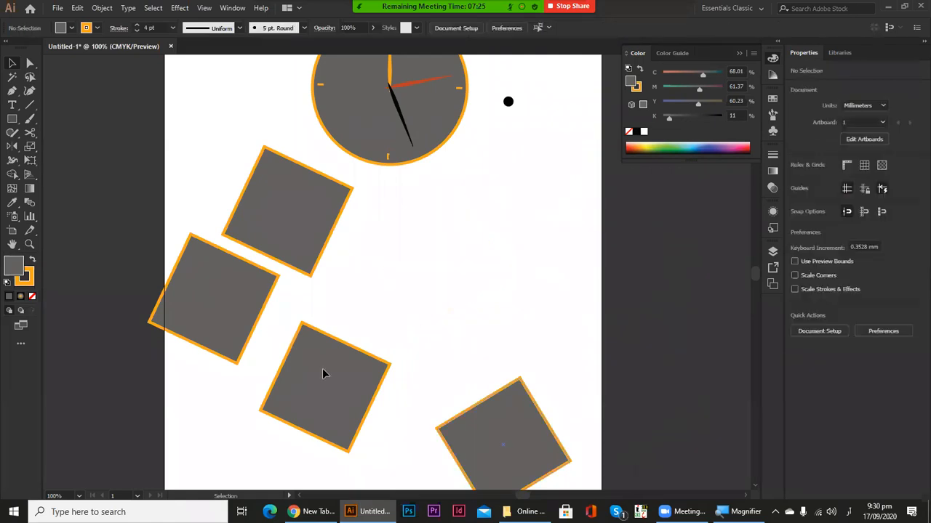
key("Delete")
left_click(323, 330)
key("Delete")
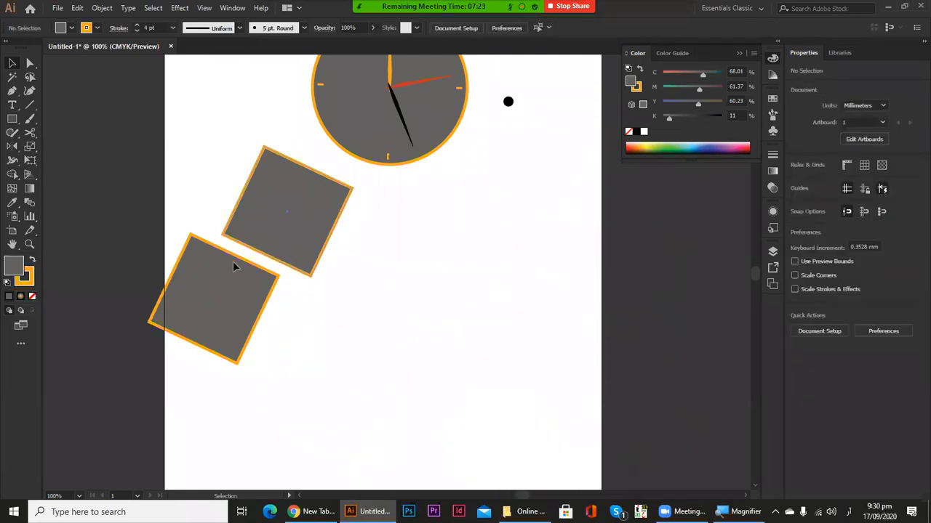
left_click(243, 240)
key("Delete")
left_click(215, 300)
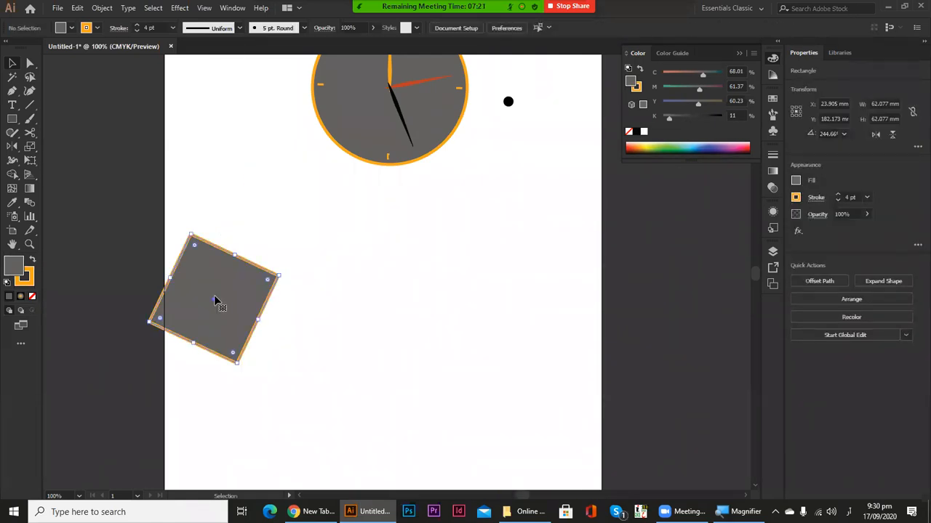
key("Delete")
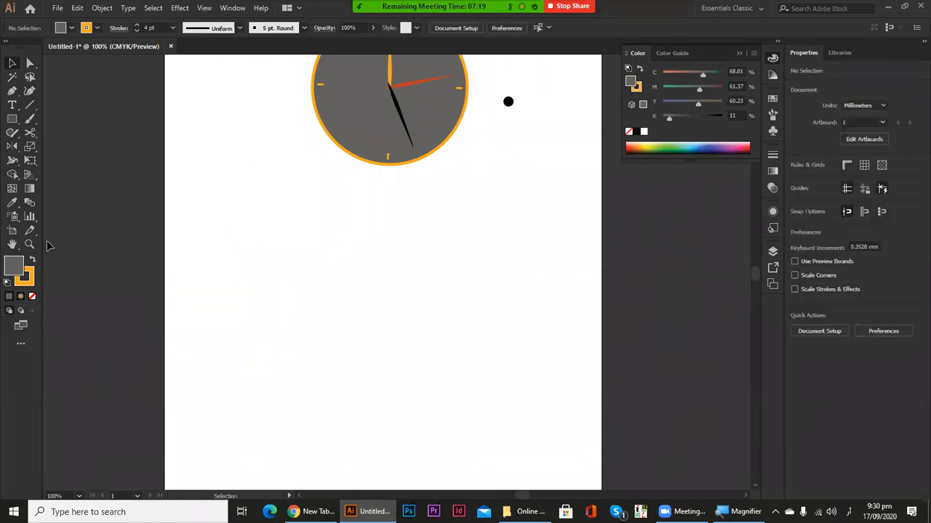
Draw a square about 31.8 mm on a side below the clock and copy it into a two-by-two arrangement
left_click(18, 208)
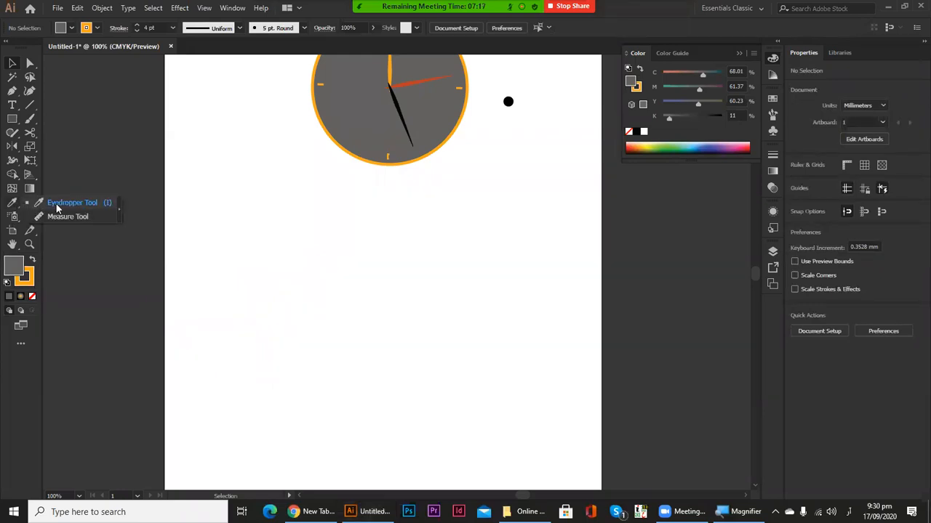
left_click(31, 103)
left_click(383, 333, "alt")
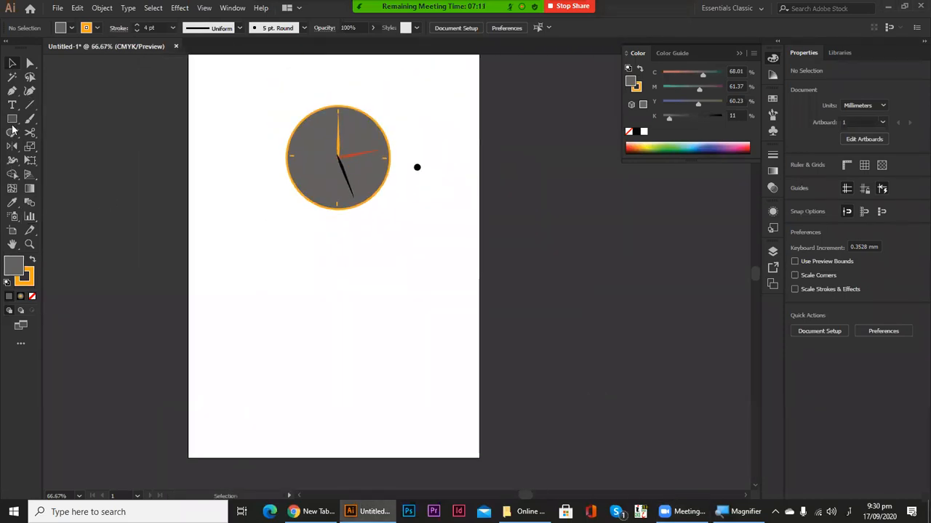
left_click(12, 120)
left_click_drag(216, 260, 287, 282)
key("v")
left_click(352, 317)
left_click(410, 353, "ctrl")
left_click_drag(362, 335, 386, 384)
left_click(386, 384, "ctrl")
left_click_drag(366, 218, 382, 361)
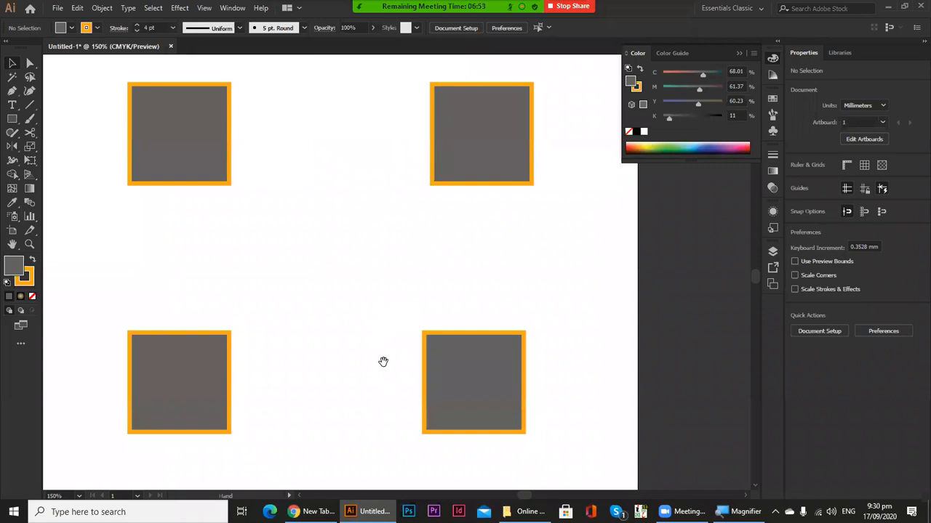
Remove the orange stroke from the upper-left square of the arrangement, keeping its grey fill
left_click(199, 120)
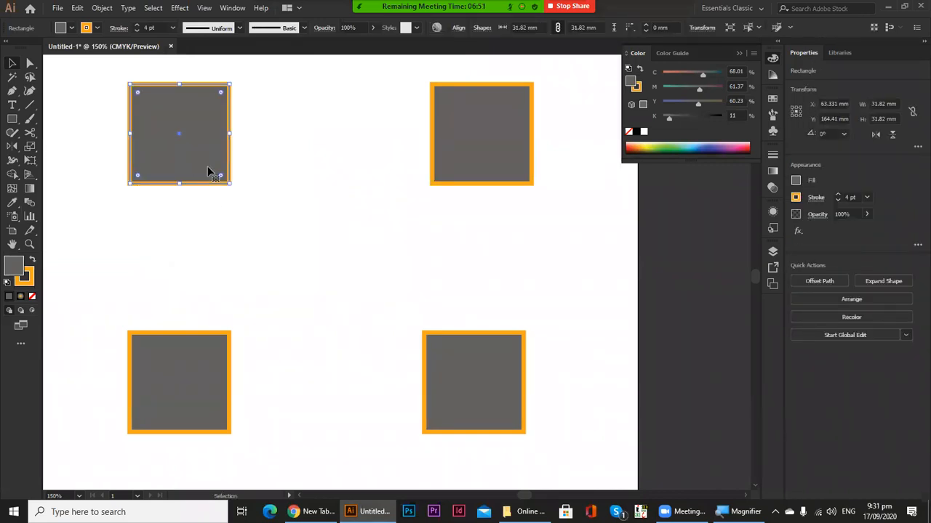
left_click(25, 279)
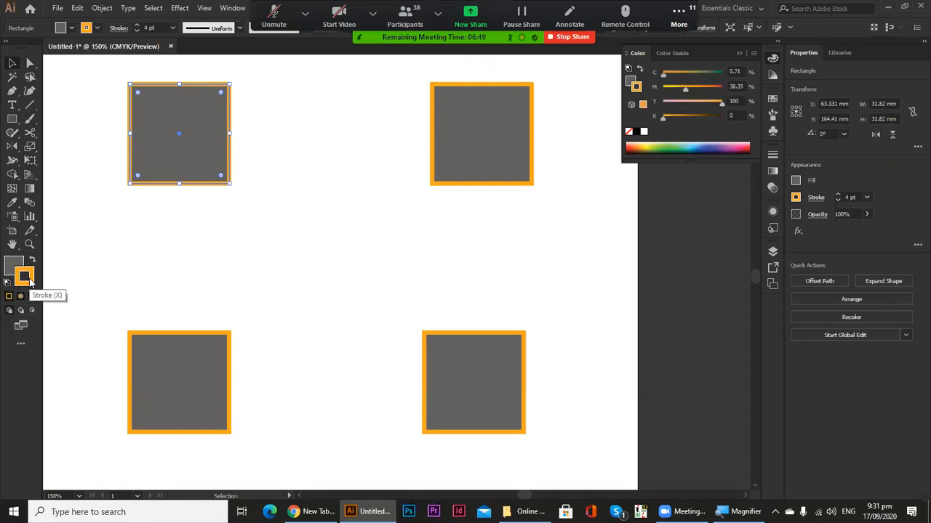
left_click(31, 298)
left_click(12, 266)
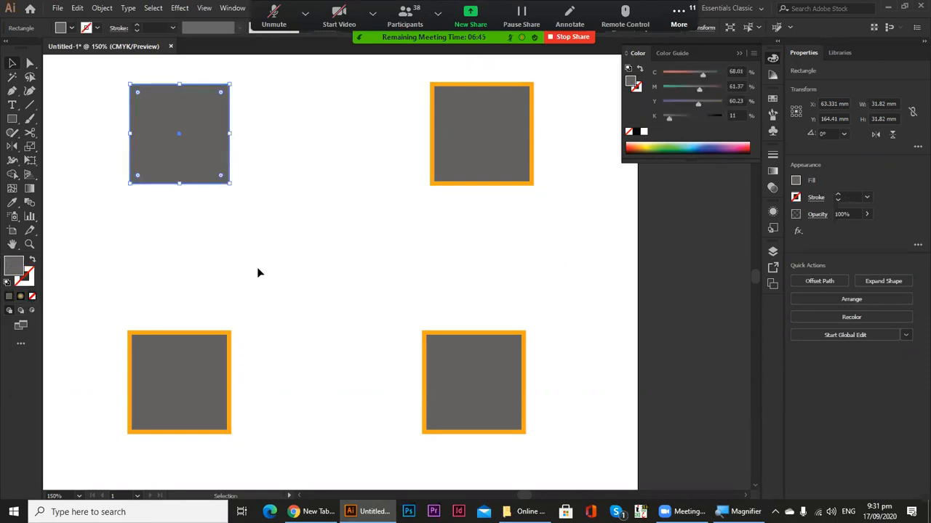
left_click(291, 240)
left_click_drag(290, 241, 277, 256)
Remove the fill from the strokeless upper-left square and deselect it
left_click(207, 171)
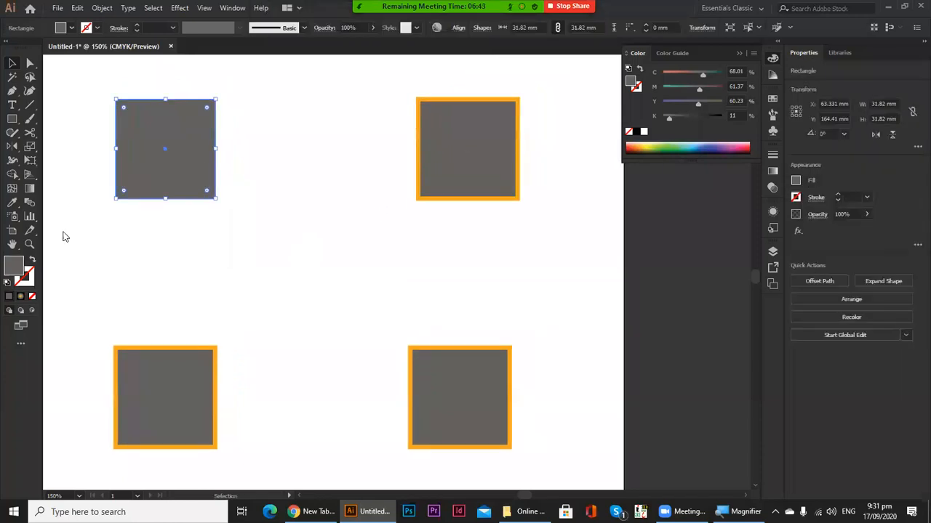
left_click(33, 298)
left_click(213, 264)
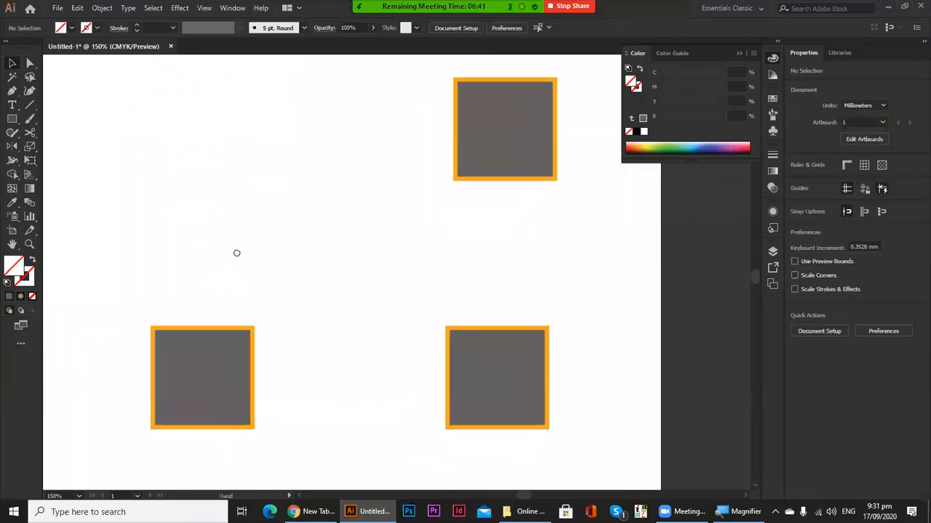
left_click_drag(256, 213, 171, 142)
left_click(279, 169)
Remove the orange stroke from the upper-right square and deselect it
key("space")
left_click_drag(445, 206, 456, 150)
left_click(456, 150)
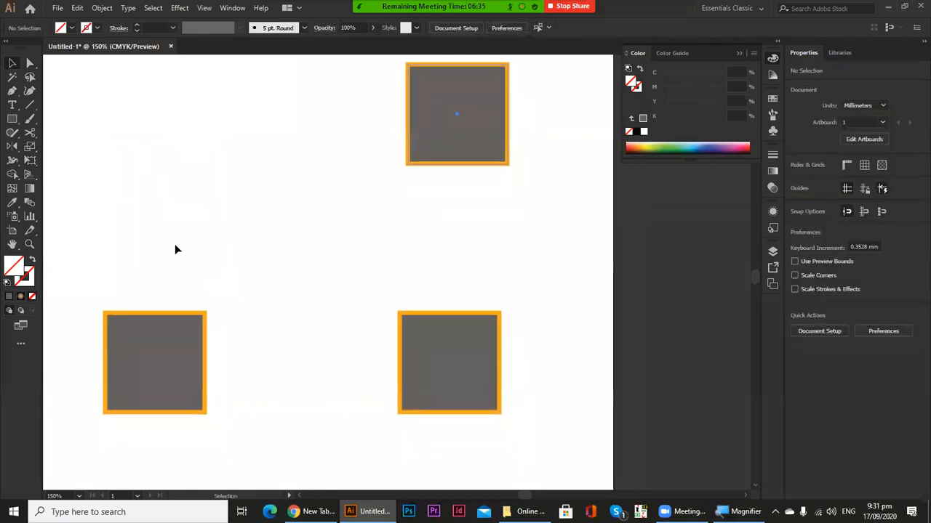
left_click(32, 296)
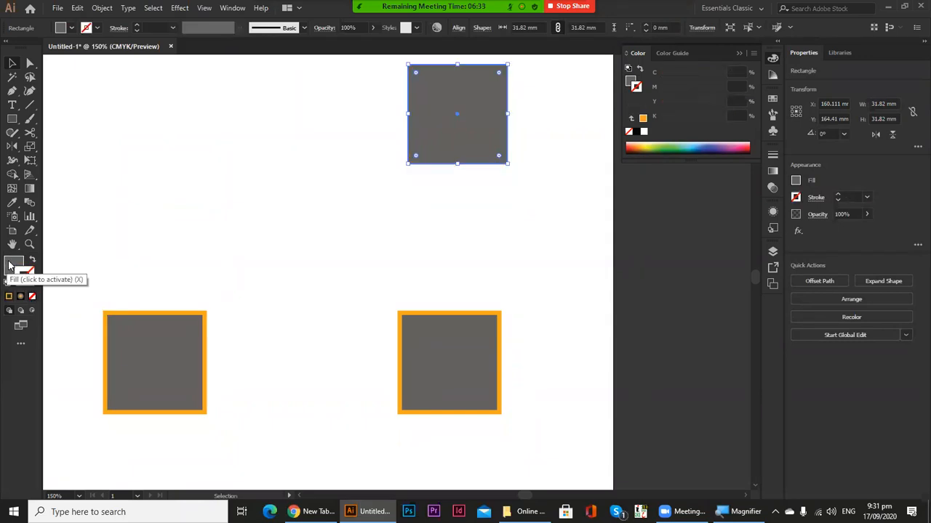
left_click(232, 255)
Fill the lower-right square with blue-violet (C 83.53, M 85.49, Y 0, K 0) and deselect it
key("space")
left_click_drag(209, 342, 222, 315)
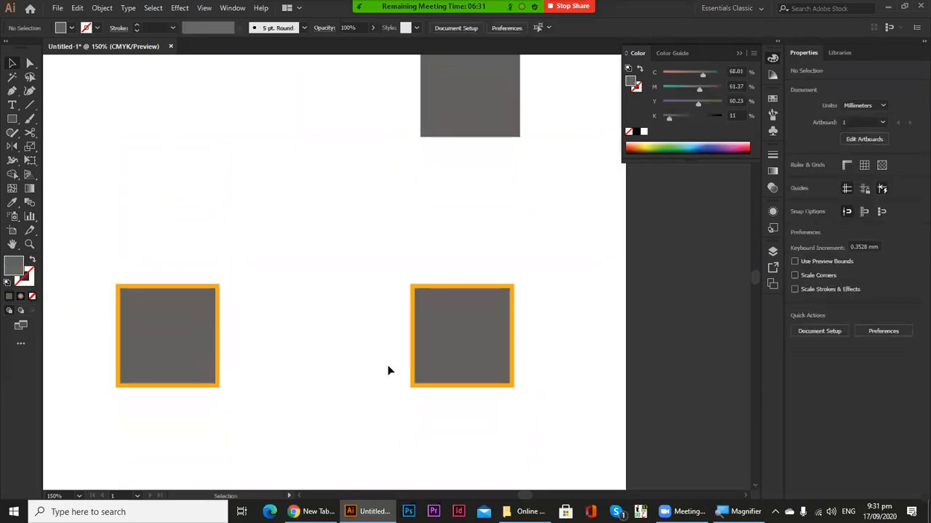
left_click(419, 357)
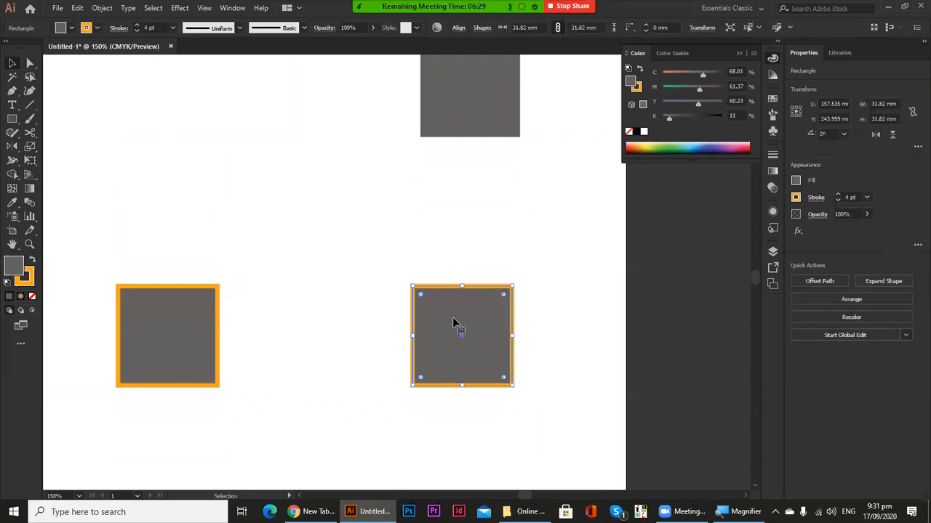
left_click(718, 144)
left_click(383, 281)
Remove the grey fill from the lower-left square, keeping its orange stroke, and deselect it
key("space")
left_click_drag(335, 303, 429, 320)
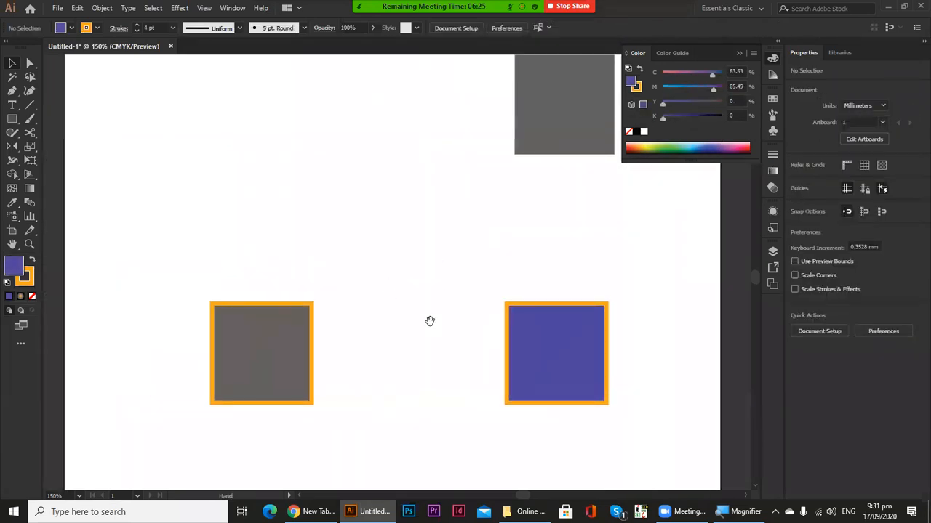
left_click(270, 333)
key("space")
left_click_drag(298, 342, 269, 361)
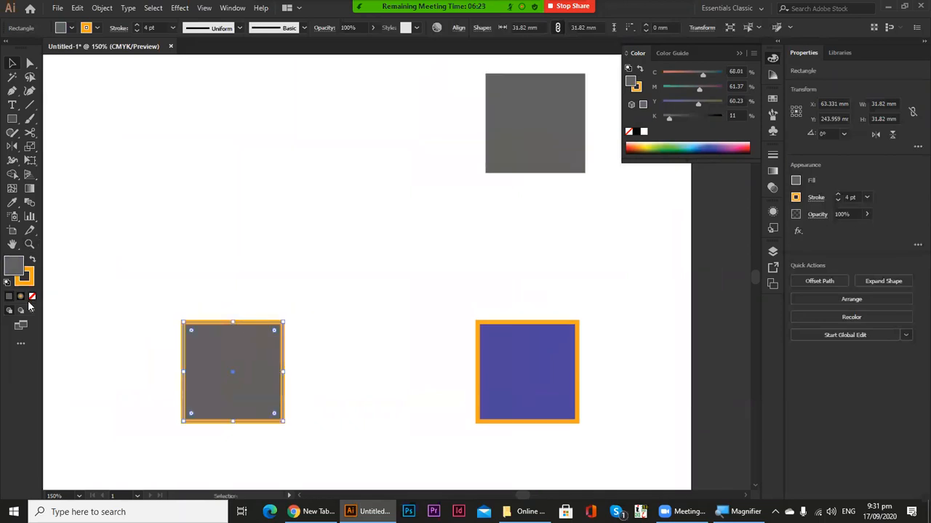
left_click(31, 296)
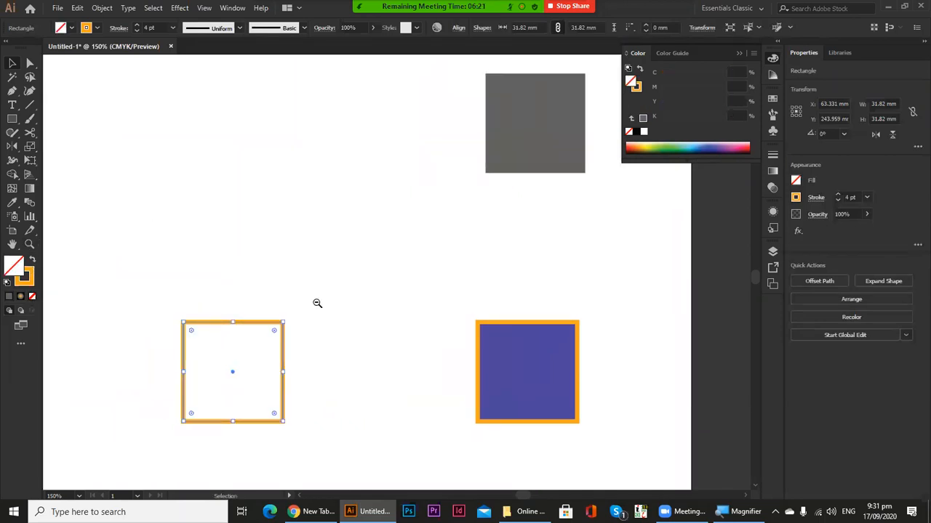
left_click(321, 328)
left_click(321, 330, "ctrl+alt")
key("space")
left_click_drag(293, 356, 243, 402)
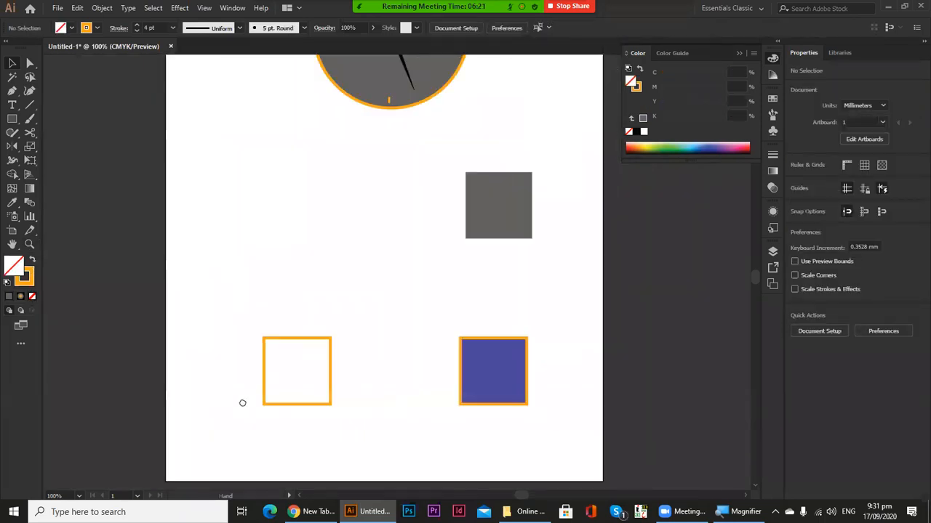
Place a copy of the unfilled orange-outlined square midway between it and the blue-violet square
left_click_drag(429, 226, 386, 275)
left_click(395, 267)
left_click(371, 399)
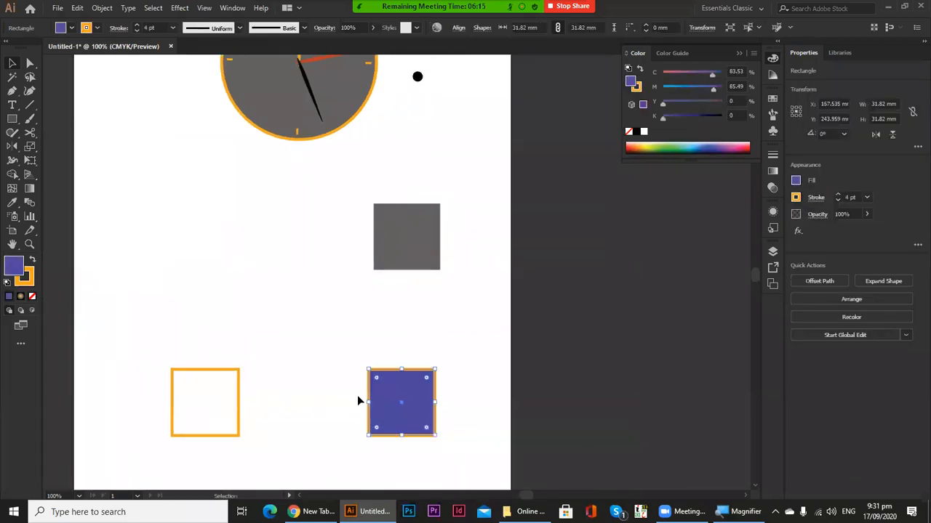
left_click_drag(407, 404, 308, 408)
left_click_drag(310, 409, 324, 410)
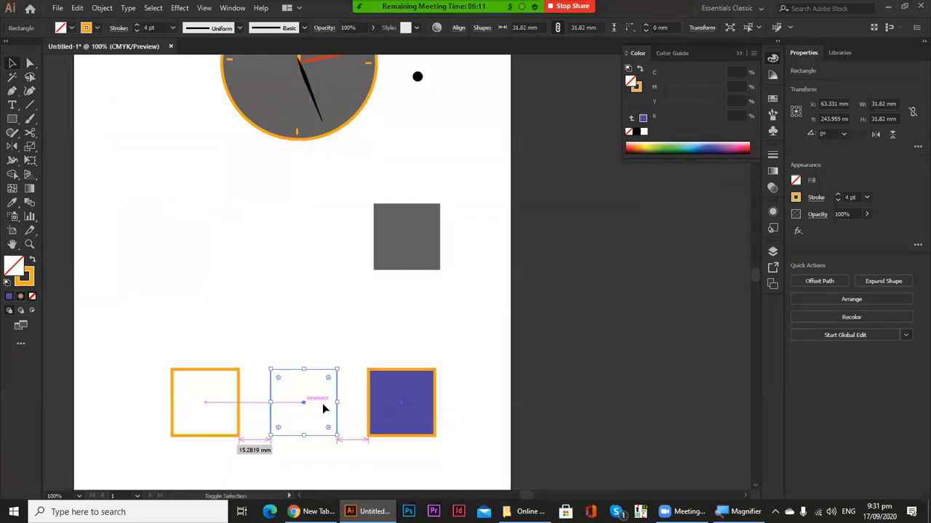
Copy the blue-violet square's appearance onto the middle square with the Eyedropper tool
key("i")
left_click(421, 405)
key("v")
Set the middle square's stroke to green (C 86.27, M 19.61, Y 100, K 7.45)
left_click(424, 407)
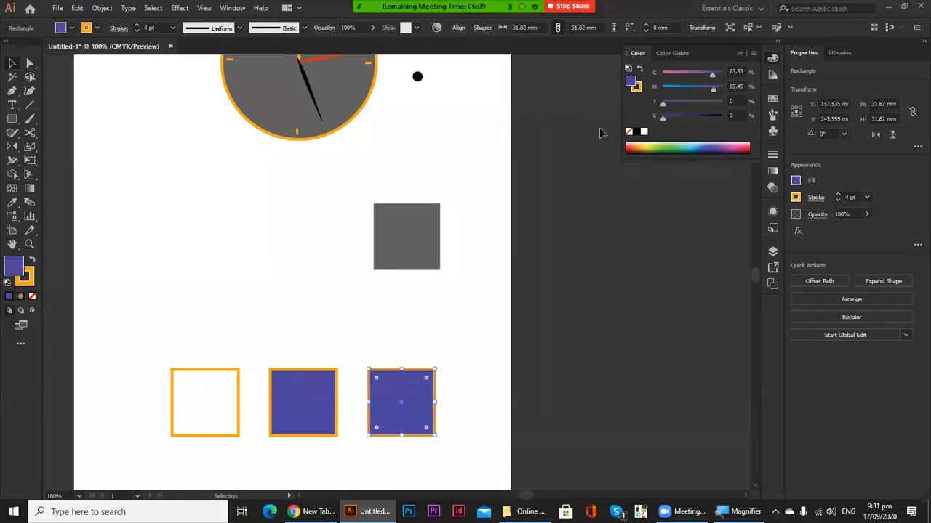
left_click(635, 88)
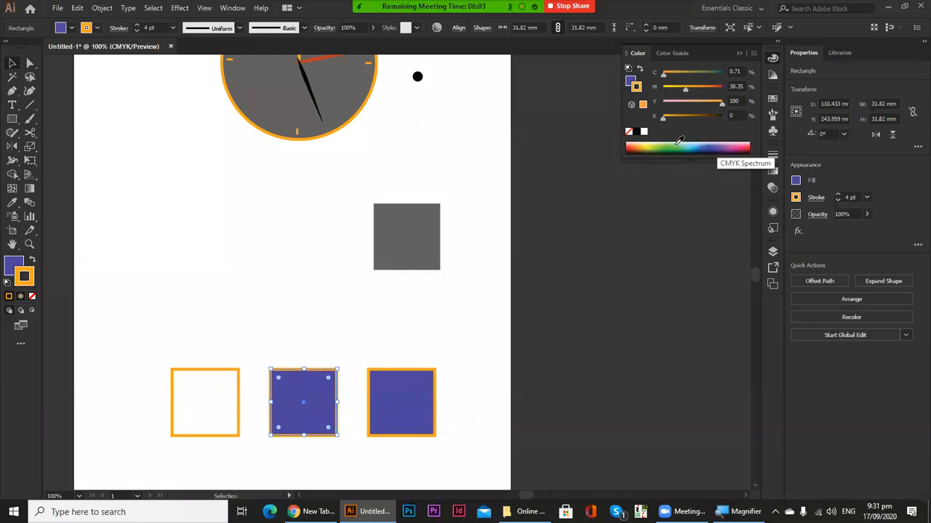
left_click(671, 147)
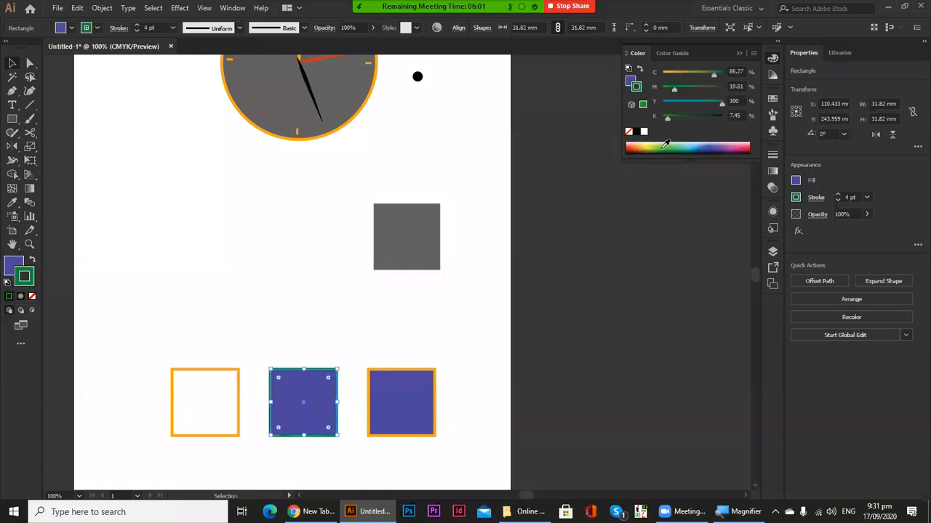
Copy the grey square's fill onto the empty upper-left square with the Eyedropper tool
left_click(466, 266)
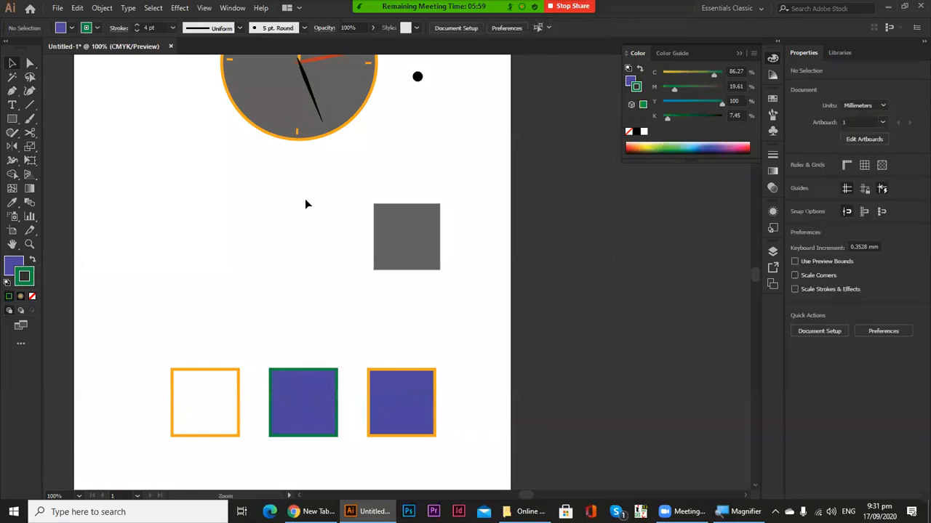
left_click(303, 328, "ctrl")
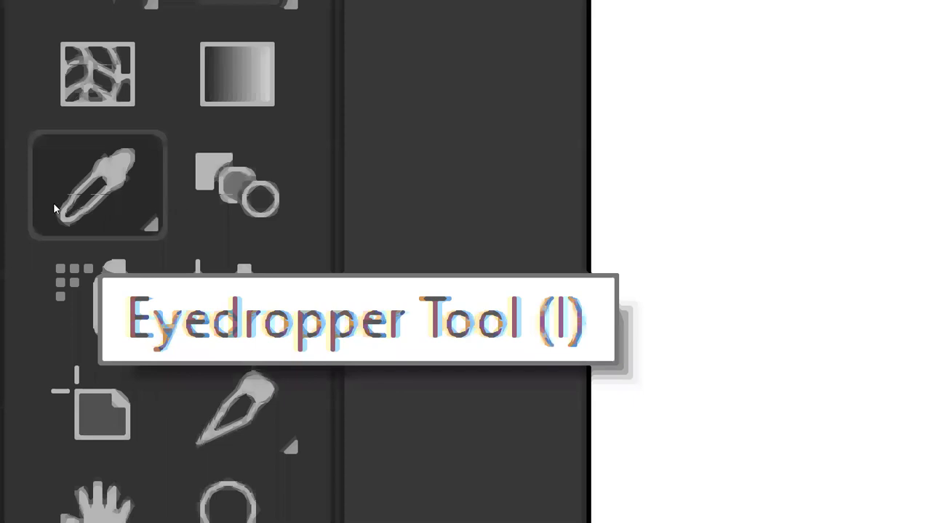
left_click(53, 203)
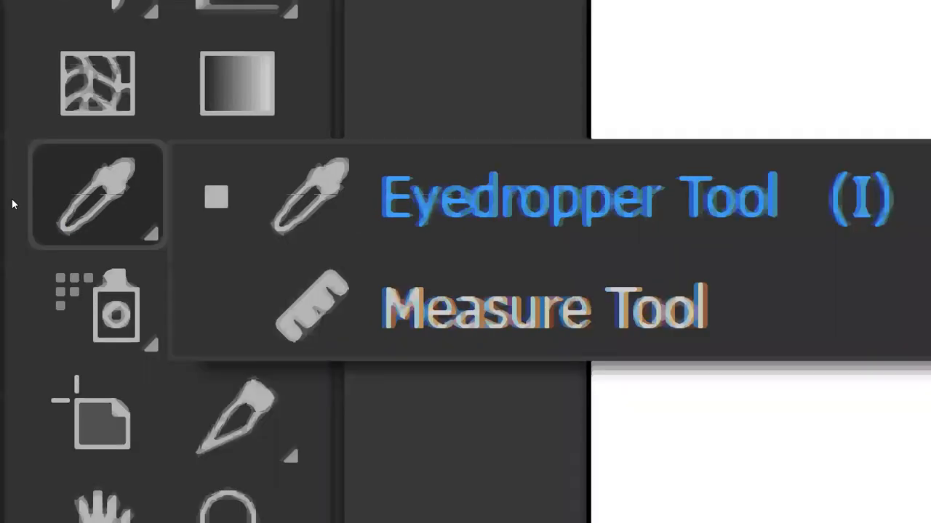
left_click(12, 199)
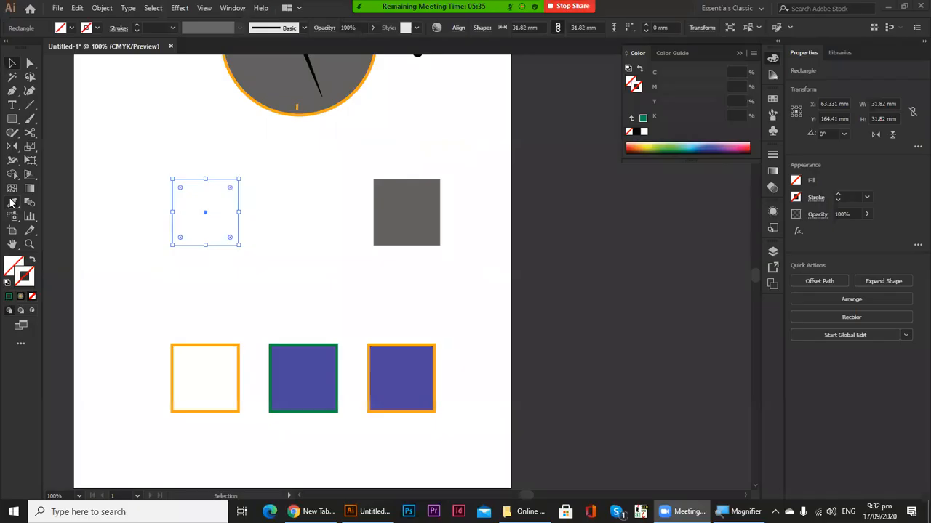
left_click(12, 203)
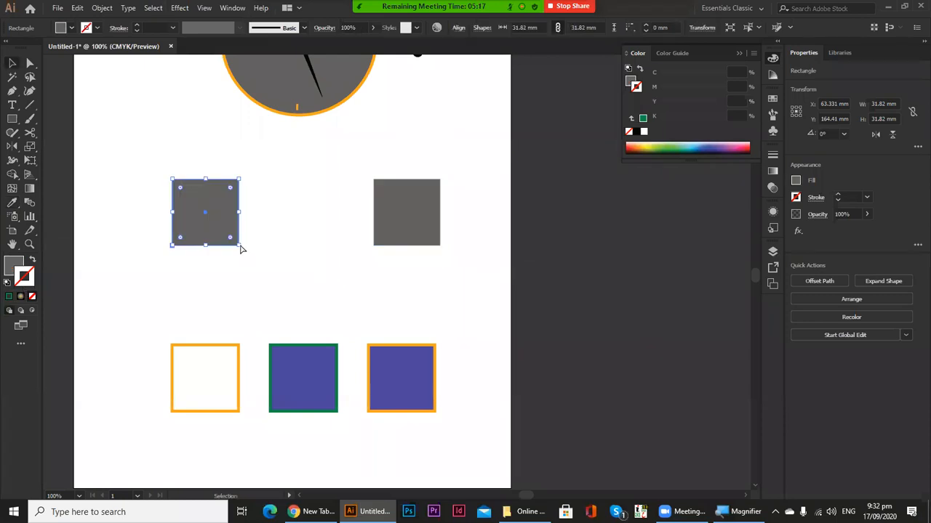
Replace the upper-left square with a circle about 52.5 mm in diameter, filled grey from the neighbouring square with the Eyedropper
key("a")
left_click(239, 245)
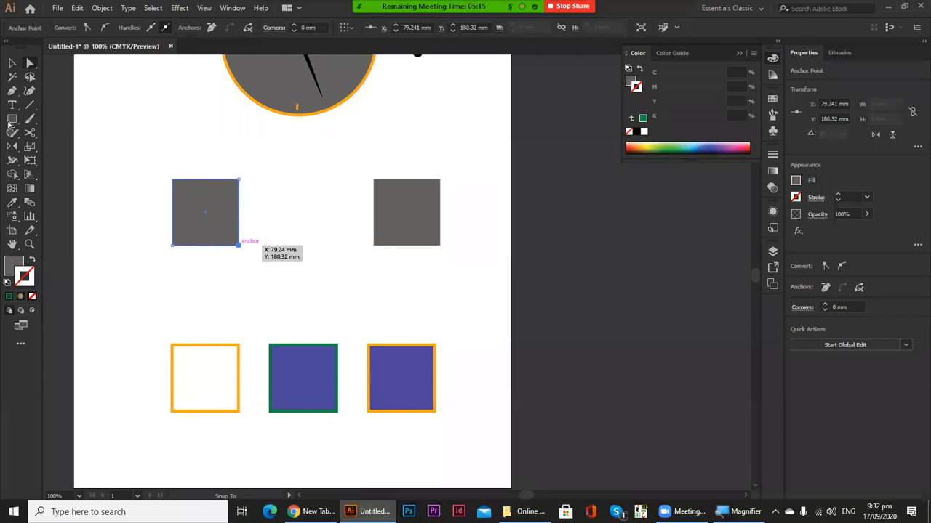
key("Delete")
left_click_drag(12, 119, 63, 145)
left_click_drag(205, 197, 231, 252)
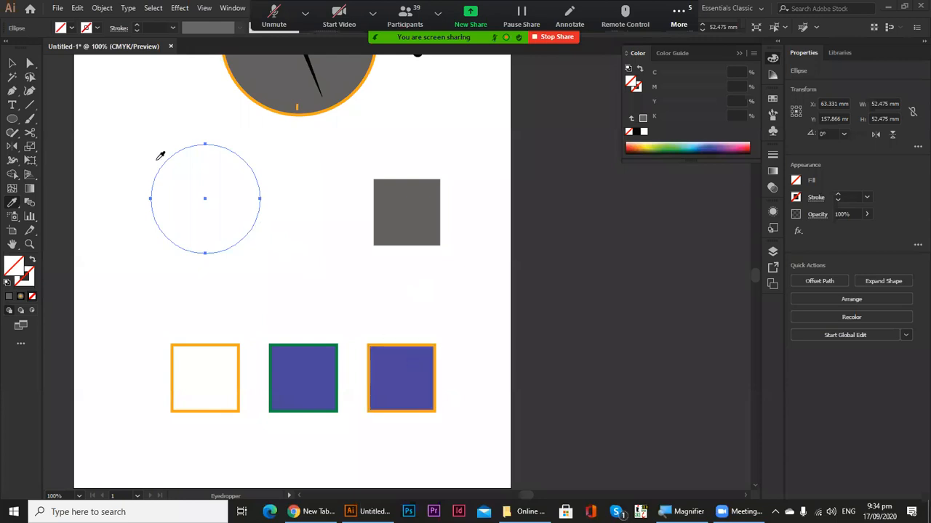
left_click(418, 191)
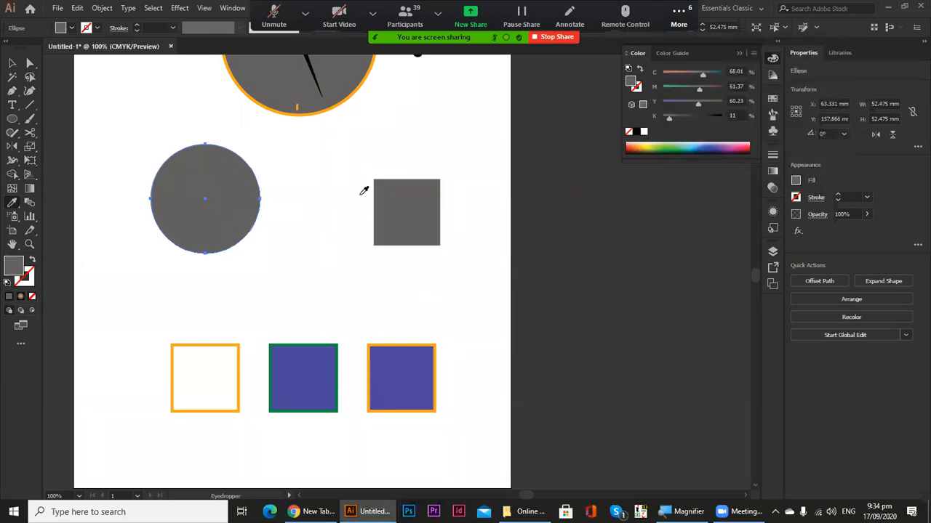
Clear the circle's fill and copy the orange-outlined blue-violet square's appearance onto it with the Eyedropper
key("v")
left_click(406, 375)
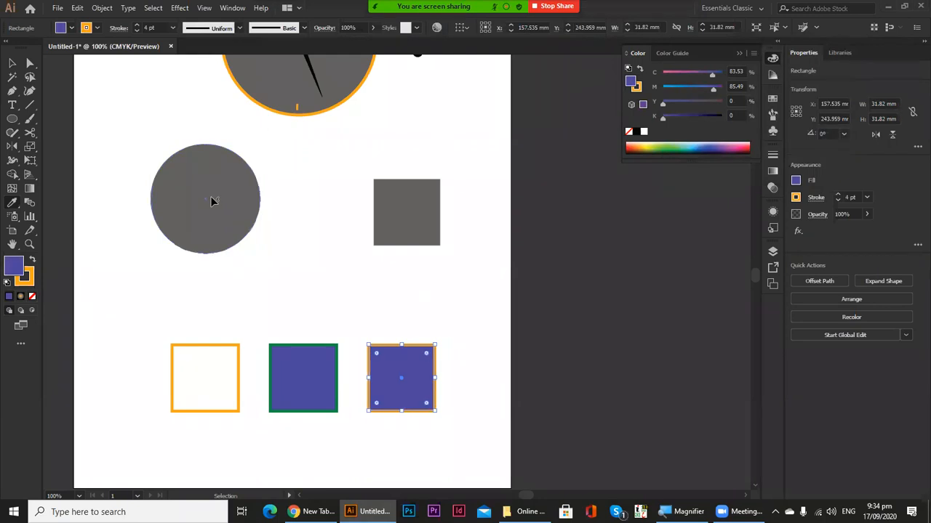
left_click(206, 201)
left_click(31, 298)
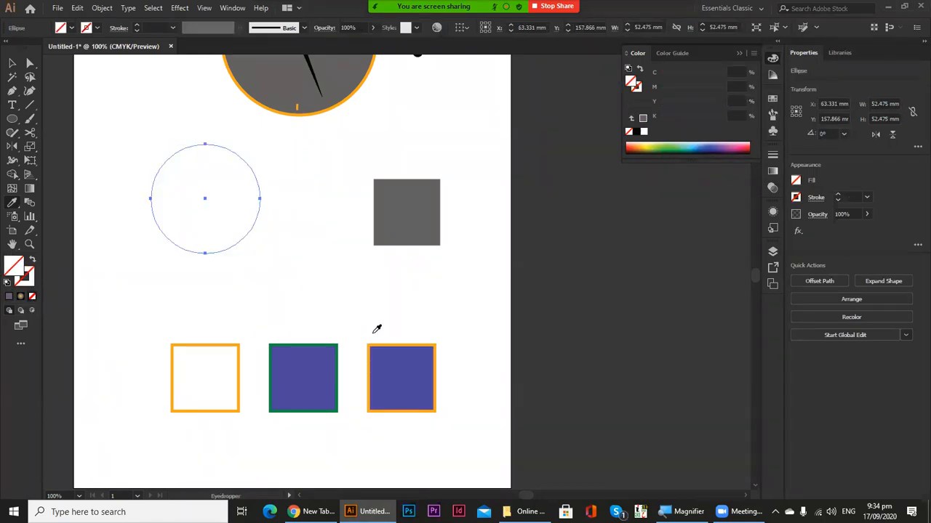
left_click(419, 362)
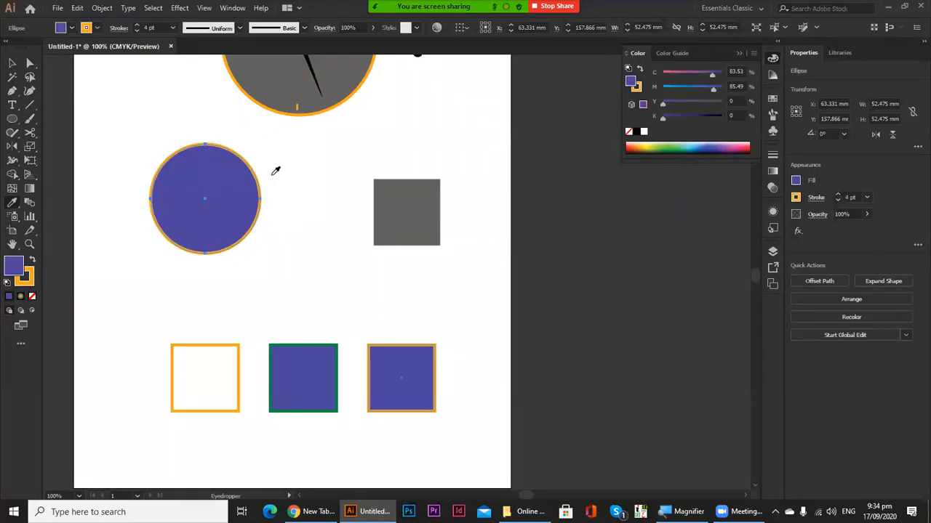
Examine the circle up close and compare its stroke weight with that of the orange-outlined blue-violet square
key("v")
left_click(252, 240)
key("z")
left_click(322, 259)
left_click(475, 309)
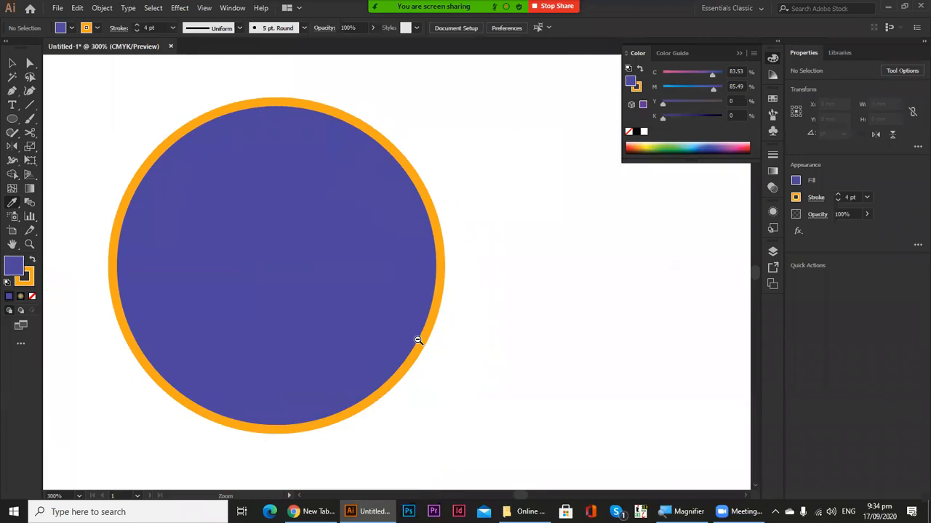
left_click(419, 343, "alt")
left_click(395, 308, "alt")
left_click(395, 307, "alt")
key("v")
left_click(513, 308)
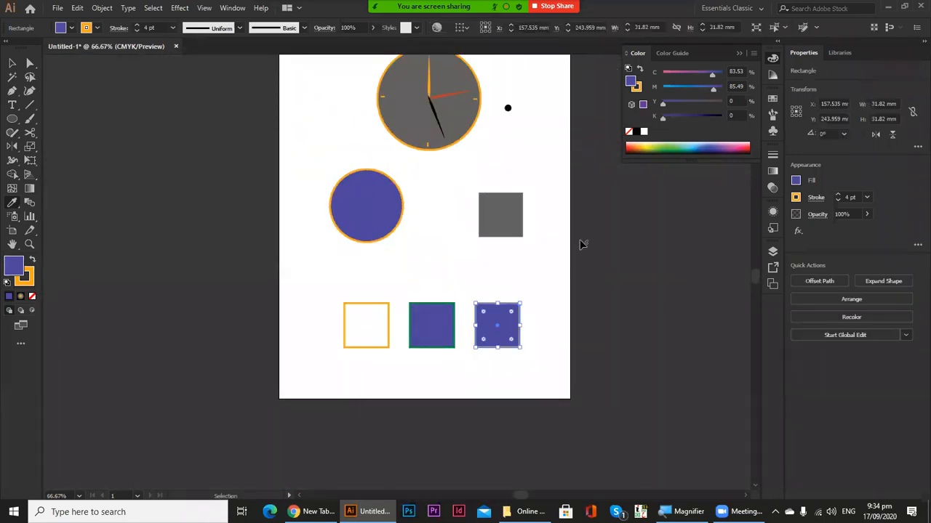
left_click(847, 197)
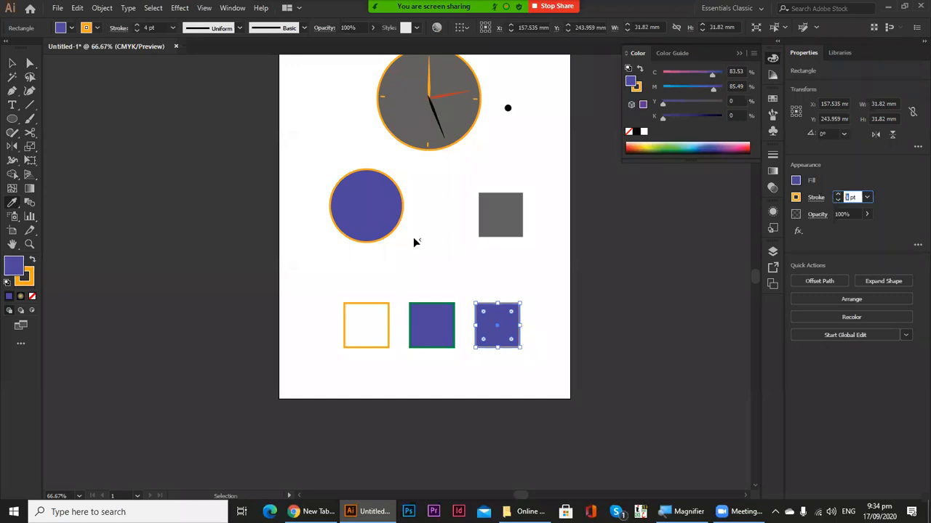
left_click(372, 207)
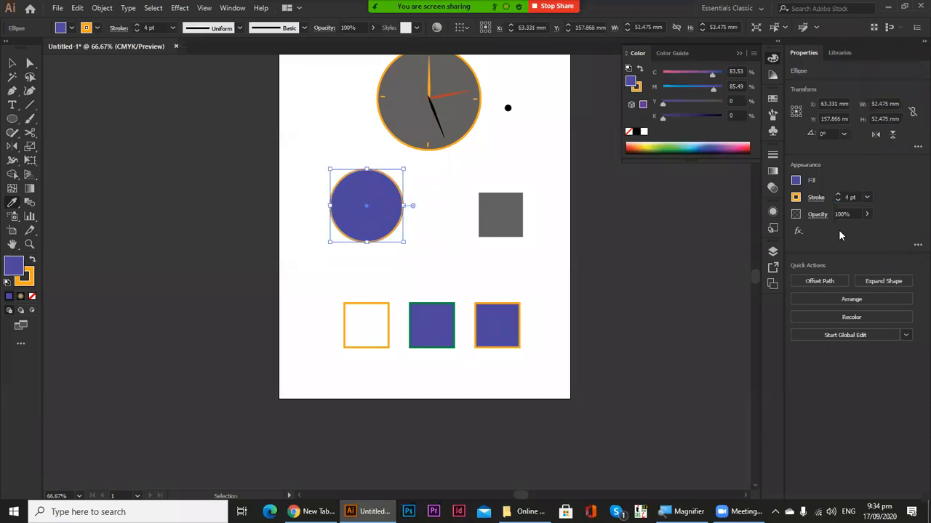
left_click(850, 198)
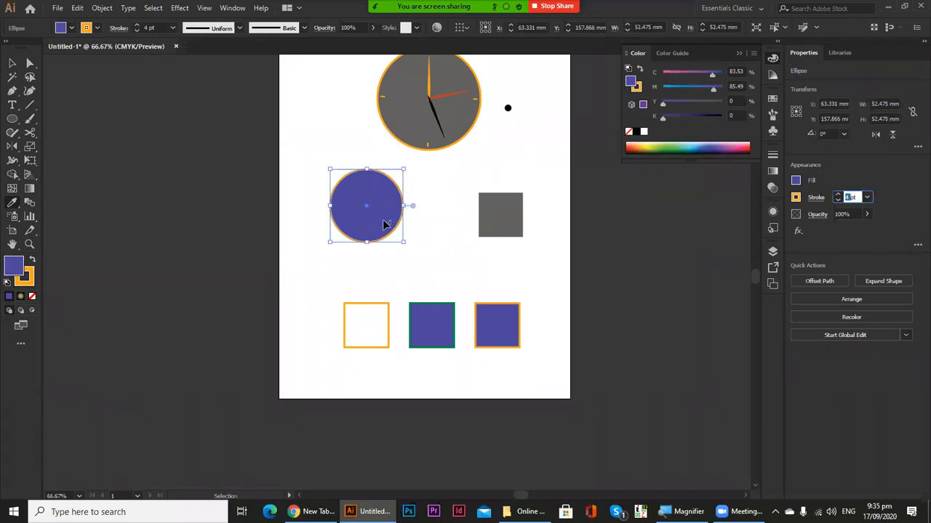
Copy the green-outlined square's fill and stroke onto the circle with the Eyedropper tool
left_click(435, 240, "ctrl")
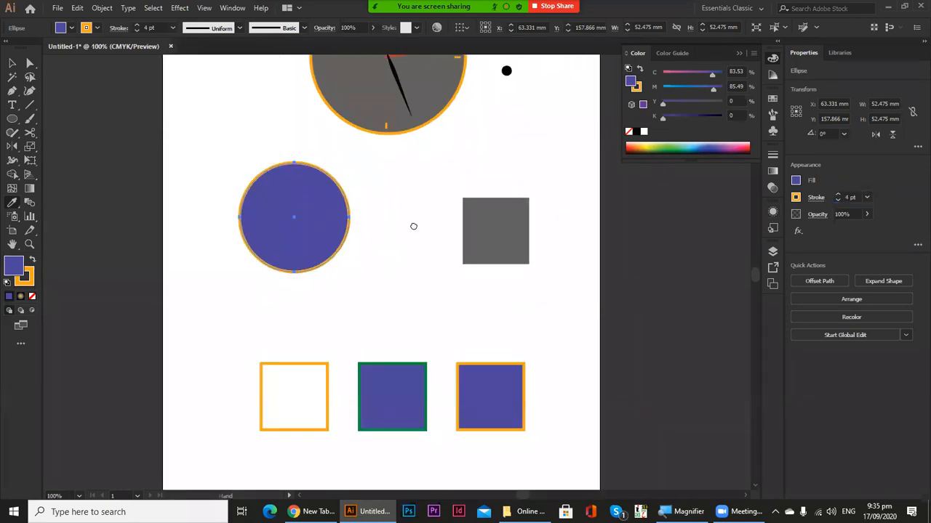
left_click_drag(413, 226, 430, 179)
key("i")
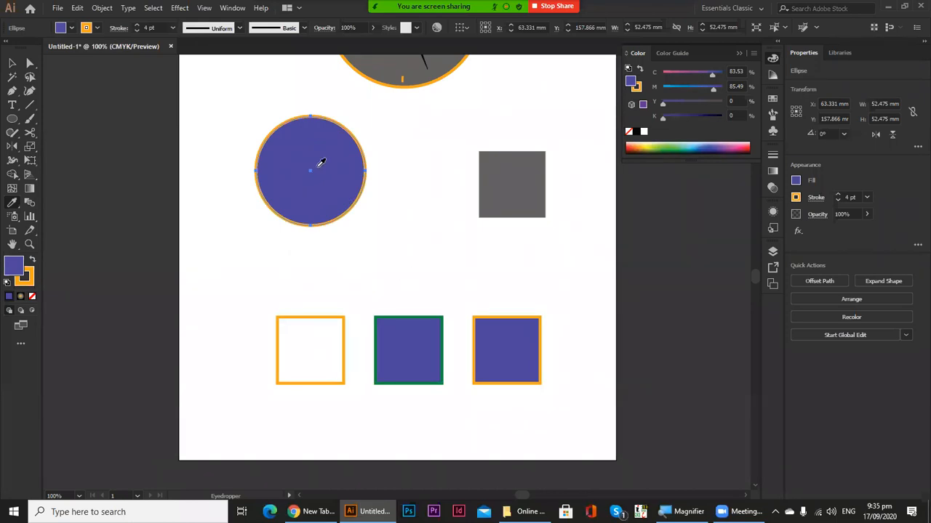
left_click(408, 349)
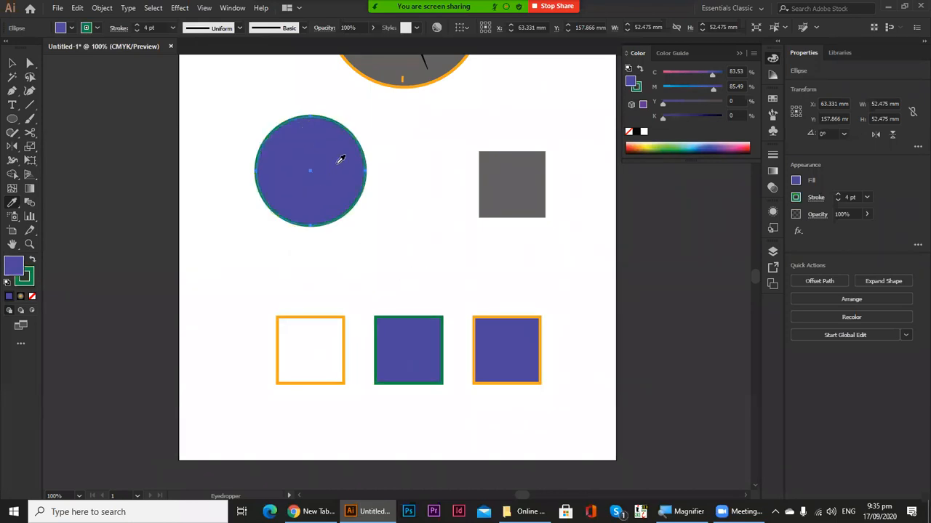
Increase the circle's green stroke weight to 8 pt
left_click(838, 194)
left_click(837, 194)
left_click(838, 194)
left_click(838, 194)
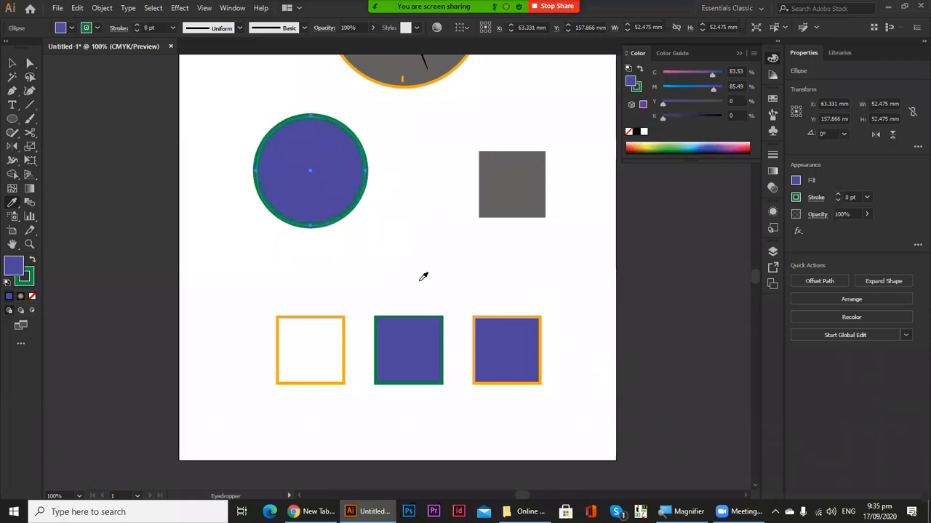
Try to copy the unfilled orange-outlined square's appearance onto the circle by sampling its empty interior, and undo it
key("v")
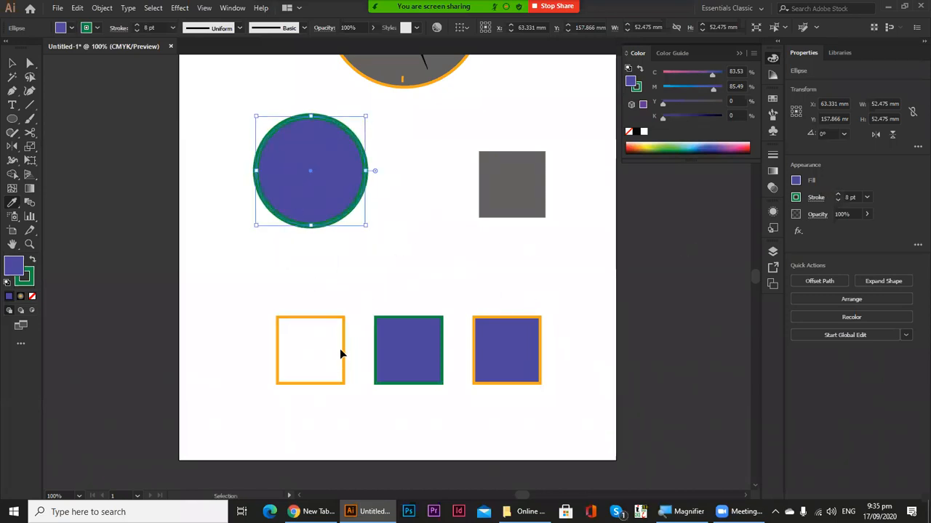
left_click(345, 349)
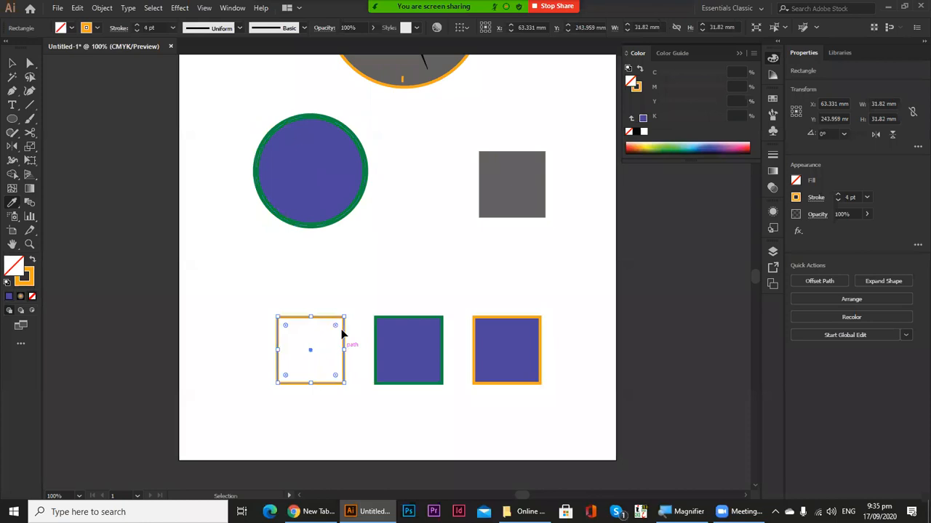
left_click(332, 209)
key("i")
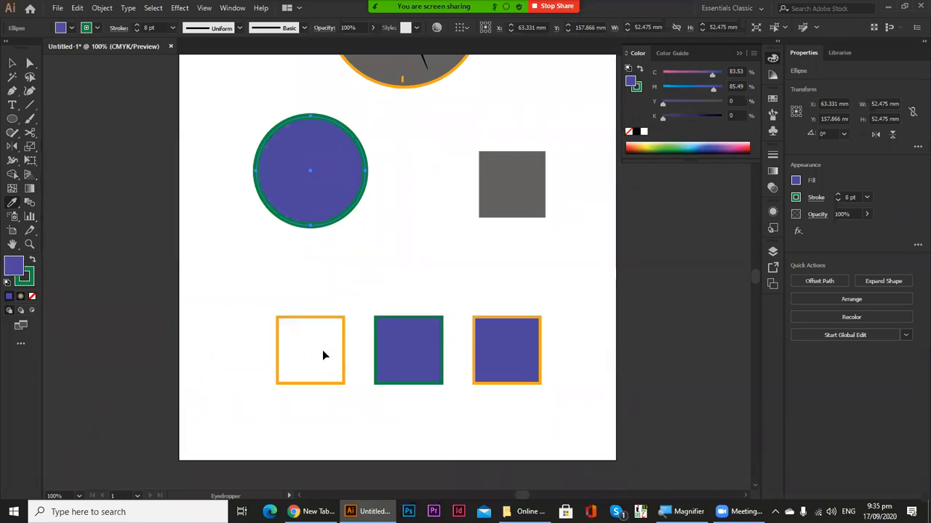
left_click(323, 340, "ctrl")
left_click(324, 340, "ctrl")
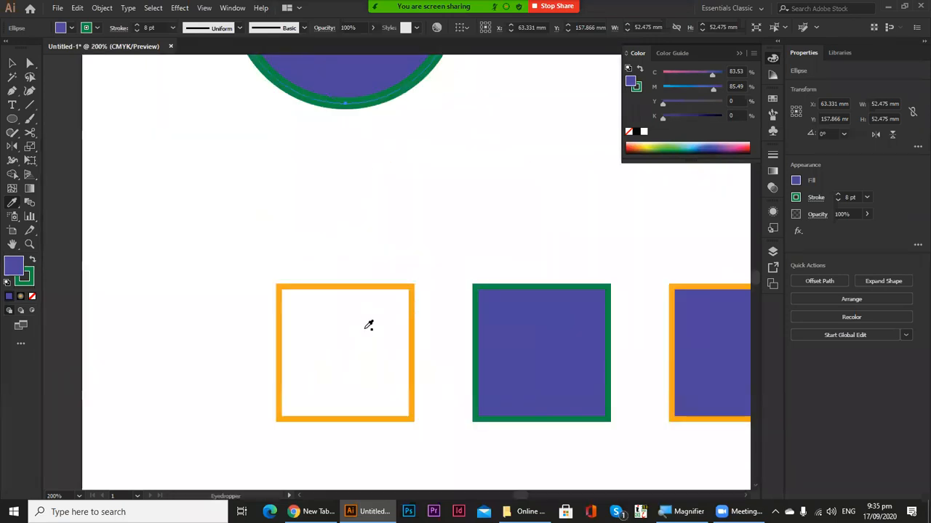
left_click(366, 328)
key("ctrl+z")
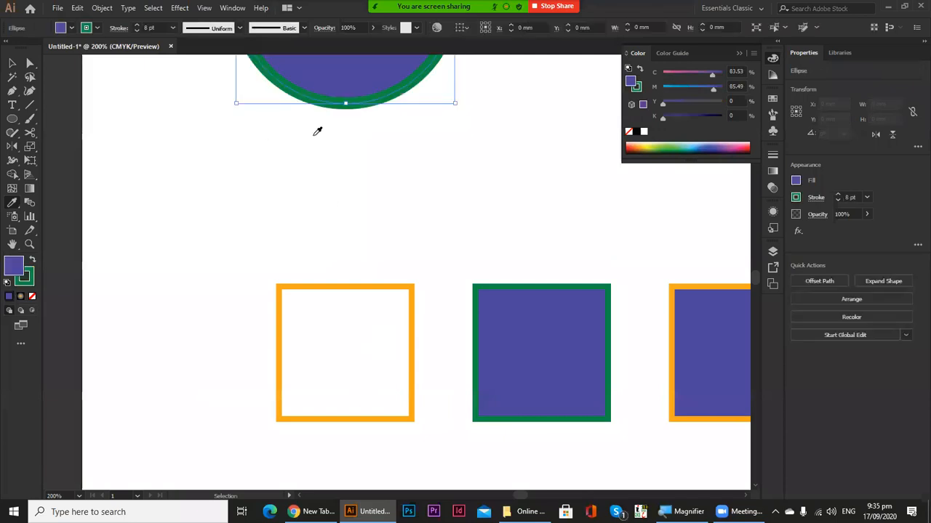
Try sampling the dark pasteboard and a white area near the orange-outlined square onto the circle with the Eyedropper
key("ctrl+minus")
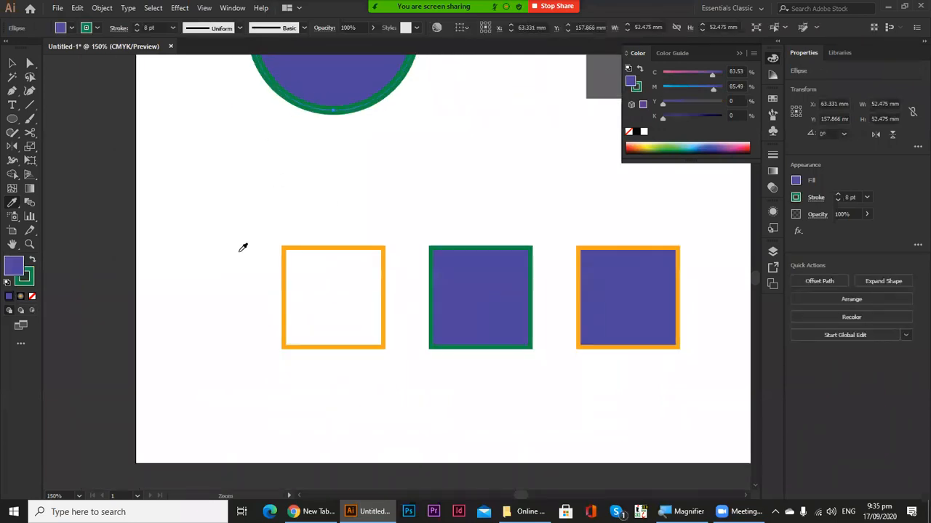
left_click(197, 317)
key("ctrl+minus")
key("ctrl+minus")
left_click(313, 310)
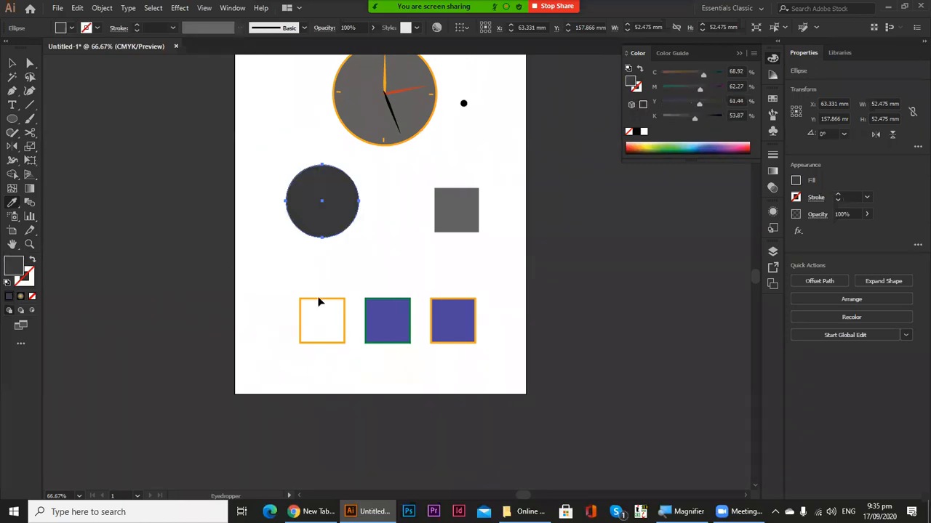
left_click(309, 299)
Copy the unfilled square's 4 pt orange stroke and empty fill onto the circle by sampling the square's outline with the Eyedropper
key("ctrl+plus")
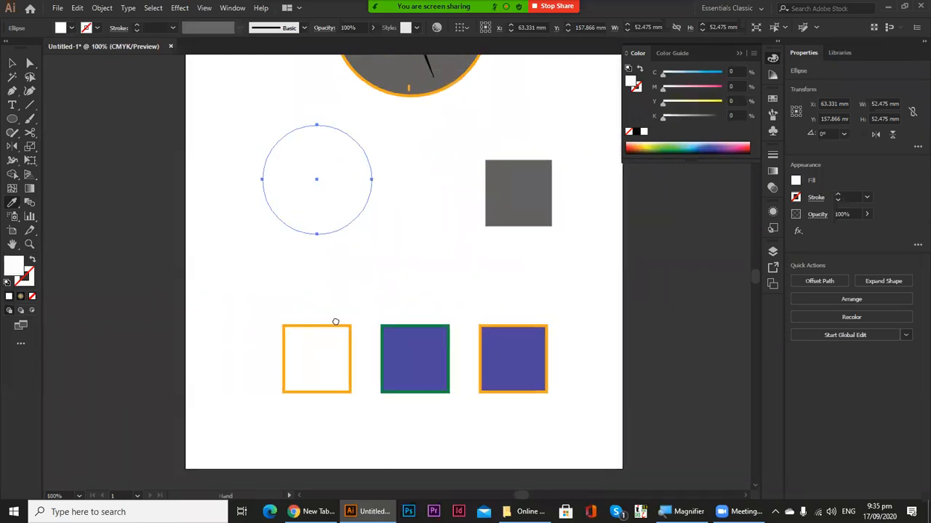
left_click_drag(335, 322, 333, 320)
key("ctrl+minus")
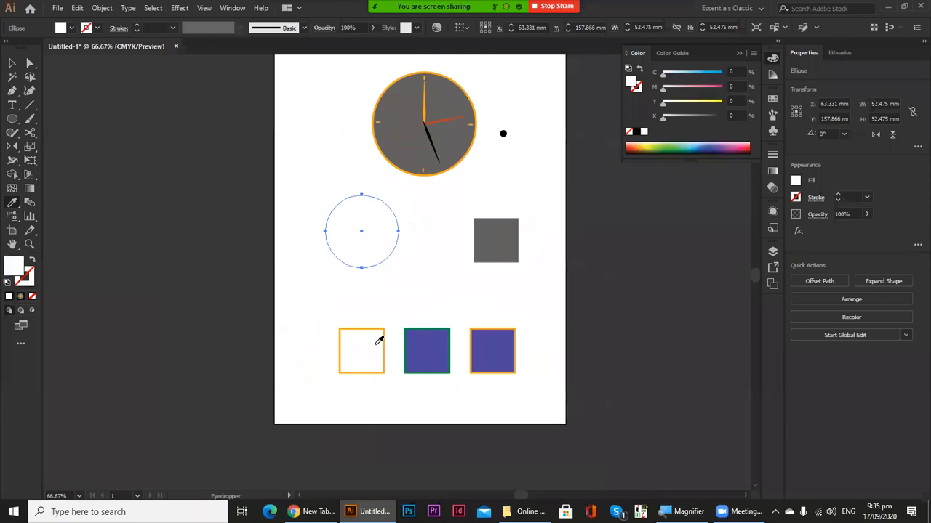
left_click(378, 344)
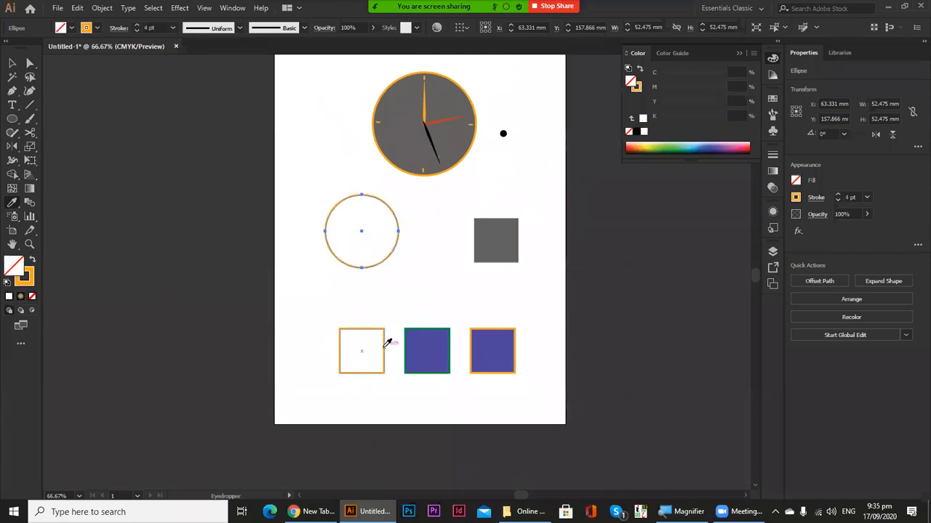
left_click(11, 66)
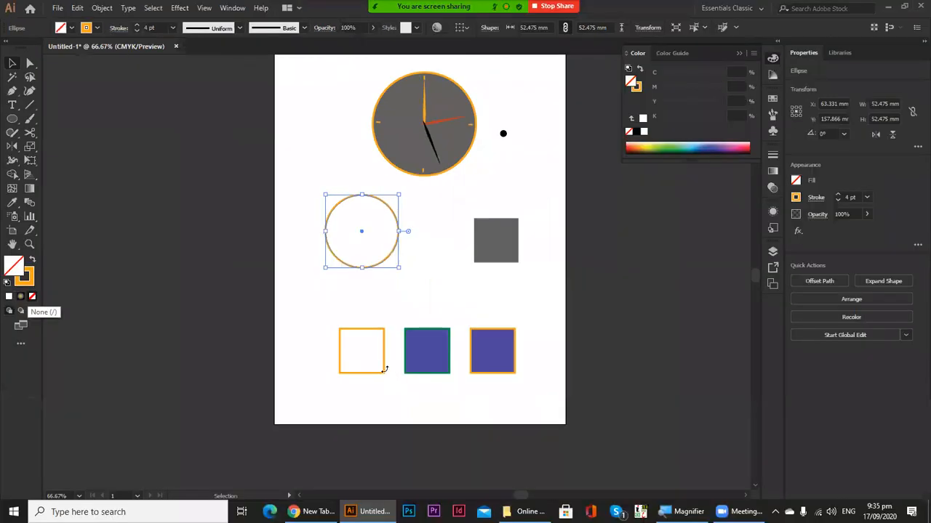
Examine the outlines of the unfilled orange square and the matching circle up close
left_click(457, 441)
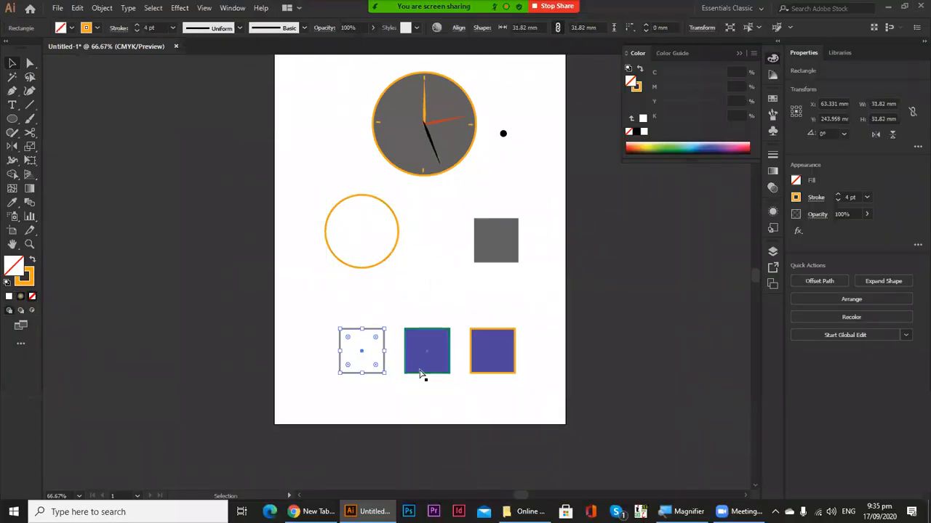
left_click(398, 360, "ctrl")
left_click(397, 360, "ctrl")
left_click(332, 197, "ctrl")
left_click_drag(383, 237, 317, 411)
left_click(387, 345, "ctrl+alt")
left_click(387, 344, "ctrl+alt")
left_click(386, 345, "ctrl+alt")
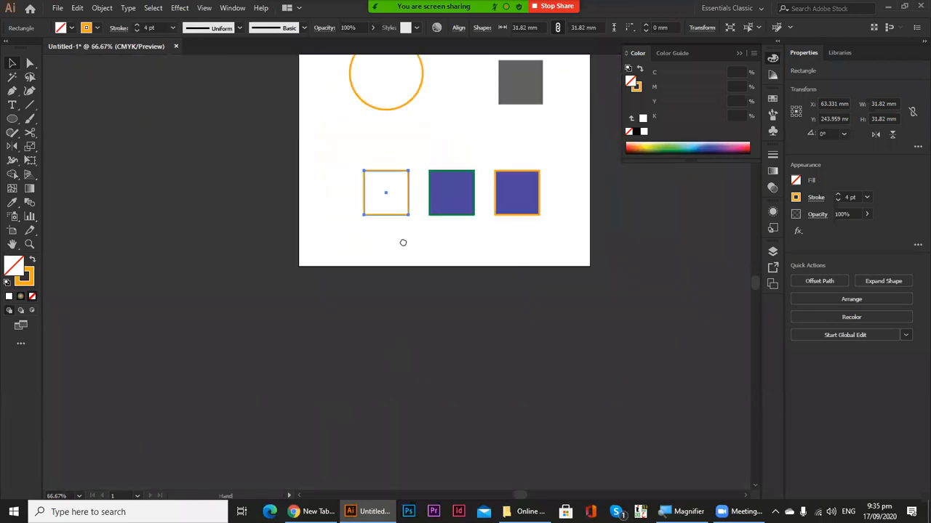
left_click_drag(407, 238, 341, 381)
left_click(347, 318, "ctrl")
left_click(351, 317, "ctrl")
left_click(351, 317, "ctrl")
left_click_drag(436, 269, 353, 446)
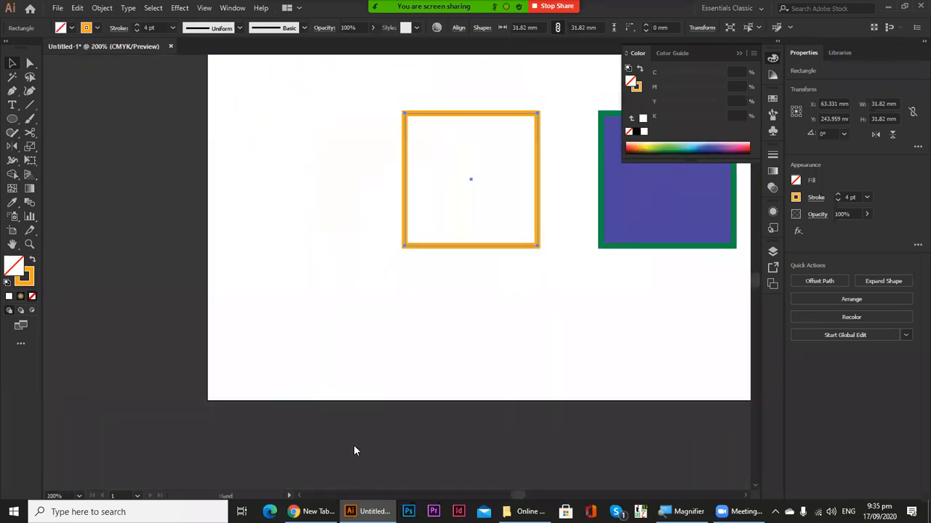
left_click_drag(381, 129, 362, 220)
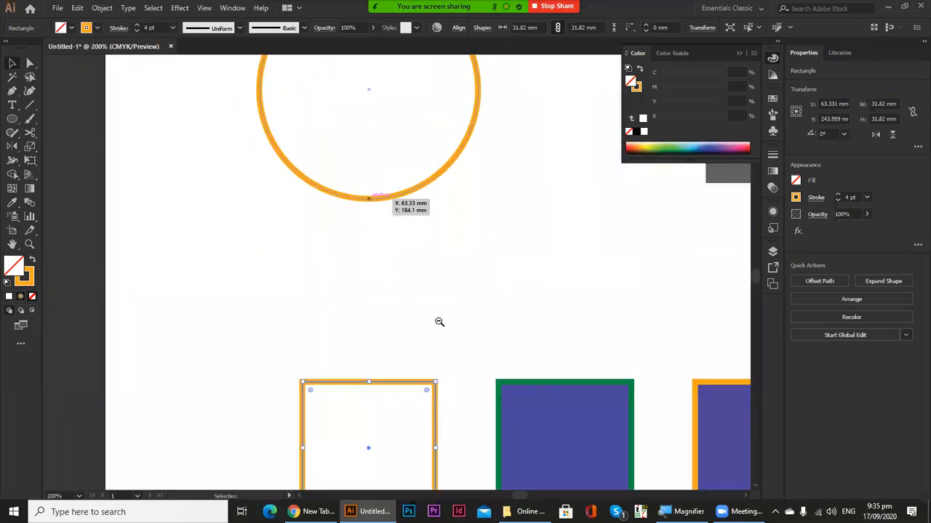
Delete the small black dot beside the clock face
left_click(368, 199)
left_click(440, 322, "ctrl+alt")
left_click(439, 322, "ctrl+alt")
left_click(439, 322, "ctrl+alt")
left_click_drag(351, 248, 300, 303)
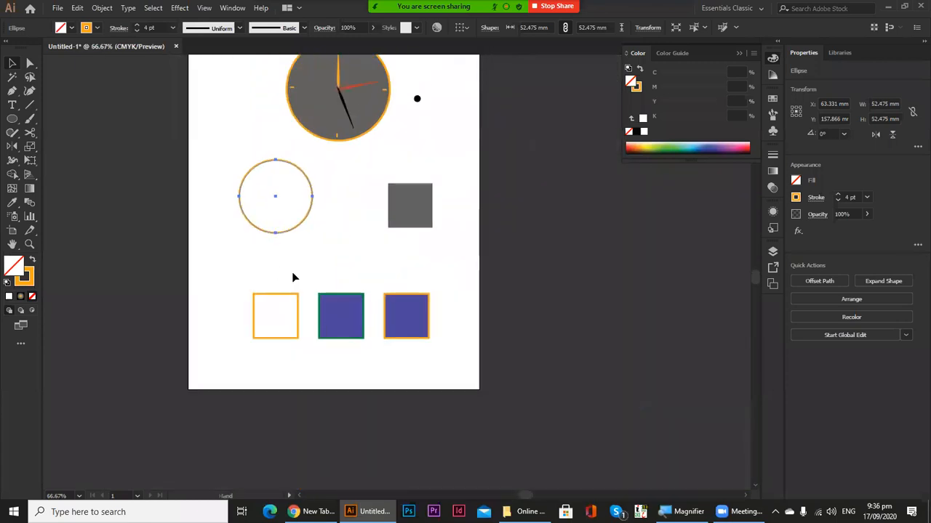
left_click(312, 253)
left_click_drag(316, 218, 279, 262)
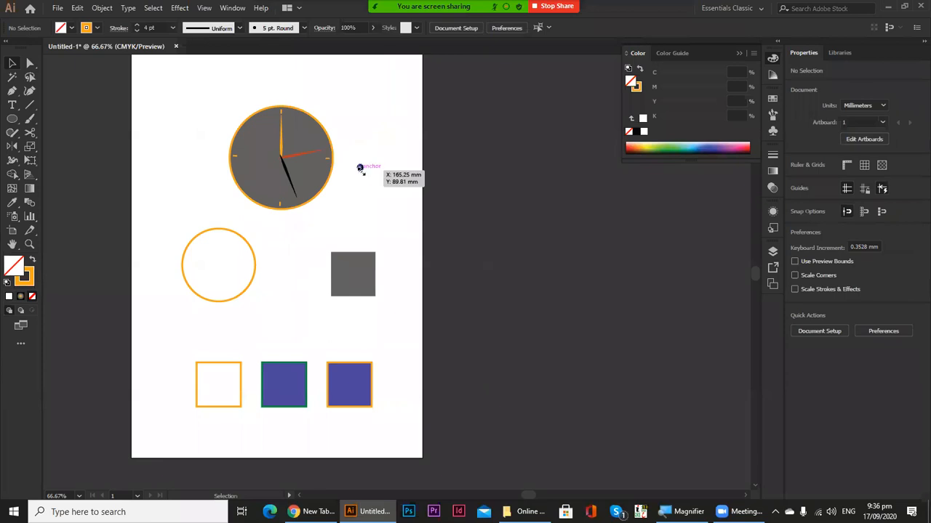
left_click(359, 167)
key("Delete")
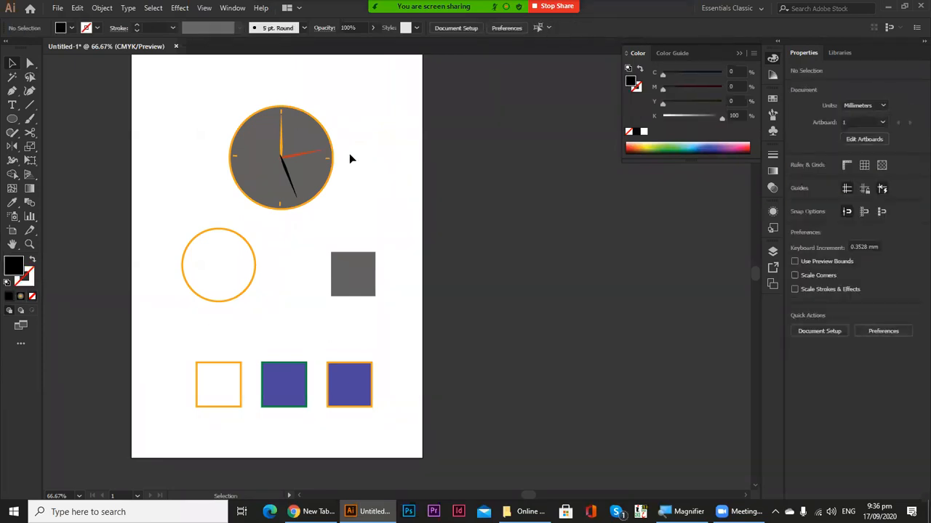
left_click(11, 124)
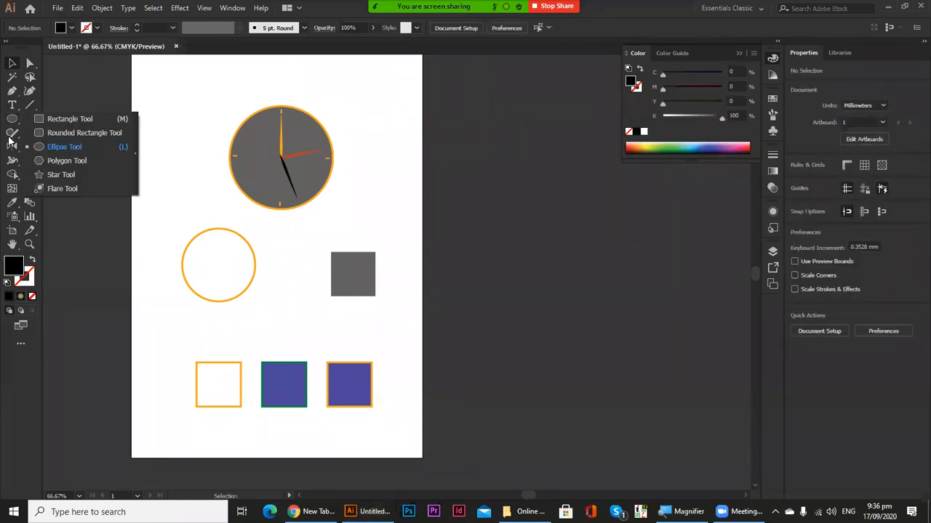
left_click(15, 151)
left_click_drag(14, 150, 58, 156)
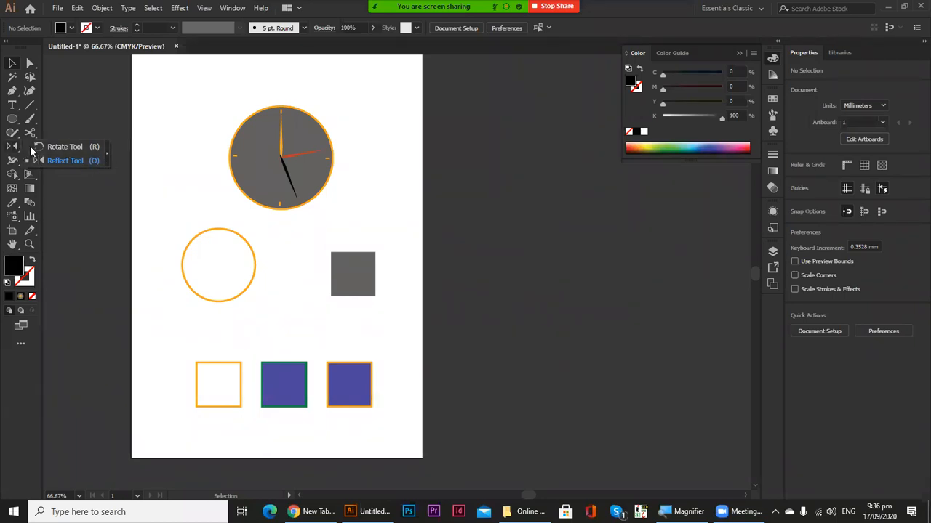
left_click(12, 150)
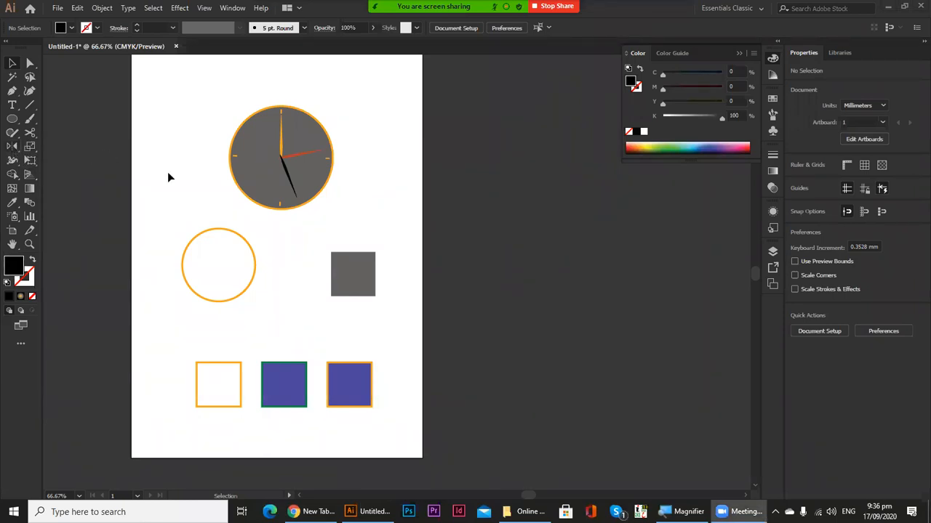
left_click(58, 149)
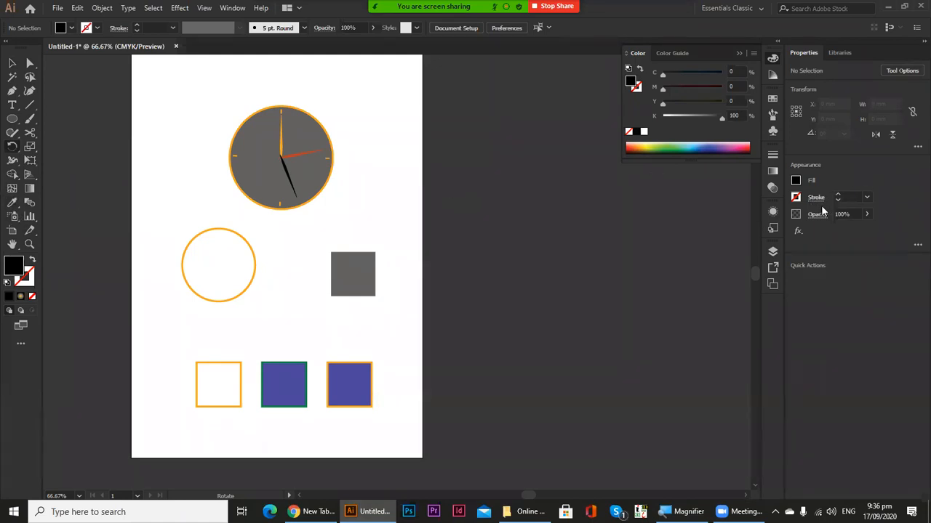
Delete the clock, the circle and all the squares, leaving the artboard empty
left_click(13, 63)
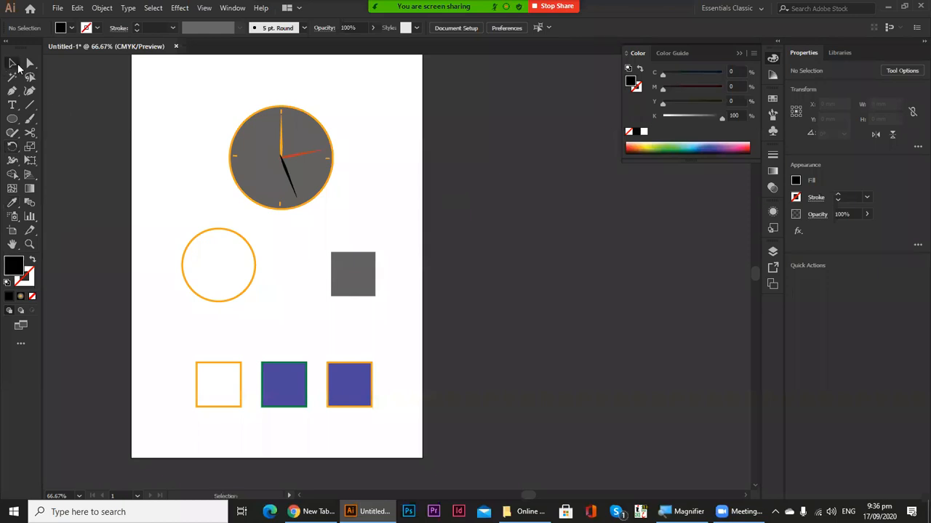
left_click_drag(404, 115, 125, 337)
left_click_drag(265, 250, 209, 410)
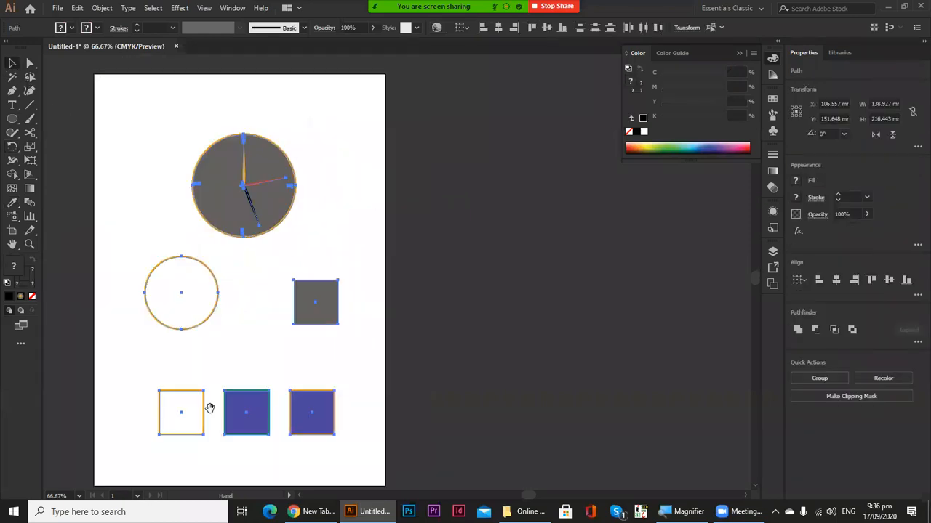
key("Delete")
Draw an open S-shaped curve with four anchor points using the Pen tool, about 86 mm wide and 237 mm tall
left_click(288, 257, "ctrl")
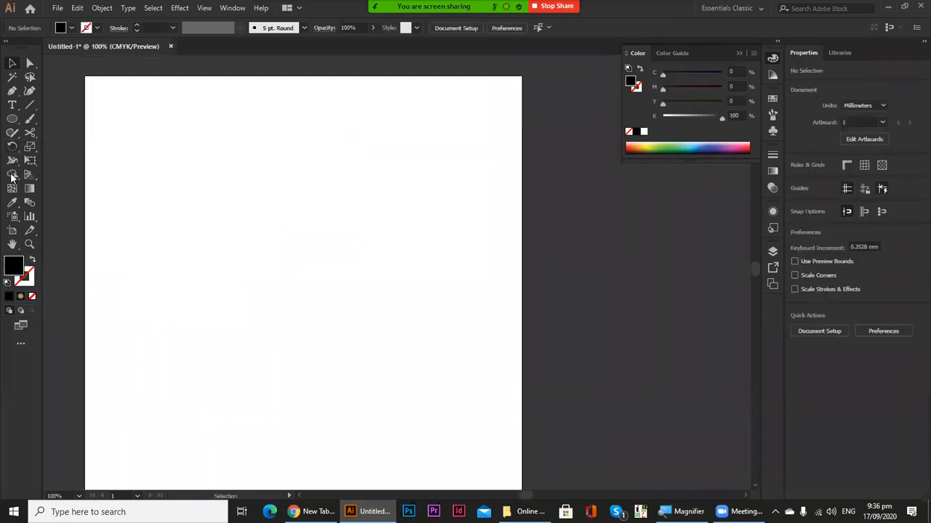
left_click(231, 200, "ctrl")
left_click_drag(162, 180, 116, 149)
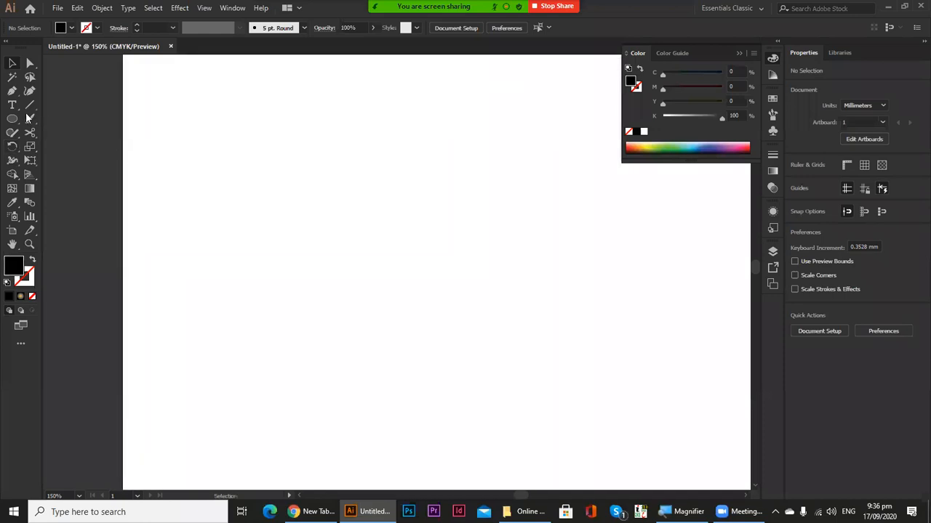
left_click(12, 91)
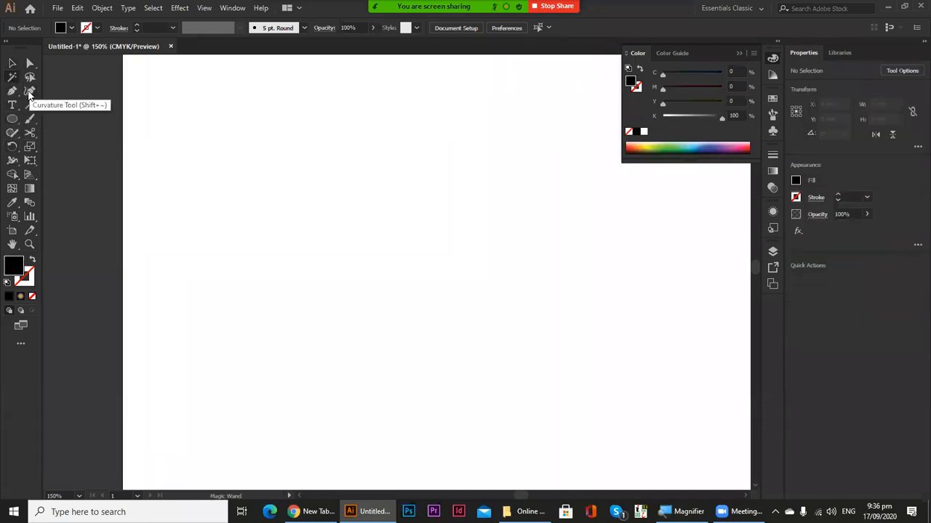
left_click(453, 359, "ctrl+alt")
left_click(410, 401, "ctrl+alt")
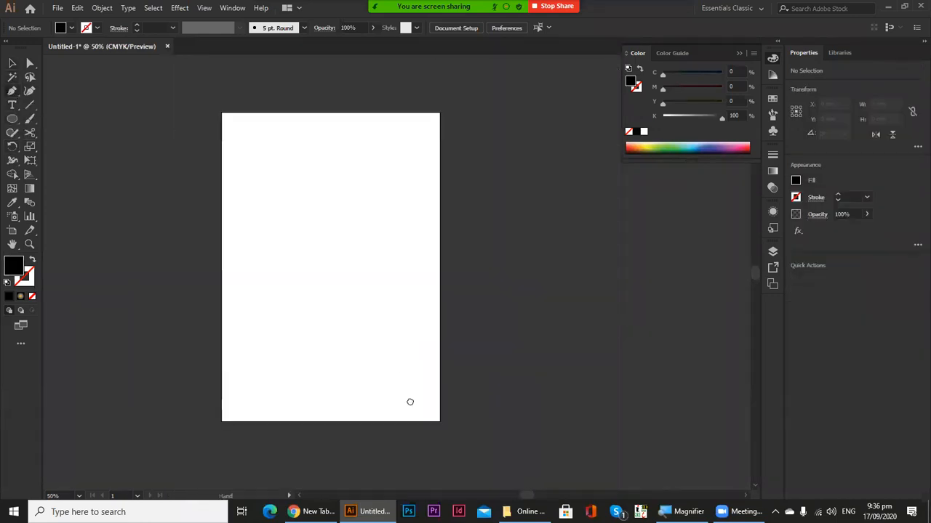
left_click(275, 167)
left_click_drag(347, 172, 384, 209)
left_click_drag(336, 283, 376, 356)
left_click_drag(342, 399, 315, 411)
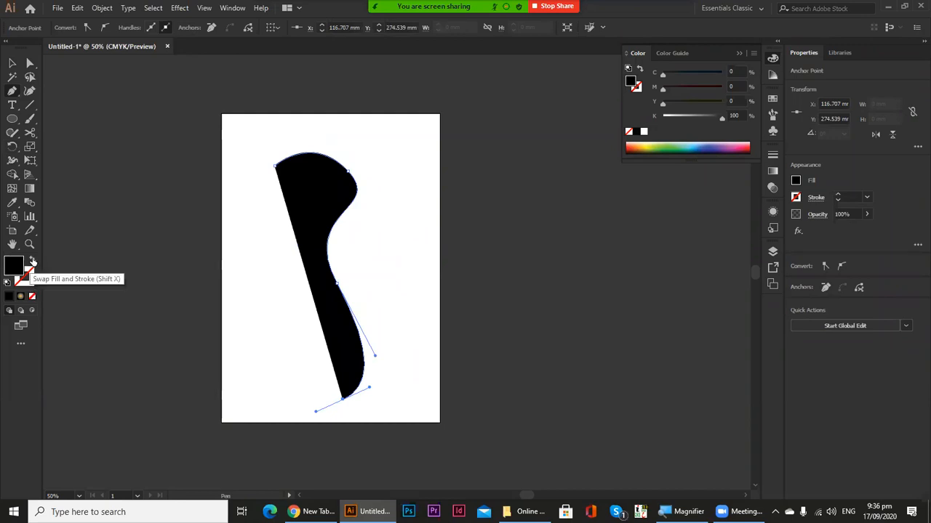
Swap the curve's black fill with its empty stroke and raise the stroke weight to 13 pt
left_click(32, 263)
left_click(12, 64)
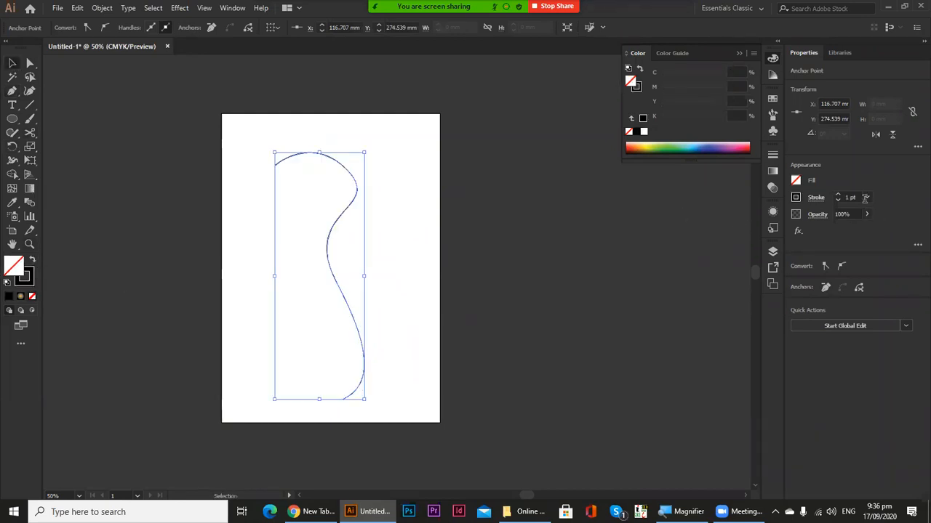
left_click(839, 197)
left_click(839, 197)
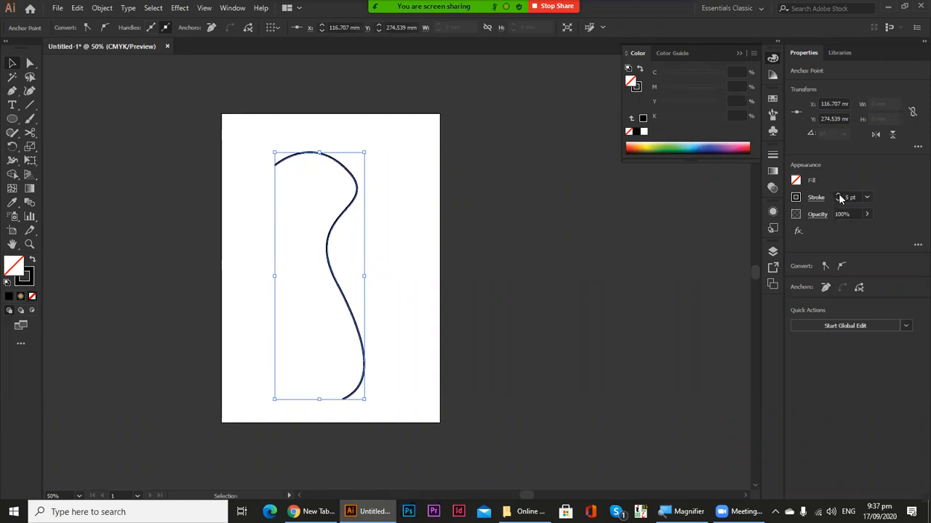
left_click(839, 195)
Apply the lens-shaped width profile, tapered at both ends, to the curve's stroke
left_click_drag(245, 332, 404, 282)
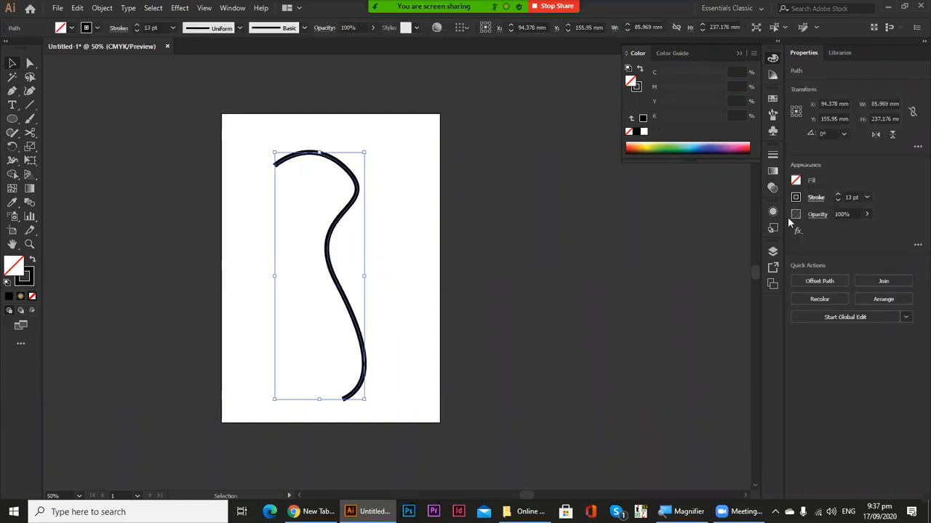
left_click(815, 197)
left_click(786, 379)
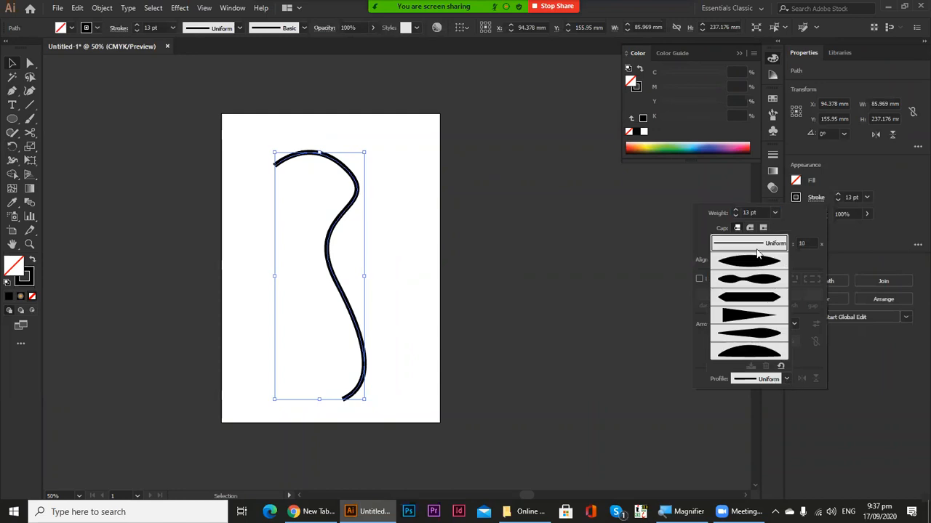
left_click(753, 260)
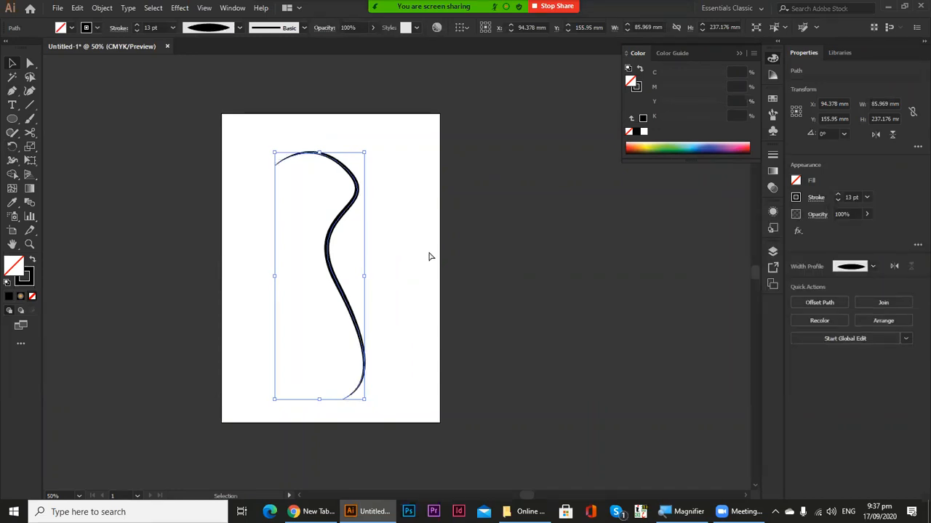
left_click(428, 257)
left_click(345, 254, "ctrl")
left_click_drag(398, 288, 365, 320)
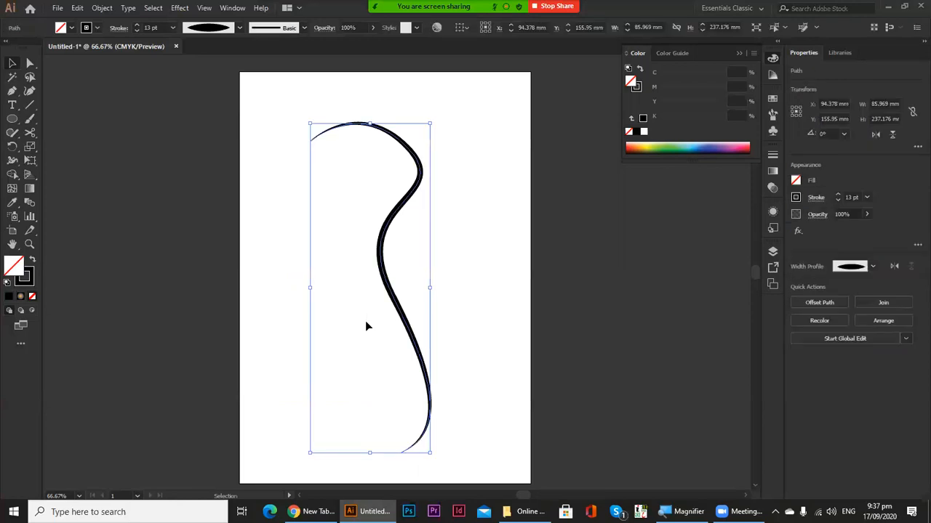
Try the width profile that swells near its end, and replace it with the triangular profile that tapers to a point
left_click(813, 198)
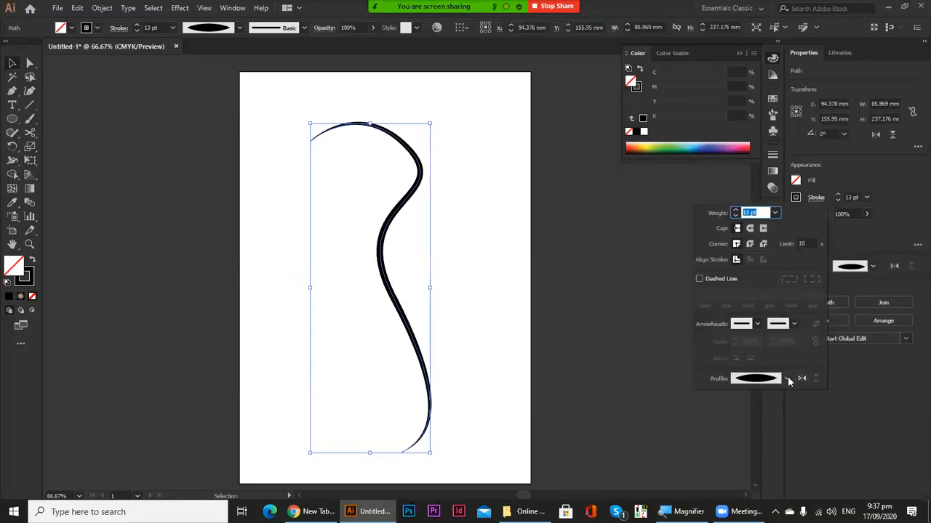
left_click(788, 381)
left_click(735, 328)
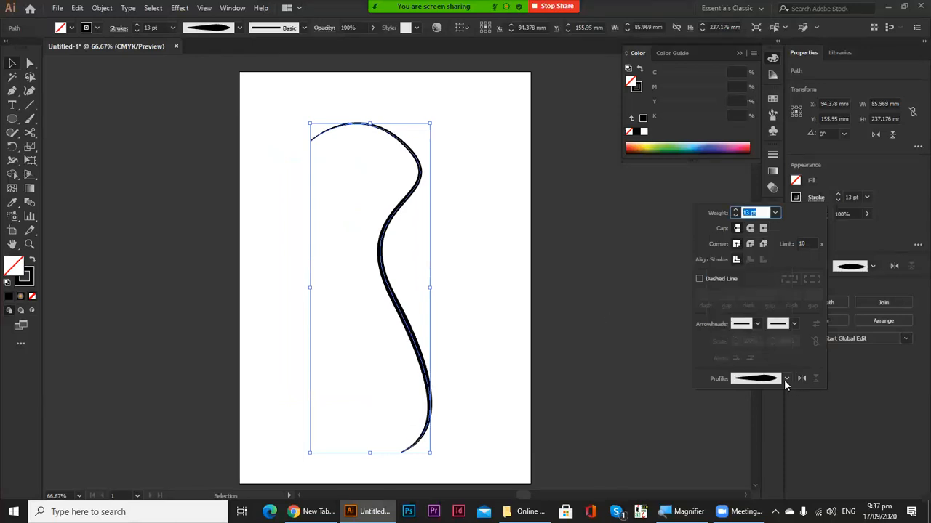
left_click(785, 379)
left_click(754, 315)
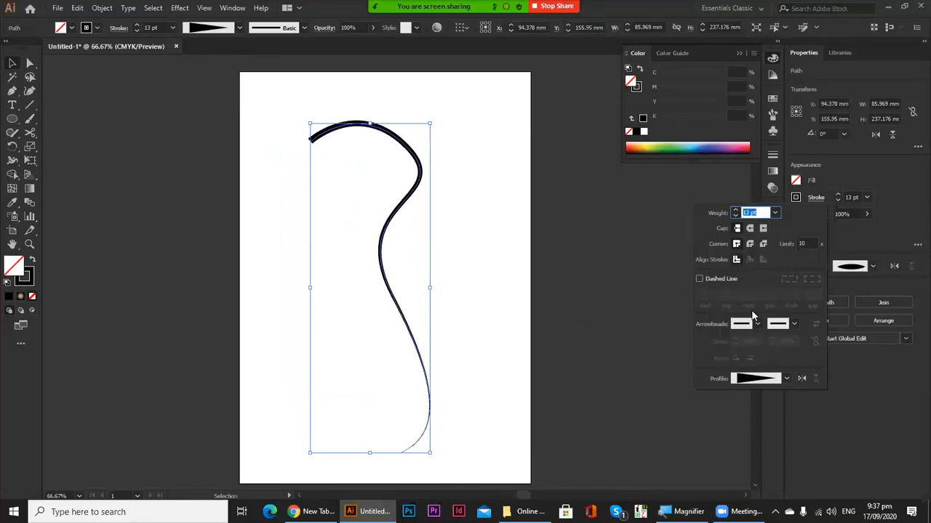
Delete the tapered S-shaped curve from the artboard
key("a")
left_click(360, 258)
left_click(427, 285, "ctrl+alt")
left_click_drag(428, 285, 346, 294)
left_click_drag(368, 167, 272, 276)
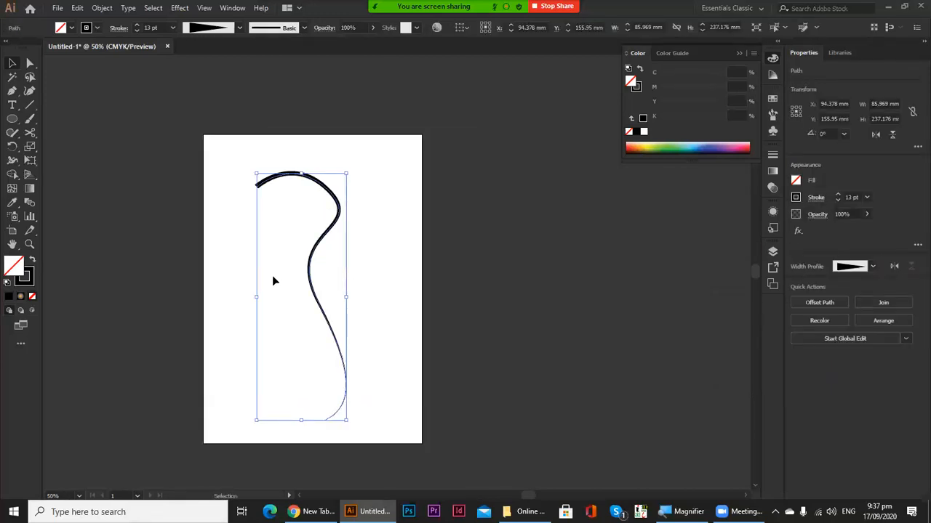
key("Delete")
key("ctrl+plus")
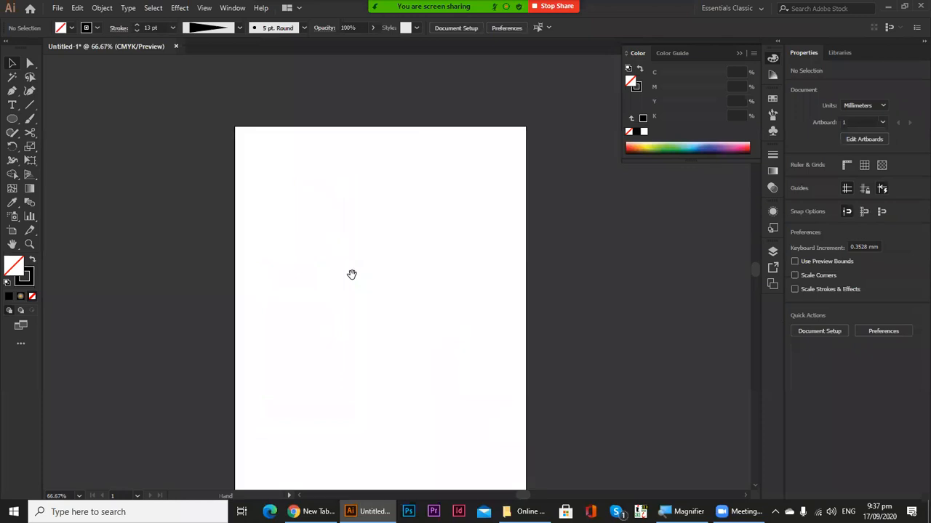
left_click_drag(362, 283, 295, 258)
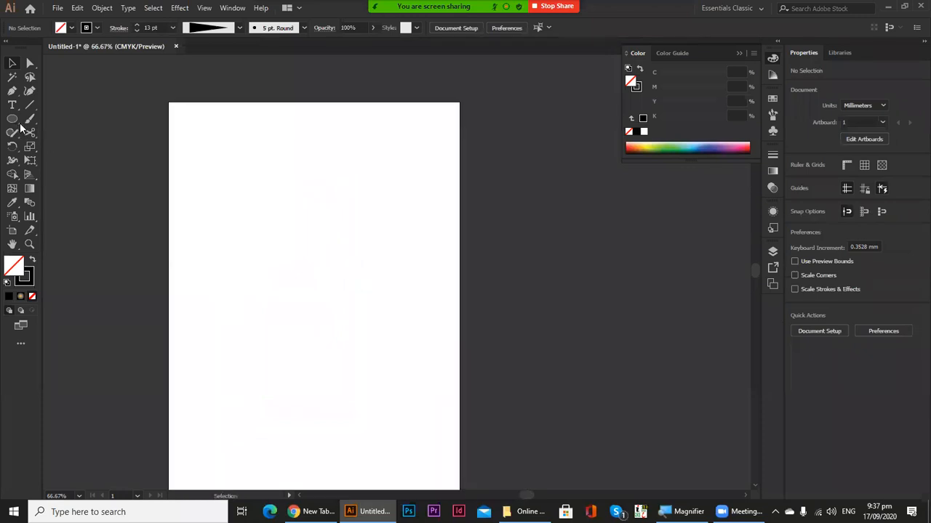
left_click(14, 134)
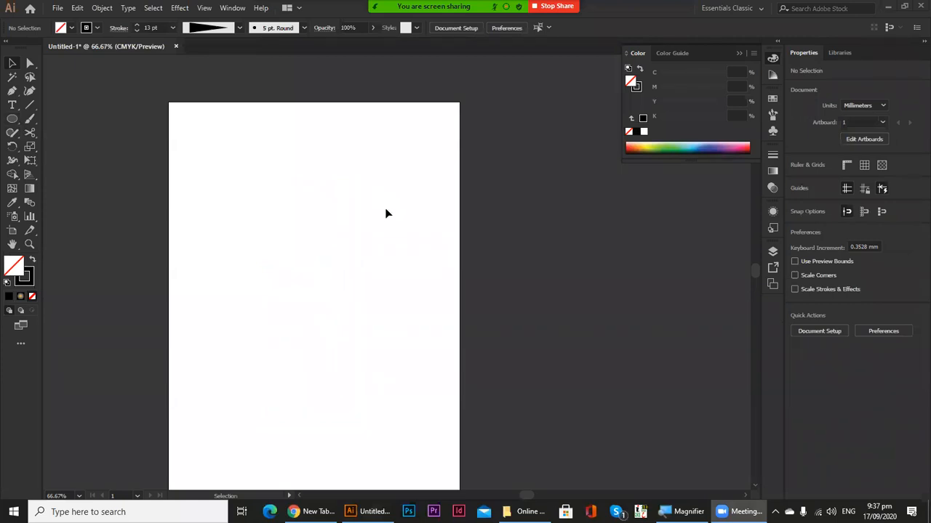
left_click(29, 134)
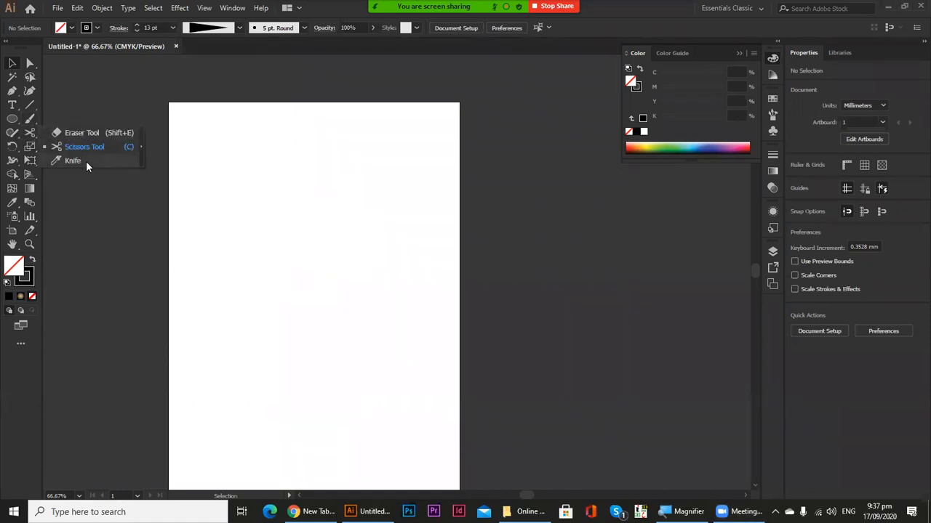
left_click(11, 63)
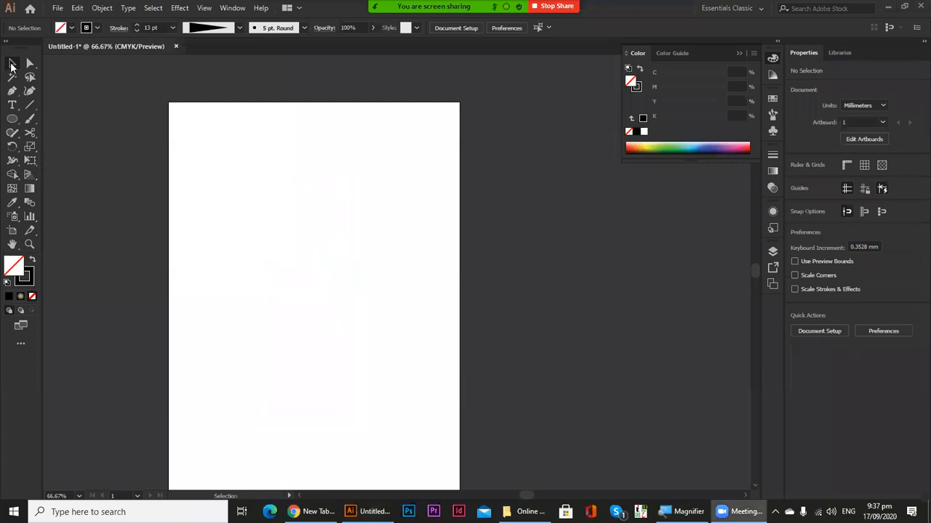